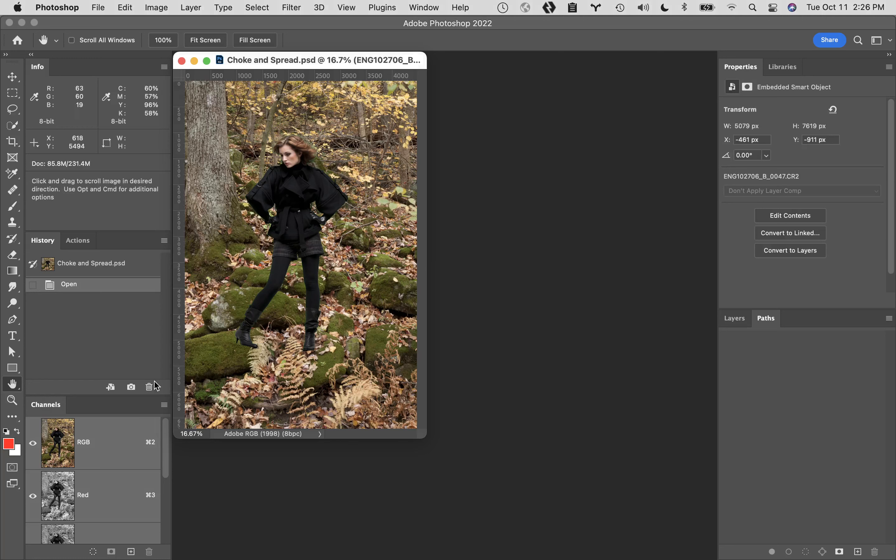
# - Show the layers of Choke and Spread.psd and inspect the woman layer's source photo in Camera Raw without changing it
pyautogui.doubleClick(12, 385)
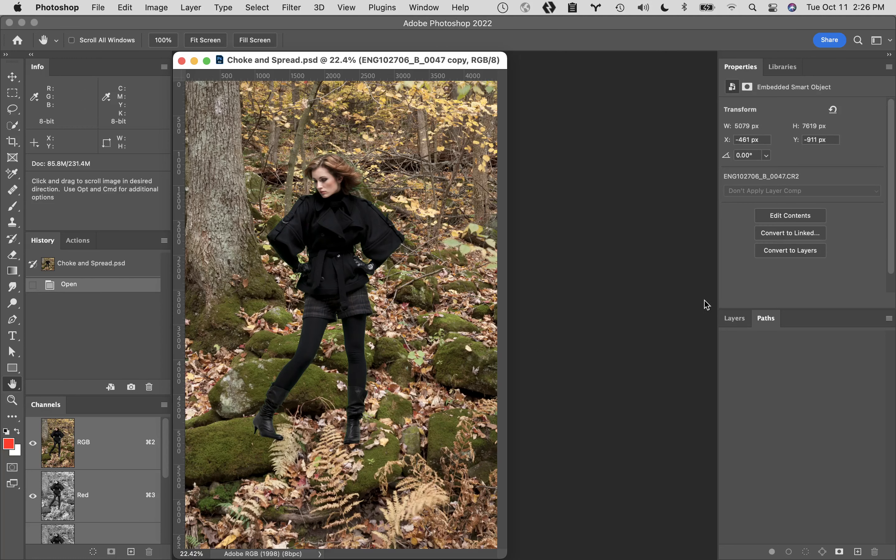
pyautogui.click(734, 317)
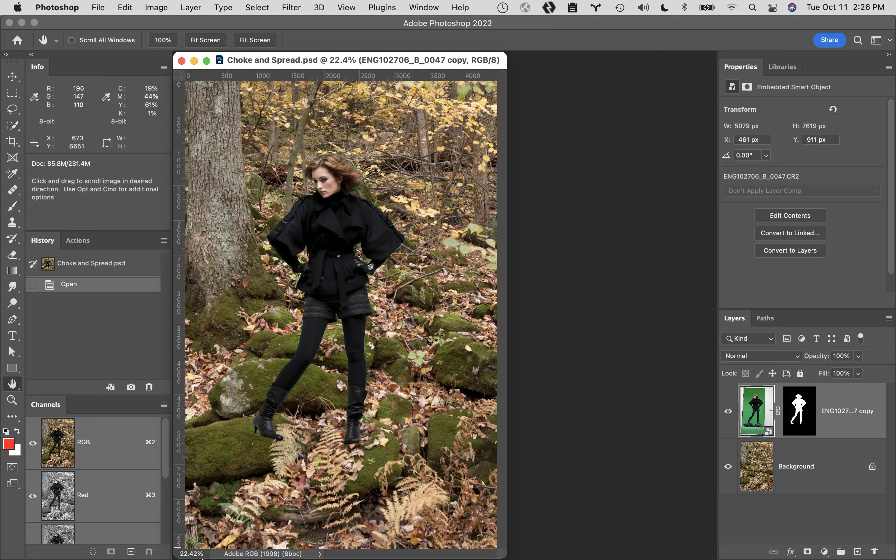
pyautogui.click(20, 544)
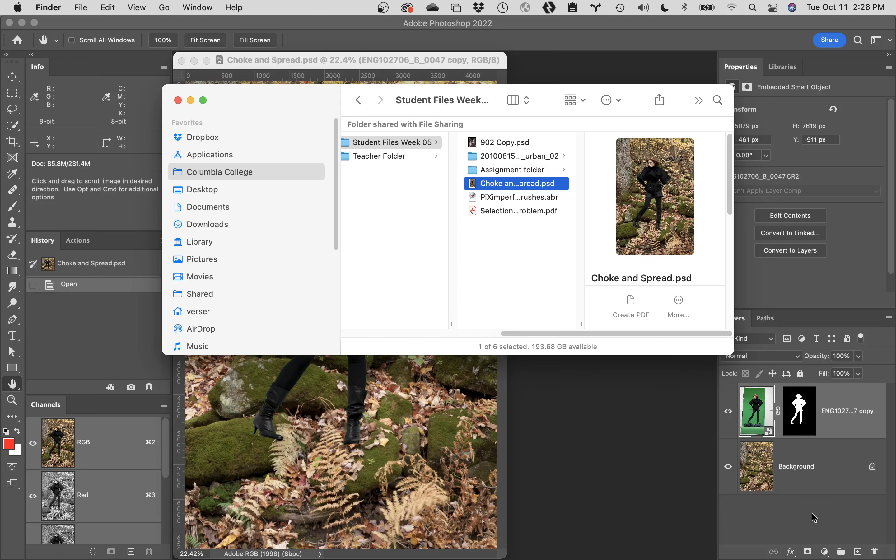
pyautogui.click(814, 522)
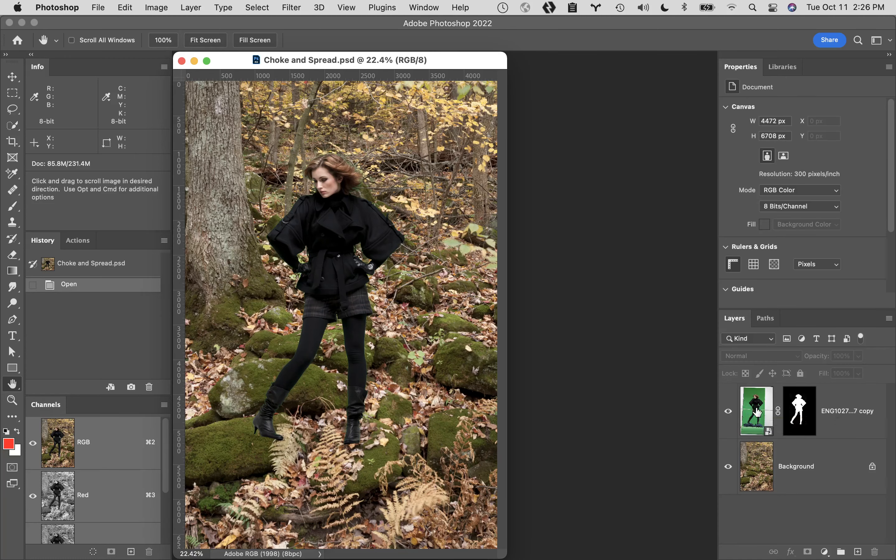
pyautogui.click(758, 412)
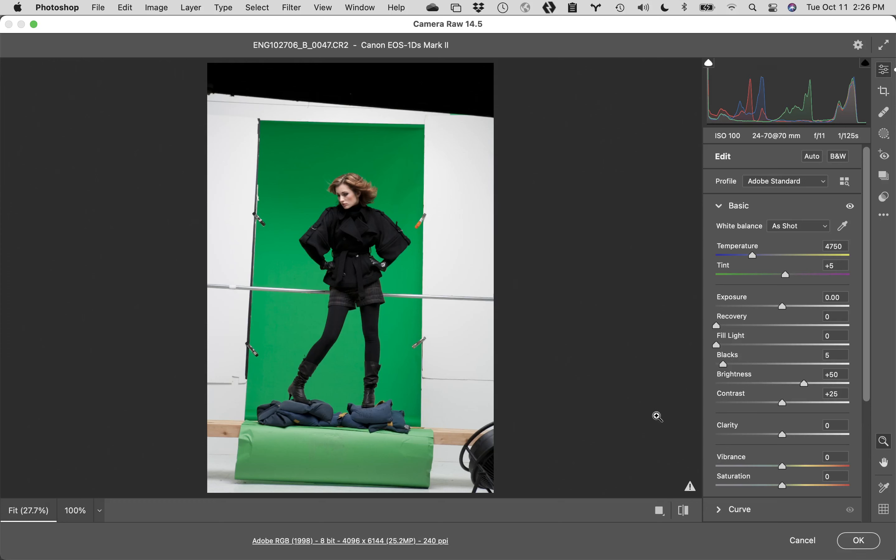
pyautogui.click(801, 542)
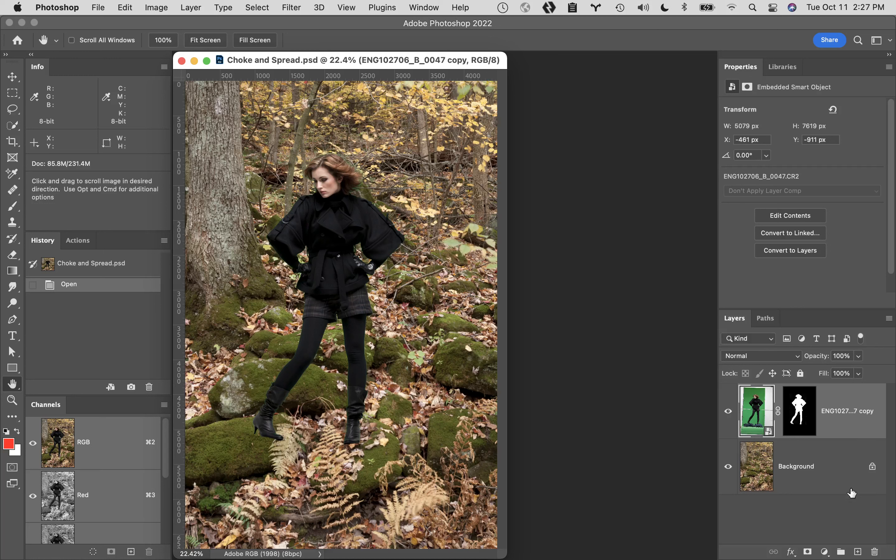
# - Add a new layer on top and paint a looping red line across the woman with the brush in Normal mode
pyautogui.click(857, 552)
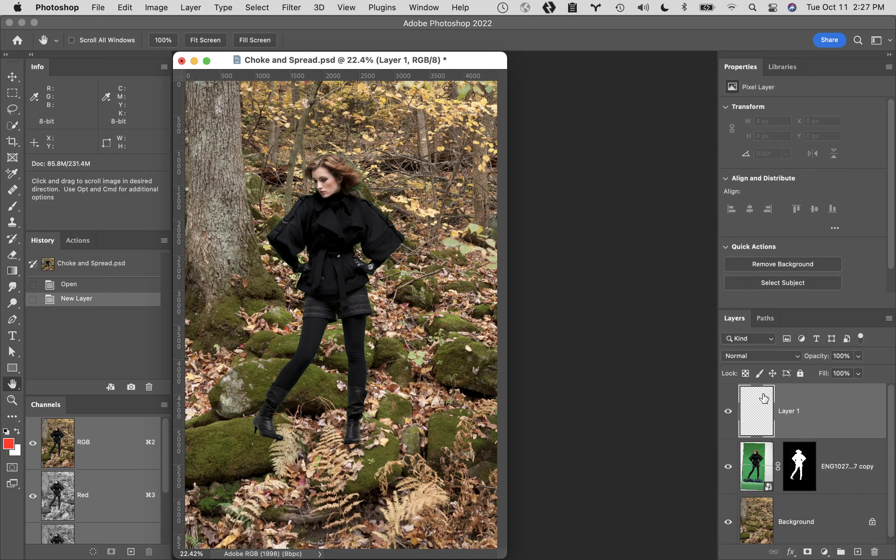
pyautogui.press('b')
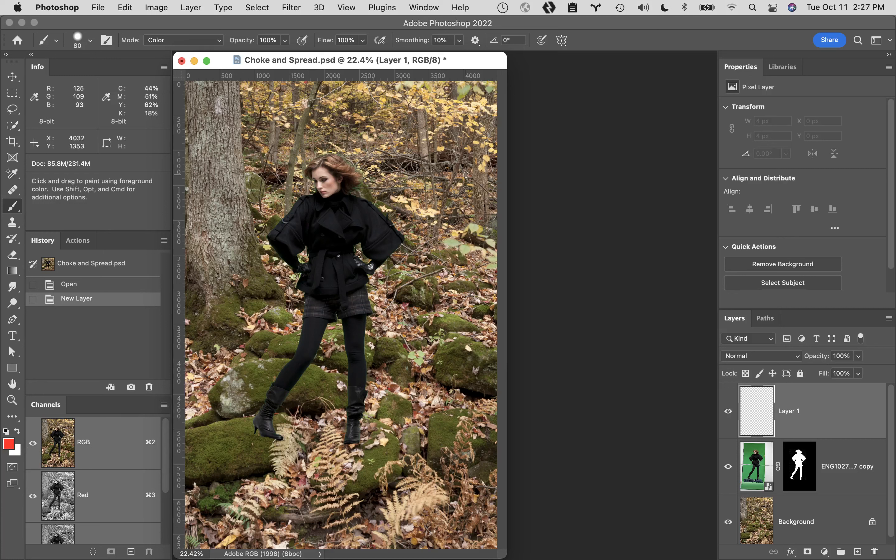
pyautogui.click(200, 38)
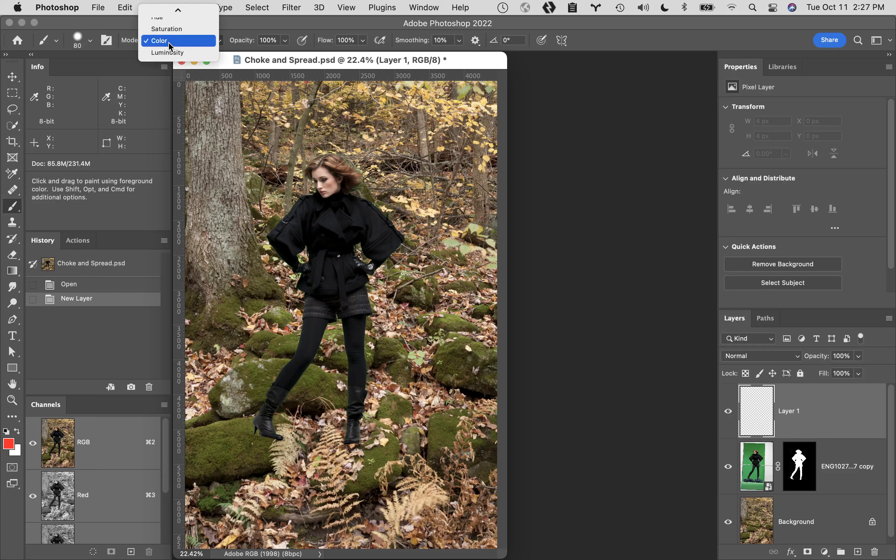
pyautogui.click(170, 10)
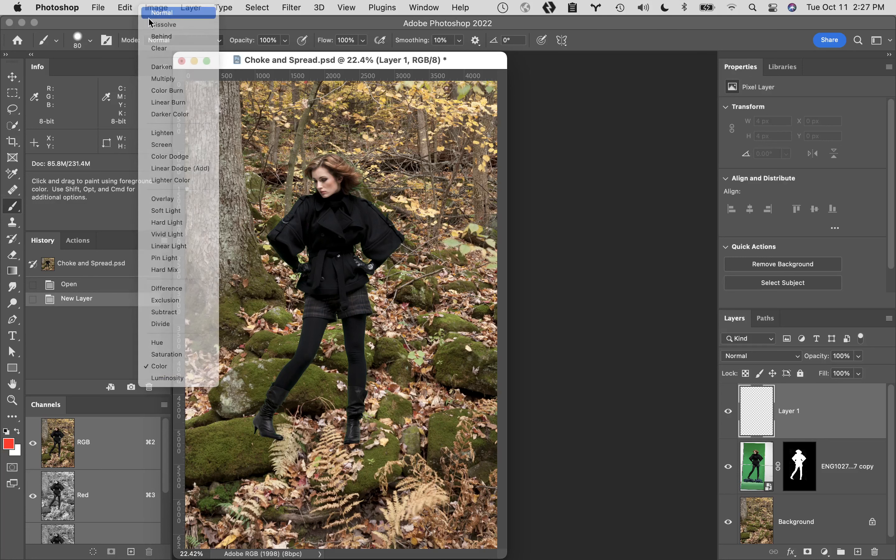
pyautogui.click(90, 41)
pyautogui.click(90, 41)
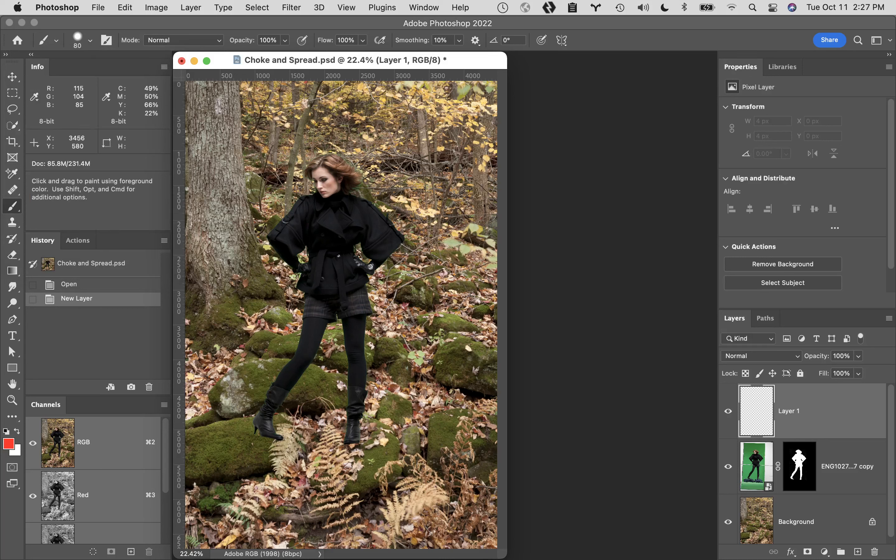
pyautogui.moveTo(475, 126)
pyautogui.mouseDown()
pyautogui.moveTo(260, 261)
pyautogui.moveTo(201, 324)
pyautogui.moveTo(361, 297)
pyautogui.moveTo(340, 264)
pyautogui.moveTo(436, 308)
pyautogui.mouseUp()
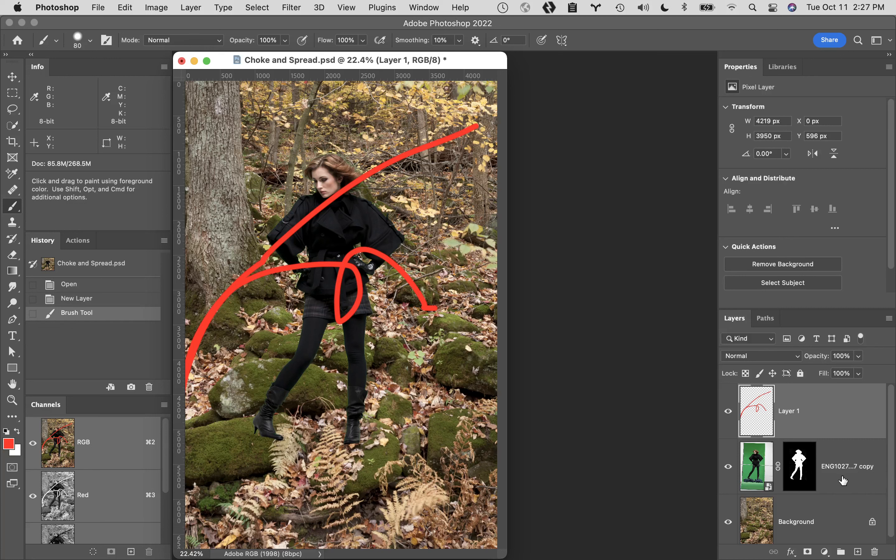
# - Move the masked woman layer above the red line layer and check its Free Transform bounds without transforming it
pyautogui.moveTo(844, 480); pyautogui.dragTo(825, 385)
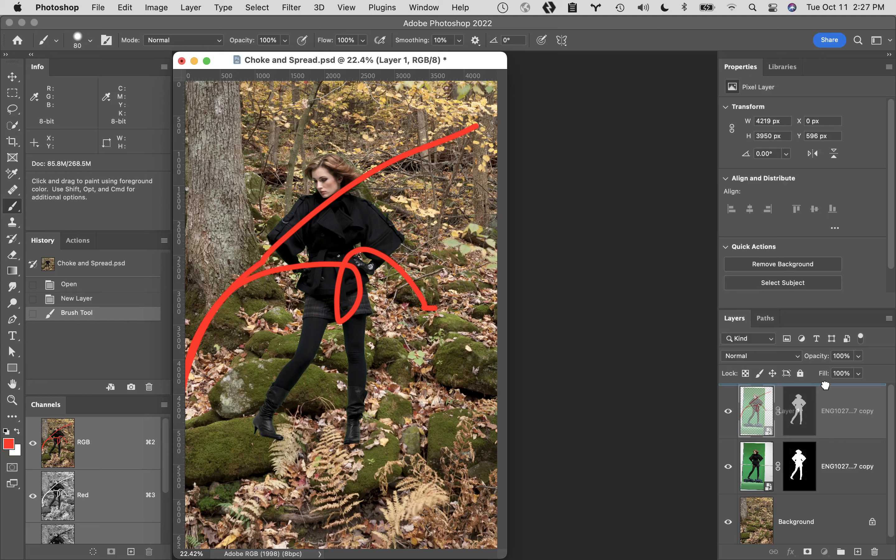
pyautogui.moveTo(825, 385); pyautogui.dragTo(826, 385)
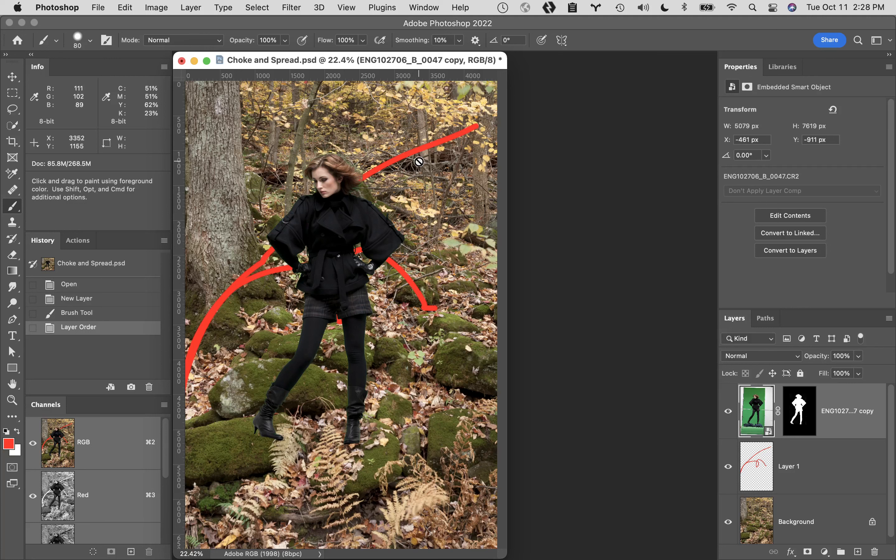
pyautogui.press('super+t')
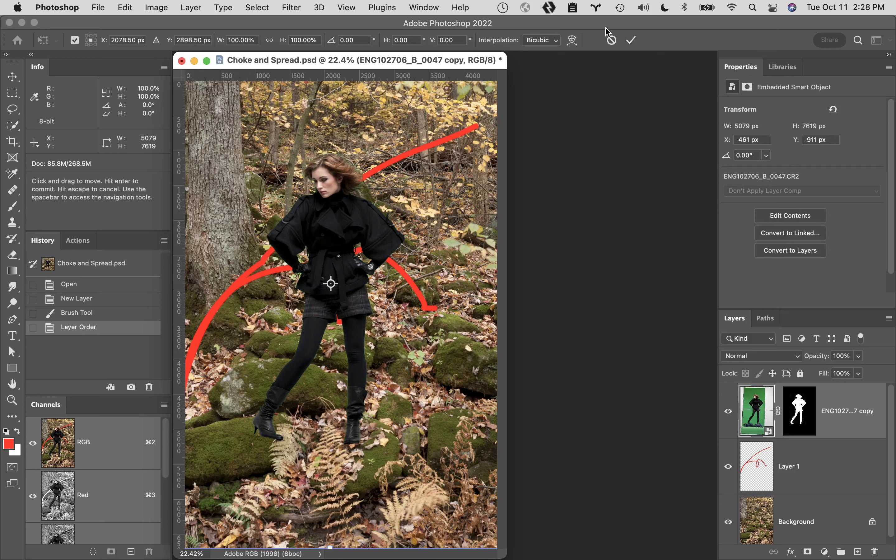
pyautogui.click(612, 39)
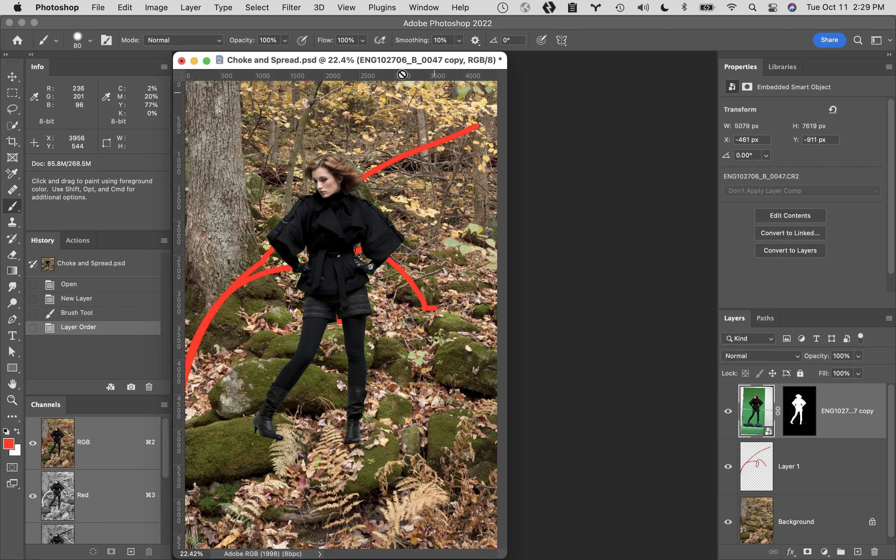
# - Convert the woman layer together with its mask into a smart object
pyautogui.click(191, 6)
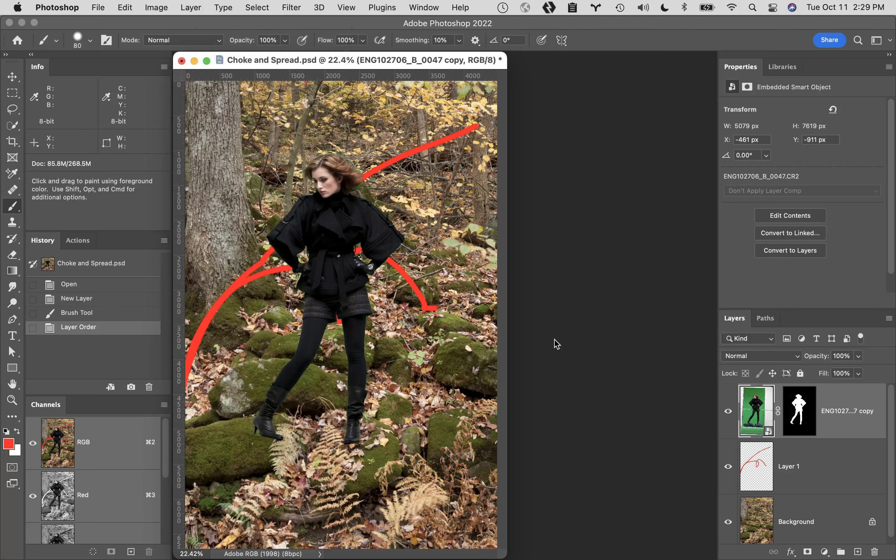
pyautogui.click(181, 6)
pyautogui.moveTo(247, 249)
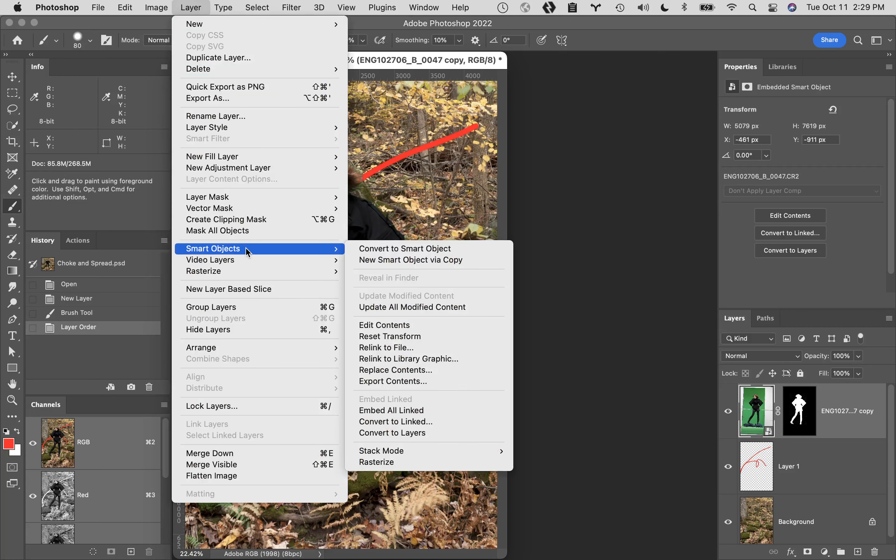
pyautogui.click(390, 254)
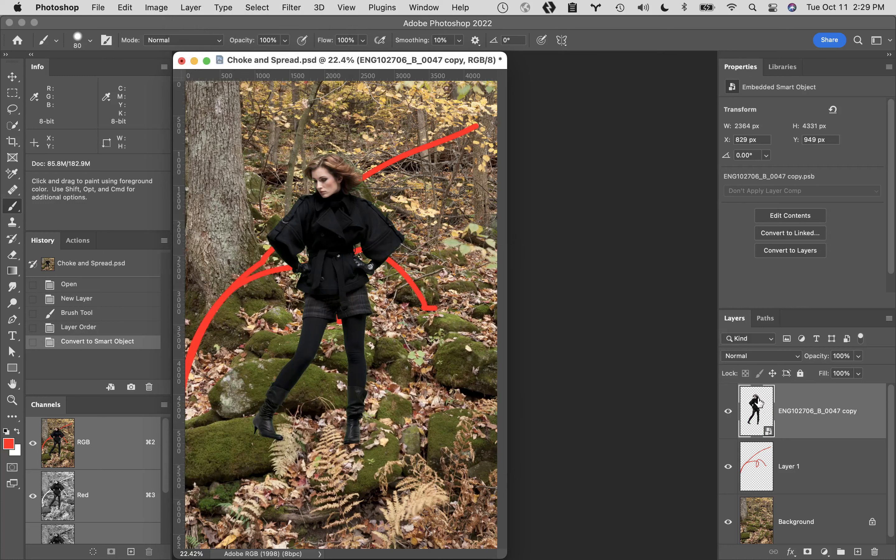
# - Hide the Background layer and compare the red line stacked above the woman with it stacked below her
pyautogui.moveTo(839, 466); pyautogui.dragTo(820, 385)
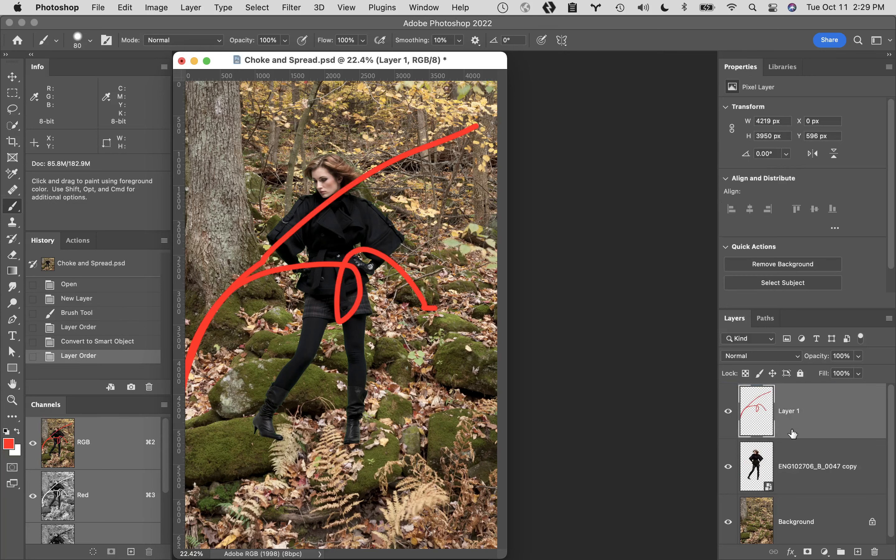
pyautogui.click(728, 522)
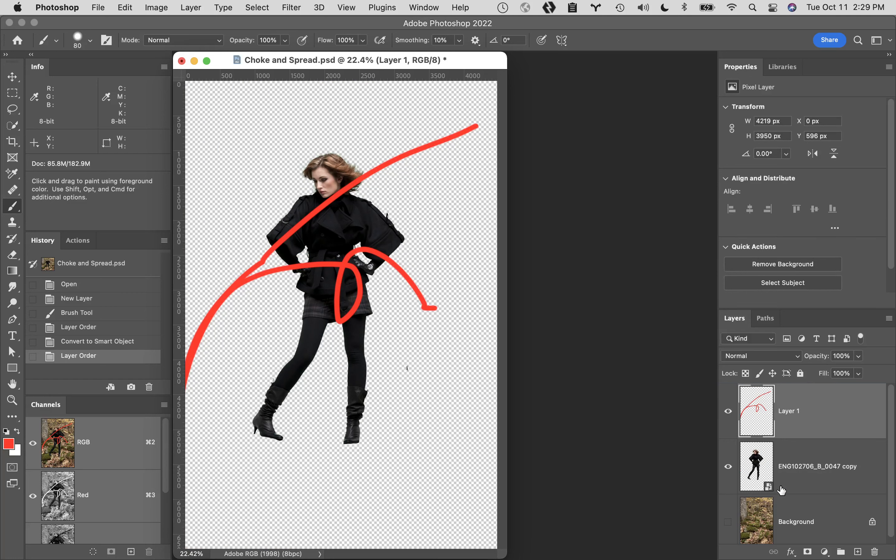
pyautogui.moveTo(829, 420); pyautogui.dragTo(827, 487)
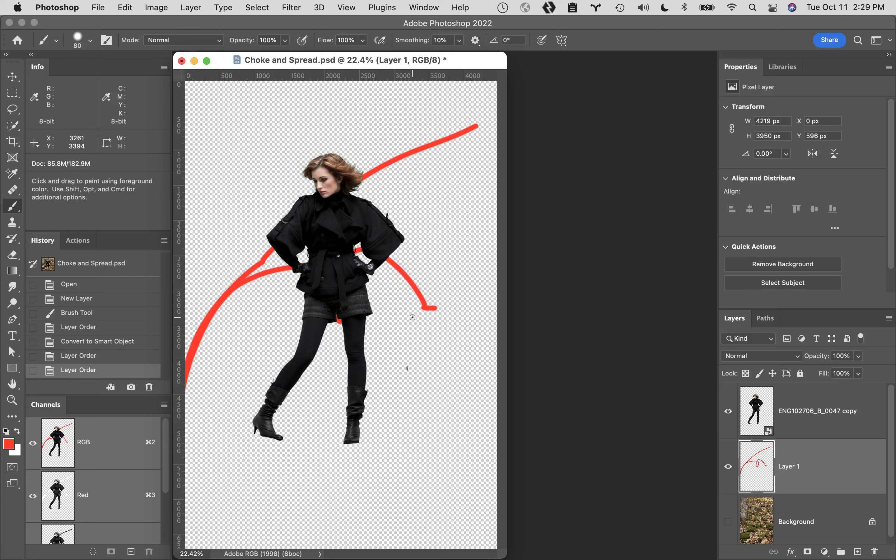
# - Compare the Free Transform bounds of the red line layer and the converted woman layer, leaving both untransformed
pyautogui.press('super+t')
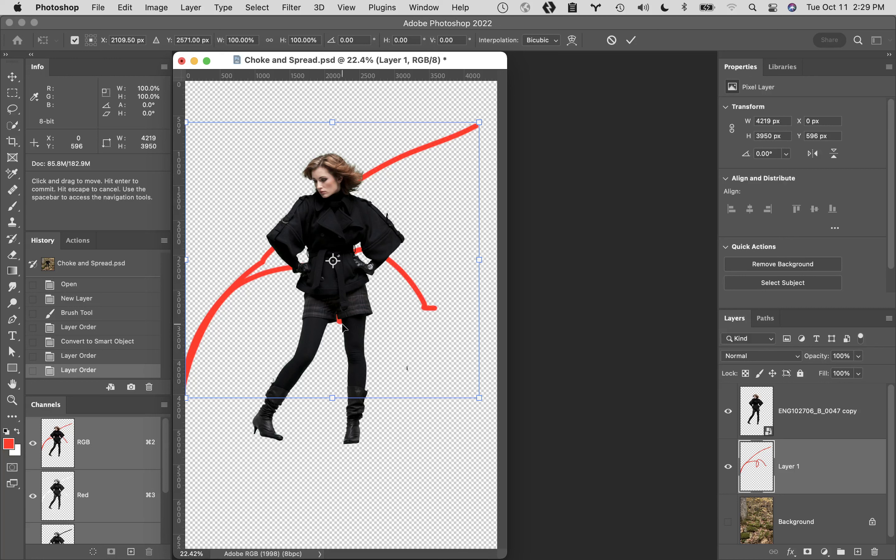
pyautogui.click(857, 426)
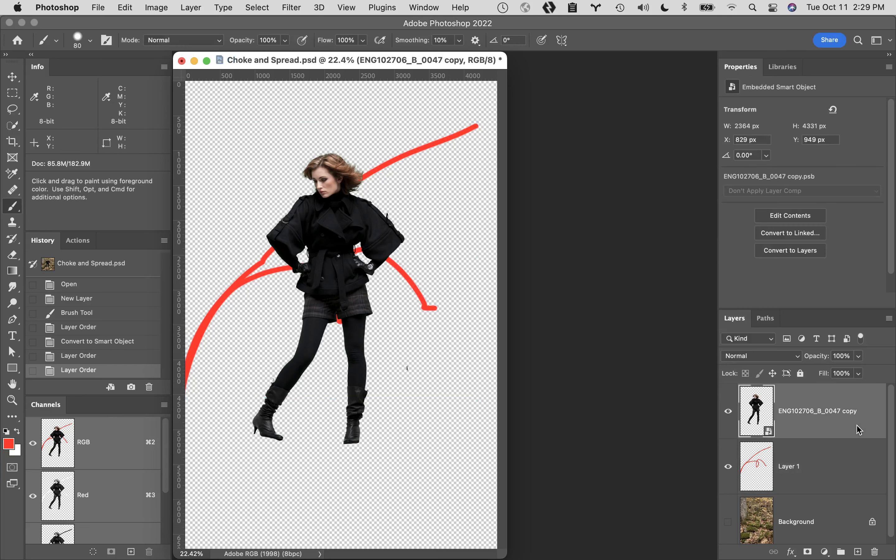
pyautogui.press('super+t')
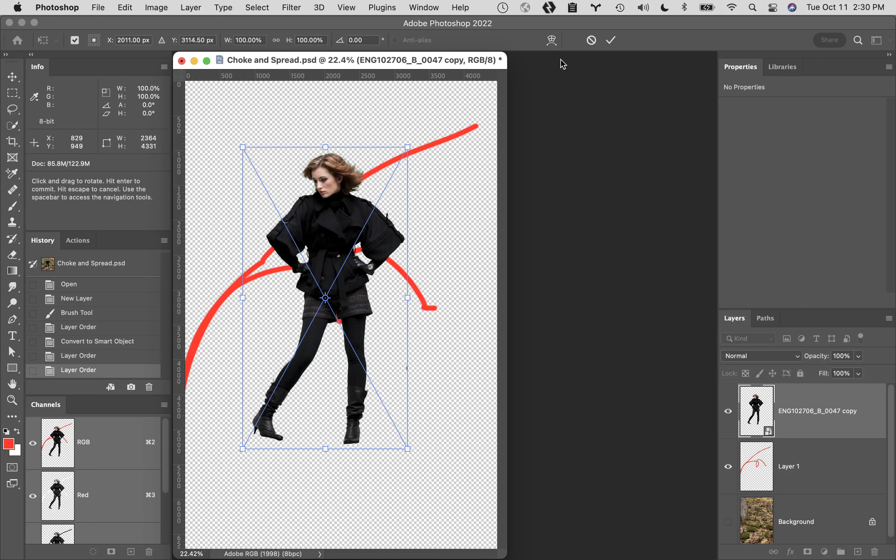
pyautogui.click(592, 41)
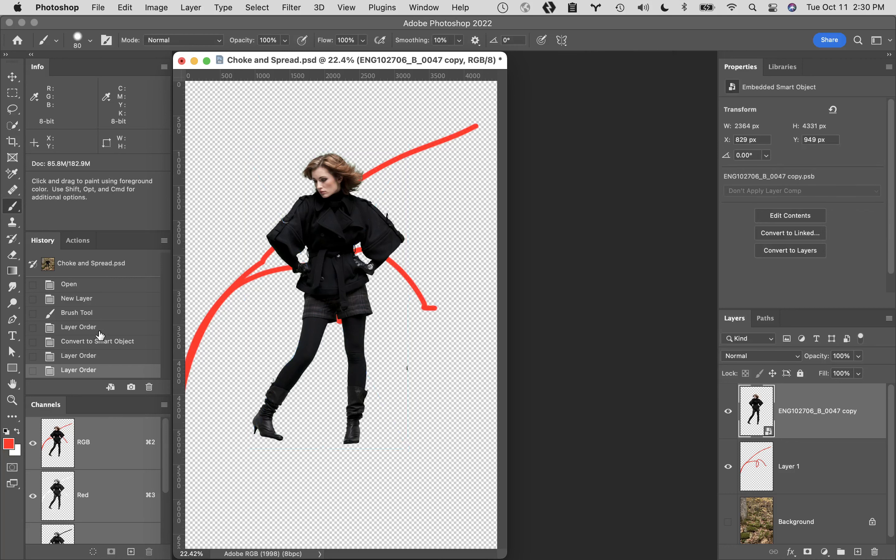
# - Revert the document to before the smart object conversion and view the masked woman layer's transform bounds in full-screen mode
pyautogui.click(118, 327)
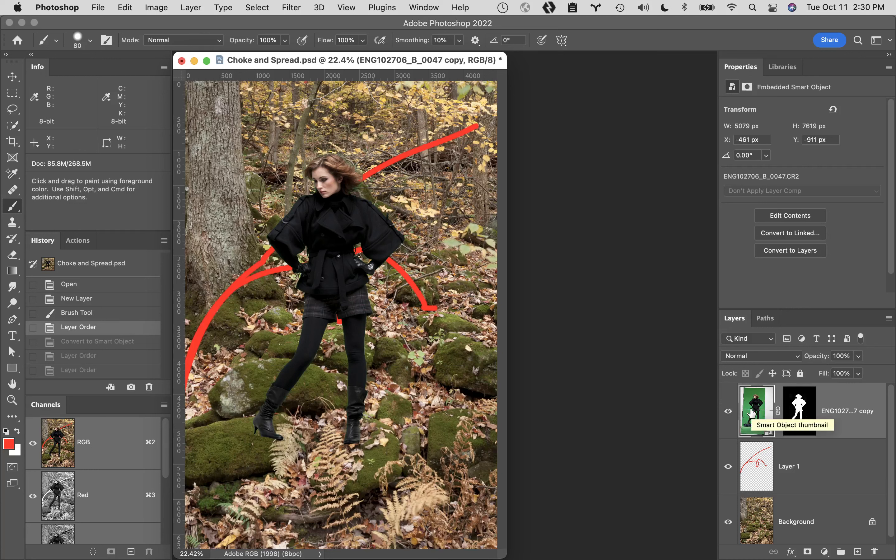
pyautogui.press('super+t')
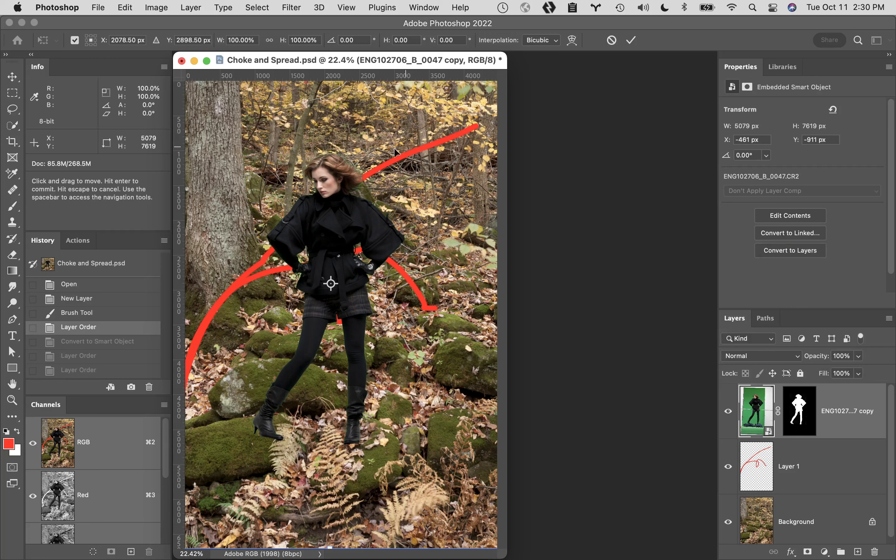
pyautogui.click(612, 41)
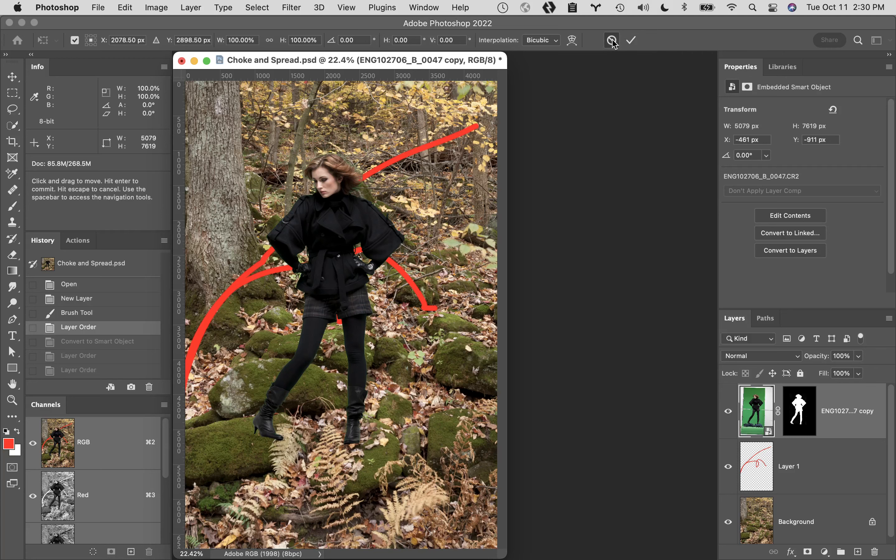
pyautogui.press('f')
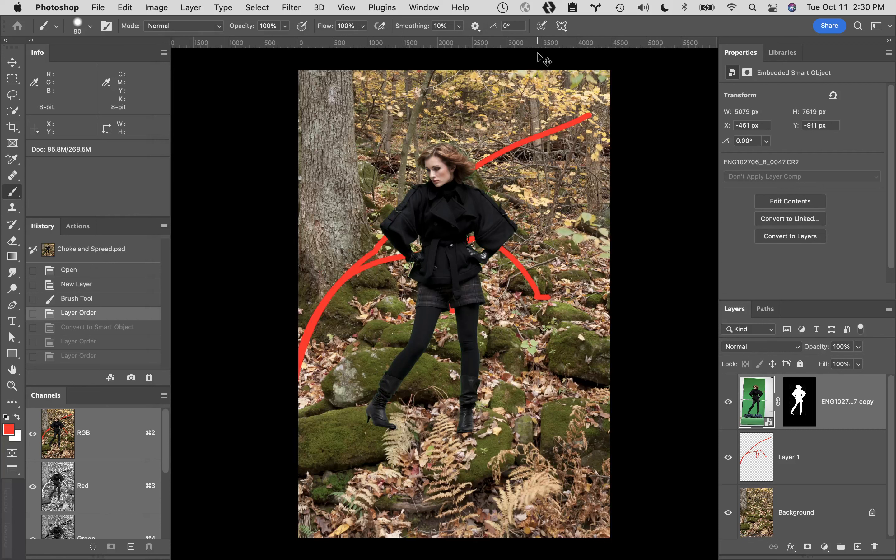
pyautogui.press('super+t')
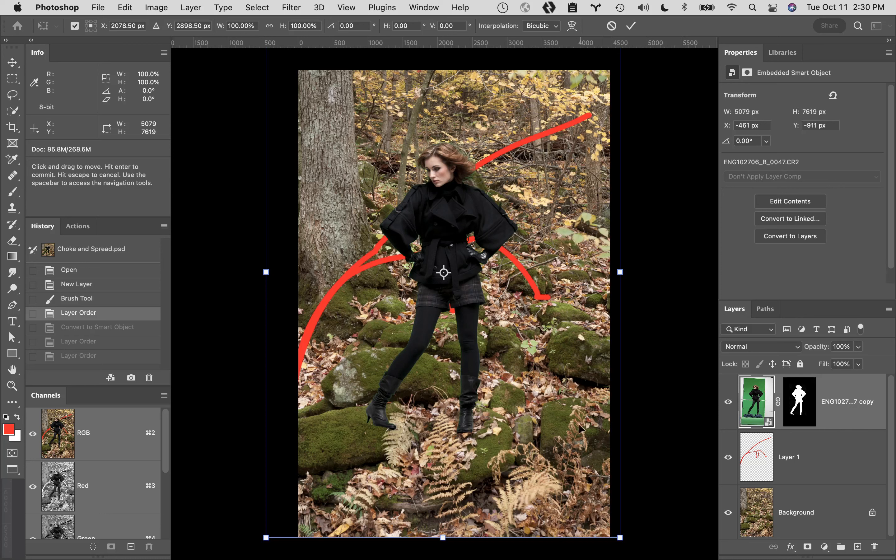
pyautogui.click(612, 25)
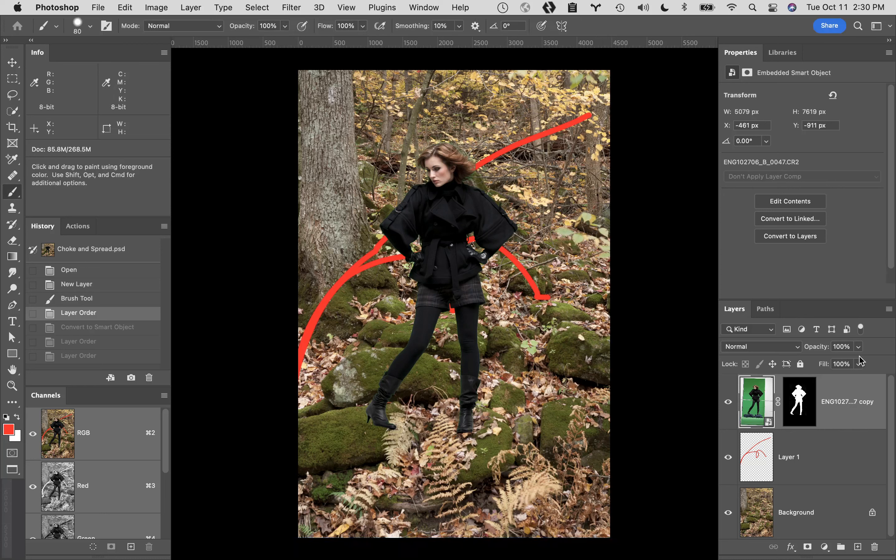
# - Delete the red line layer and convert the masked woman layer into a smart object over the Background
pyautogui.moveTo(842, 458); pyautogui.dragTo(875, 547)
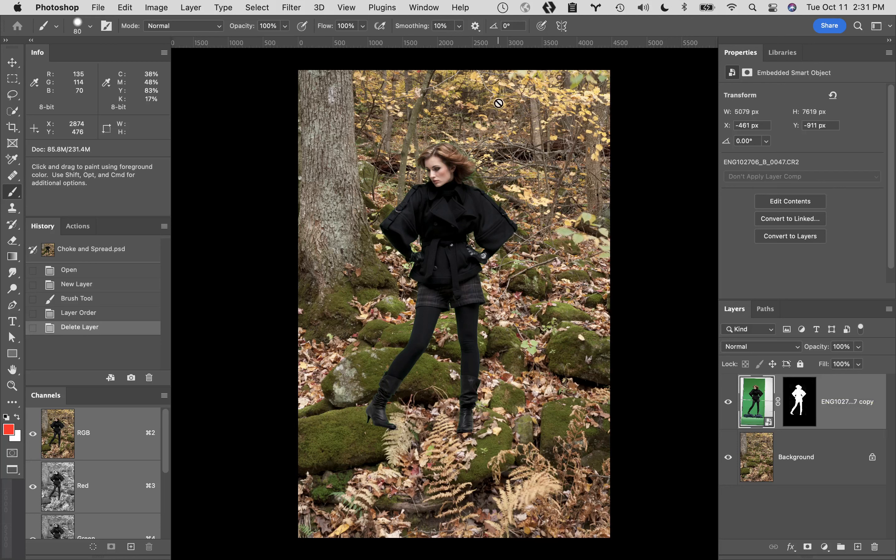
pyautogui.click(191, 7)
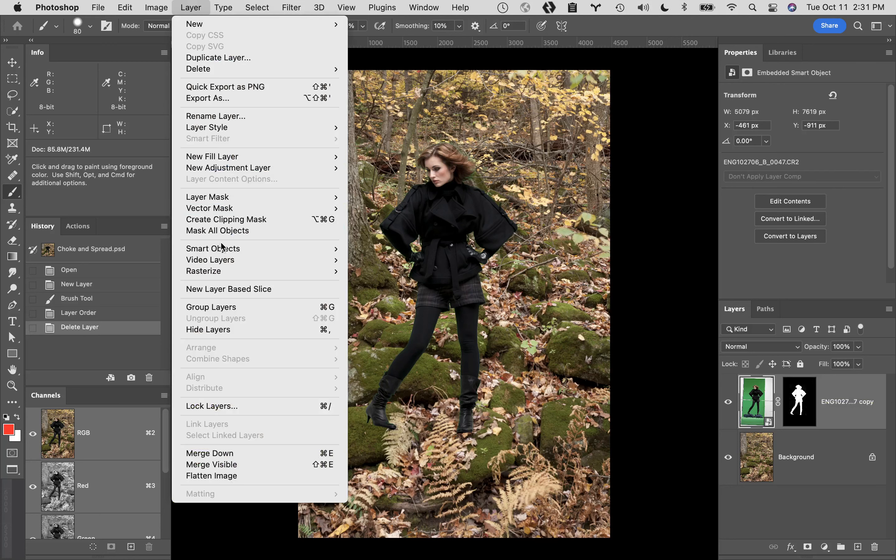
pyautogui.moveTo(271, 250)
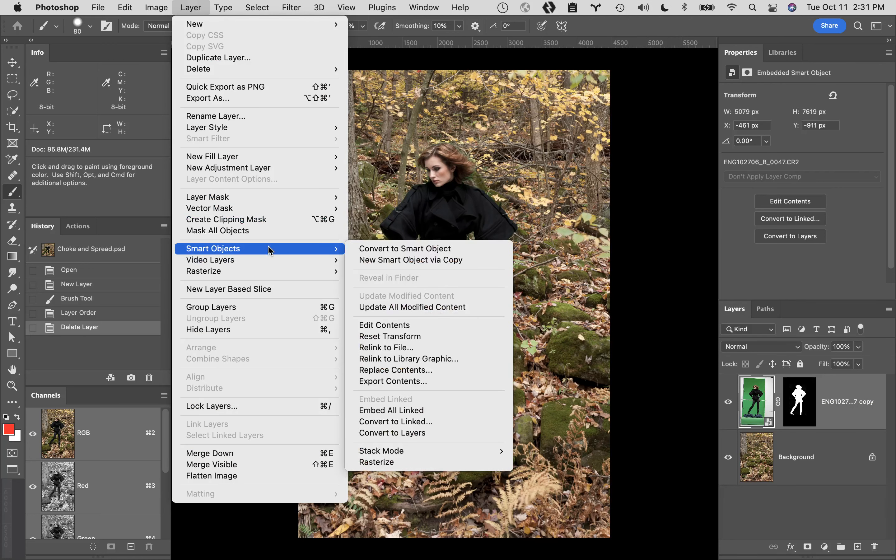
pyautogui.click(385, 250)
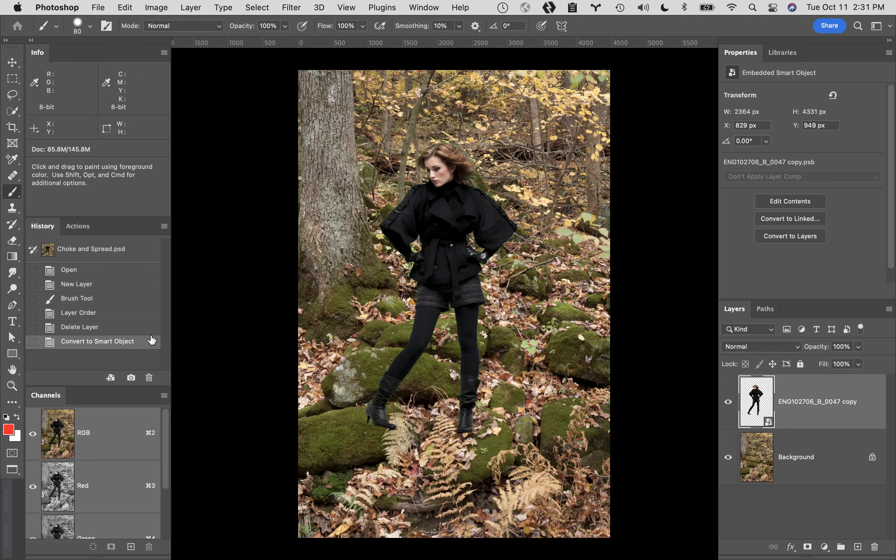
# - Undo the smart object conversion and restore the document to its opening snapshot
pyautogui.press('super+z')
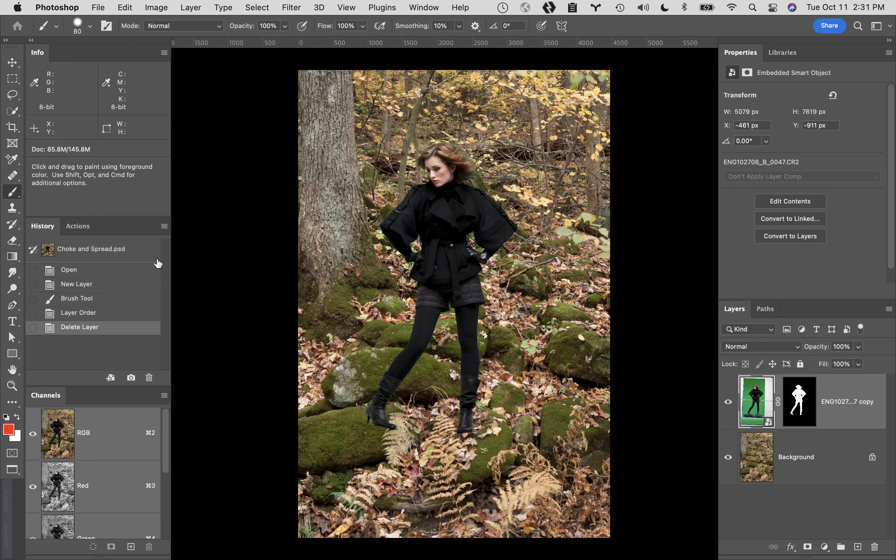
pyautogui.click(125, 253)
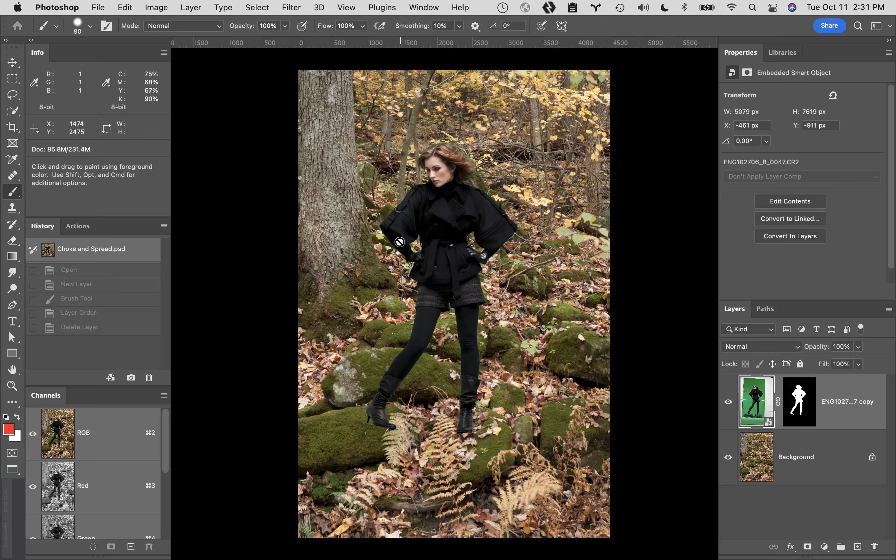
# - Examine the cutout edge along the coat's shoulder and sleeve at high magnification for green fringing
pyautogui.press('super+space')
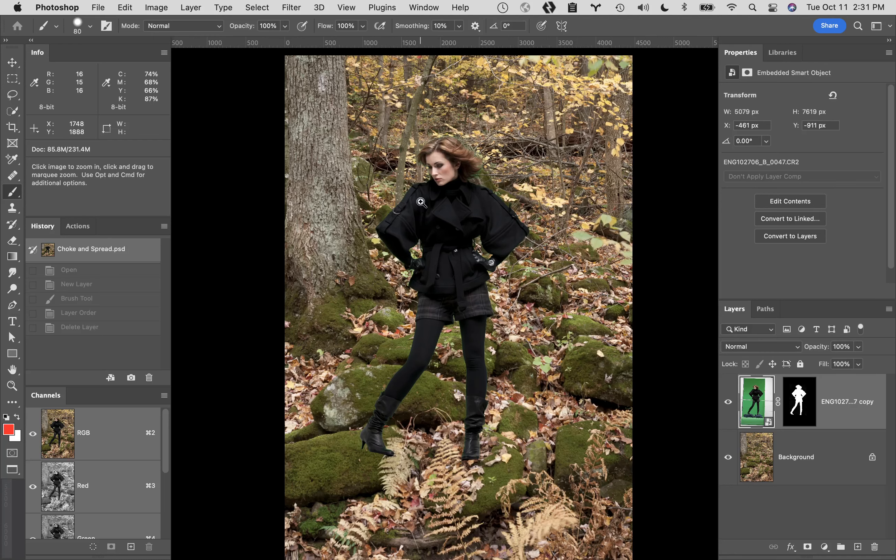
pyautogui.click(416, 200)
pyautogui.click(415, 200)
pyautogui.click(409, 188)
pyautogui.click(408, 185)
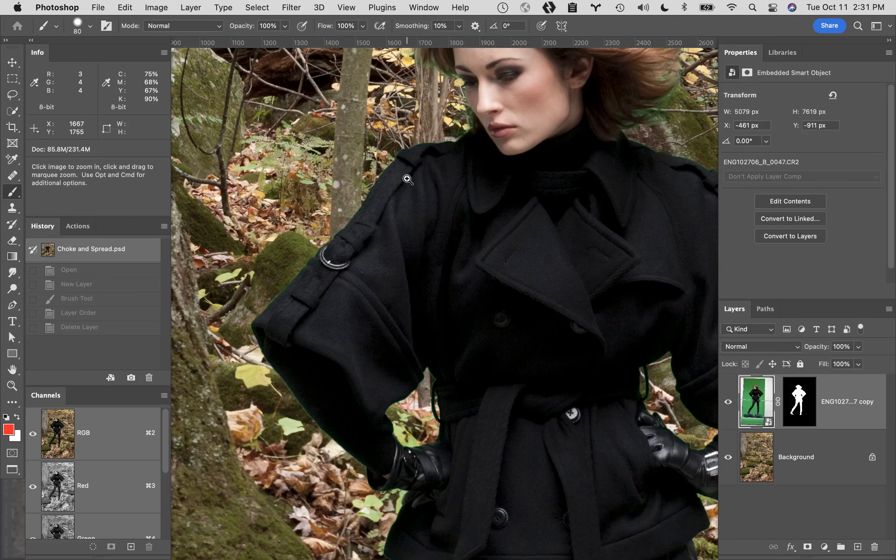
pyautogui.click(403, 181)
pyautogui.click(398, 181)
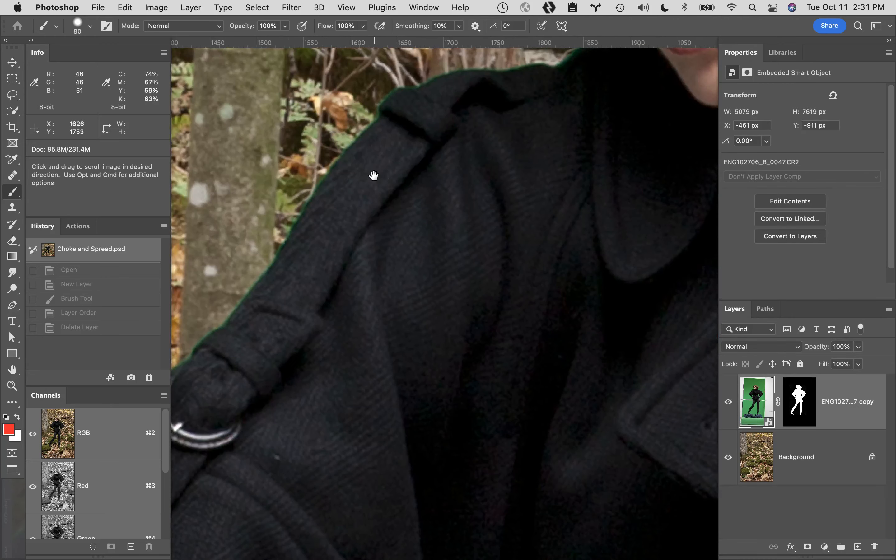
pyautogui.moveTo(374, 180); pyautogui.dragTo(429, 242)
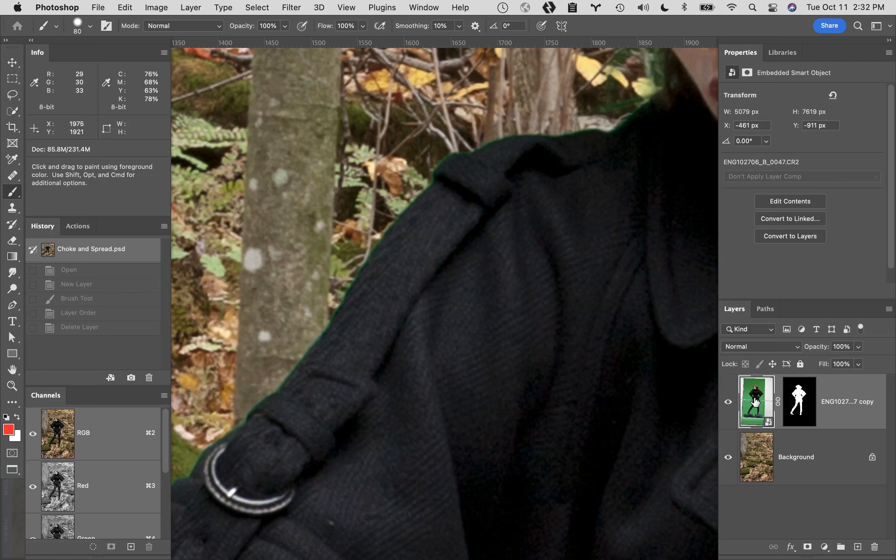
# - Open the woman layer's raw smart object contents in Camera Raw and view the Detail settings for sharpening and noise reduction
pyautogui.doubleClick(756, 402)
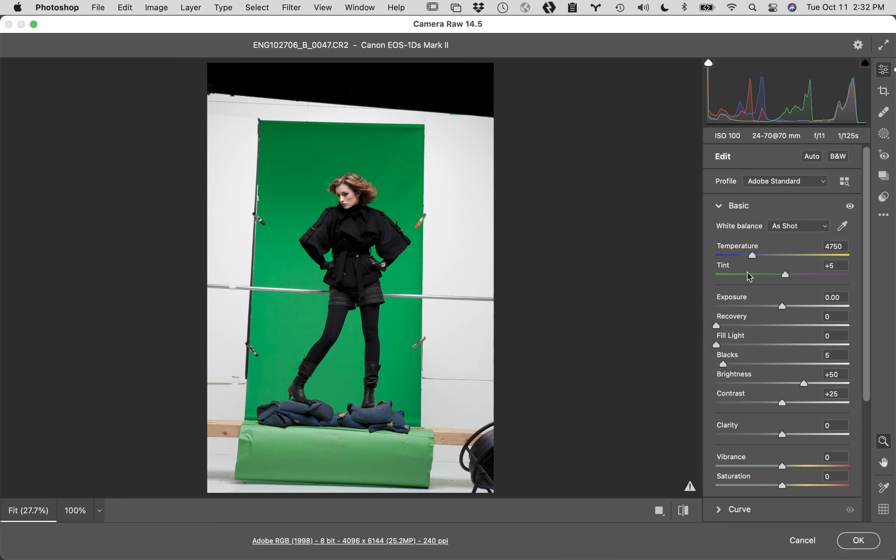
pyautogui.scroll(-10, 779, 420)
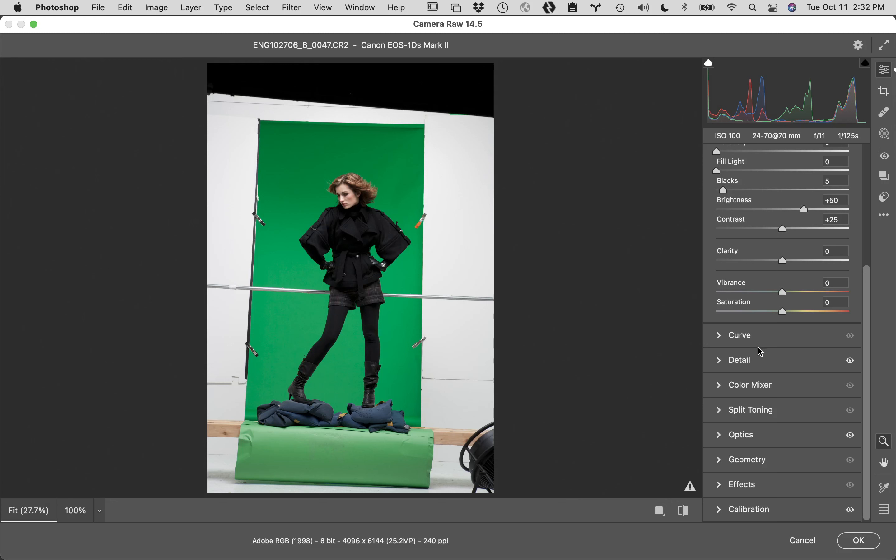
pyautogui.click(720, 361)
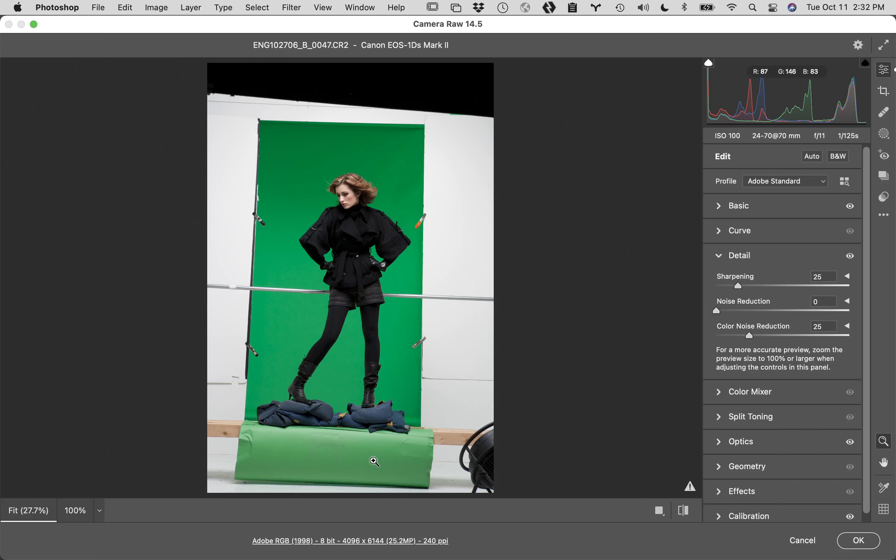
# - Switch to Finder and hide all other applications
pyautogui.click(21, 544)
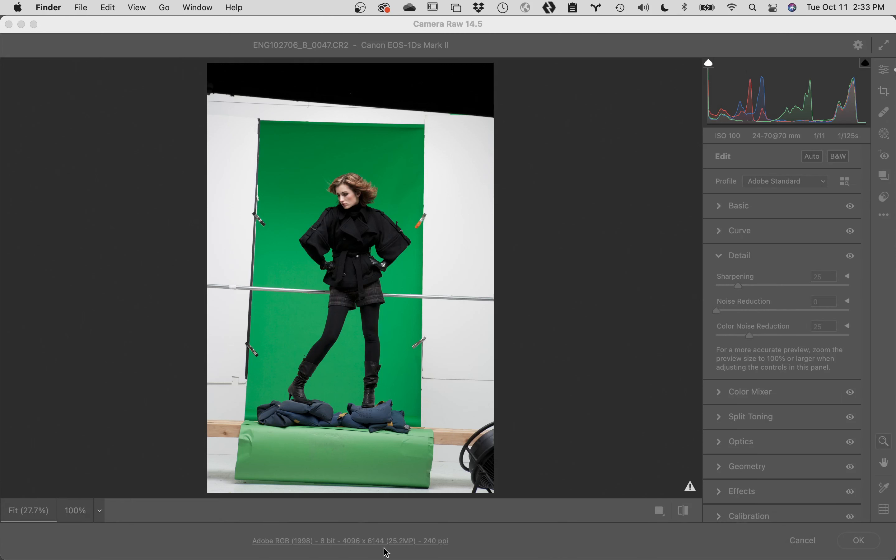
pyautogui.moveTo(86, 557)
pyautogui.click(52, 8)
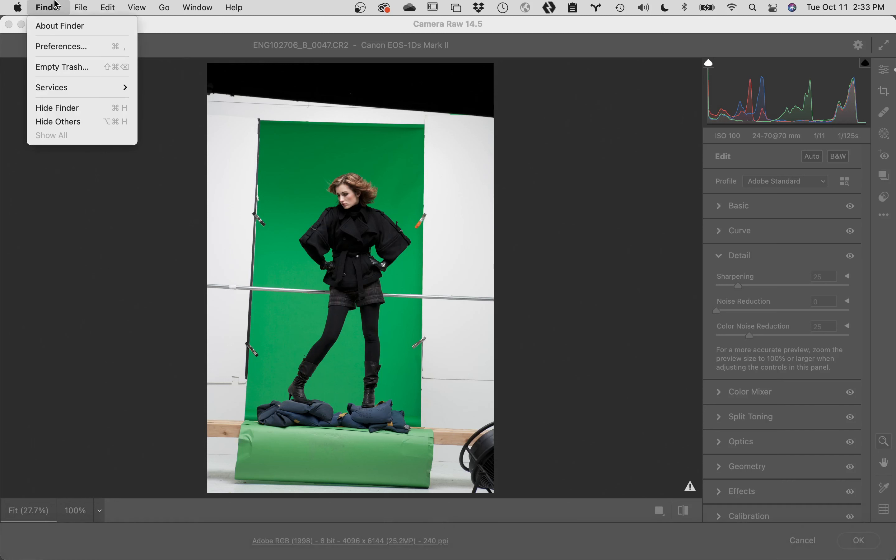
pyautogui.click(67, 122)
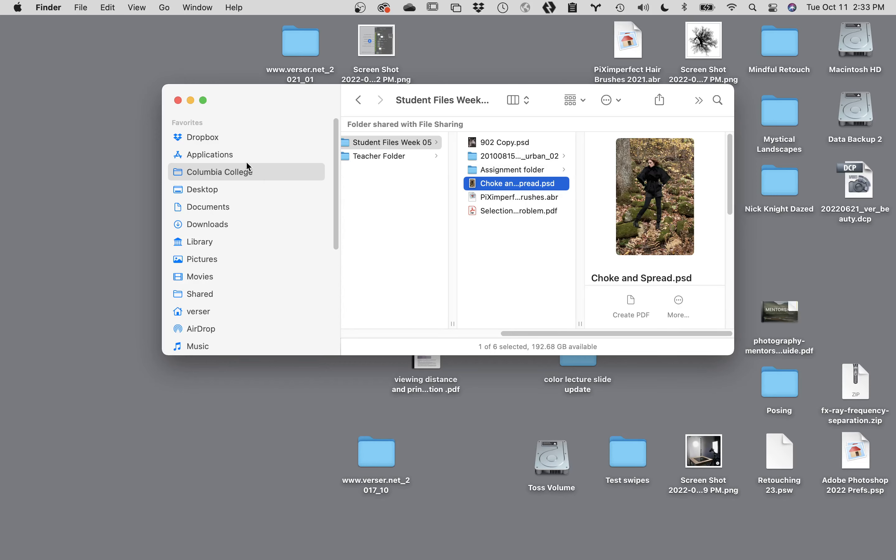
# - Open the Digital Fundmentals Lectures folder inside Columbia College, widening the file list to show full names
pyautogui.click(252, 171)
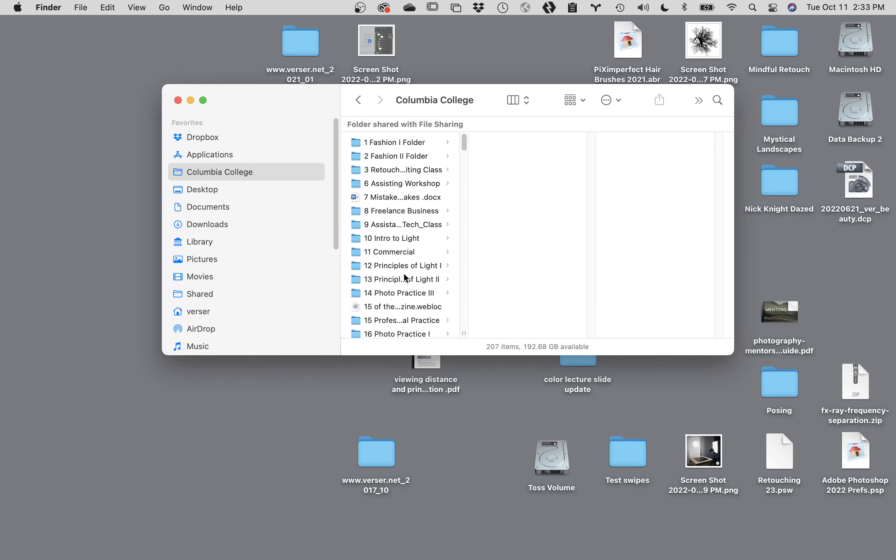
pyautogui.scroll(-15, 404, 274)
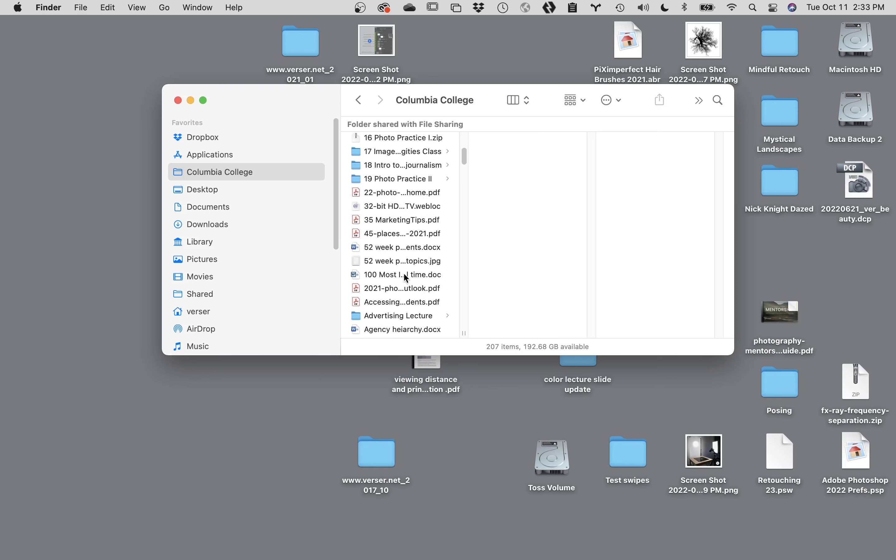
pyautogui.scroll(-2, 406, 278)
pyautogui.scroll(-1, 405, 275)
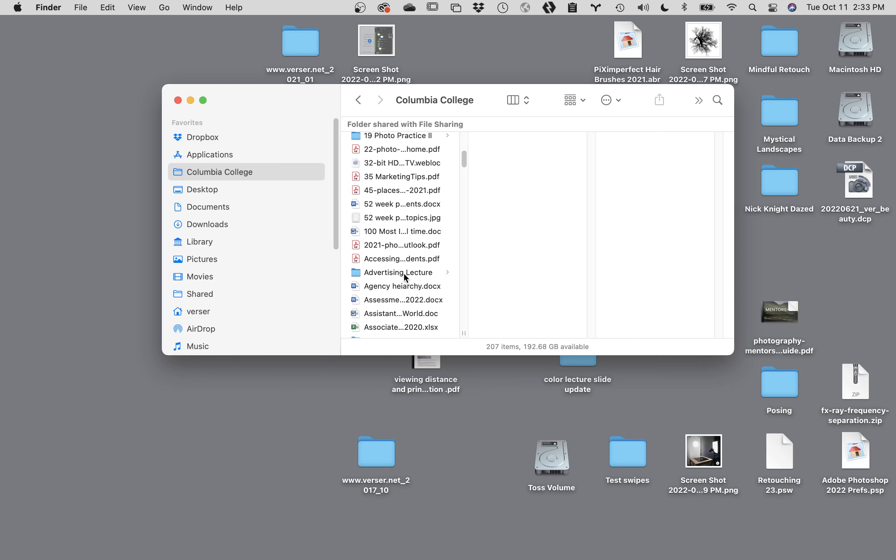
pyautogui.press('d')
pyautogui.scroll(-5, 407, 277)
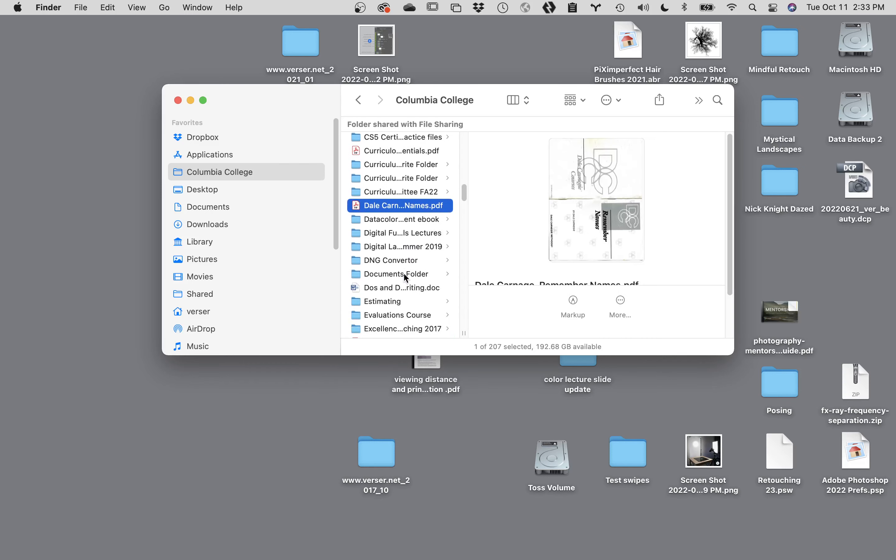
pyautogui.doubleClick(464, 331)
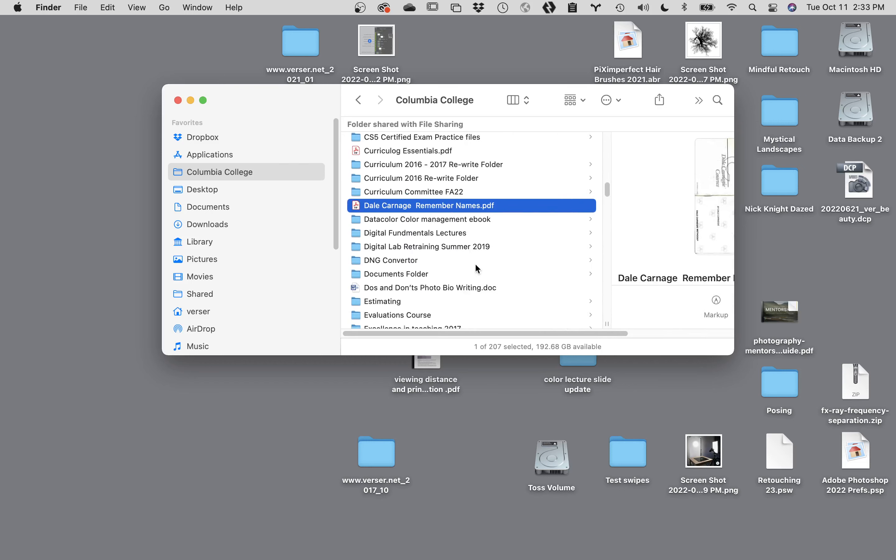
pyautogui.click(450, 234)
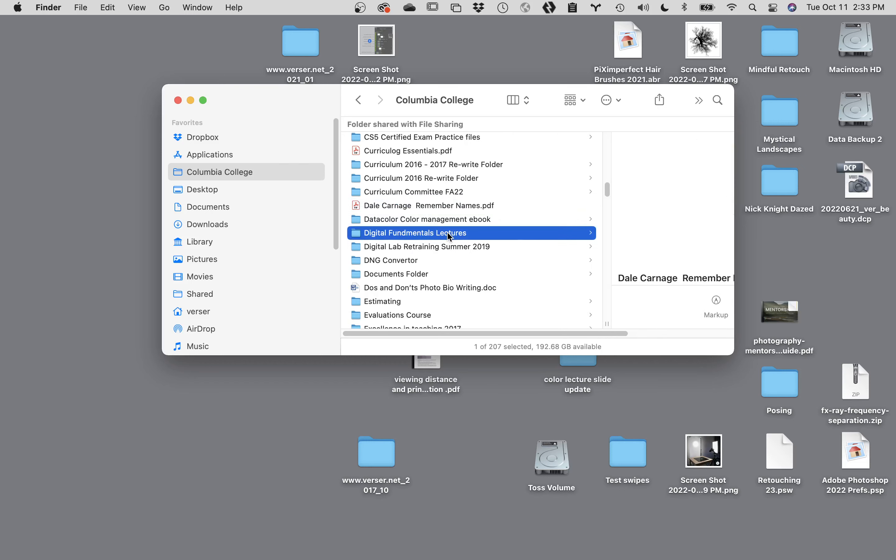
# - Open "Digital Fund Part II slideshow.key" from the Digital Fundementals 2 Folder in Keynote
pyautogui.click(547, 202)
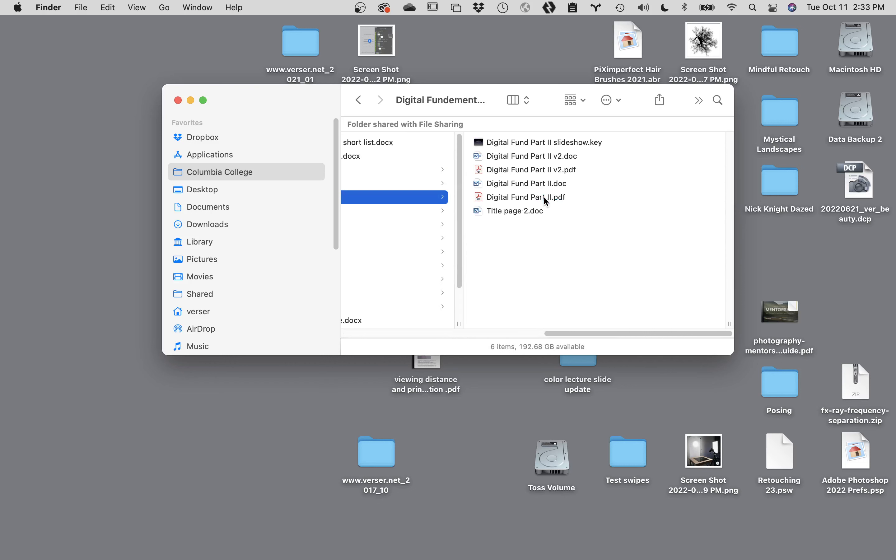
pyautogui.click(552, 143)
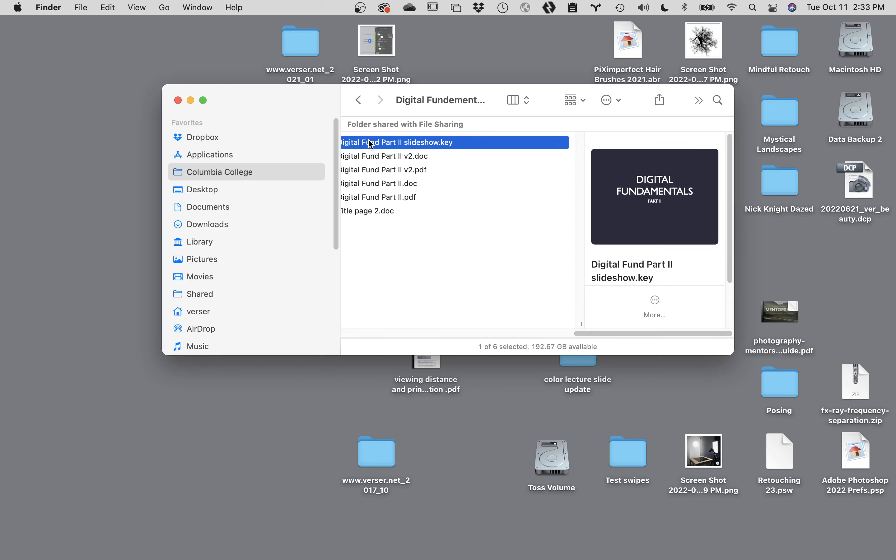
pyautogui.moveTo(651, 559)
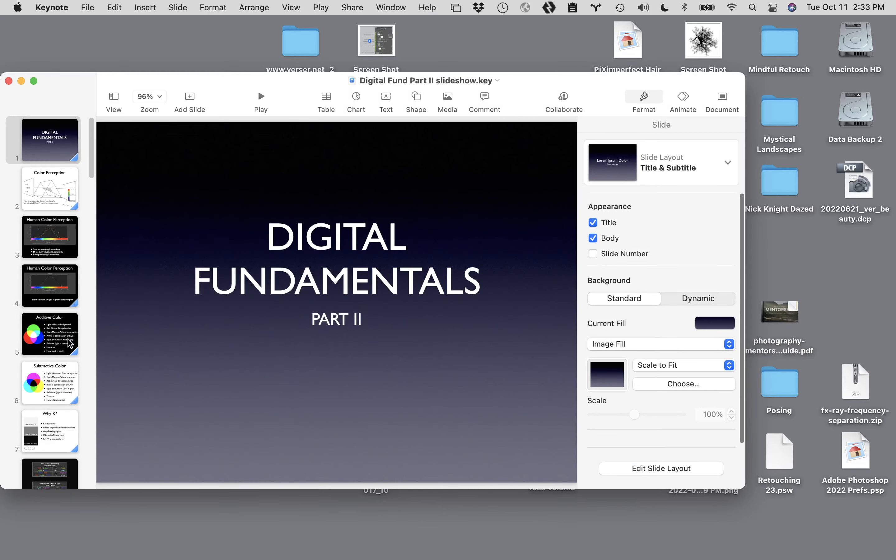
# - Look through the slide thumbnails of the Digital Fundamentals Part II deck to the last slide
pyautogui.scroll(-10, 70, 342)
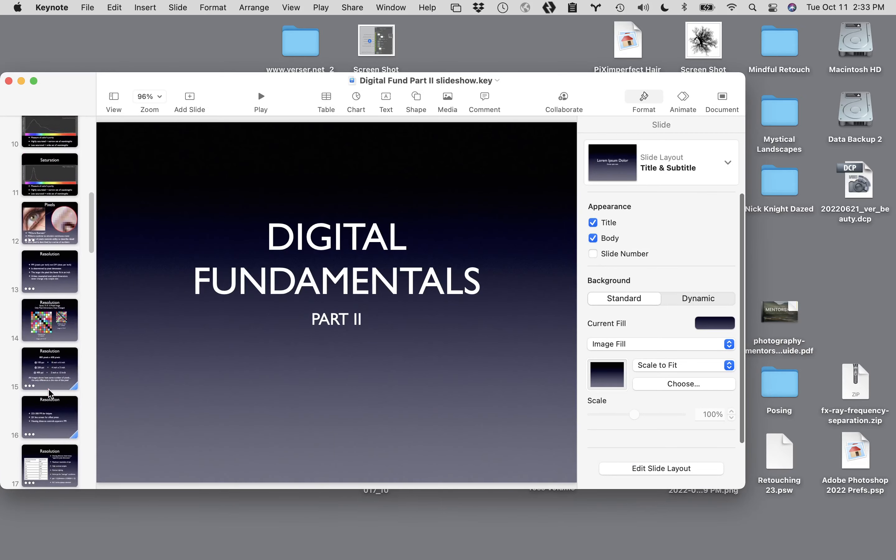
pyautogui.scroll(-6, 50, 392)
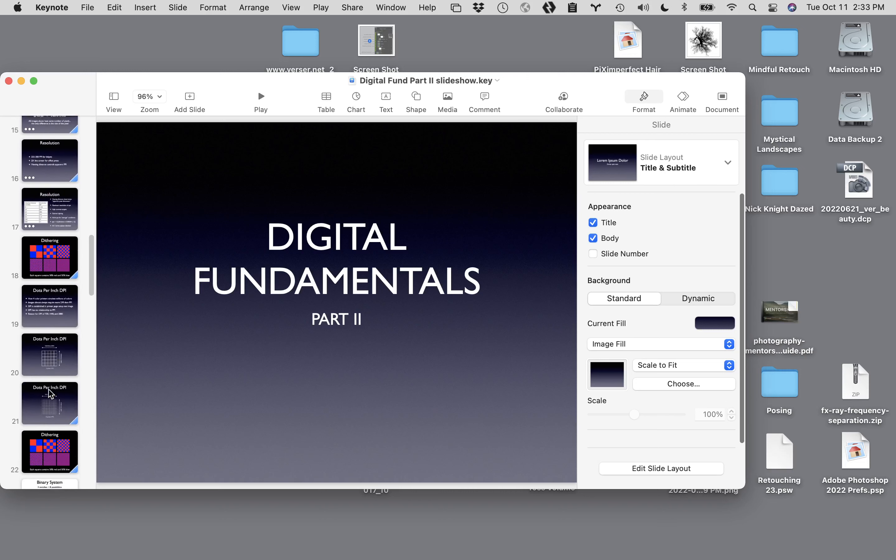
pyautogui.scroll(-12, 49, 393)
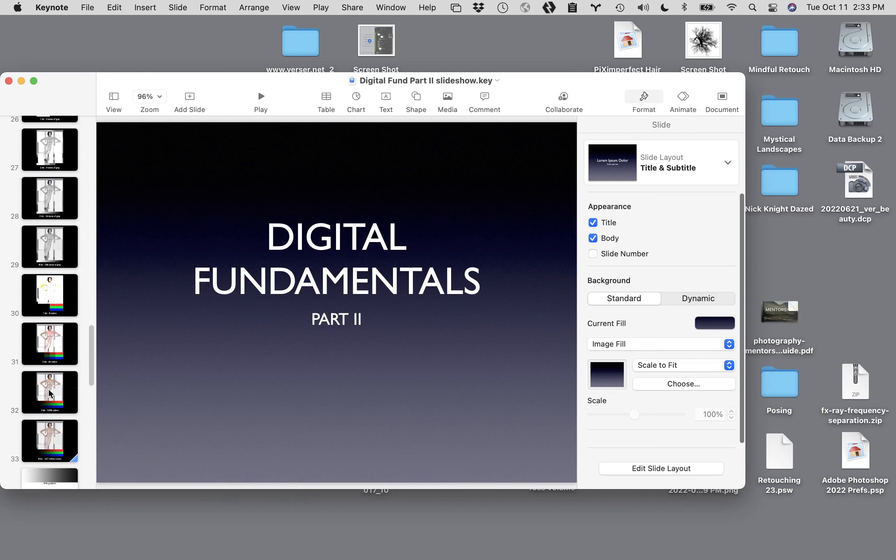
pyautogui.scroll(-12, 49, 393)
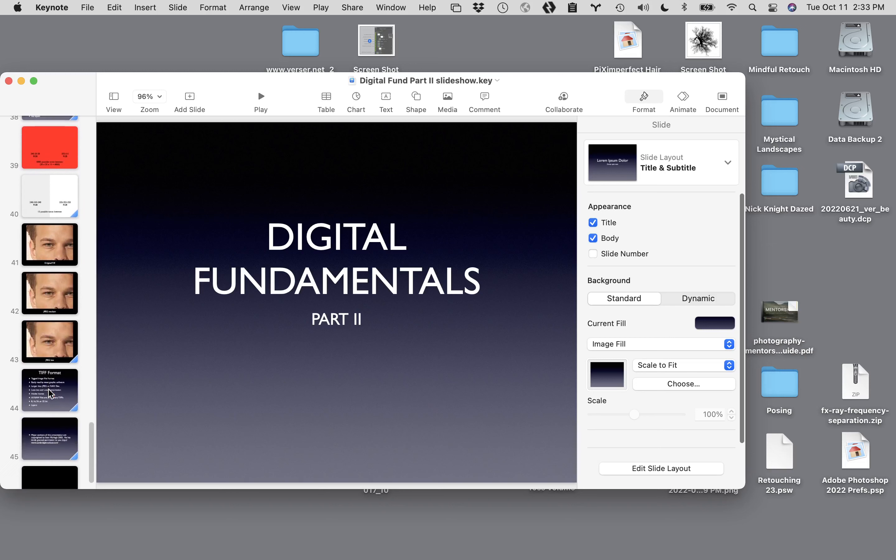
pyautogui.scroll(-1, 50, 394)
# - Switch back to Finder and hide the other applications to reveal the lecture files
pyautogui.click(332, 519)
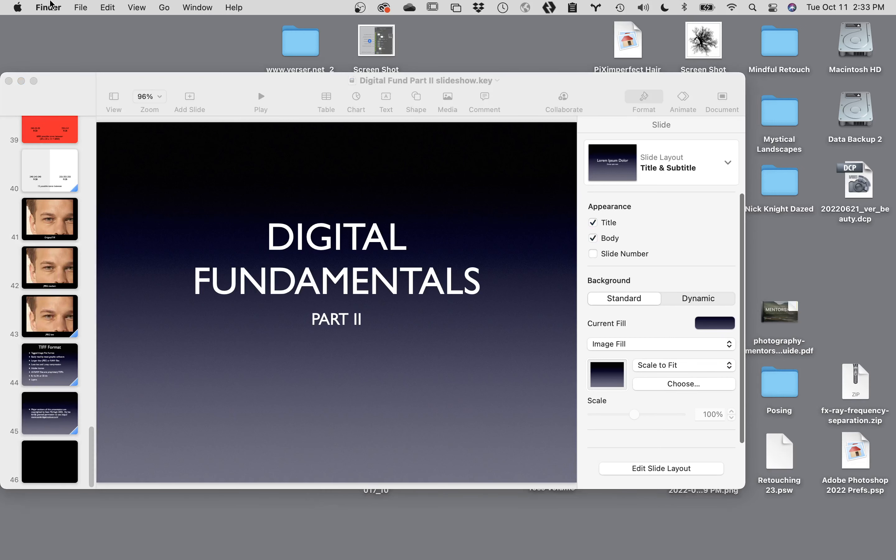
pyautogui.click(48, 7)
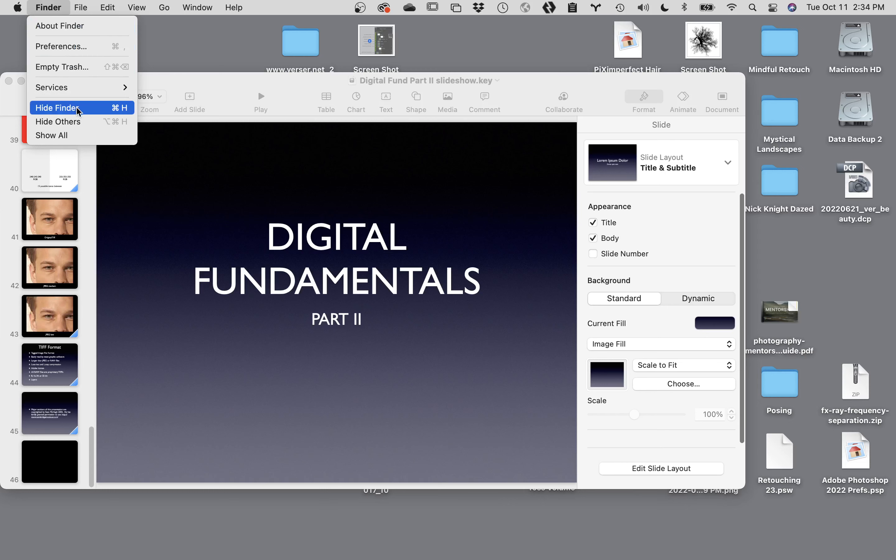
pyautogui.click(59, 121)
pyautogui.moveTo(685, 212)
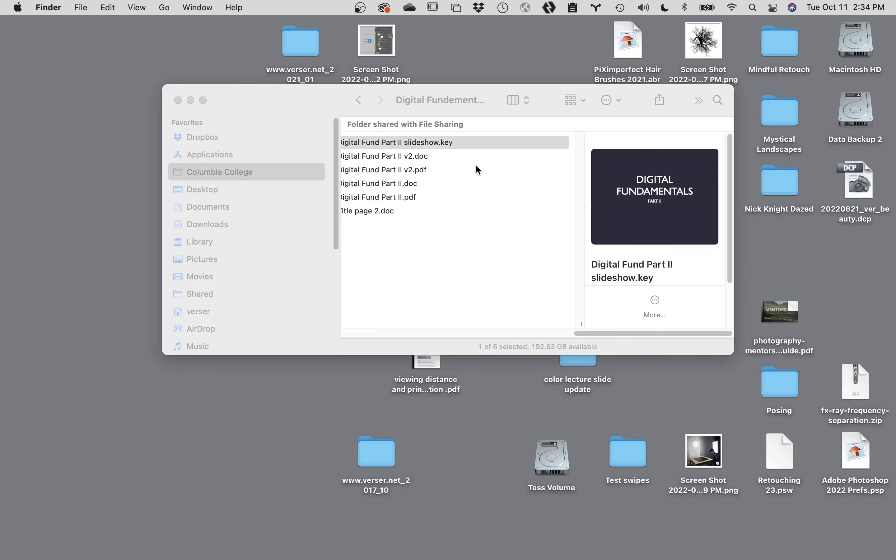
# - Check the Digital Fundementals 1 Folder, and open "Color Primer short.key" from the Digital Fundementals 5 Folder
pyautogui.hscroll(-5, 459, 168)
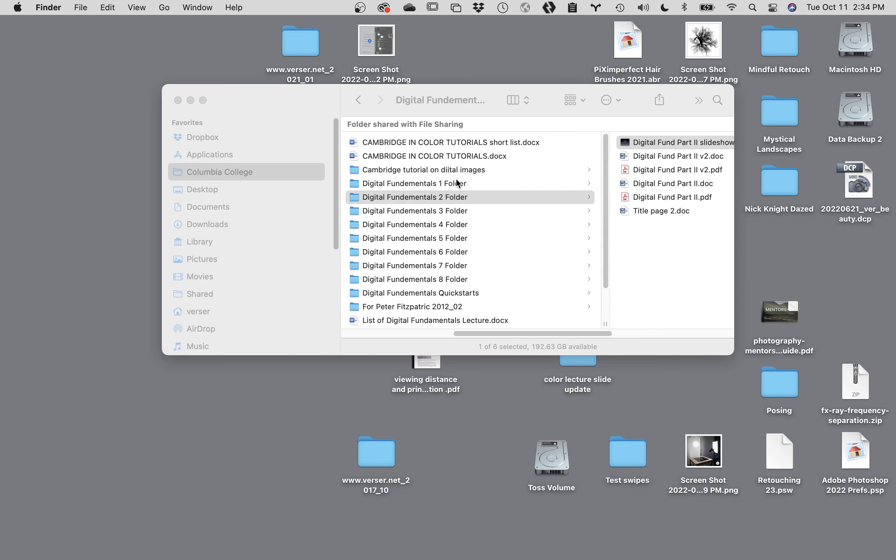
pyautogui.click(460, 185)
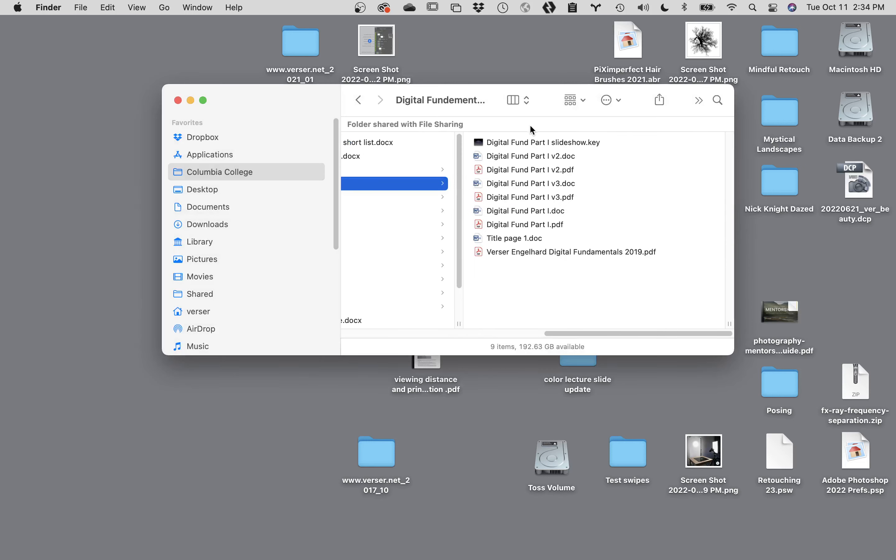
pyautogui.hscroll(-5, 394, 226)
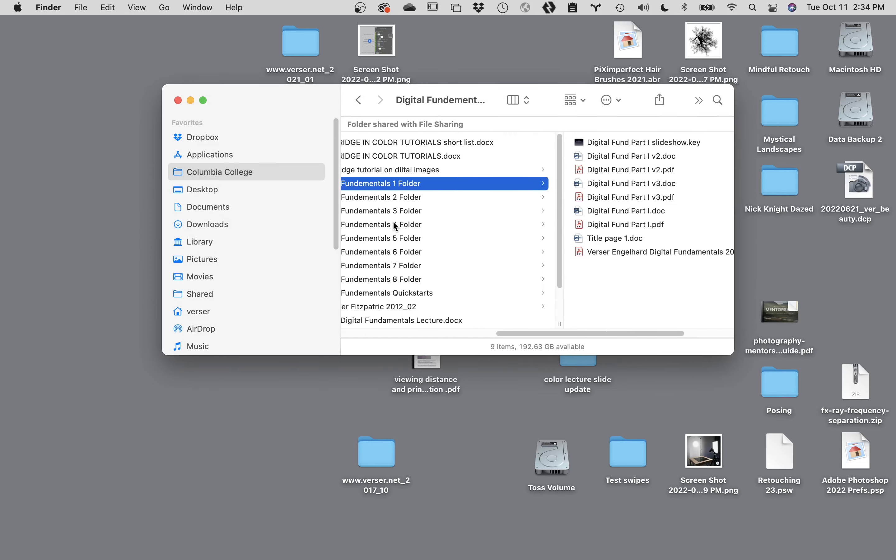
pyautogui.click(405, 240)
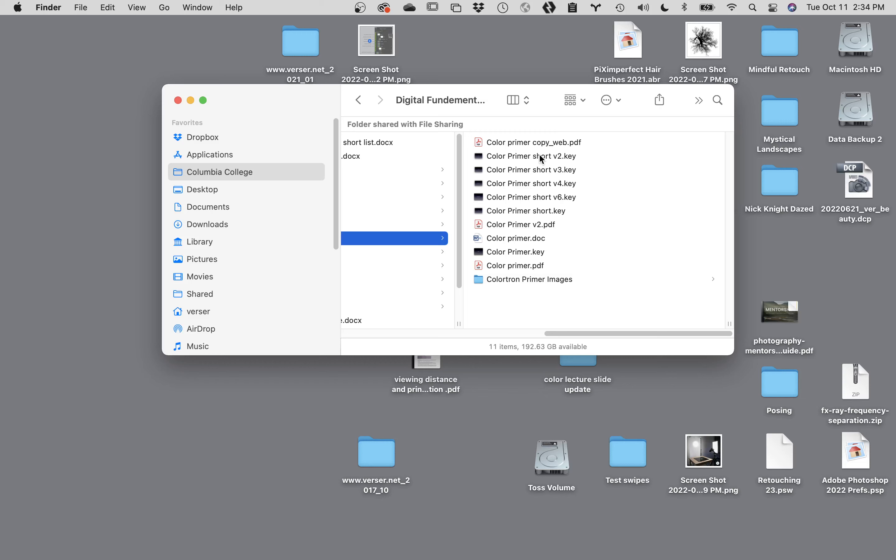
pyautogui.doubleClick(479, 212)
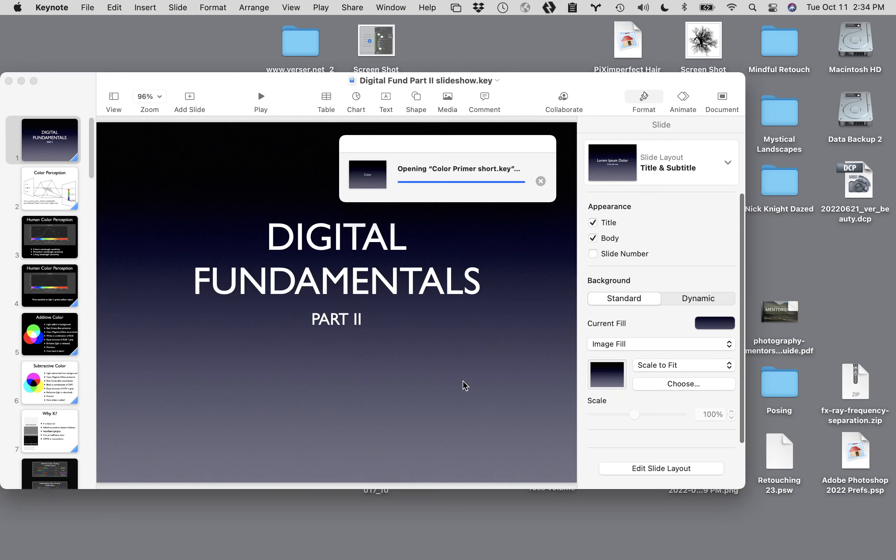
# - Look through the slide thumbnails of the Color Primer short deck to the last slide
pyautogui.scroll(-10, 61, 365)
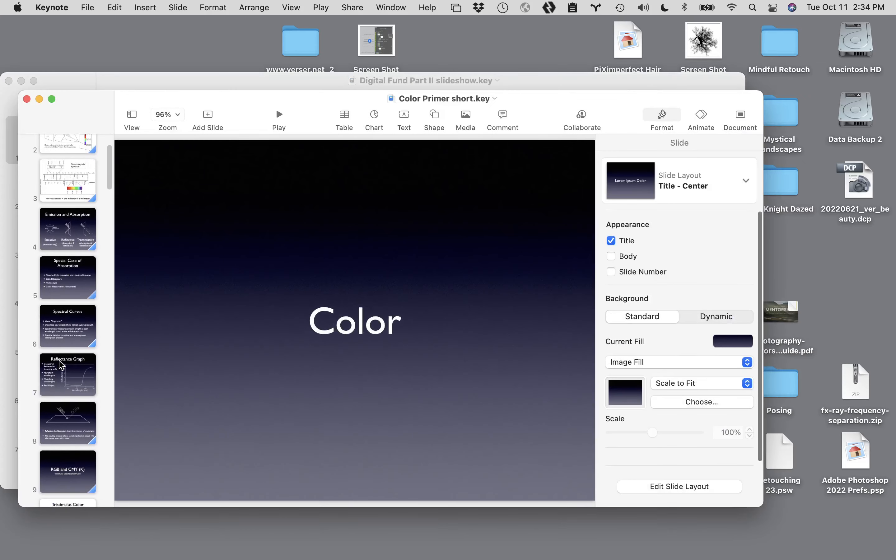
pyautogui.scroll(-10, 61, 365)
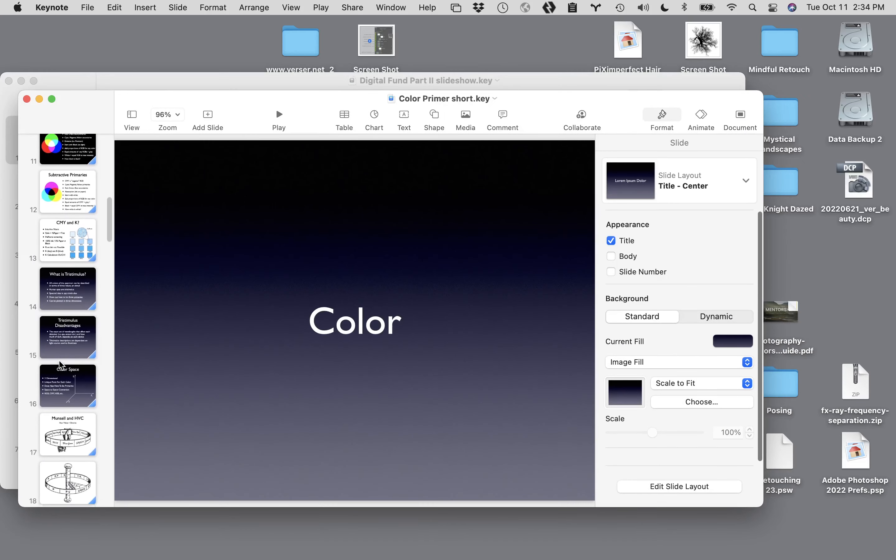
pyautogui.scroll(-10, 61, 365)
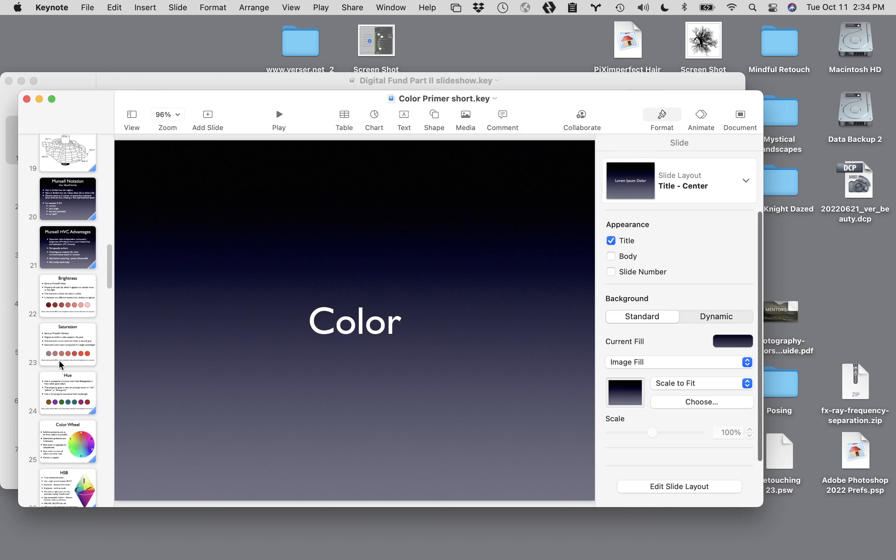
pyautogui.scroll(-10, 60, 365)
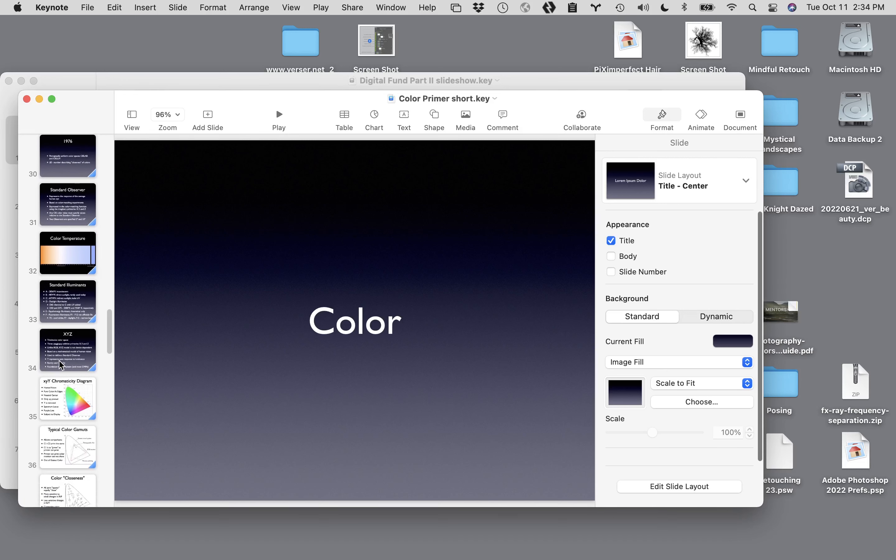
pyautogui.scroll(-10, 60, 365)
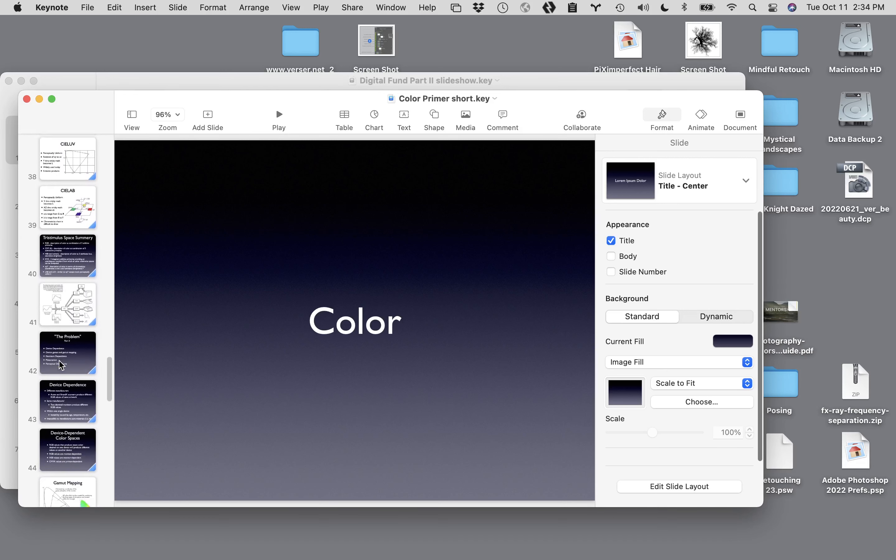
pyautogui.scroll(-10, 61, 363)
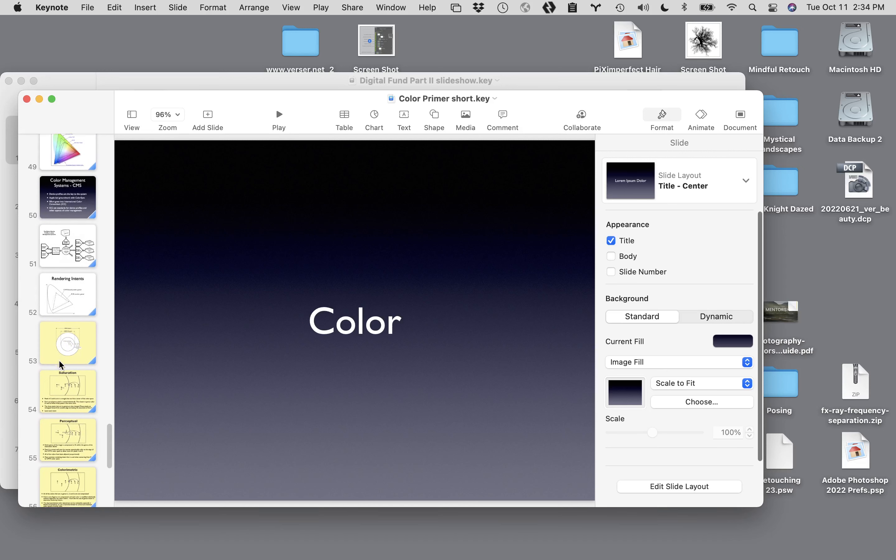
# - Return to Finder and hide the other applications so the lecture folder window is accessible
pyautogui.click(299, 526)
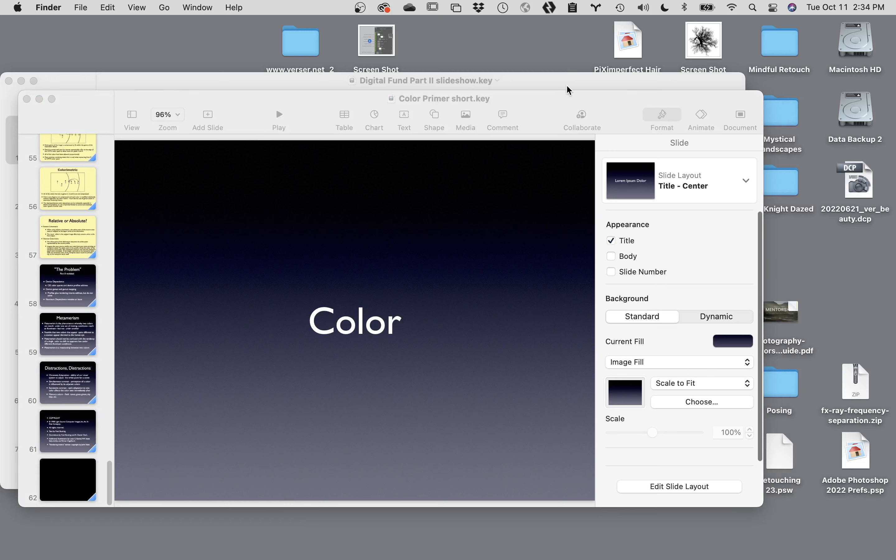
pyautogui.click(51, 5)
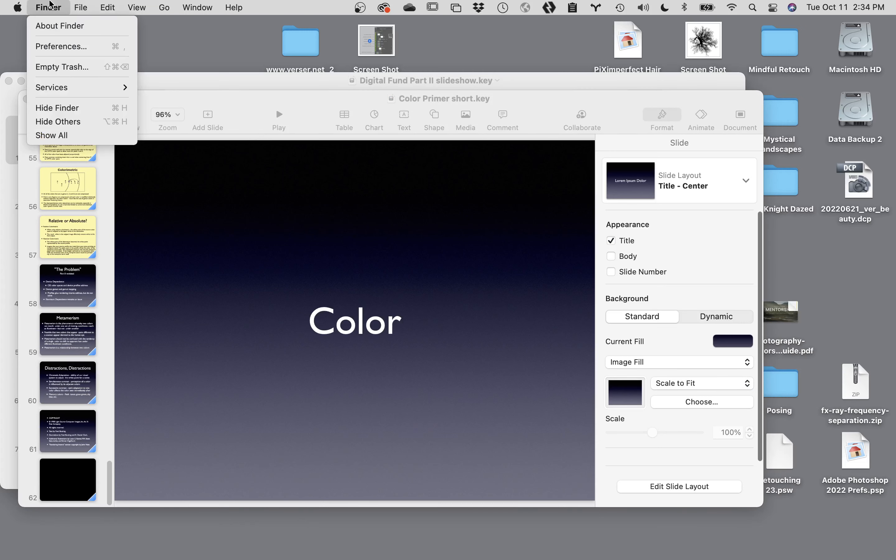
pyautogui.click(59, 122)
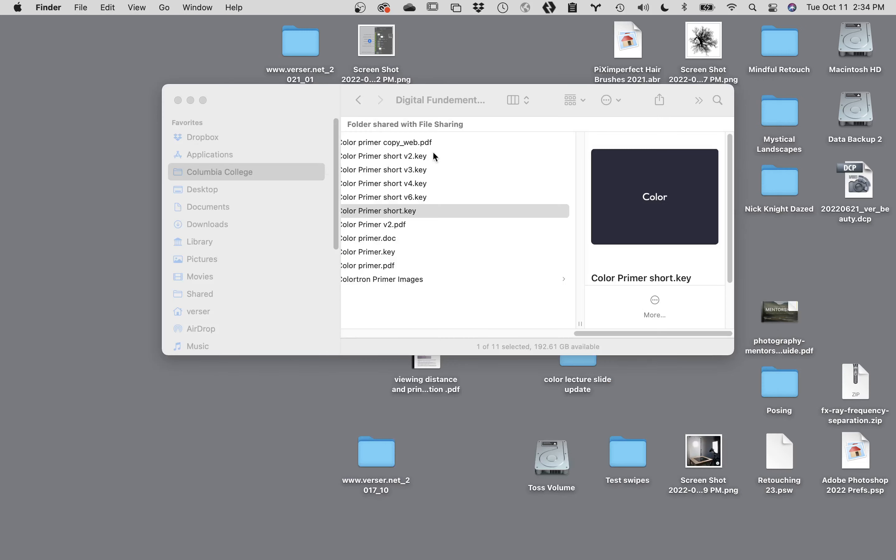
# - Open "Digital Fund Part I slideshow.key" from the Digital Fundementals 1 Folder in Keynote
pyautogui.hscroll(-8, 372, 181)
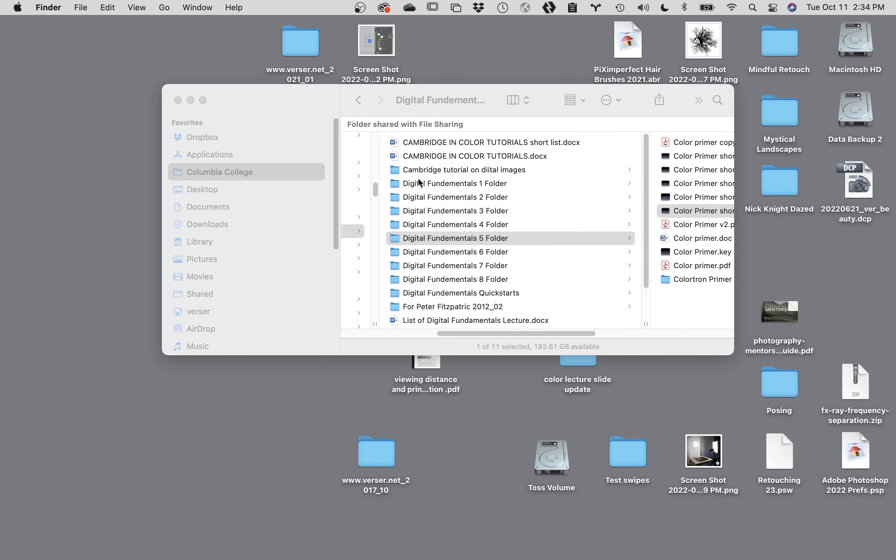
pyautogui.click(445, 180)
pyautogui.click(464, 181)
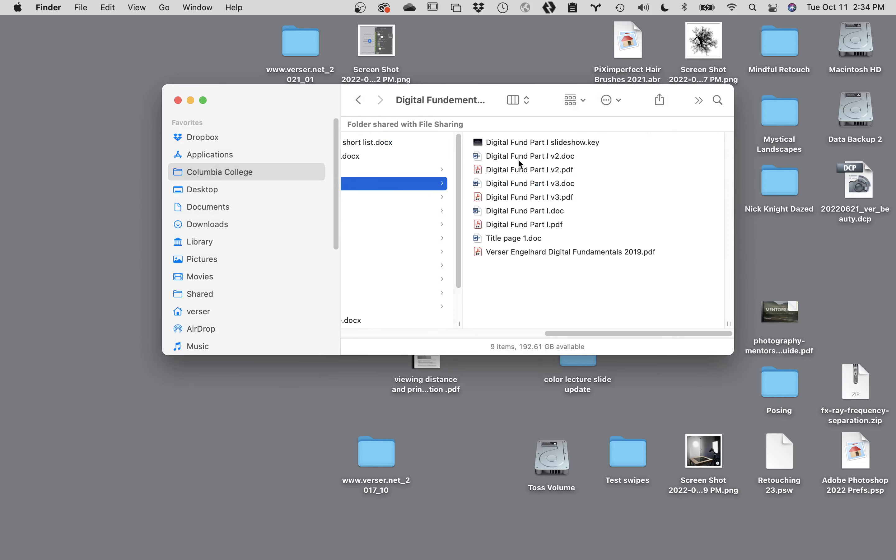
pyautogui.doubleClick(551, 142)
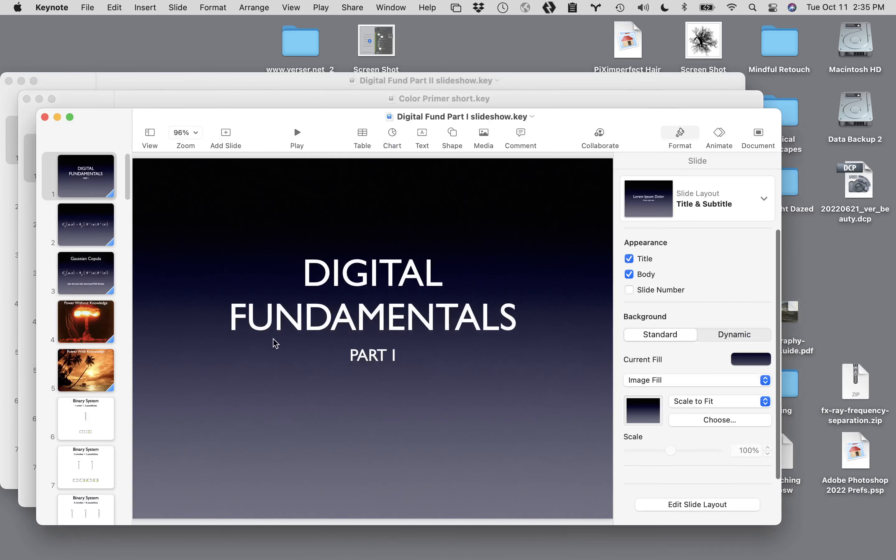
# - Display the "All sensors are grayscale" slide in the Part I deck, and close the Color Primer short and Digital Fund Part II decks
pyautogui.scroll(-1, 80, 452)
pyautogui.scroll(-15, 80, 451)
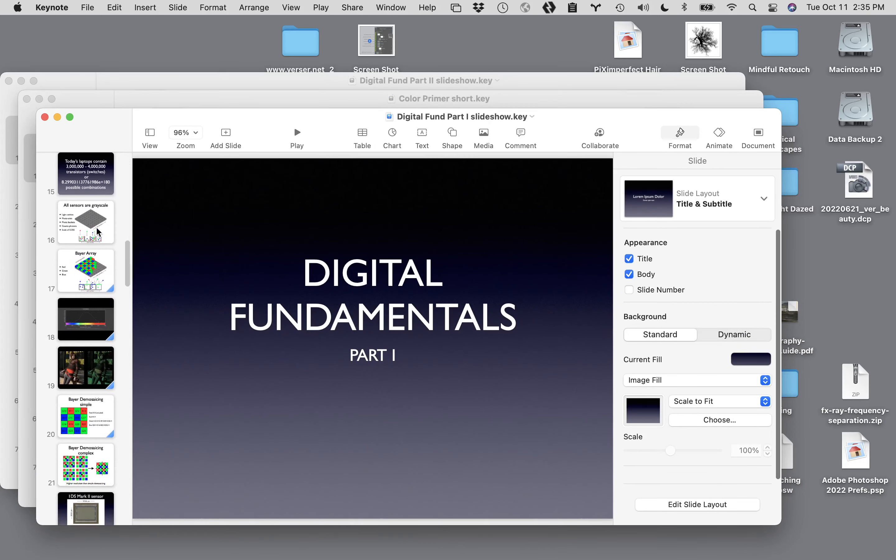
pyautogui.click(98, 231)
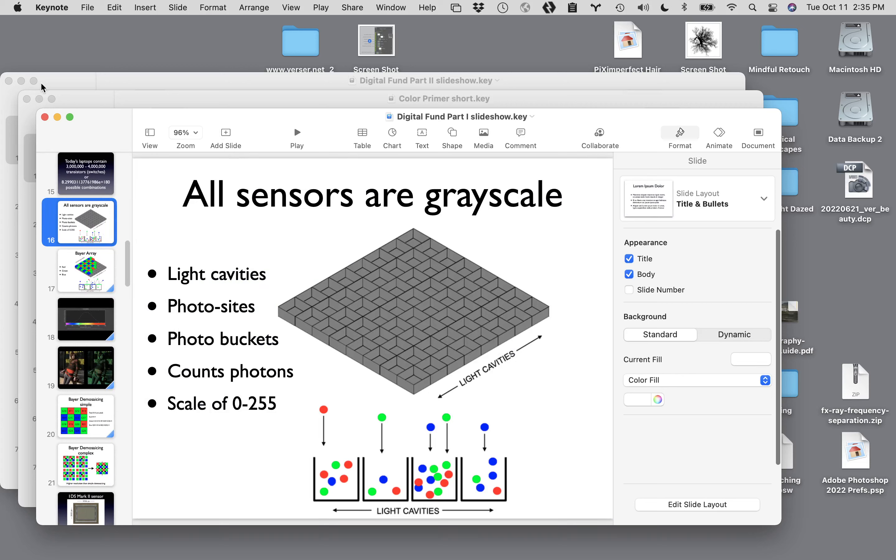
pyautogui.click(27, 99)
pyautogui.click(9, 81)
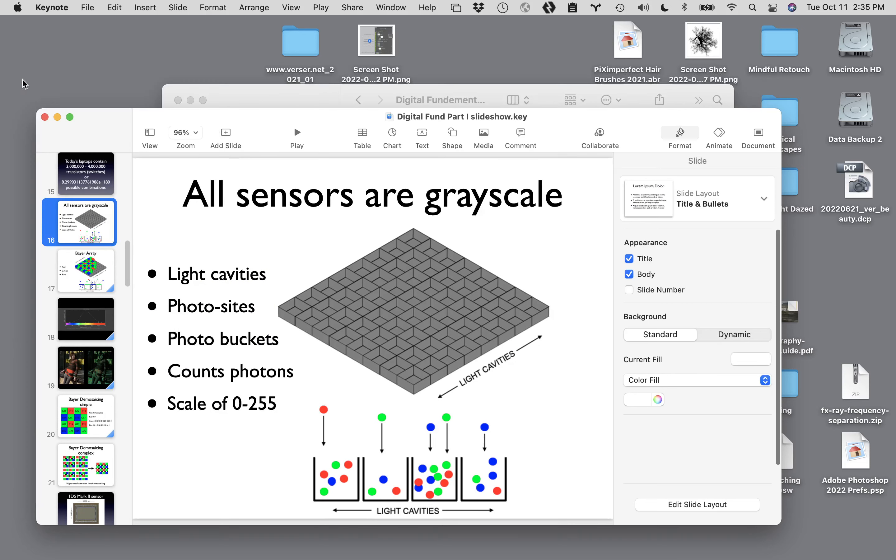
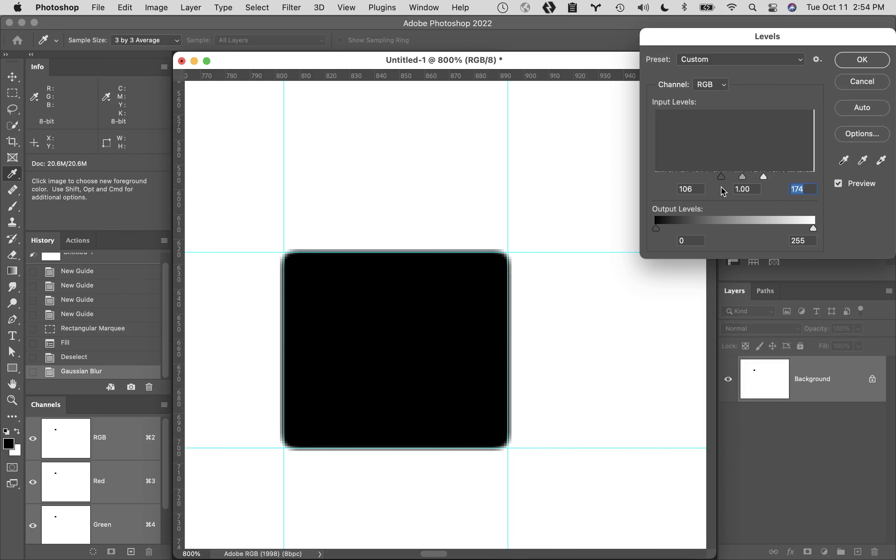
# - Cancel the Levels adjustment on the blurred black rectangle and close Untitled-1 without saving
pyautogui.hotkey('shift', 'Tab')
pyautogui.hotkey('shift', 'Tab')
pyautogui.click(863, 82)
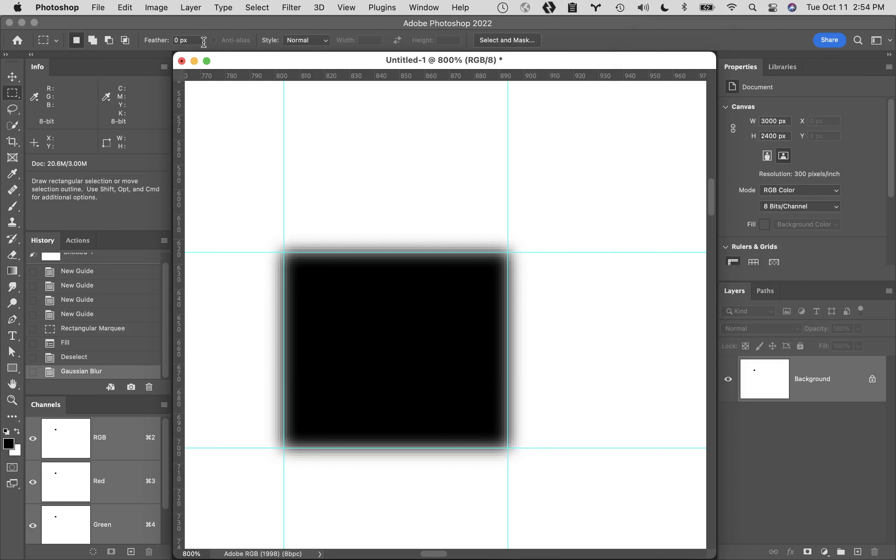
pyautogui.click(182, 60)
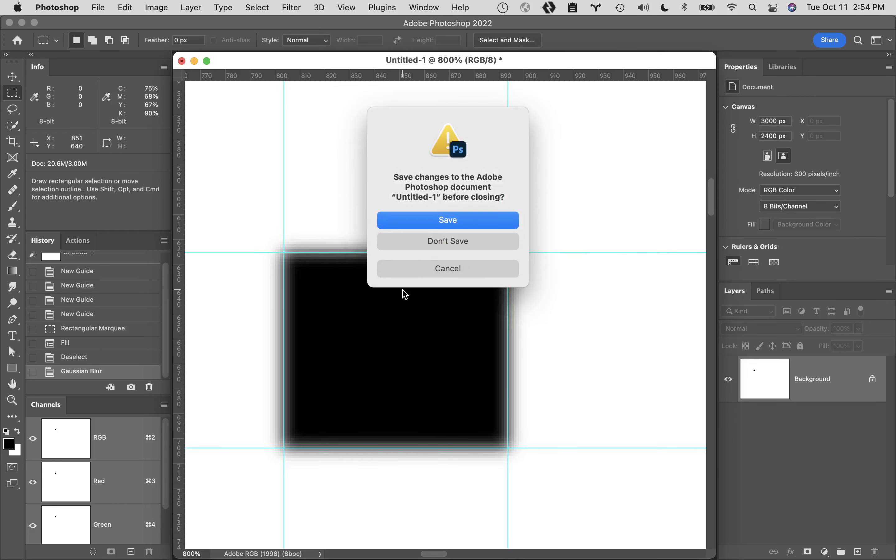
pyautogui.click(425, 273)
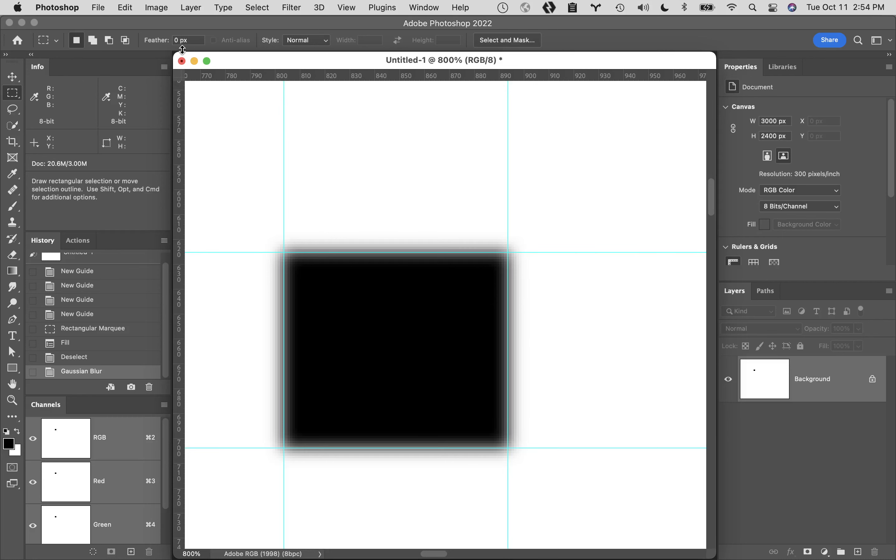
pyautogui.moveTo(181, 56); pyautogui.dragTo(181, 57)
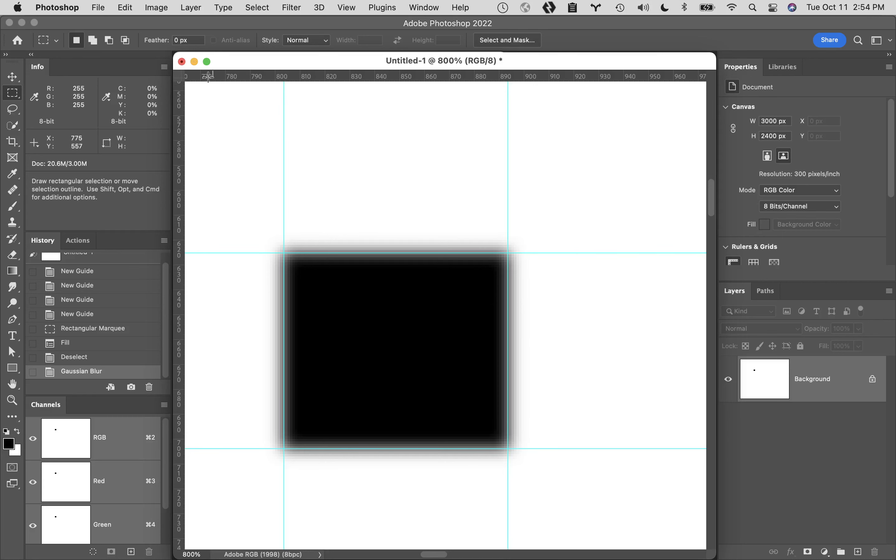
pyautogui.click(181, 62)
pyautogui.click(415, 247)
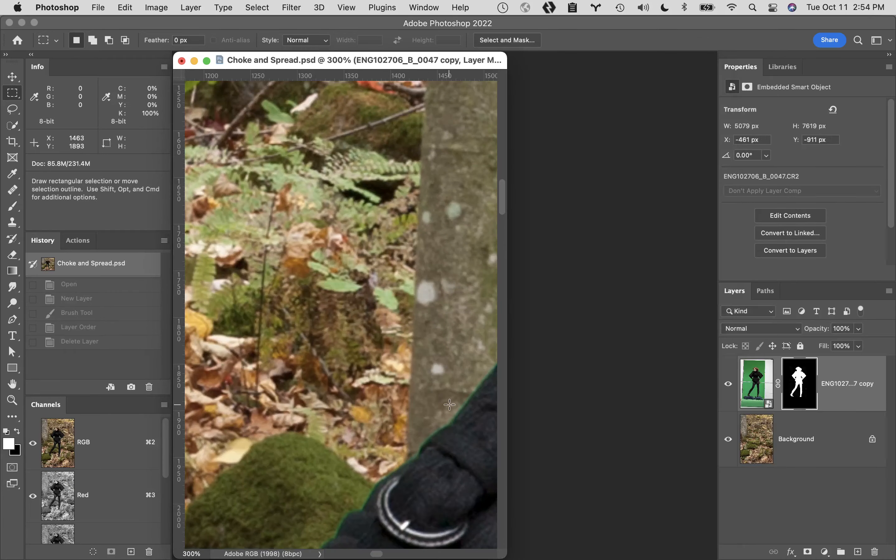
# - Examine the cutout's green-fringed edge along the coat strap, in the full composite, and around the woman's hair at 200%
pyautogui.press('space')
pyautogui.moveTo(449, 404); pyautogui.dragTo(275, 251)
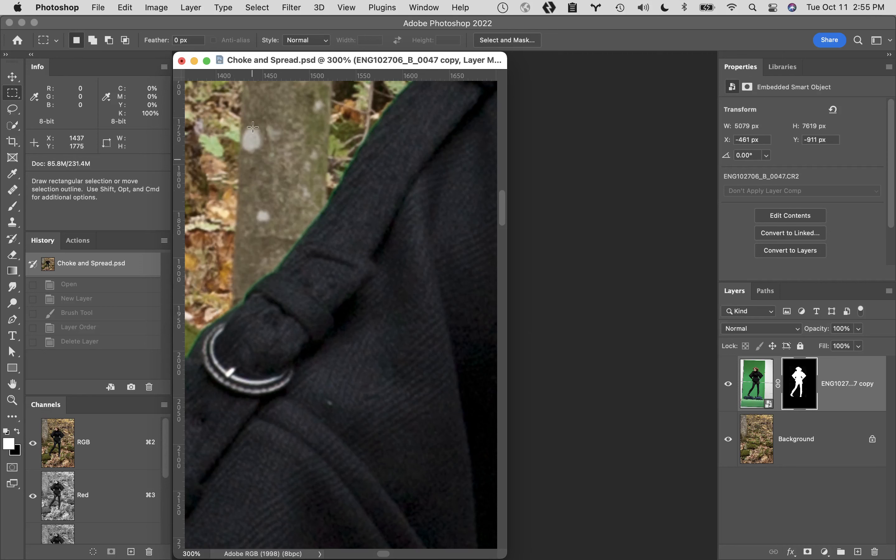
pyautogui.doubleClick(12, 384)
pyautogui.click(352, 169)
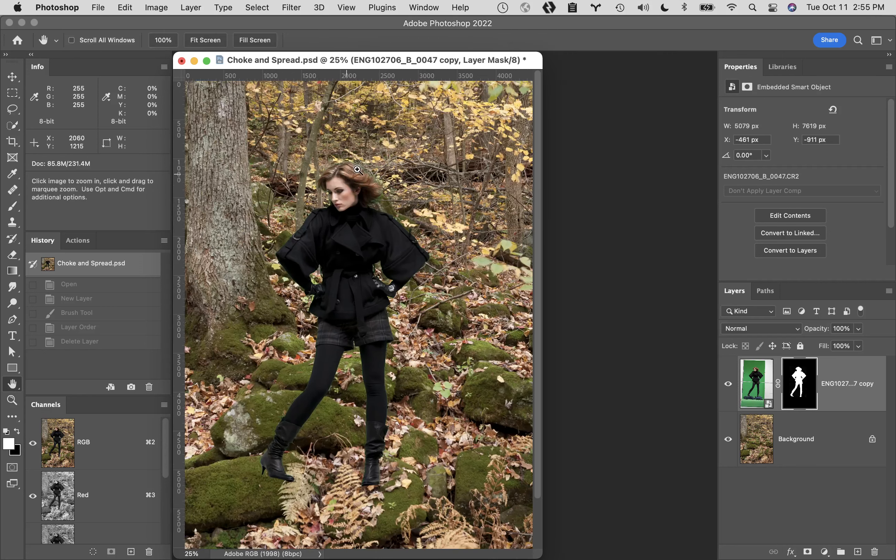
pyautogui.click(385, 184)
pyautogui.click(464, 256)
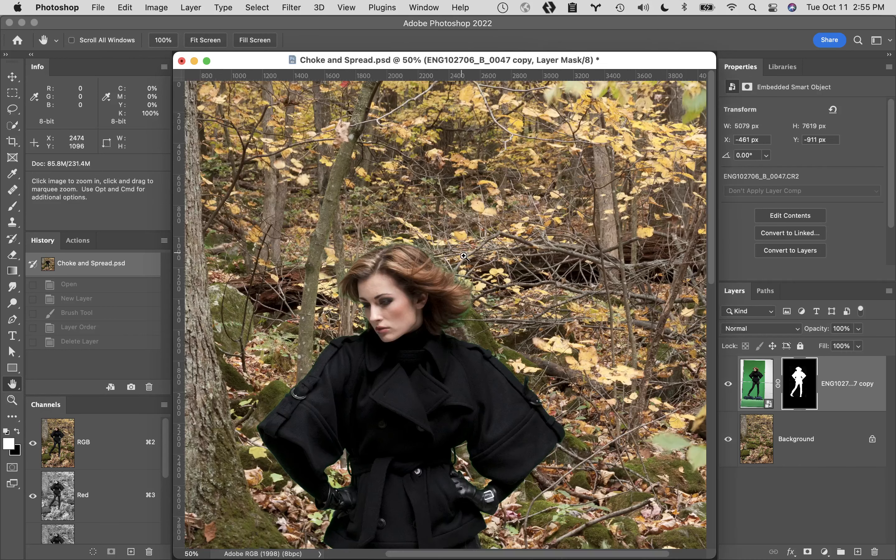
pyautogui.click(462, 297)
pyautogui.click(423, 302)
pyautogui.click(389, 305)
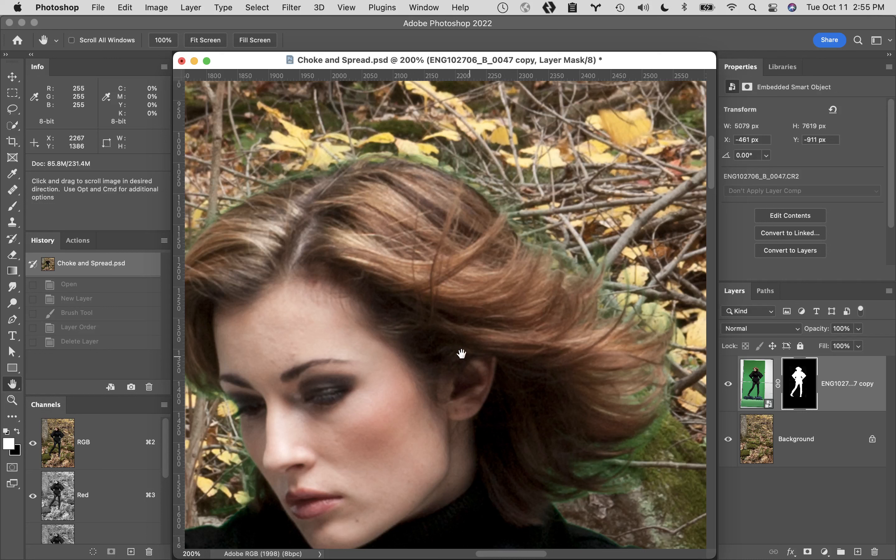
# - Create a full-document history snapshot named "Pre choke"
pyautogui.keyDown('alt'); pyautogui.click(131, 388); pyautogui.keyUp('alt')
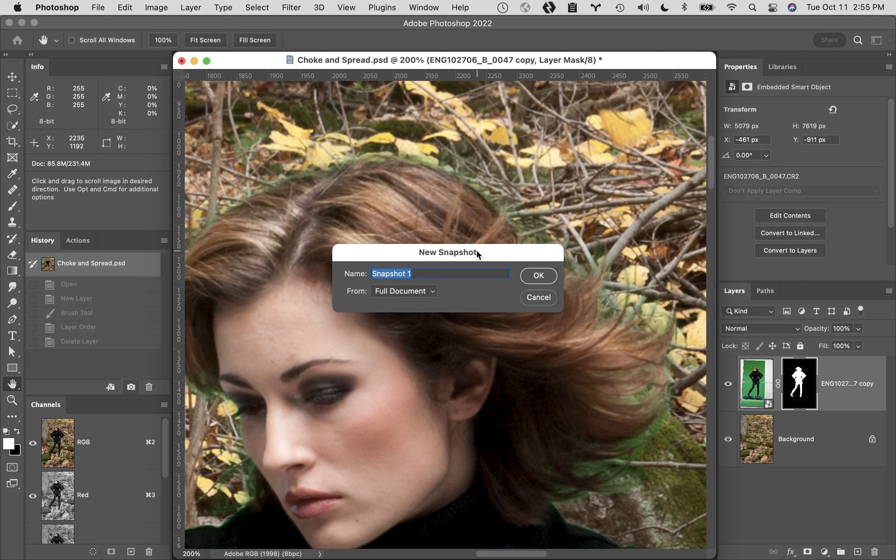
pyautogui.write('Pre choke')
pyautogui.click(541, 277)
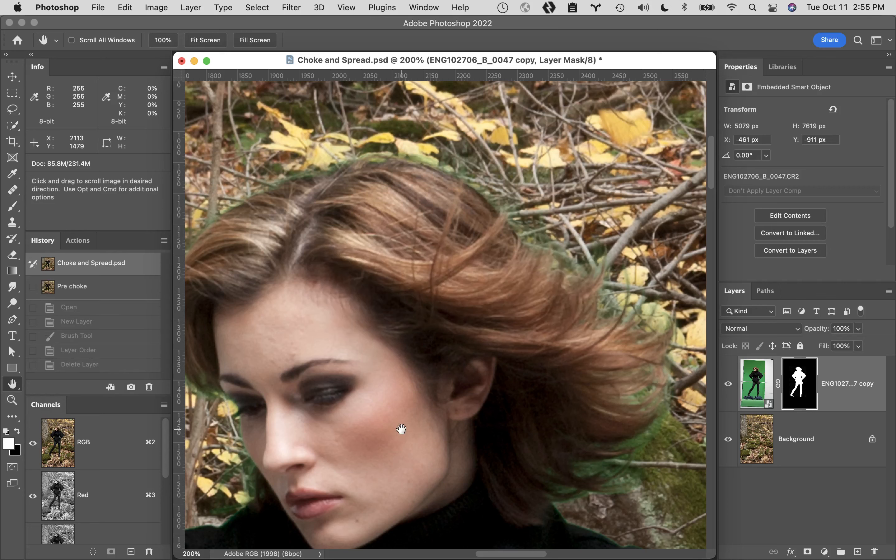
# - View the woman's layer mask on its own around the face and shoulder, and return to the composite image
pyautogui.moveTo(402, 430); pyautogui.dragTo(591, 215)
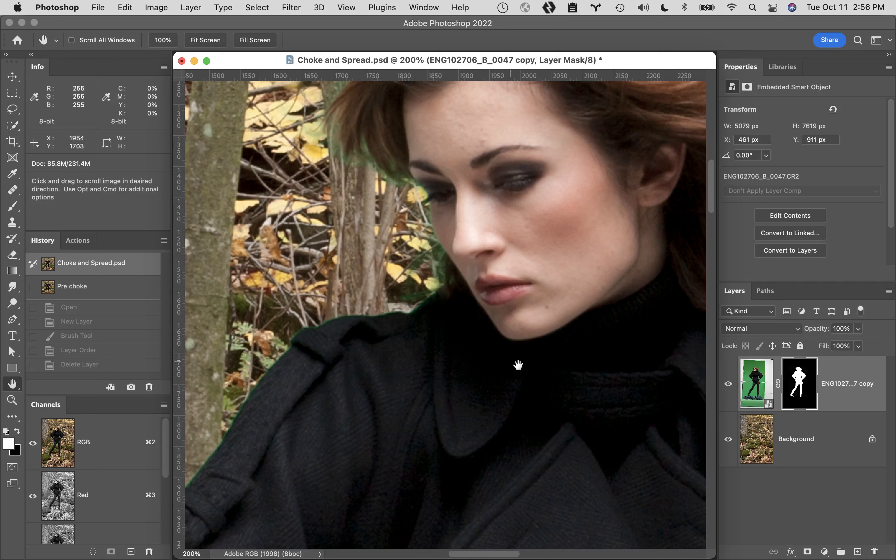
pyautogui.click(799, 378)
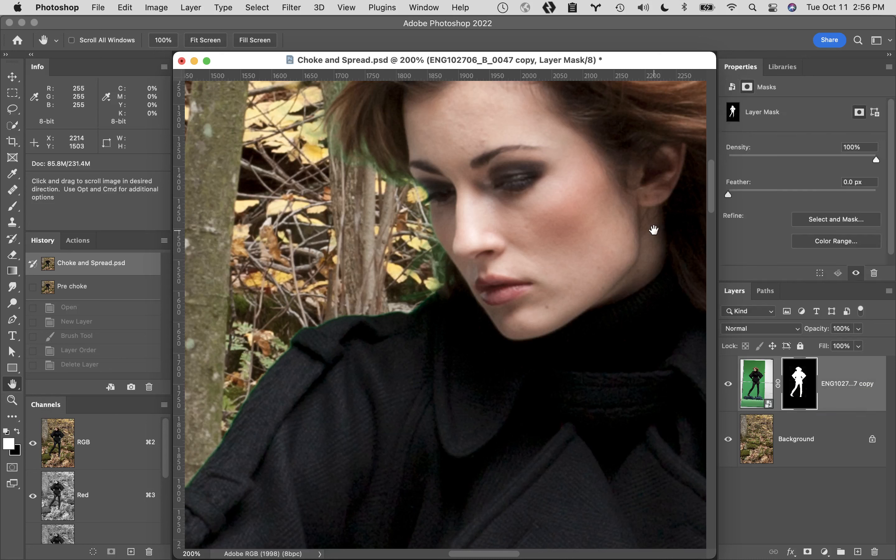
pyautogui.keyDown('alt'); pyautogui.click(802, 399); pyautogui.keyUp('alt')
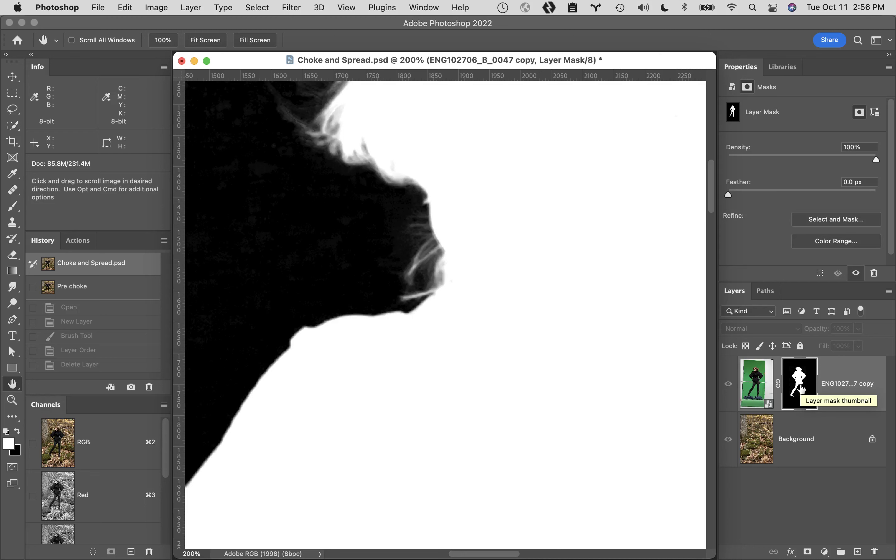
pyautogui.click(756, 385)
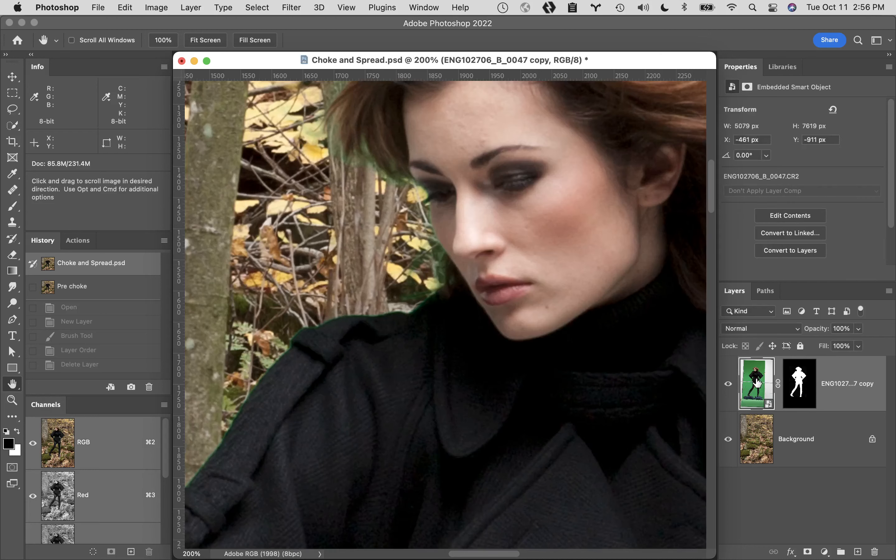
# - Apply a Gaussian Blur with a 3.0 pixel radius to the woman's layer mask, comparing the image with the preview off and on
pyautogui.click(802, 384)
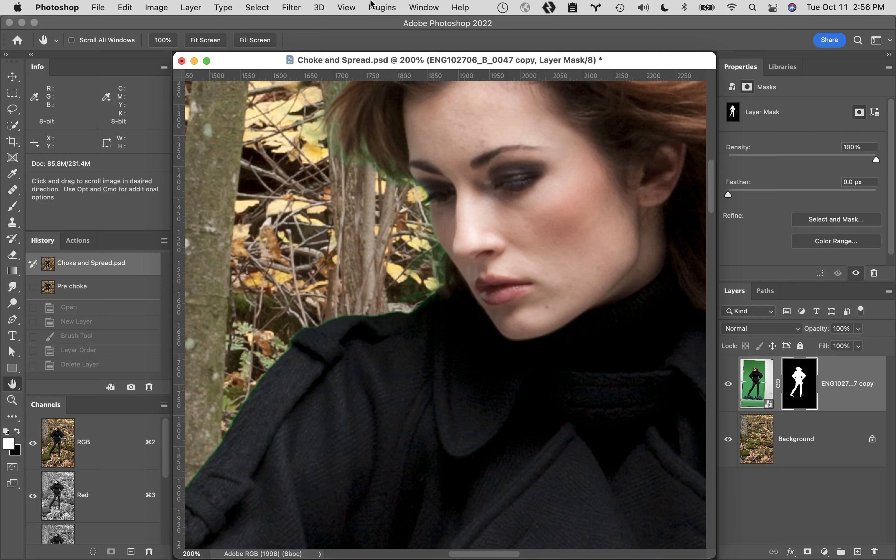
pyautogui.click(290, 7)
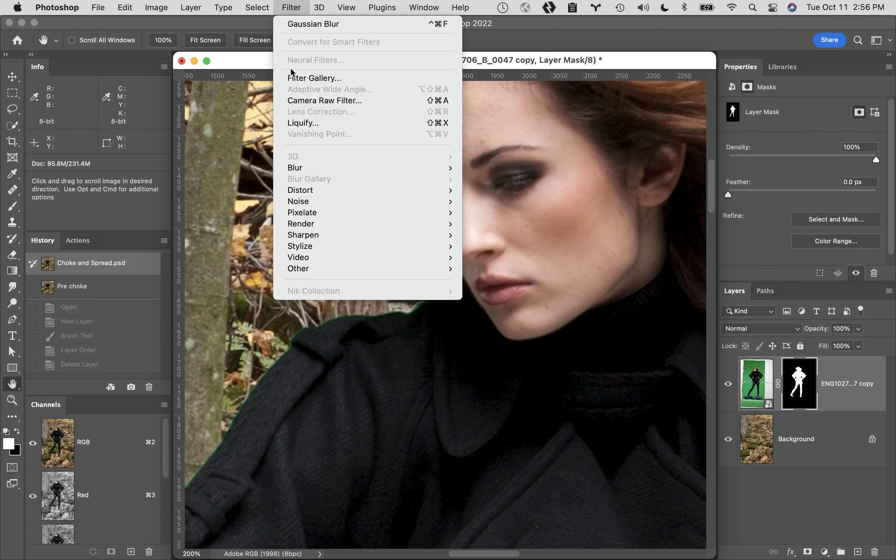
pyautogui.moveTo(338, 169)
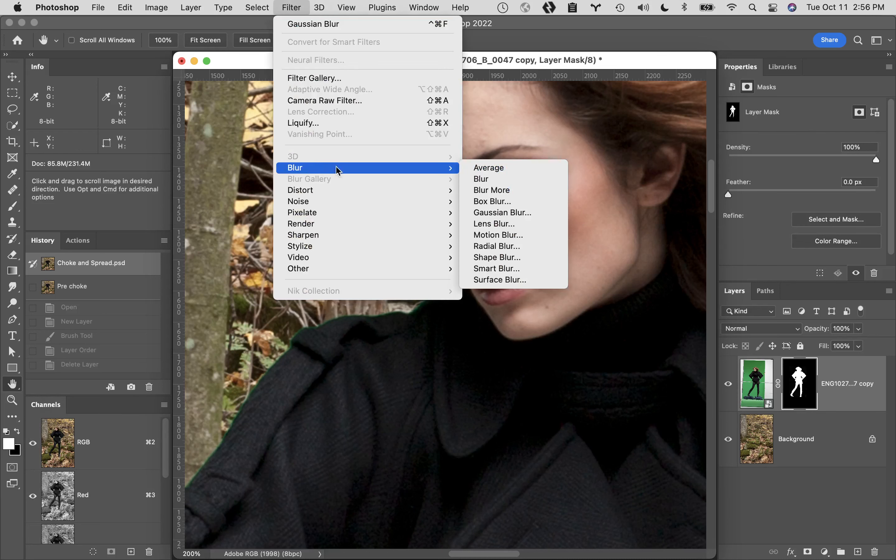
pyautogui.click(518, 214)
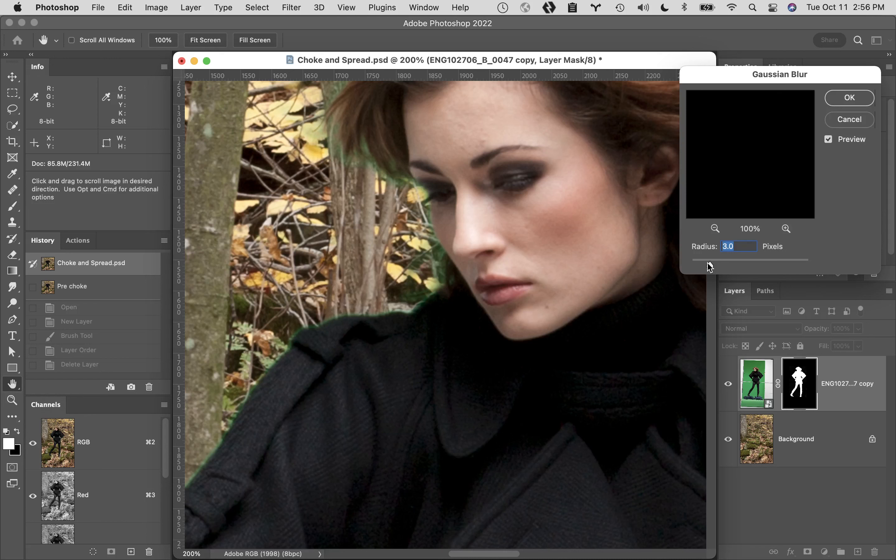
pyautogui.click(829, 140)
pyautogui.click(831, 142)
pyautogui.click(850, 98)
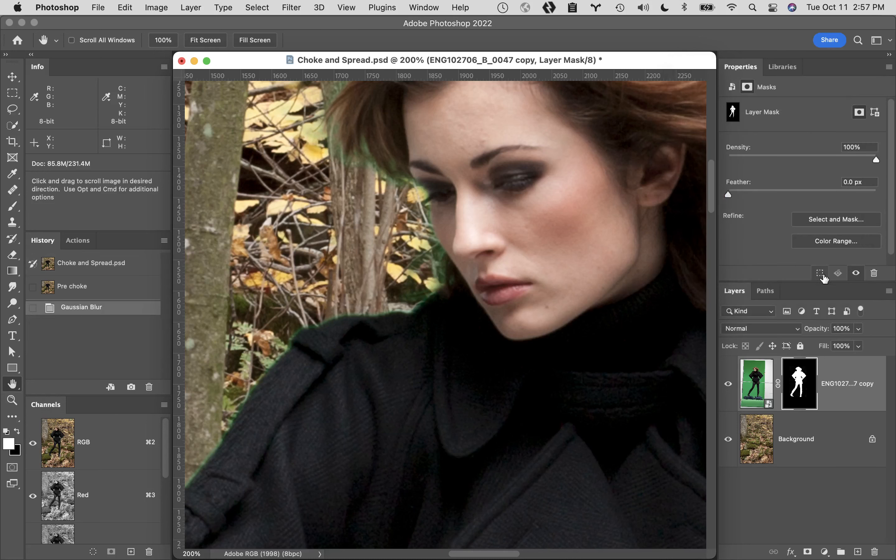
# - Inspect the blurred layer mask on its own, and return to the composite with the mask selected
pyautogui.keyDown('alt'); pyautogui.click(798, 385); pyautogui.keyUp('alt')
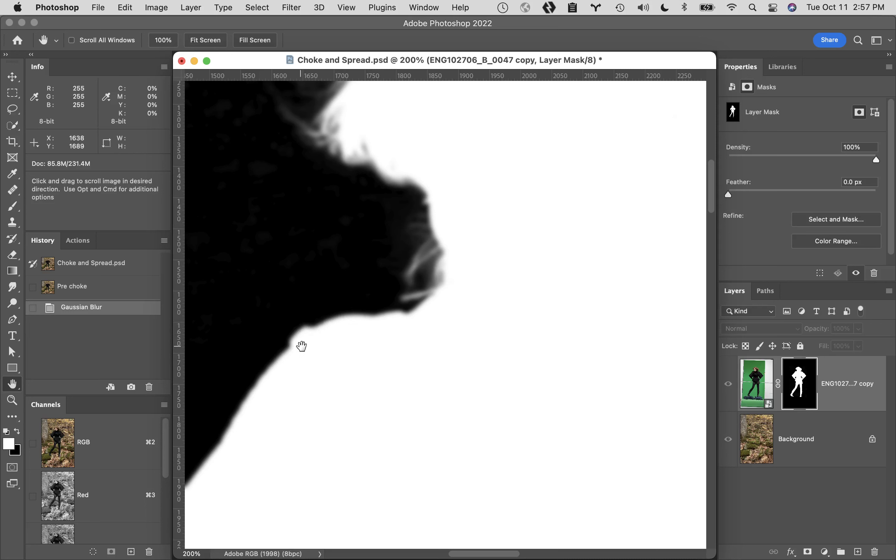
pyautogui.click(748, 378)
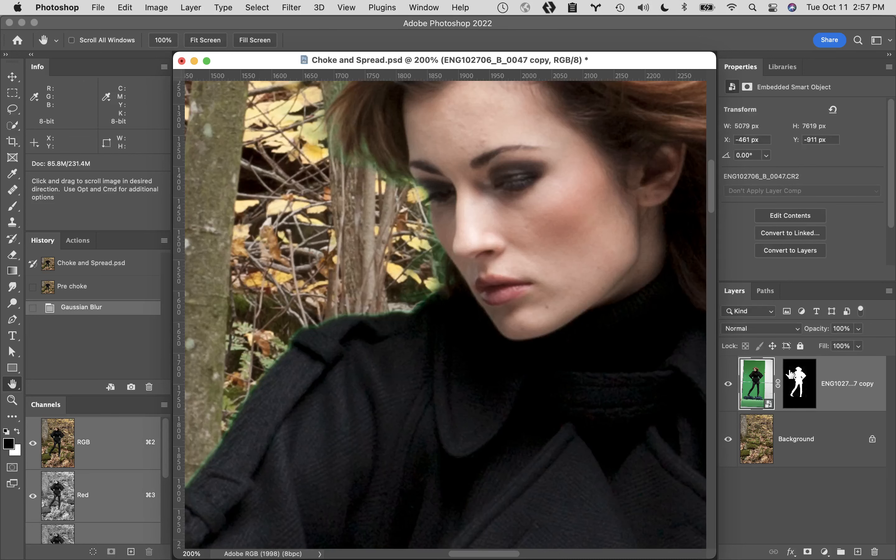
pyautogui.click(802, 375)
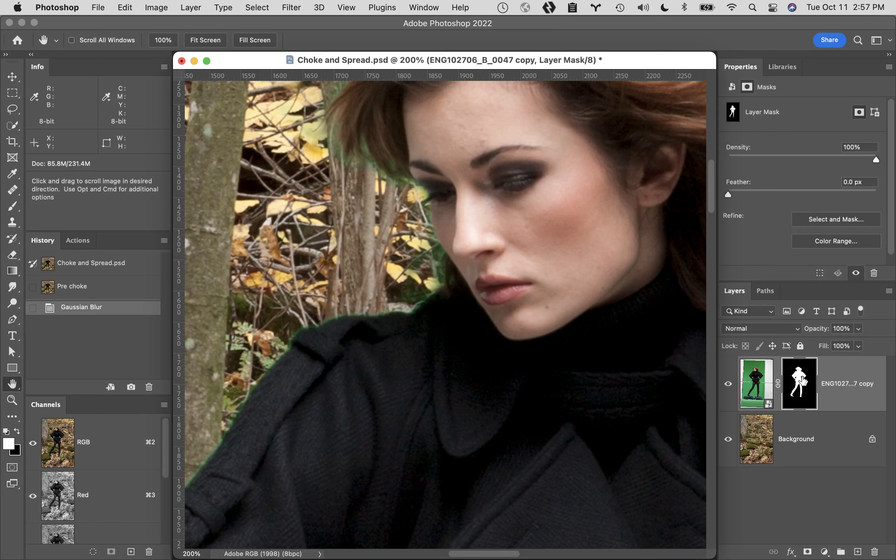
# - Choke the blurred layer mask with Levels, testing a white input of 156, restoring it to 255, and applying a black input of 148
pyautogui.press('super+l')
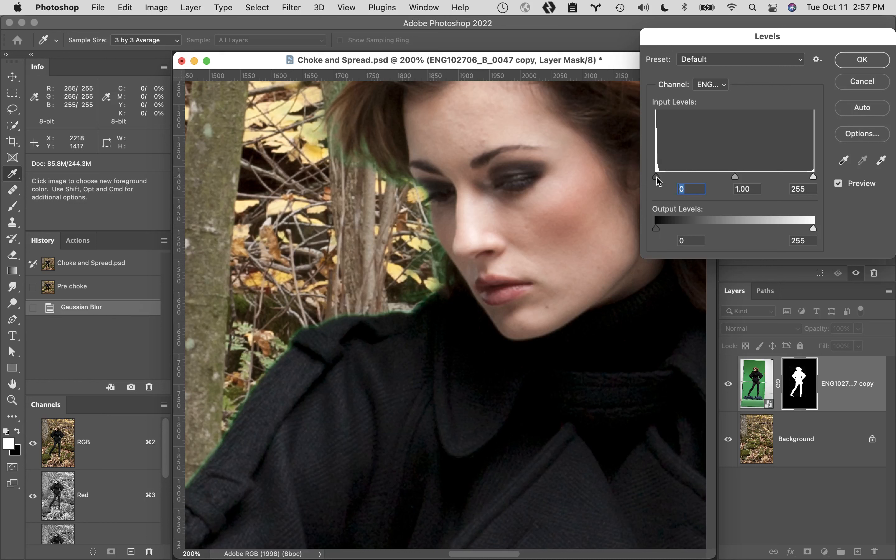
pyautogui.moveTo(656, 177); pyautogui.dragTo(599, 167)
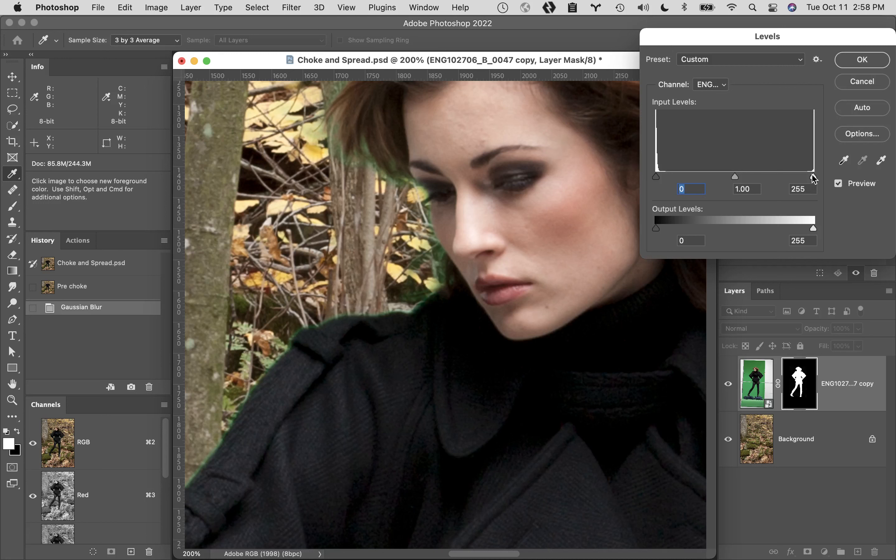
pyautogui.moveTo(813, 176); pyautogui.dragTo(753, 173)
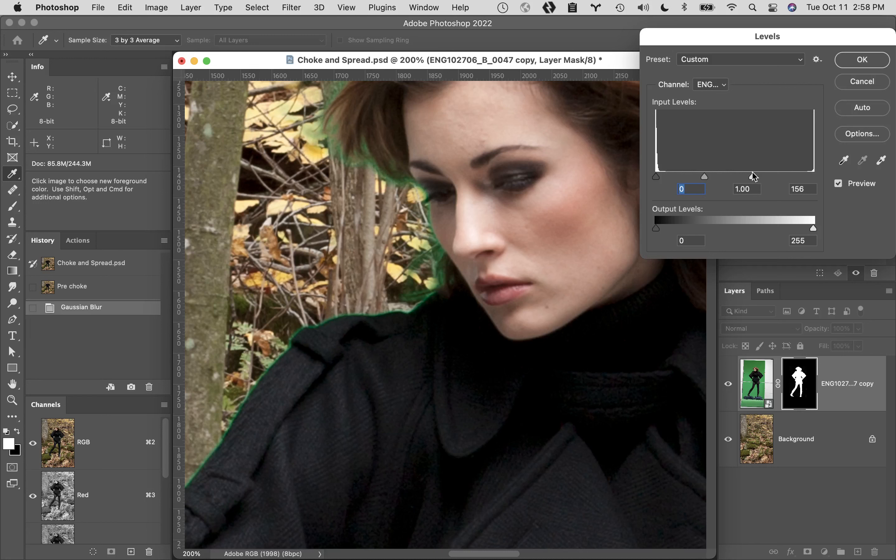
pyautogui.moveTo(753, 176); pyautogui.dragTo(874, 170)
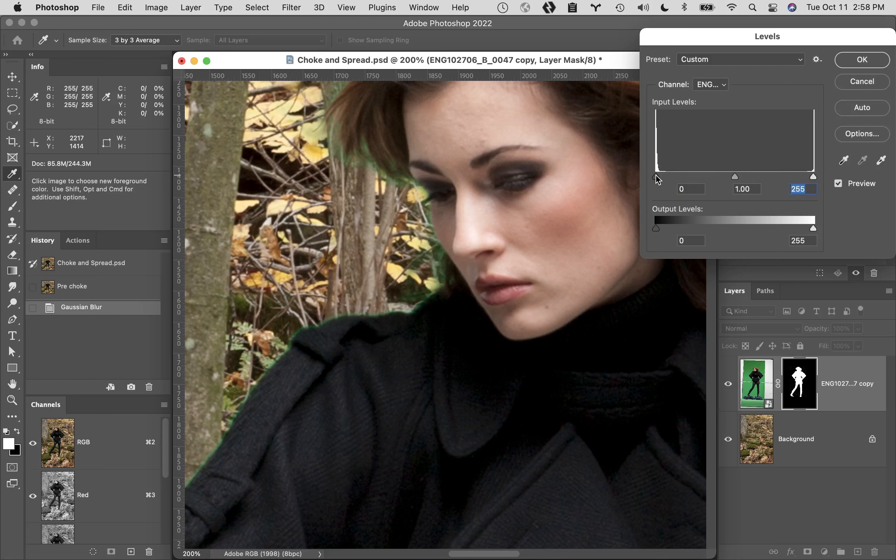
pyautogui.moveTo(656, 177); pyautogui.dragTo(747, 180)
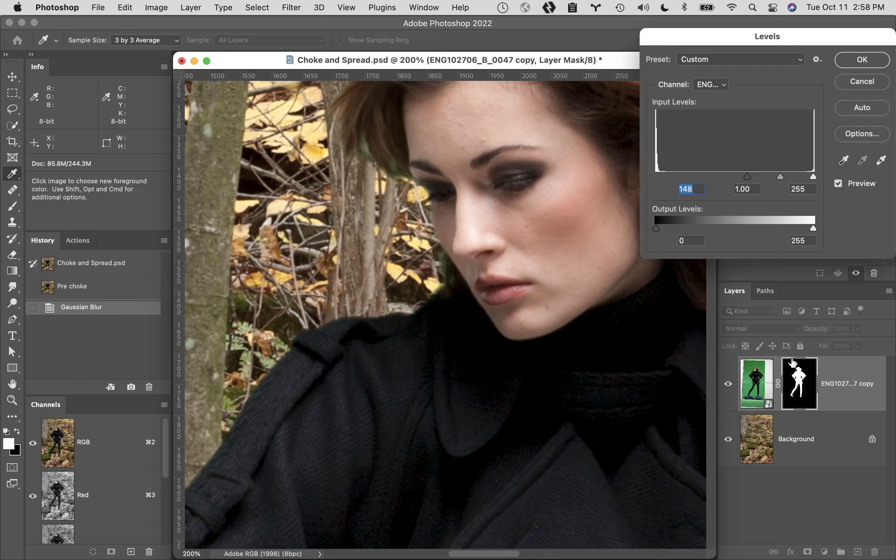
pyautogui.click(863, 60)
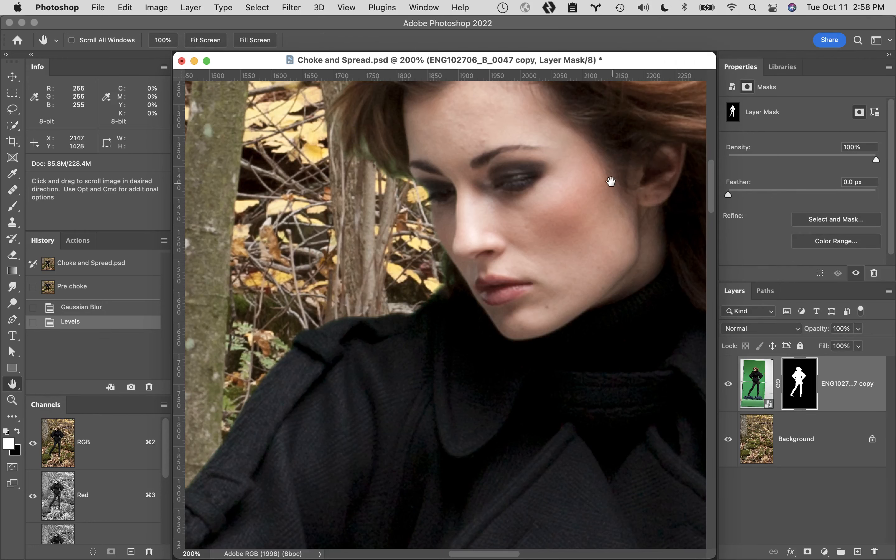
# - Create a full-document history snapshot named "post choke"
pyautogui.moveTo(582, 164); pyautogui.dragTo(612, 68)
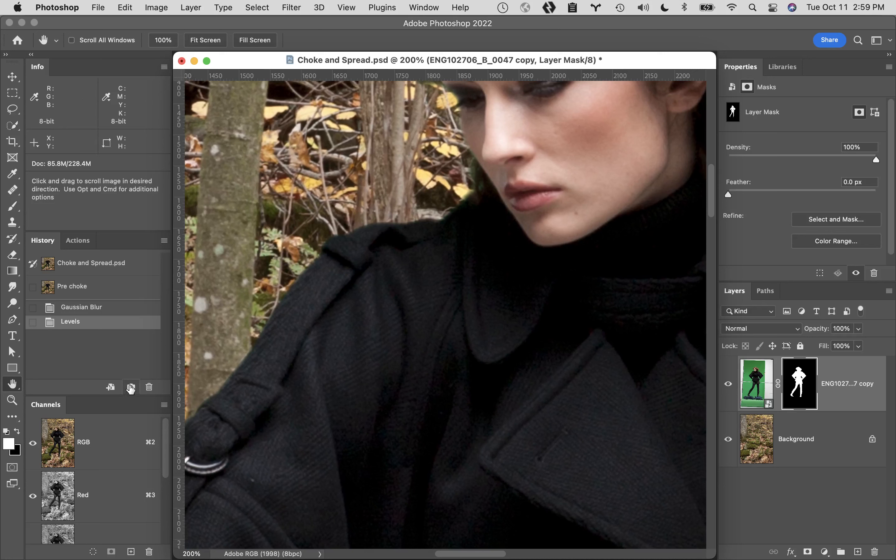
pyautogui.click(130, 388)
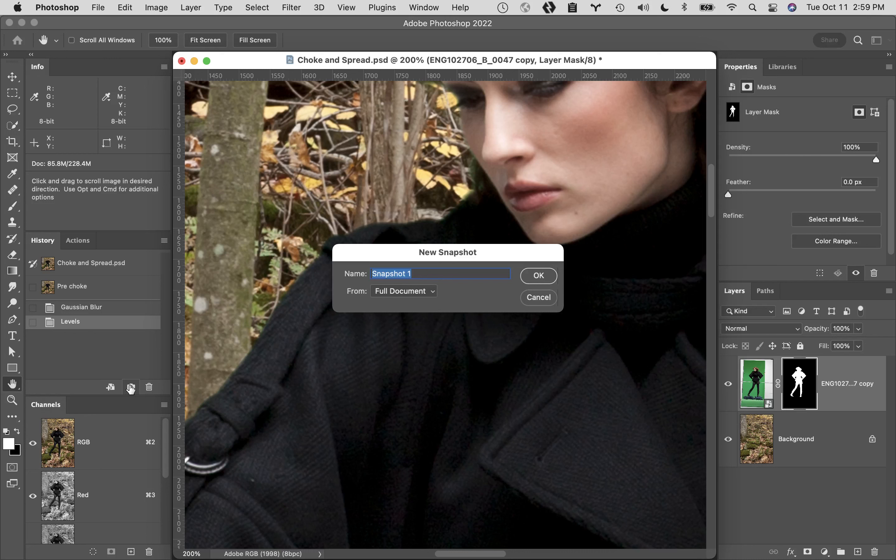
pyautogui.write('post choke')
pyautogui.press('Return')
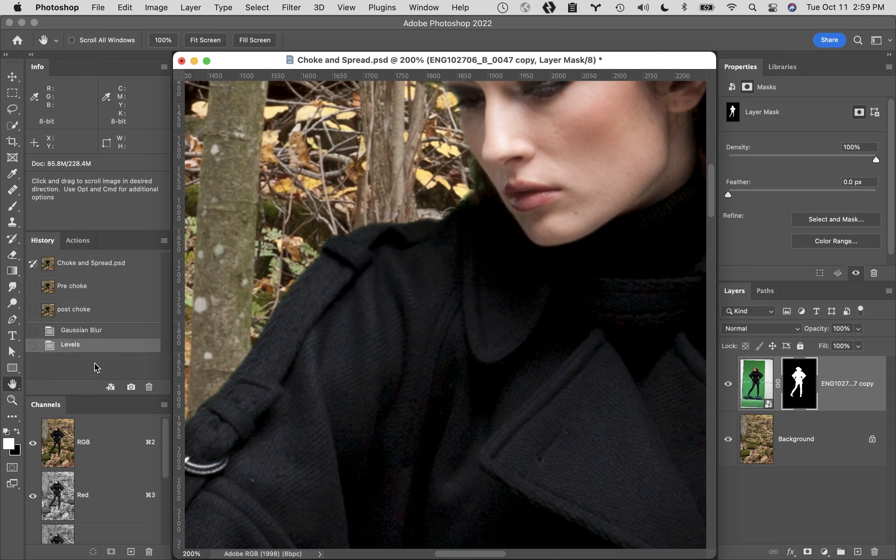
# - Set the post choke snapshot as the History Brush source and revert to the original Choke and Spread.psd snapshot, comparing both states
pyautogui.click(118, 331)
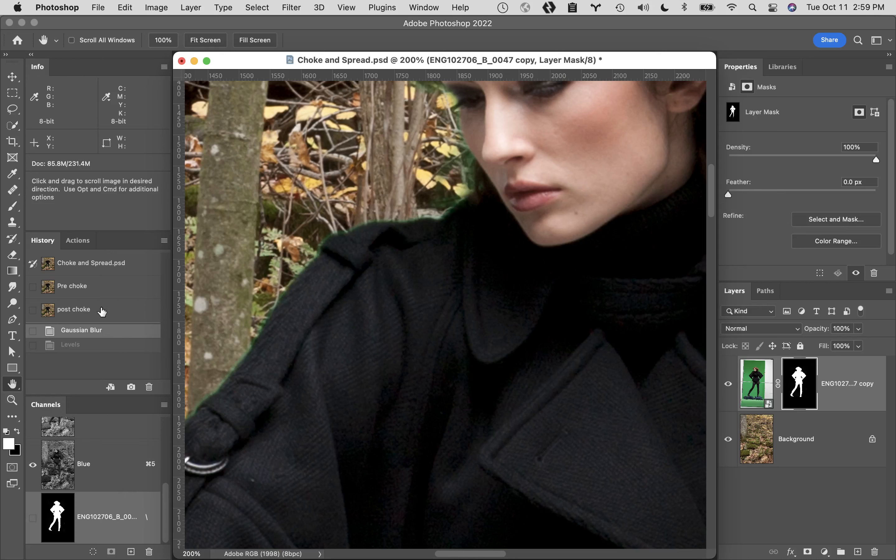
pyautogui.click(109, 263)
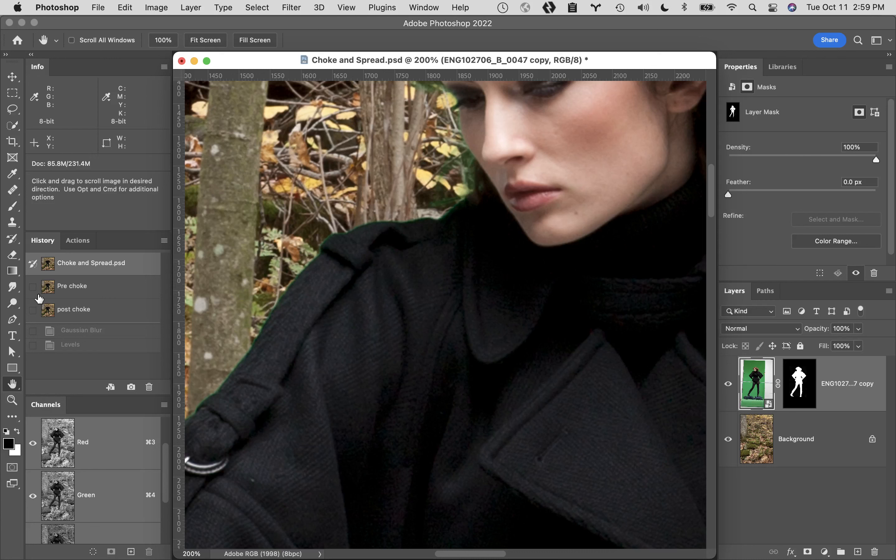
pyautogui.click(33, 311)
pyautogui.click(108, 314)
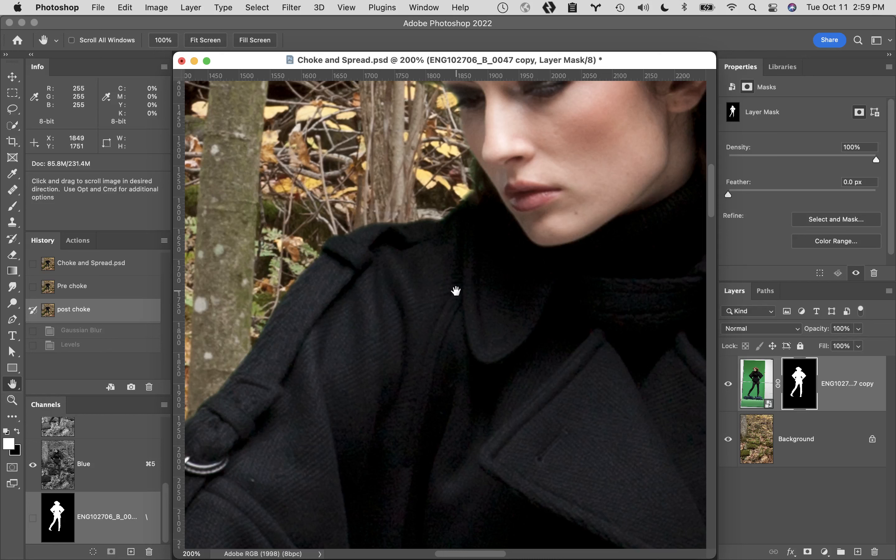
pyautogui.click(122, 264)
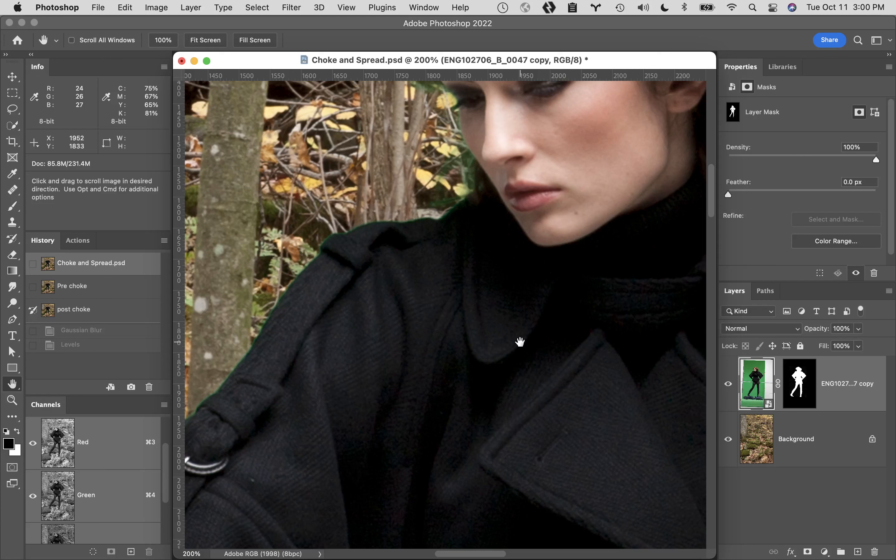
pyautogui.click(684, 7)
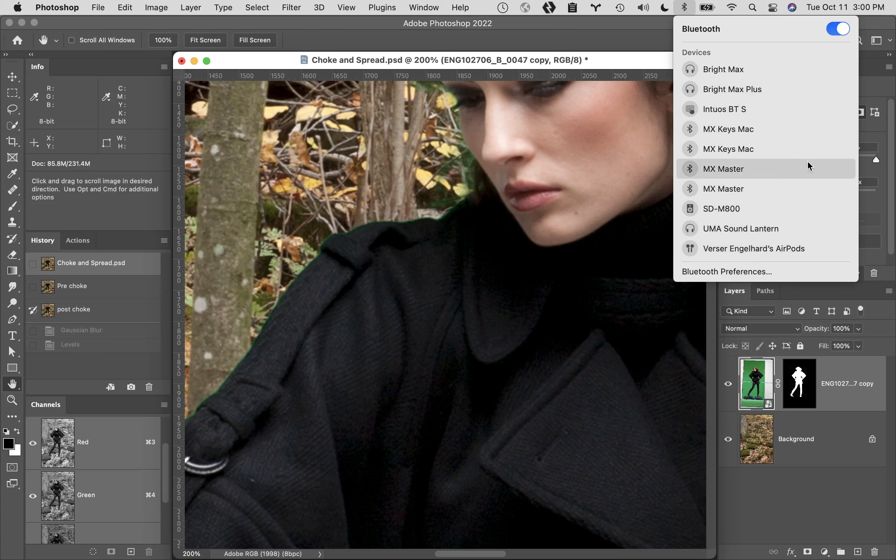
pyautogui.click(636, 36)
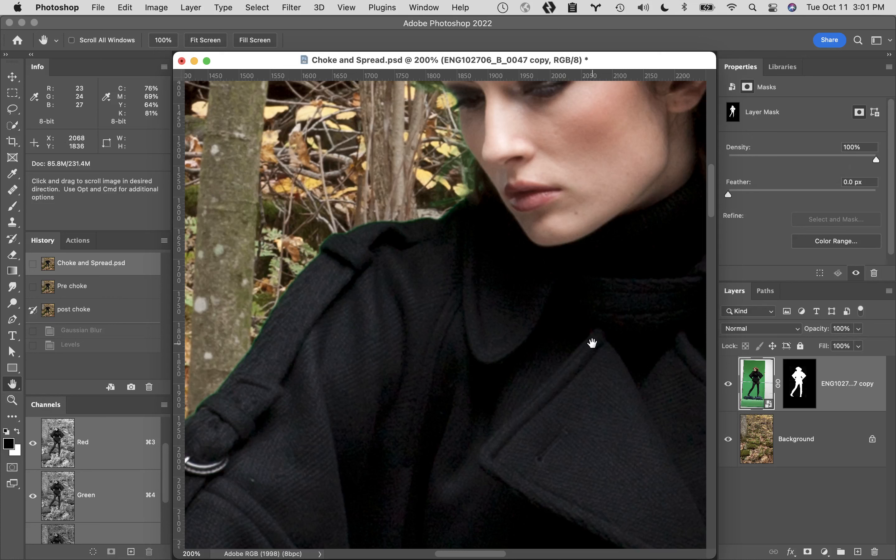
# - Target the cutout's layer mask with the History Brush Tool and check the brush size and hardness
pyautogui.click(796, 390)
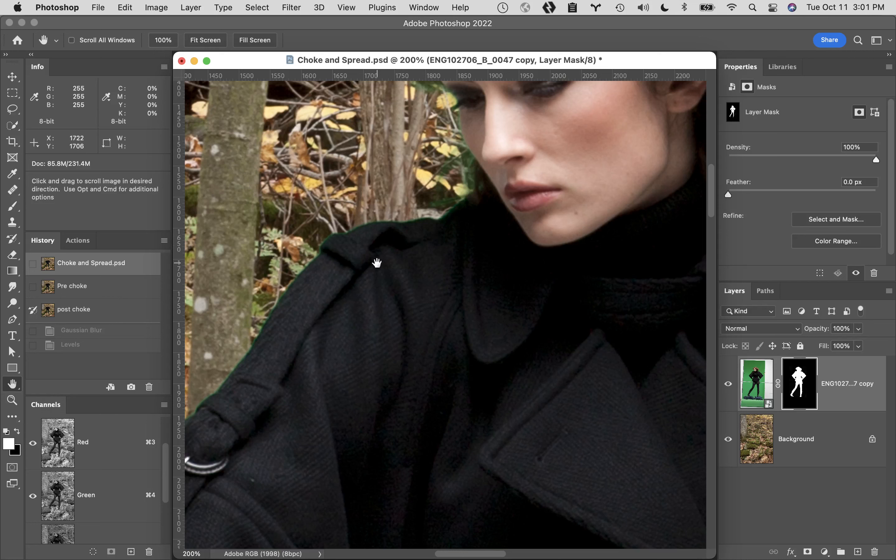
pyautogui.click(15, 239)
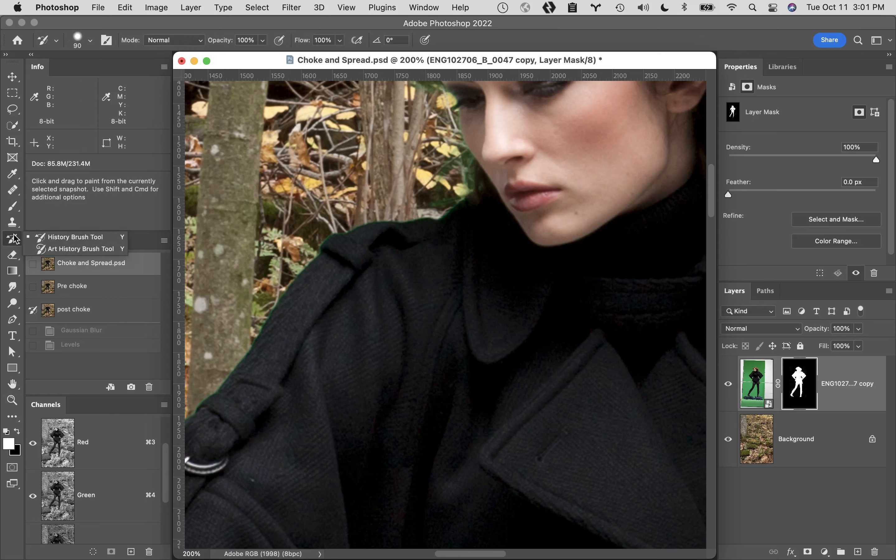
pyautogui.click(76, 238)
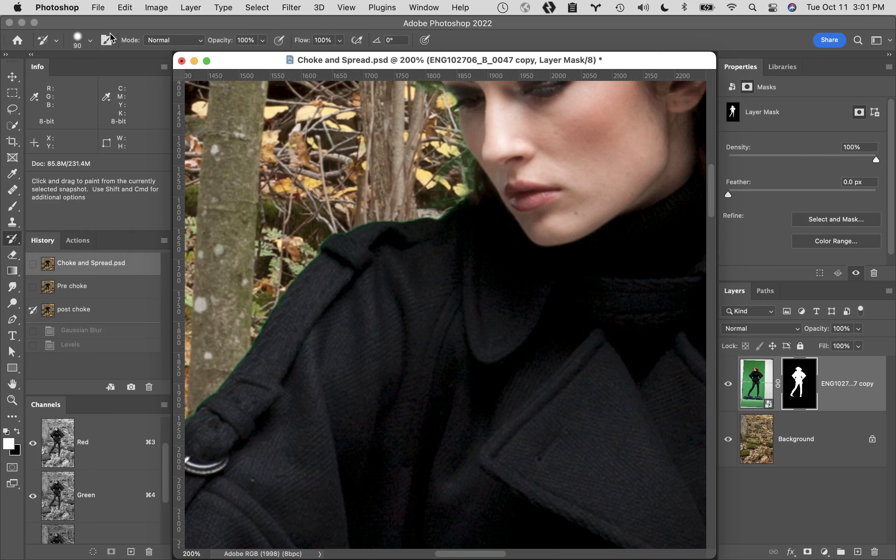
pyautogui.click(90, 41)
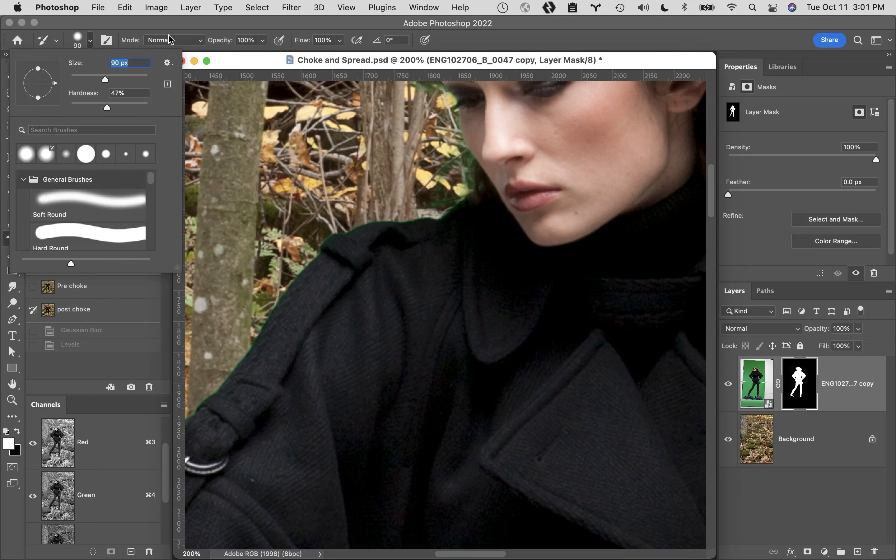
pyautogui.click(173, 23)
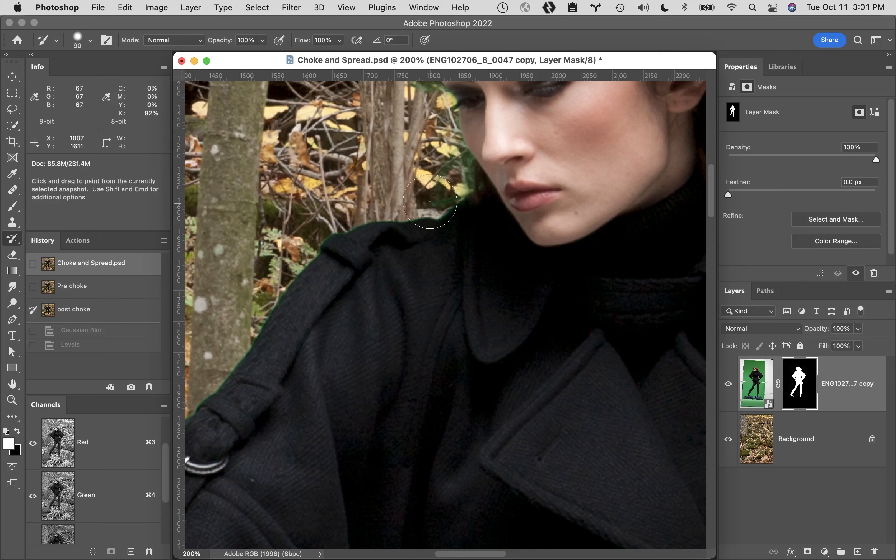
# - Paint the post choke state into the layer mask along the coat's shoulder and sleeve edge
pyautogui.moveTo(408, 215)
pyautogui.mouseDown()
pyautogui.moveTo(364, 213)
pyautogui.moveTo(308, 249)
pyautogui.moveTo(241, 334)
pyautogui.moveTo(210, 407)
pyautogui.moveTo(187, 427)
pyautogui.mouseUp()
pyautogui.moveTo(386, 387); pyautogui.dragTo(536, 232)
pyautogui.moveTo(351, 236)
pyautogui.mouseDown()
pyautogui.moveTo(231, 361)
pyautogui.moveTo(200, 428)
pyautogui.mouseUp()
# - Examine the cutout's edges for green fringe along the sleeve, waist gap, legs and shorts
pyautogui.press('space')
pyautogui.moveTo(239, 386)
pyautogui.mouseDown()
pyautogui.moveTo(251, 294)
pyautogui.moveTo(289, 226)
pyautogui.mouseUp()
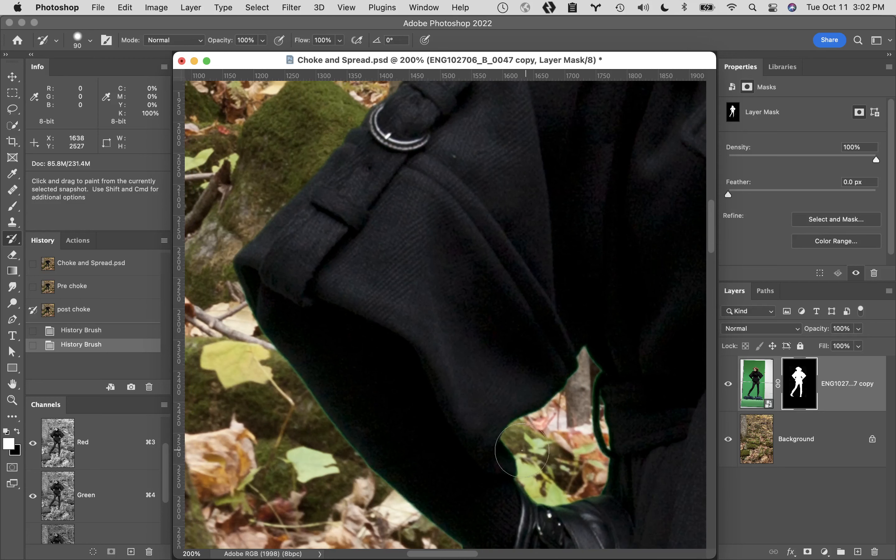
pyautogui.moveTo(505, 451); pyautogui.dragTo(419, 193)
pyautogui.moveTo(594, 375); pyautogui.dragTo(337, 176)
pyautogui.moveTo(460, 299); pyautogui.dragTo(515, 121)
pyautogui.moveTo(377, 334); pyautogui.dragTo(436, 166)
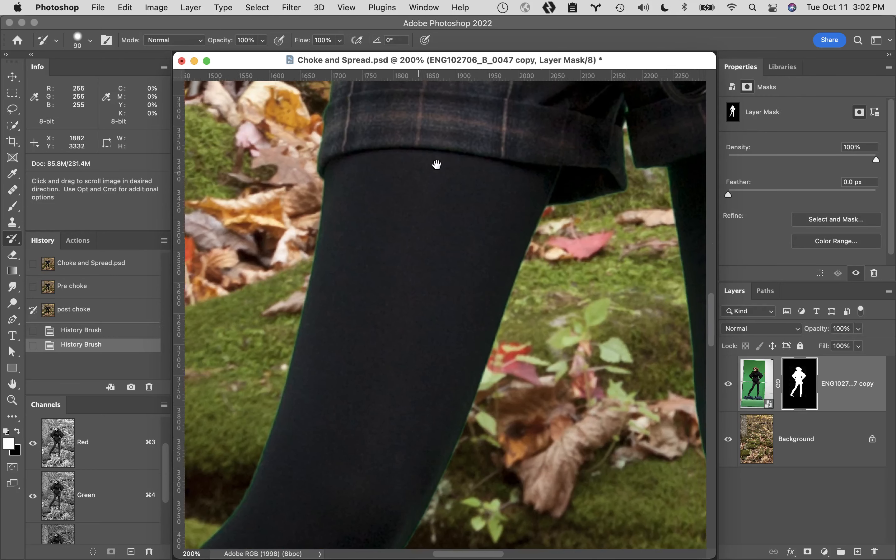
pyautogui.moveTo(408, 327); pyautogui.dragTo(430, 181)
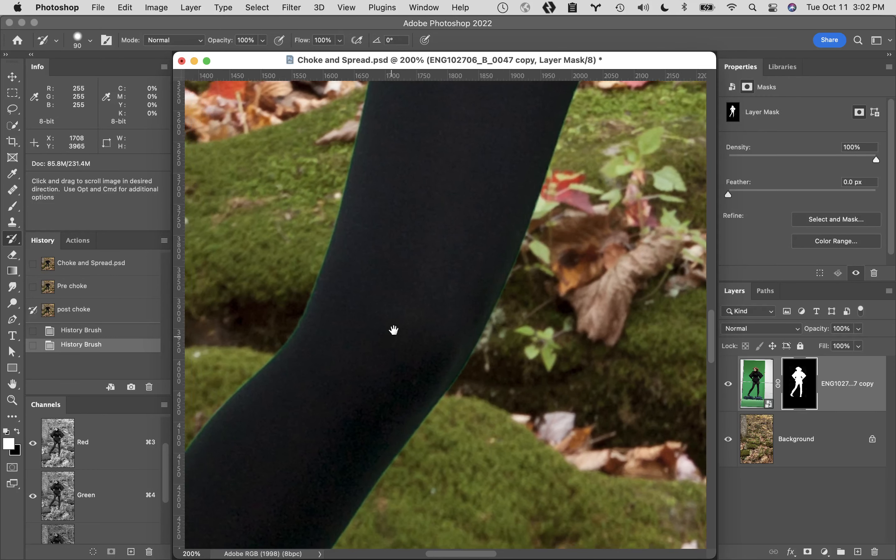
pyautogui.moveTo(393, 330); pyautogui.dragTo(442, 124)
pyautogui.moveTo(380, 212); pyautogui.dragTo(390, 464)
pyautogui.moveTo(439, 356); pyautogui.dragTo(333, 558)
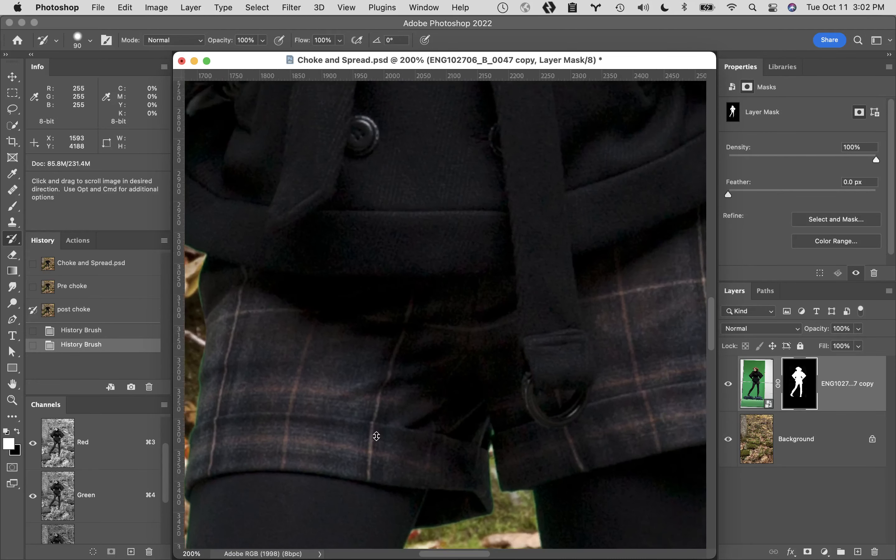
pyautogui.moveTo(376, 434); pyautogui.dragTo(356, 555)
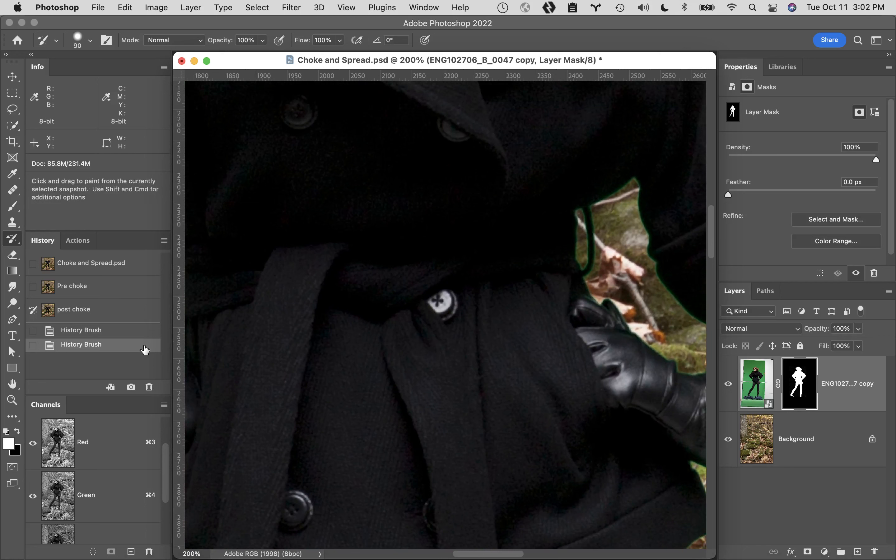
# - Revert to the original Choke and Spread.psd snapshot to inspect the waist gap, and restore the post choke snapshot
pyautogui.click(128, 330)
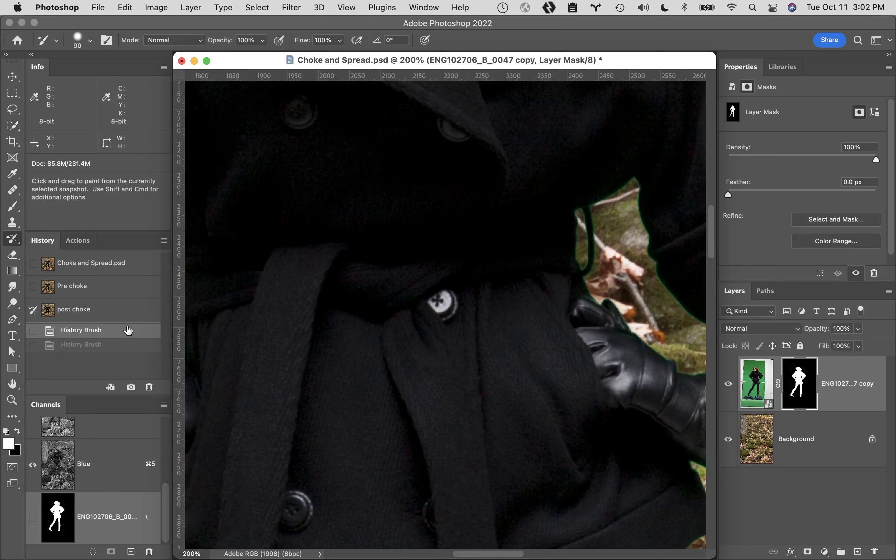
pyautogui.click(133, 263)
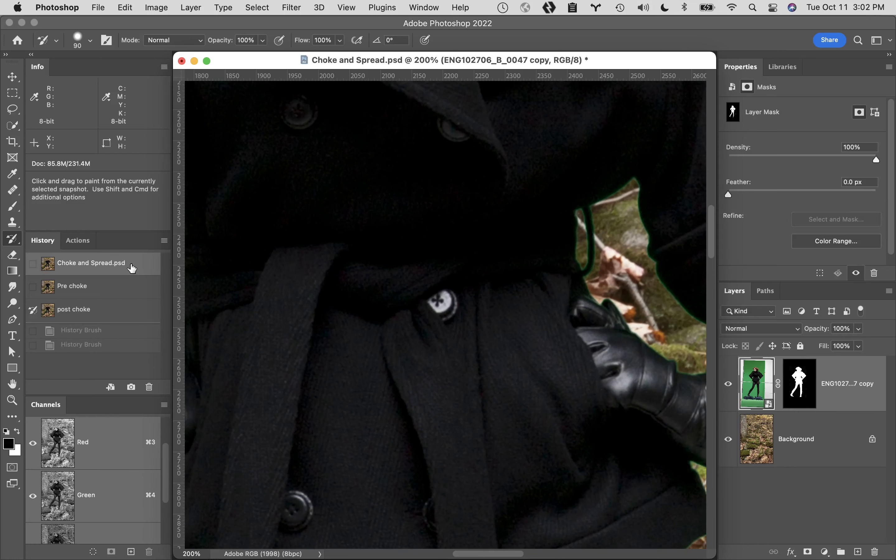
pyautogui.moveTo(402, 224); pyautogui.dragTo(553, 292)
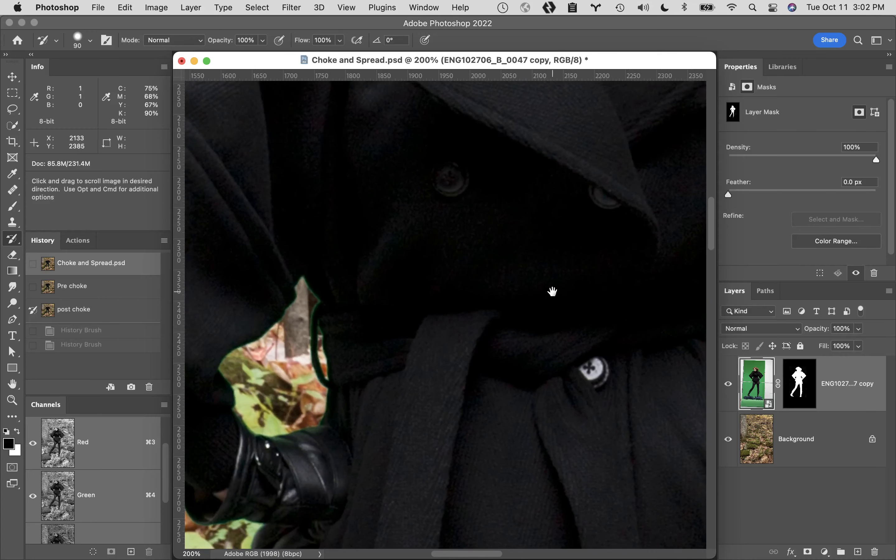
pyautogui.click(94, 311)
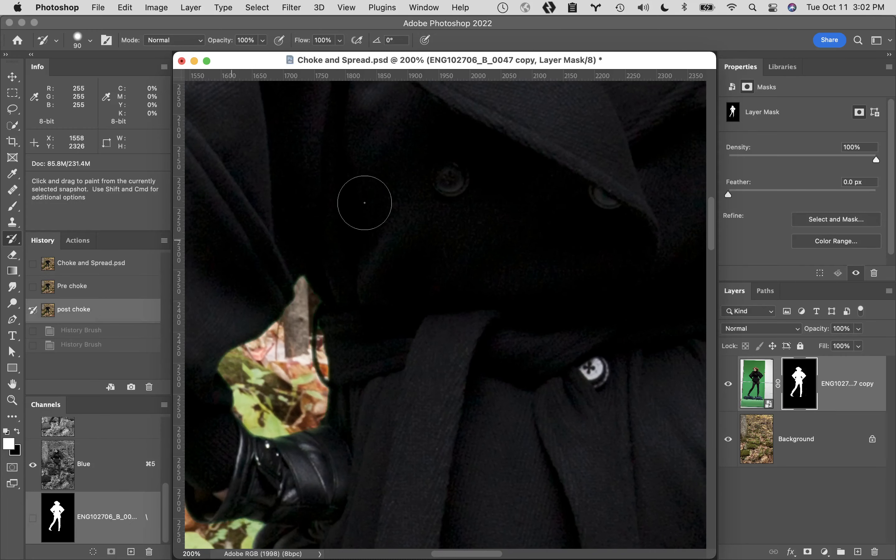
# - Set the Pre choke snapshot as the History Brush source and paint the original mask back around the edges of the hair
pyautogui.moveTo(458, 182); pyautogui.dragTo(615, 326)
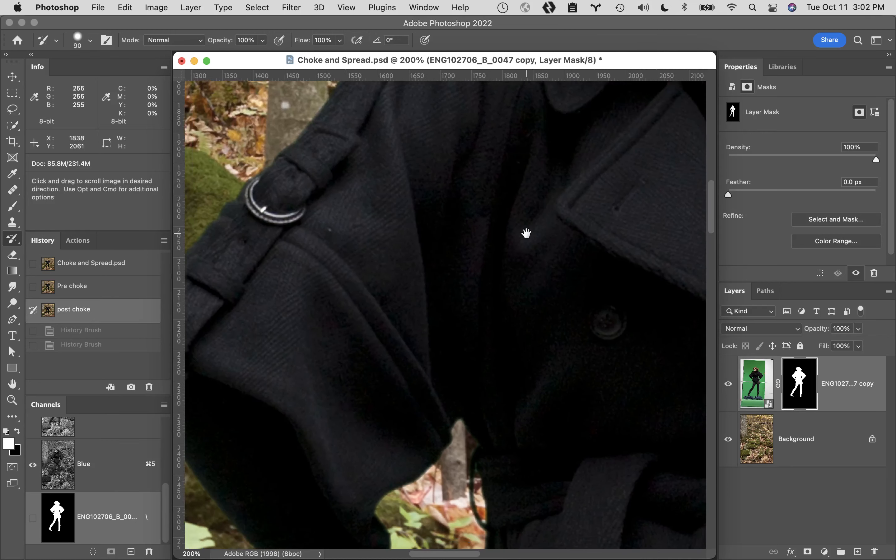
pyautogui.moveTo(478, 100); pyautogui.dragTo(572, 391)
pyautogui.moveTo(537, 284); pyautogui.dragTo(485, 376)
pyautogui.moveTo(403, 372); pyautogui.dragTo(484, 408)
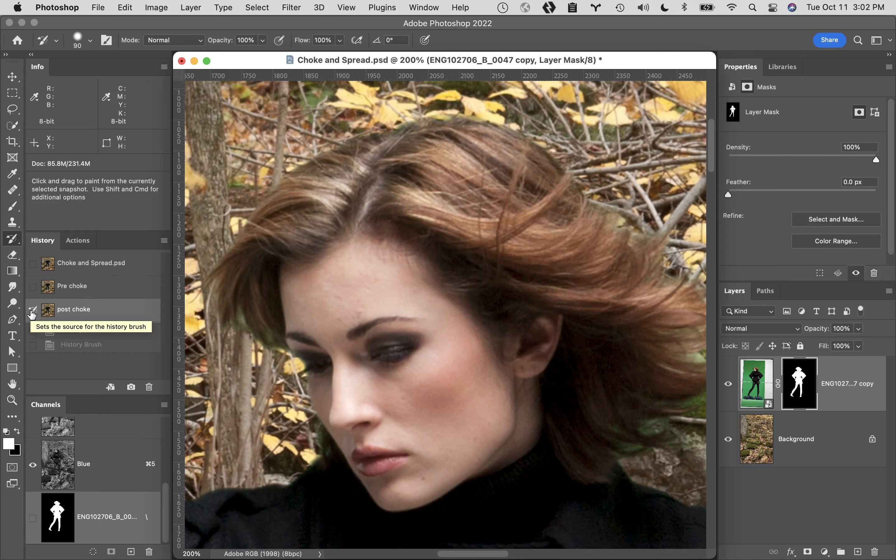
pyautogui.click(33, 287)
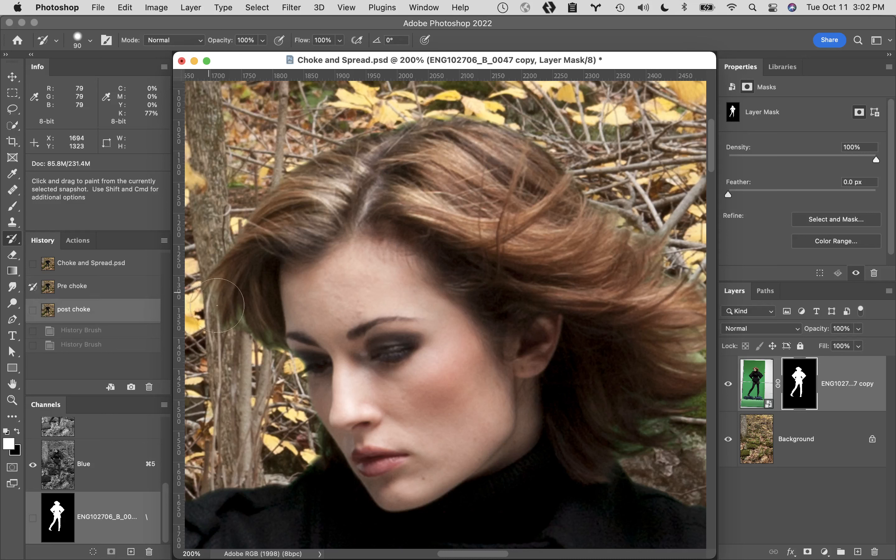
pyautogui.moveTo(266, 341)
pyautogui.mouseDown()
pyautogui.moveTo(216, 333)
pyautogui.moveTo(217, 263)
pyautogui.moveTo(246, 214)
pyautogui.moveTo(330, 148)
pyautogui.moveTo(452, 113)
pyautogui.moveTo(512, 120)
pyautogui.moveTo(547, 159)
pyautogui.moveTo(588, 168)
pyautogui.moveTo(599, 181)
pyautogui.moveTo(592, 196)
pyautogui.moveTo(589, 173)
pyautogui.mouseUp()
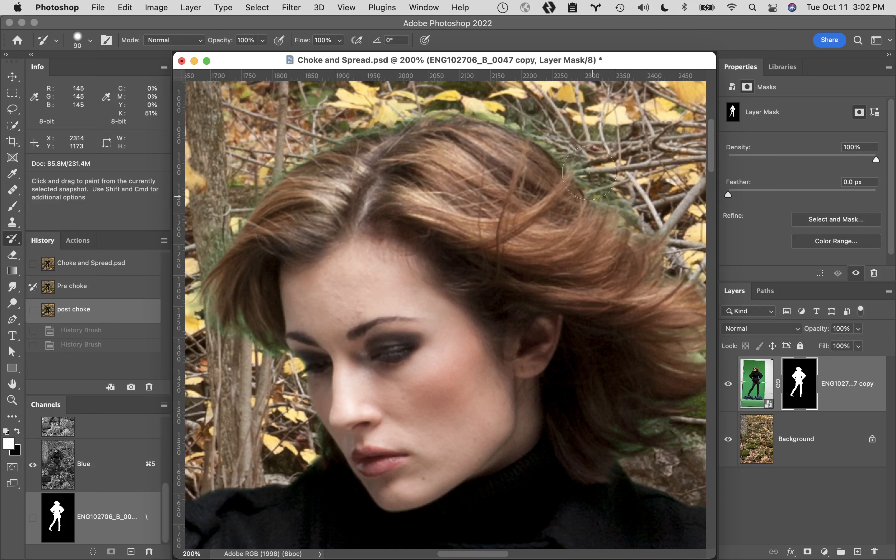
pyautogui.moveTo(627, 208)
pyautogui.mouseDown()
pyautogui.moveTo(671, 267)
pyautogui.moveTo(674, 238)
pyautogui.moveTo(666, 215)
pyautogui.mouseUp()
pyautogui.press('space')
pyautogui.moveTo(649, 312); pyautogui.dragTo(498, 238)
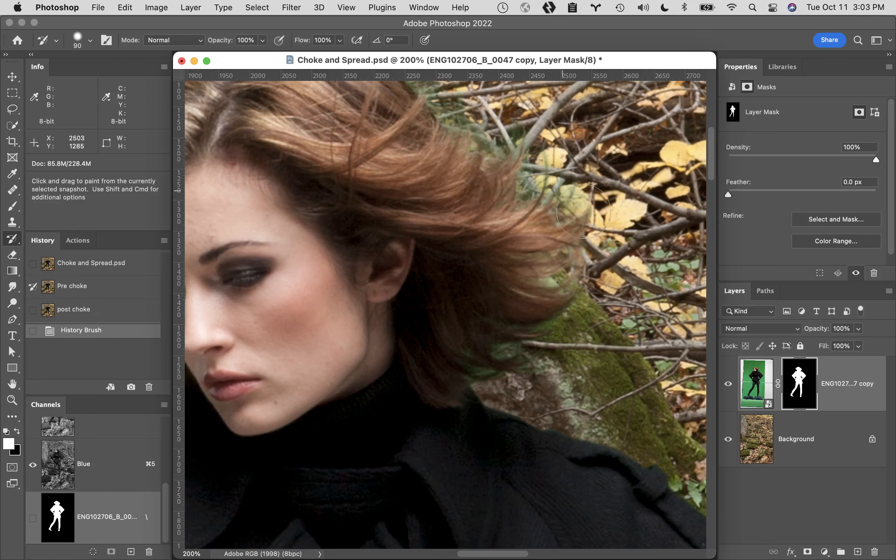
pyautogui.moveTo(579, 235)
pyautogui.mouseDown()
pyautogui.moveTo(570, 281)
pyautogui.moveTo(512, 294)
pyautogui.moveTo(599, 287)
pyautogui.moveTo(573, 299)
pyautogui.moveTo(578, 316)
pyautogui.moveTo(512, 346)
pyautogui.moveTo(498, 373)
pyautogui.moveTo(480, 373)
pyautogui.moveTo(525, 368)
pyautogui.moveTo(593, 279)
pyautogui.moveTo(569, 218)
pyautogui.mouseUp()
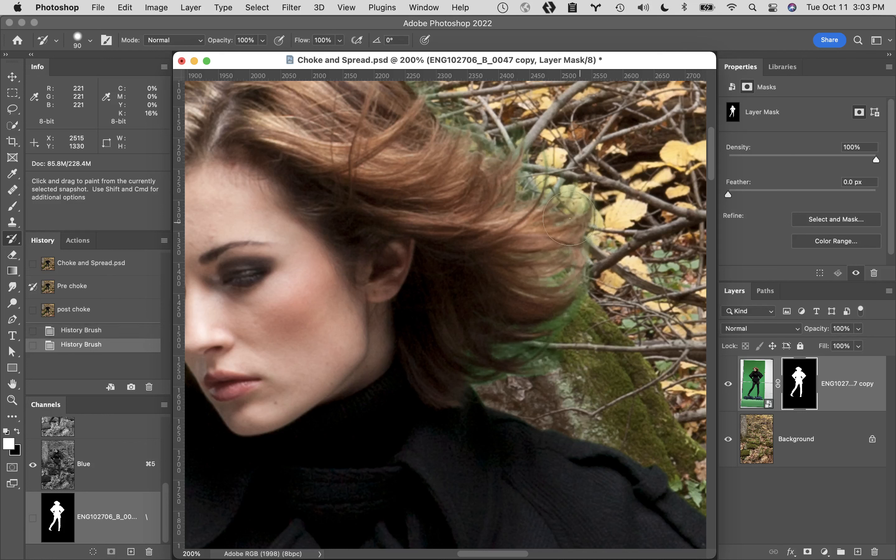
# - Review the whole cutout and the waist gap, and save the current state as a full-document history snapshot with the default name
pyautogui.keyDown('alt'); pyautogui.click(522, 415); pyautogui.keyUp('alt')
pyautogui.keyDown('alt'); pyautogui.click(521, 414); pyautogui.keyUp('alt')
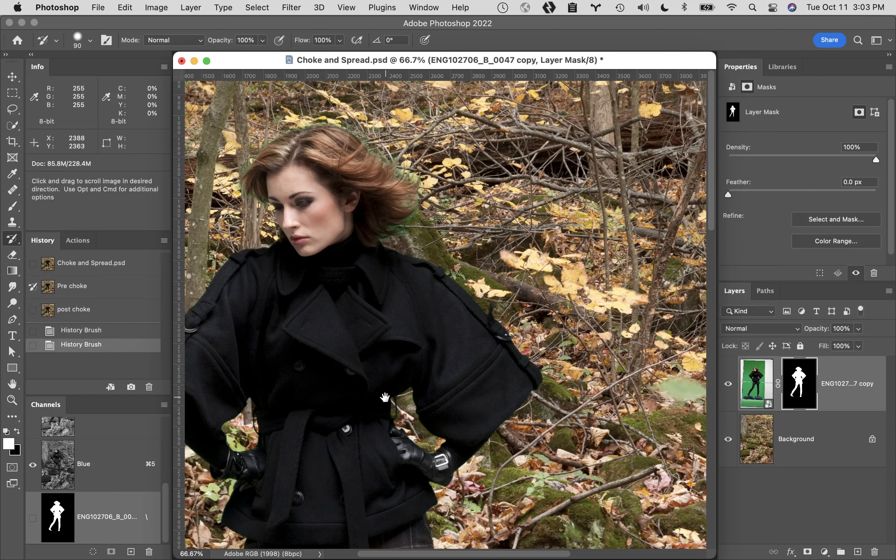
pyautogui.moveTo(426, 348); pyautogui.dragTo(563, 297)
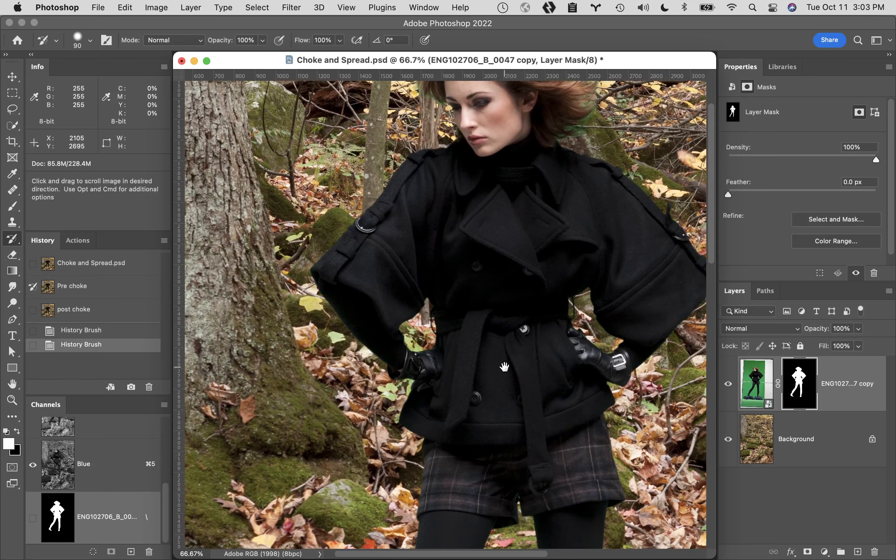
pyautogui.keyDown('super'); pyautogui.click(433, 335); pyautogui.keyUp('super')
pyautogui.keyDown('super'); pyautogui.click(426, 325); pyautogui.keyUp('super')
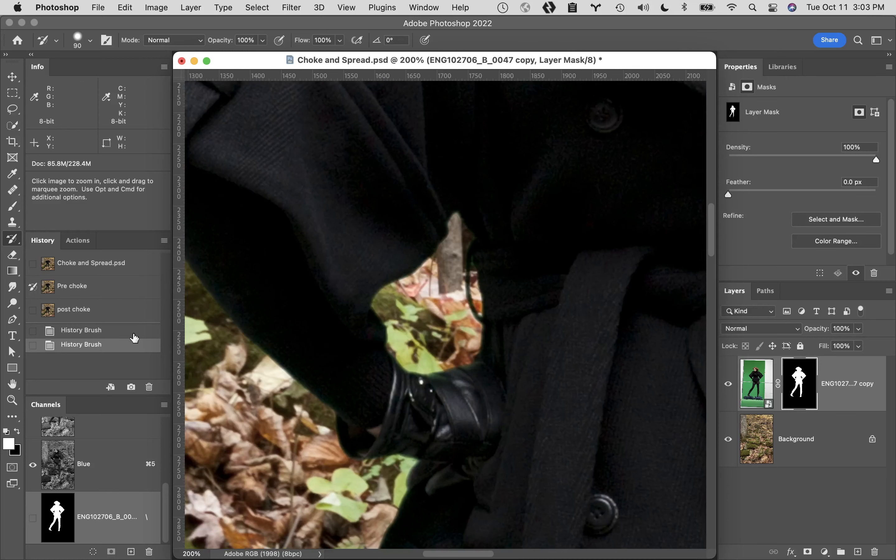
pyautogui.click(132, 388)
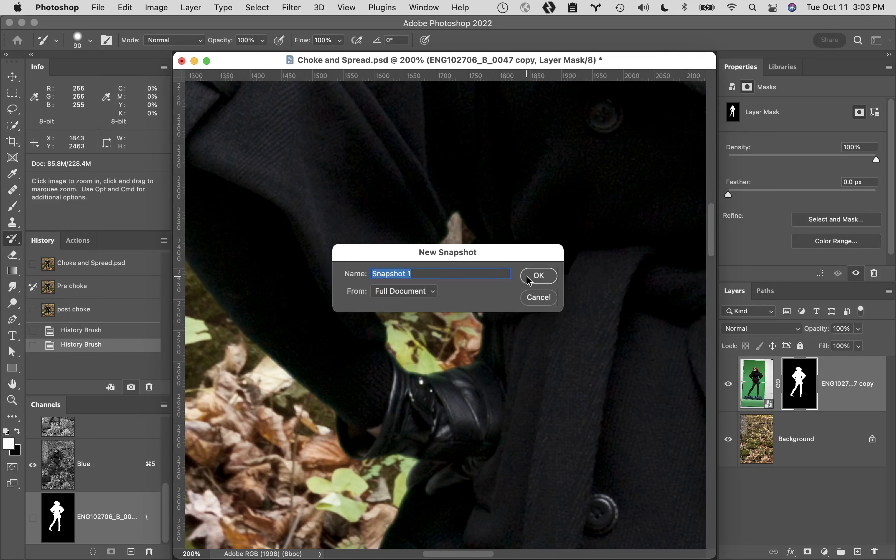
pyautogui.click(538, 276)
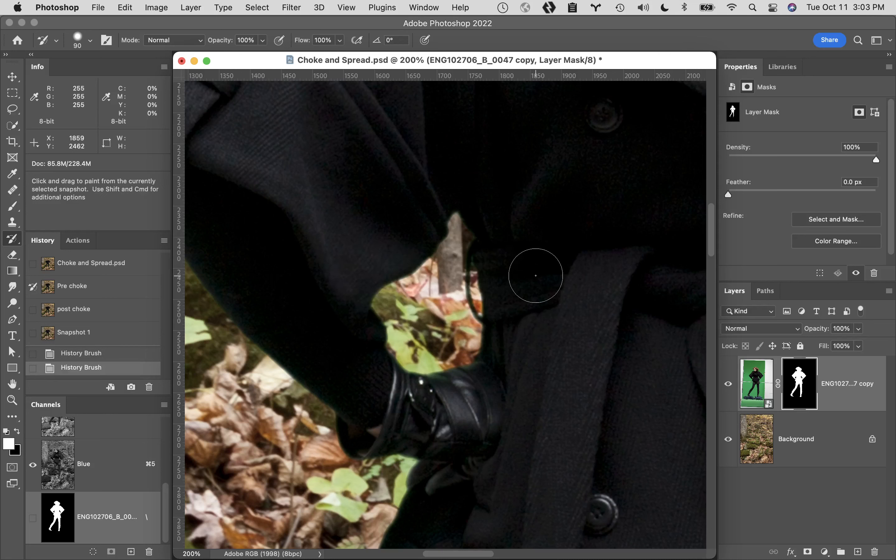
# - Compare the original Choke and Spread.psd snapshot with Snapshot 1 at the gloved hand and the boot, ending on Snapshot 1
pyautogui.click(132, 264)
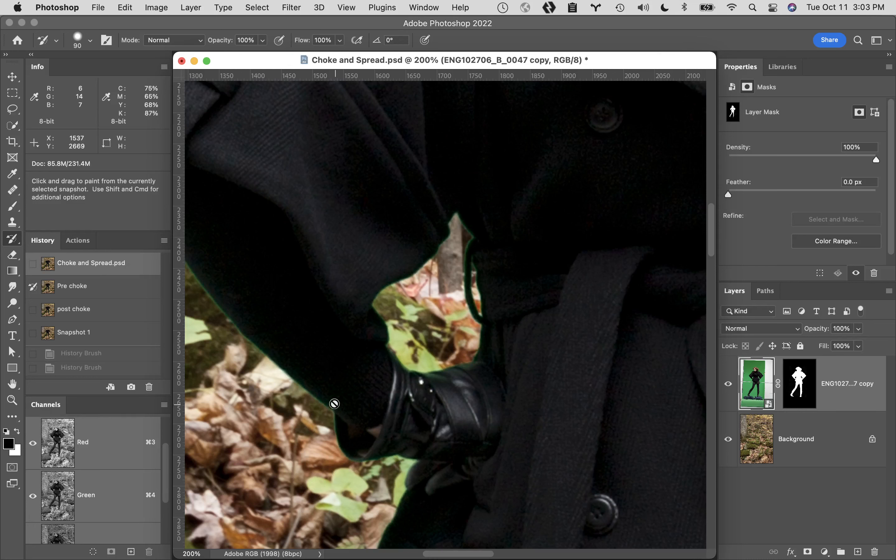
pyautogui.click(113, 332)
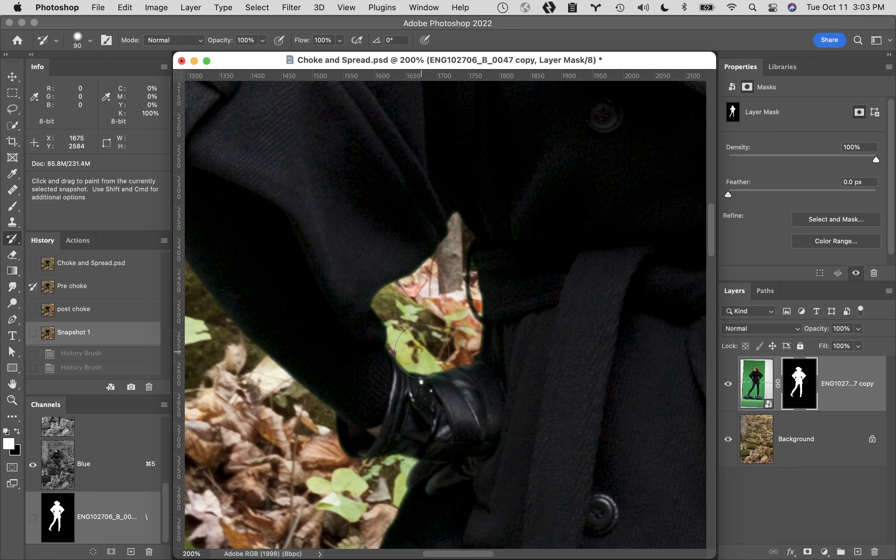
pyautogui.press('space')
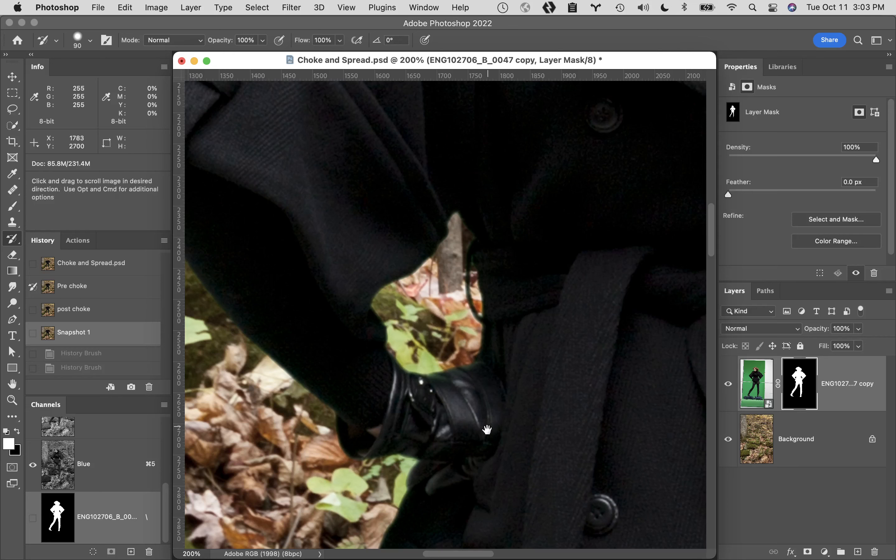
pyautogui.moveTo(506, 459); pyautogui.dragTo(493, 261)
pyautogui.moveTo(546, 372); pyautogui.dragTo(526, 173)
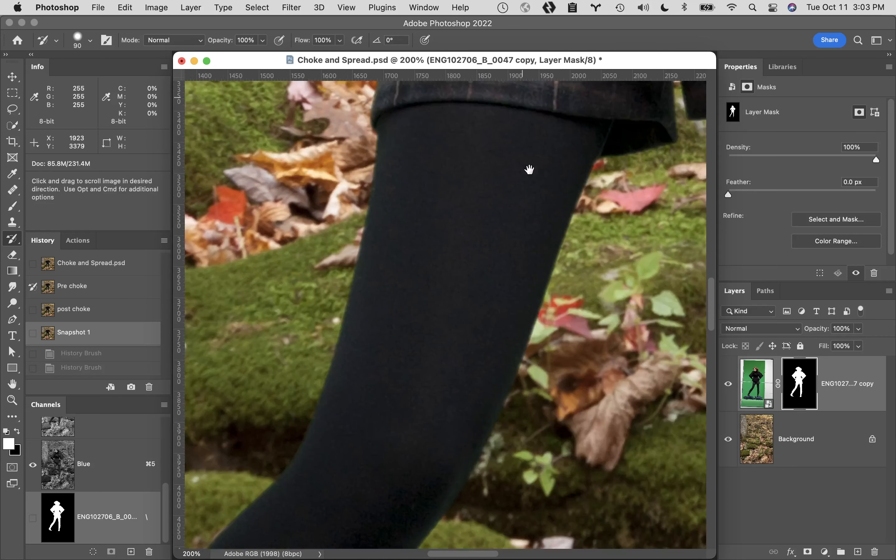
pyautogui.moveTo(412, 286); pyautogui.dragTo(584, 137)
pyautogui.moveTo(289, 434); pyautogui.dragTo(519, 134)
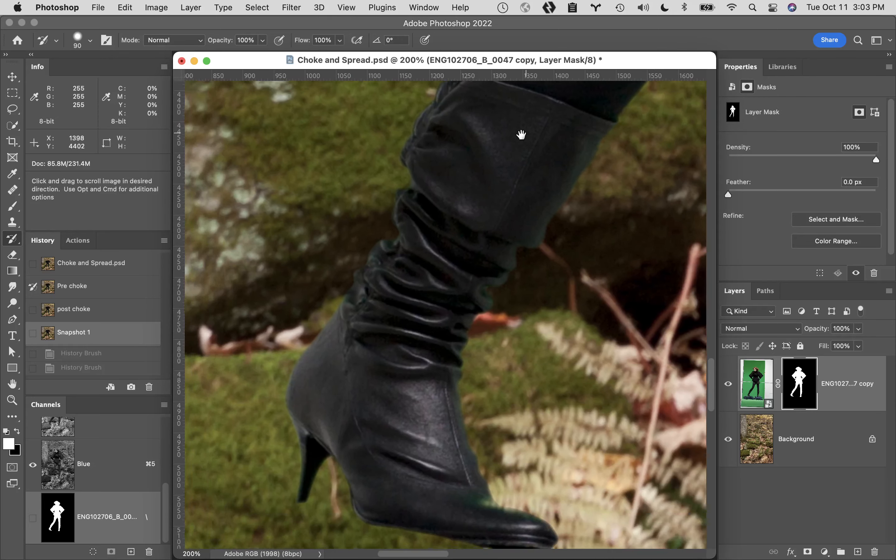
pyautogui.moveTo(470, 282)
pyautogui.mouseDown()
pyautogui.moveTo(450, 180)
pyautogui.moveTo(430, 166)
pyautogui.mouseUp()
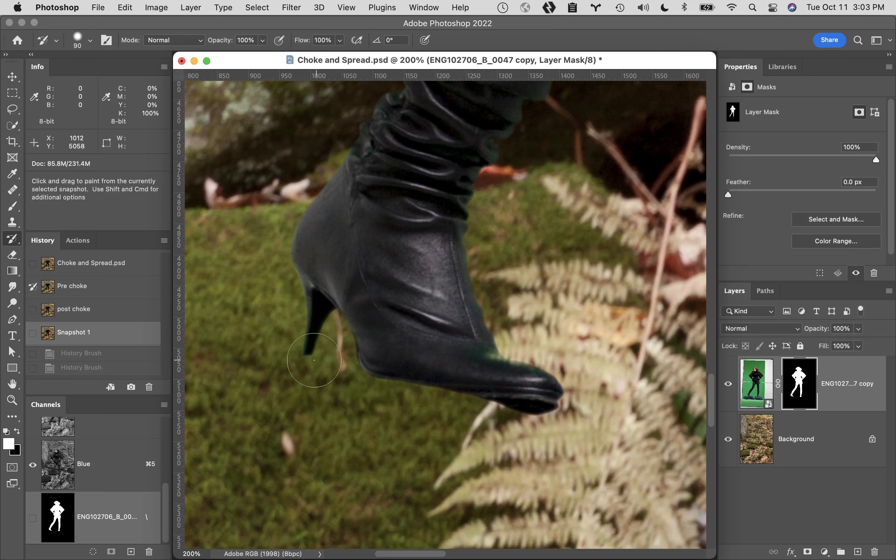
pyautogui.click(128, 268)
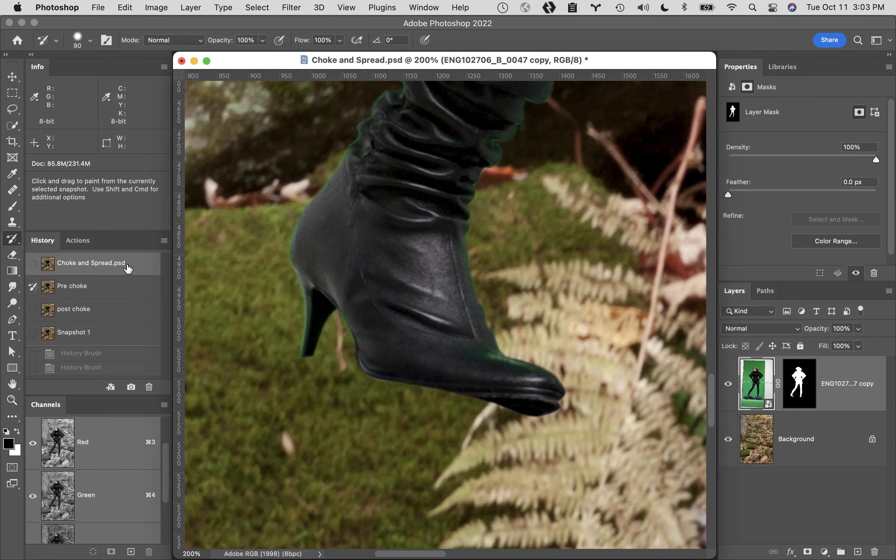
pyautogui.click(128, 334)
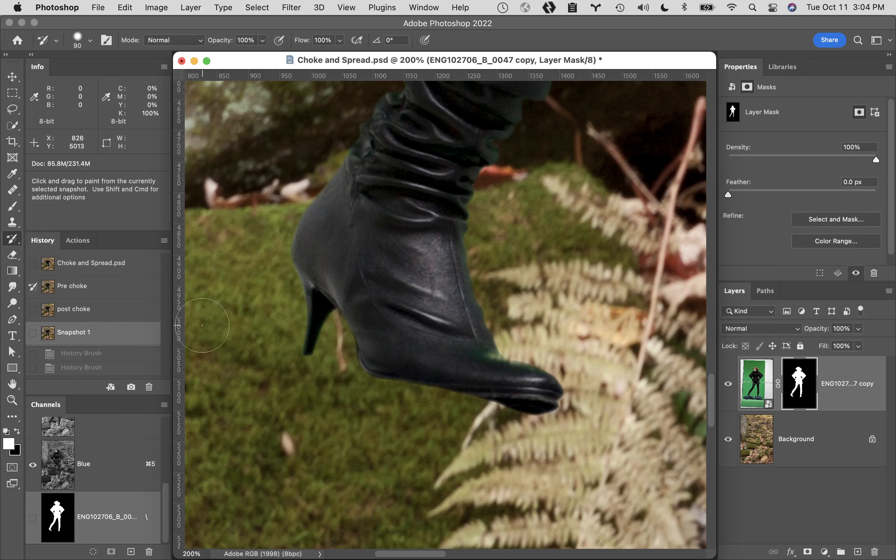
# - Recheck the boot against the original Choke and Spread.psd snapshot, and try restoring the pre-choke mask edge along its ankle folds
pyautogui.click(133, 268)
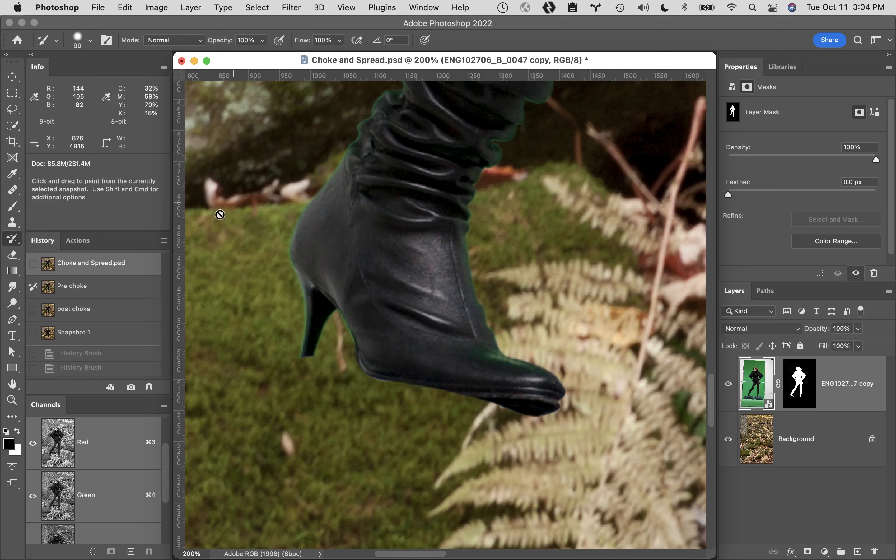
pyautogui.click(127, 335)
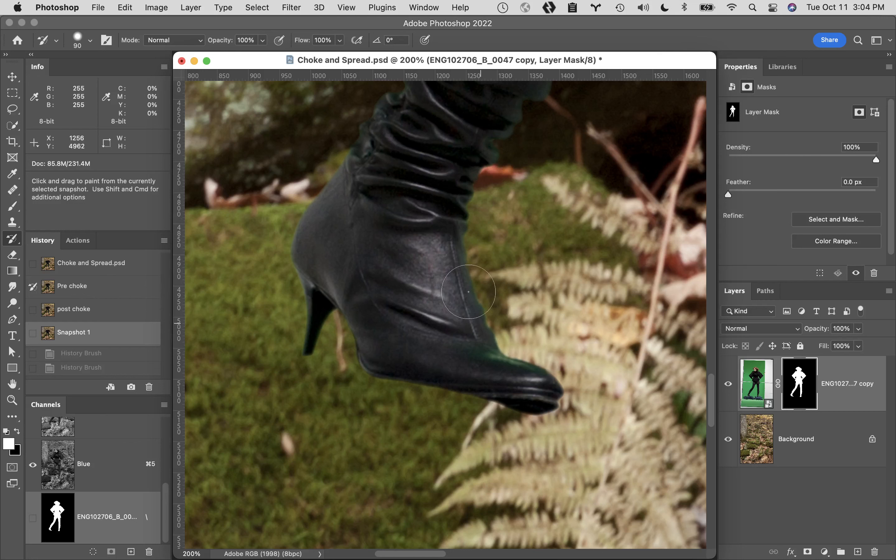
pyautogui.moveTo(501, 129); pyautogui.dragTo(551, 83)
pyautogui.moveTo(481, 160); pyautogui.dragTo(386, 240)
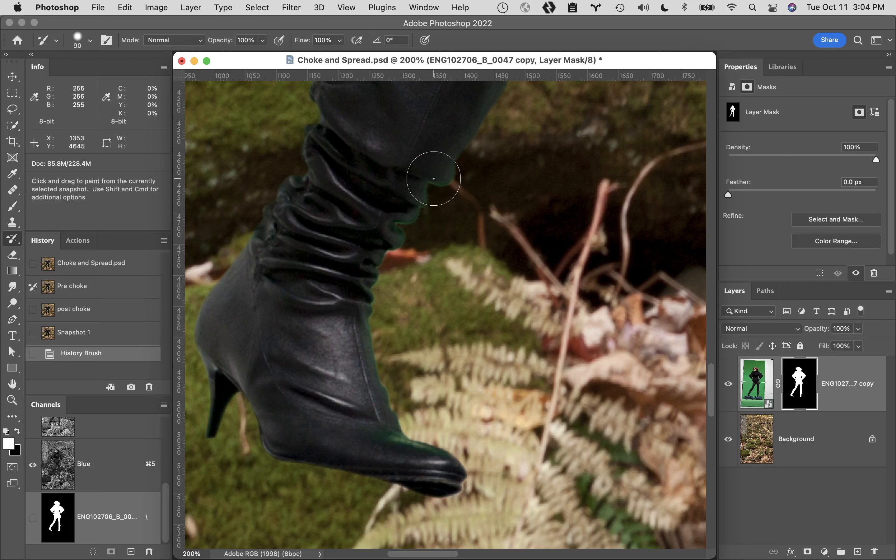
pyautogui.click(433, 178)
pyautogui.press('super+z')
pyautogui.press('super+z')
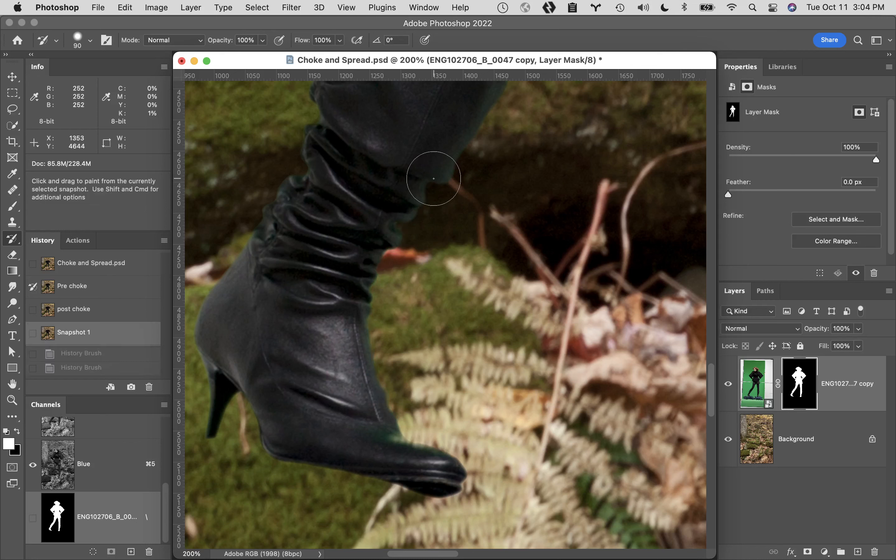
# - Paint the Pre choke mask back along the boot's front edge and toe with the History Brush, undoing the stroke at the heel
pyautogui.moveTo(381, 409)
pyautogui.mouseDown()
pyautogui.moveTo(437, 448)
pyautogui.moveTo(386, 426)
pyautogui.moveTo(359, 323)
pyautogui.mouseUp()
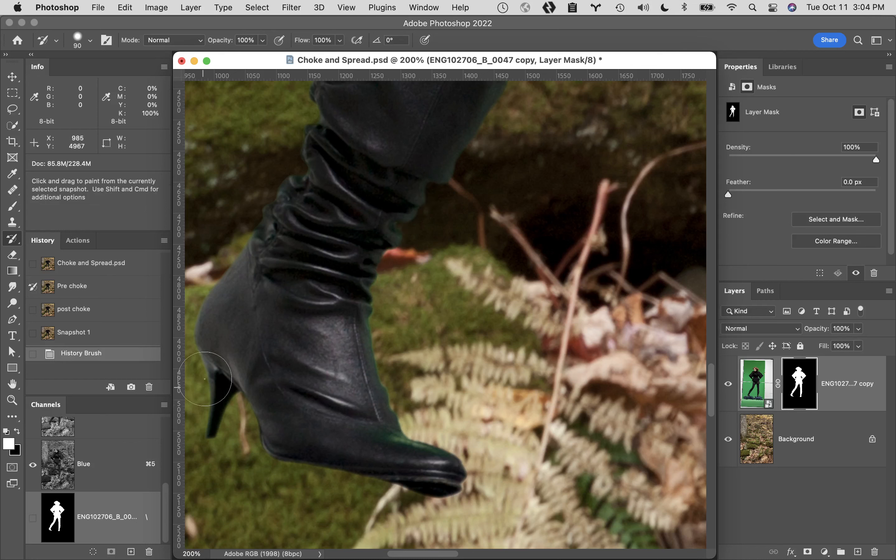
pyautogui.moveTo(204, 371); pyautogui.dragTo(209, 450)
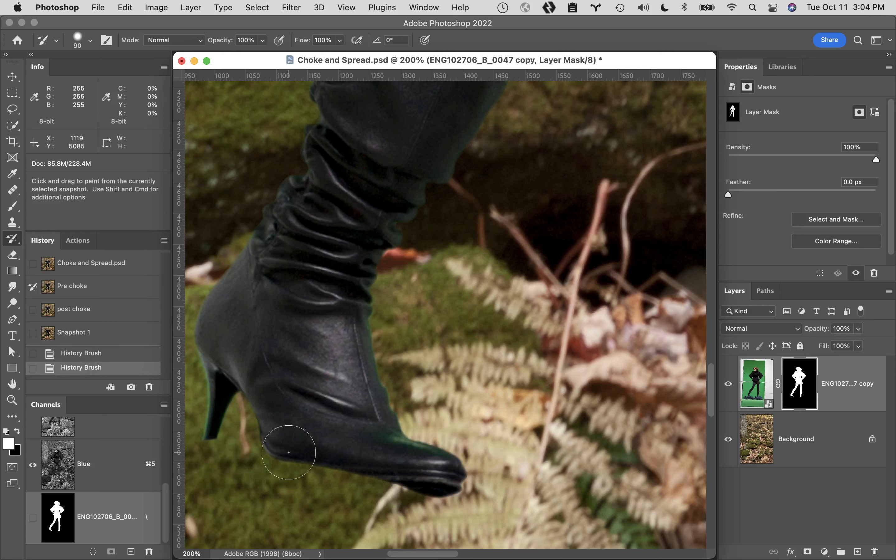
pyautogui.press('super+z')
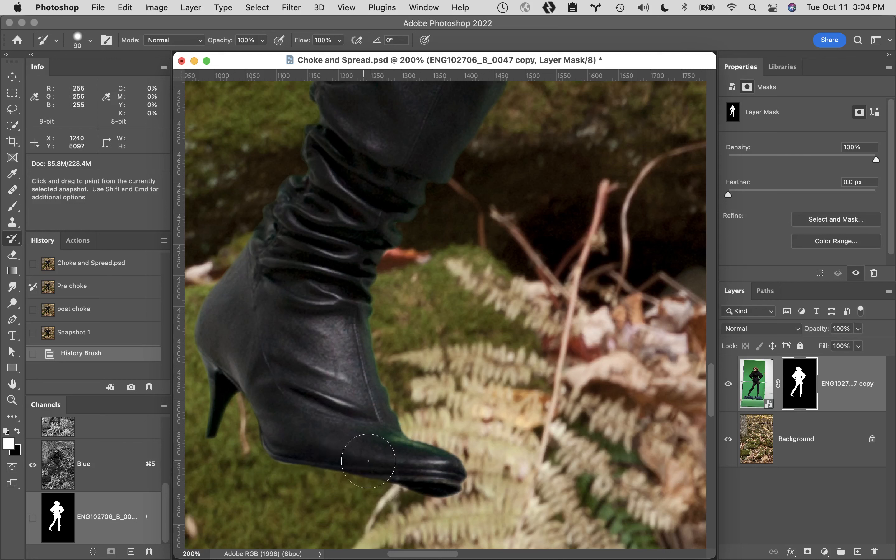
pyautogui.click(432, 484)
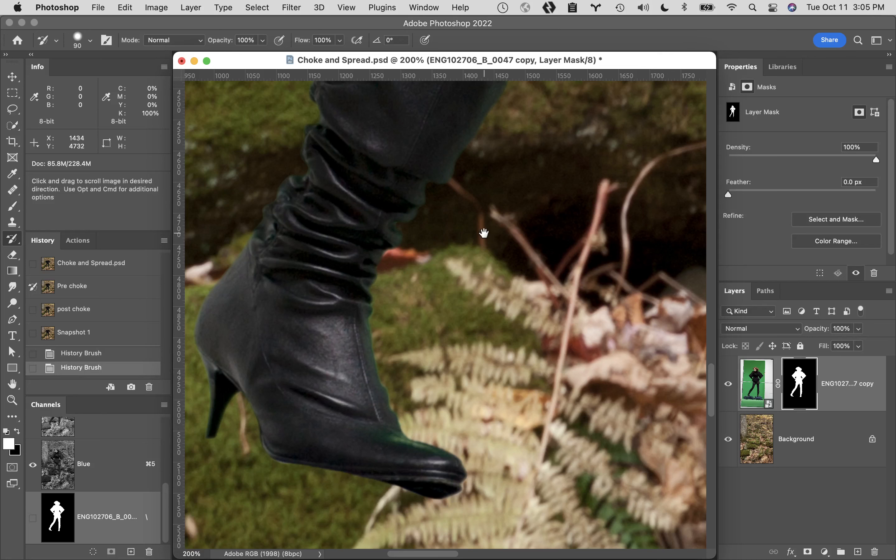
# - Paint the Pre choke mask back along the sole of the other boot, and fit the whole image in view
pyautogui.moveTo(484, 234); pyautogui.dragTo(199, 190)
pyautogui.moveTo(460, 298); pyautogui.dragTo(224, 250)
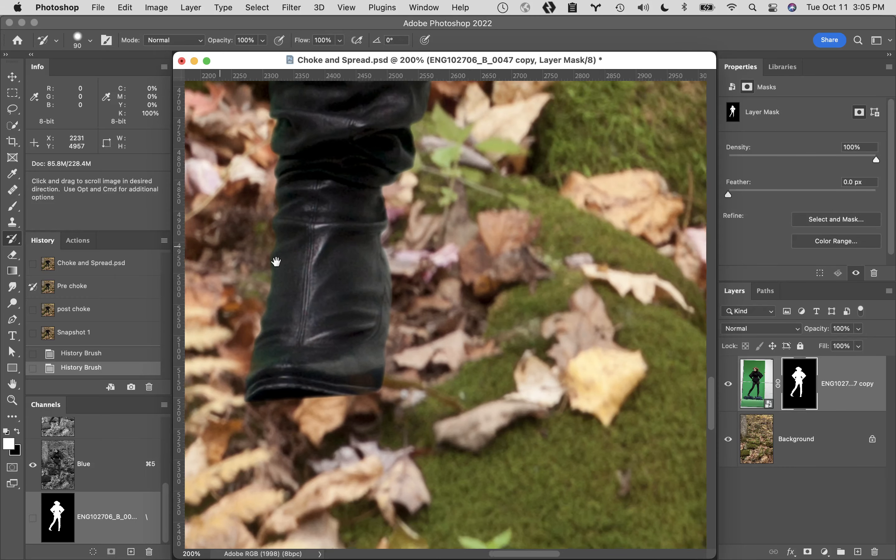
pyautogui.moveTo(276, 260); pyautogui.dragTo(304, 269)
pyautogui.moveTo(346, 424)
pyautogui.mouseDown()
pyautogui.moveTo(429, 422)
pyautogui.moveTo(463, 410)
pyautogui.mouseUp()
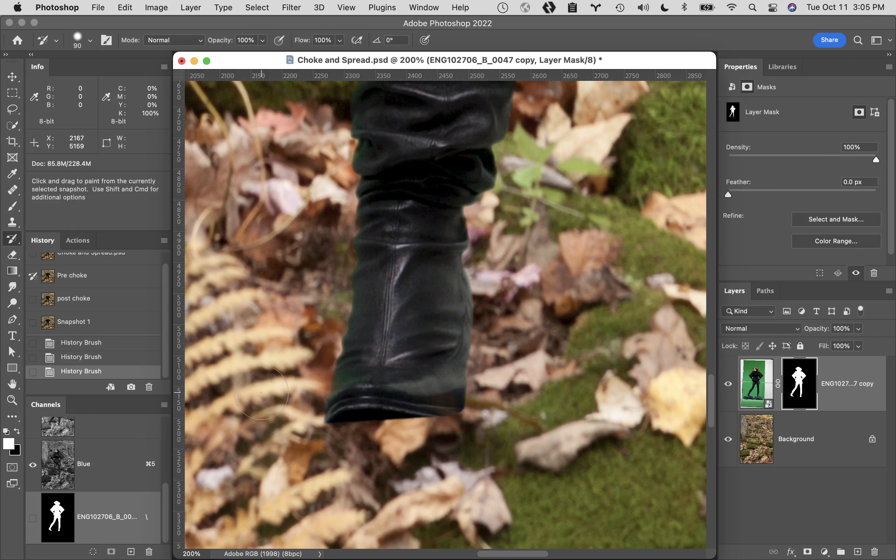
pyautogui.doubleClick(12, 385)
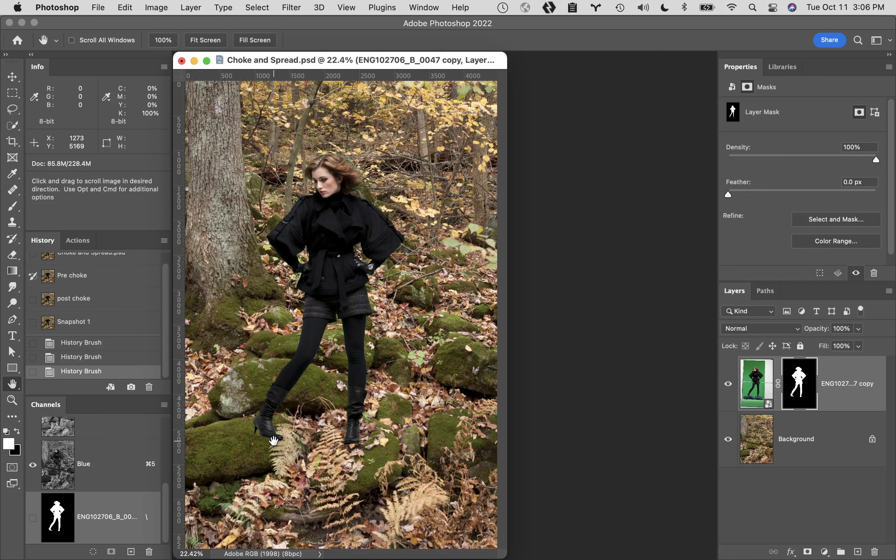
# - Create a new layer directly above the Background and name it "shadows"
pyautogui.click(829, 434)
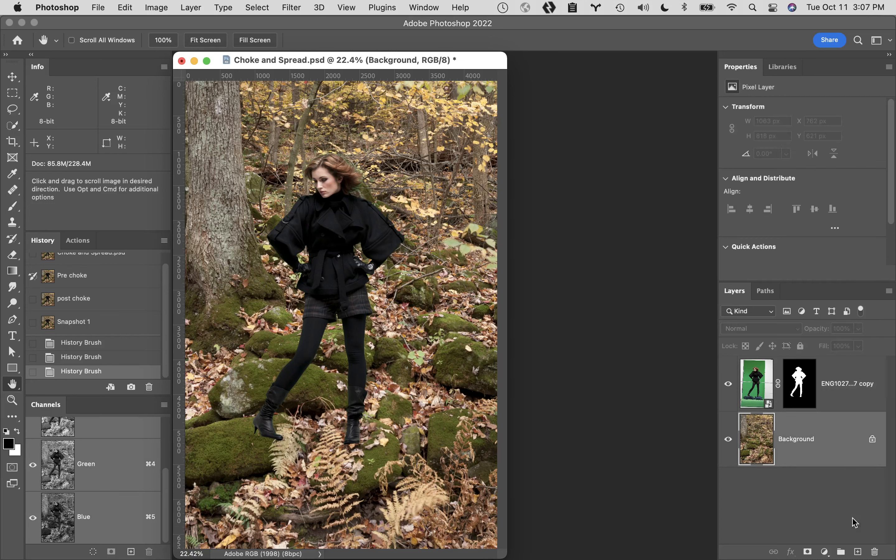
pyautogui.click(859, 552)
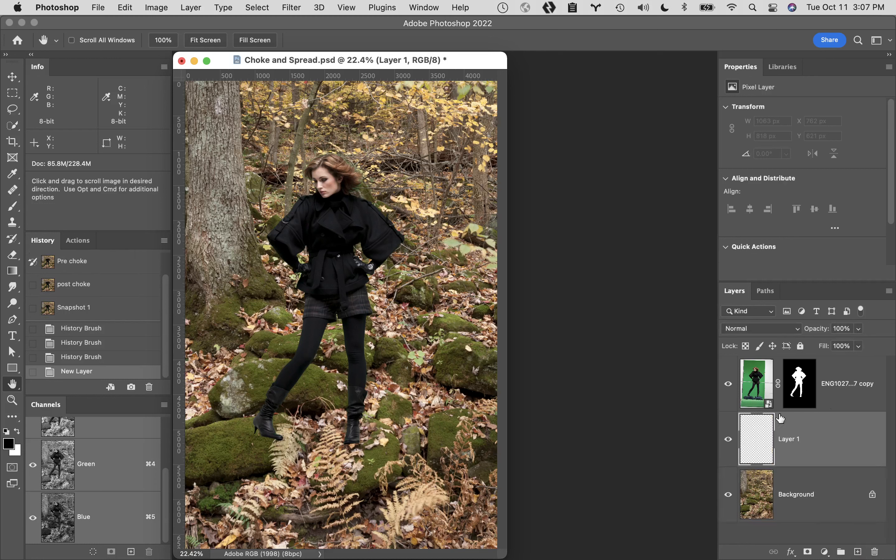
pyautogui.doubleClick(794, 439)
pyautogui.write('shadows')
pyautogui.press('Return')
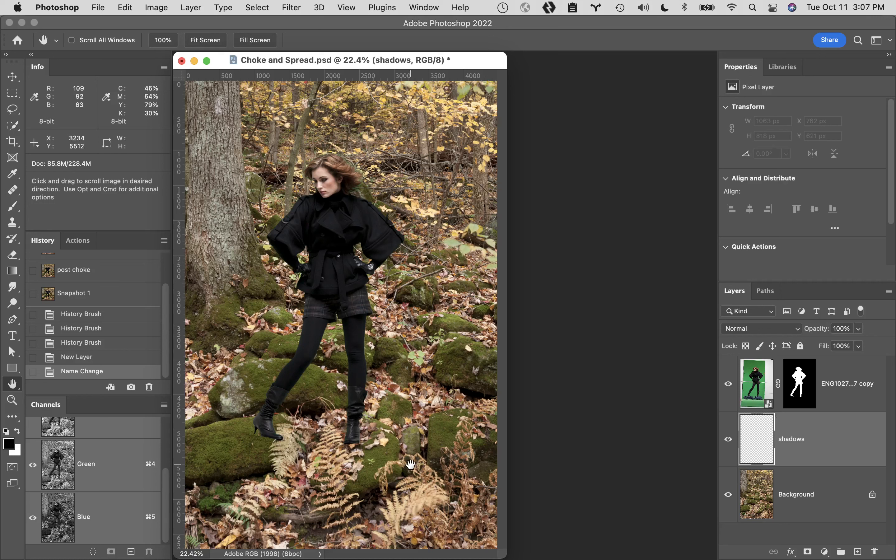
# - Set up the Brush tool with a soft tip of 0% hardness
pyautogui.press('b')
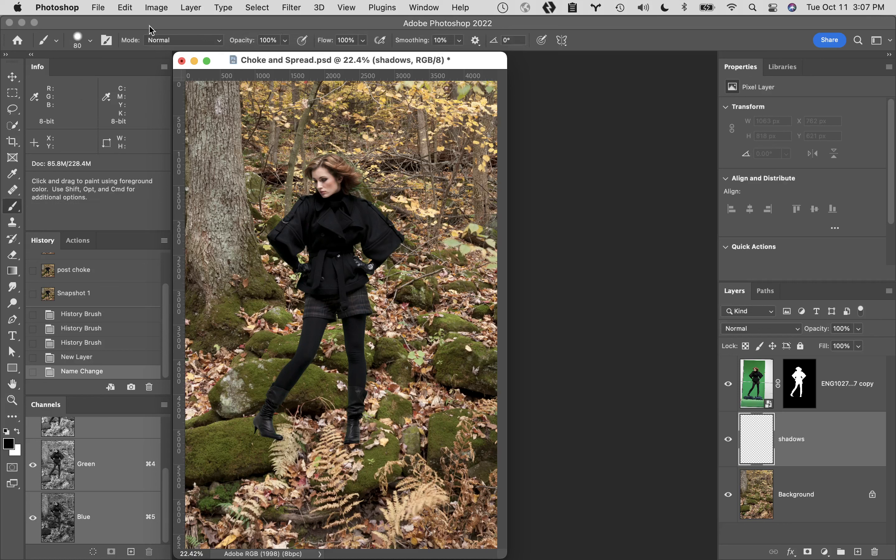
pyautogui.click(90, 41)
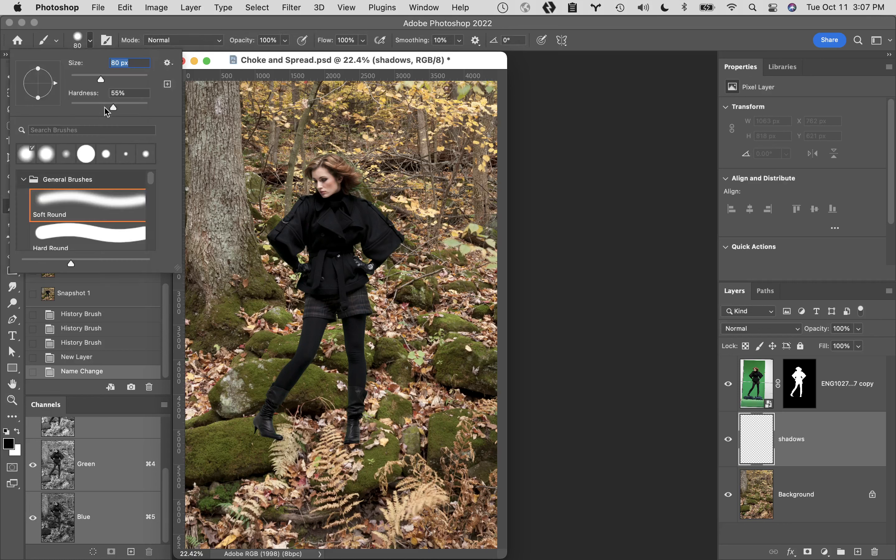
pyautogui.press('Tab')
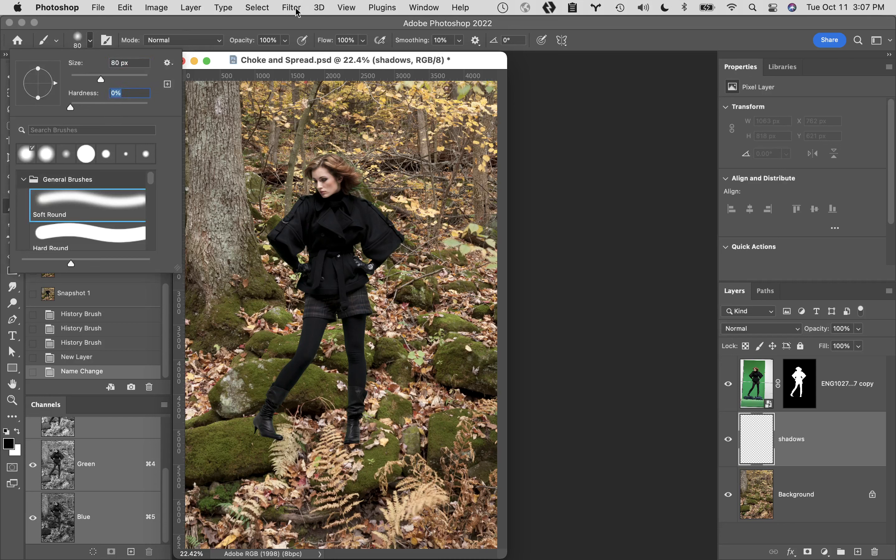
pyautogui.click(260, 26)
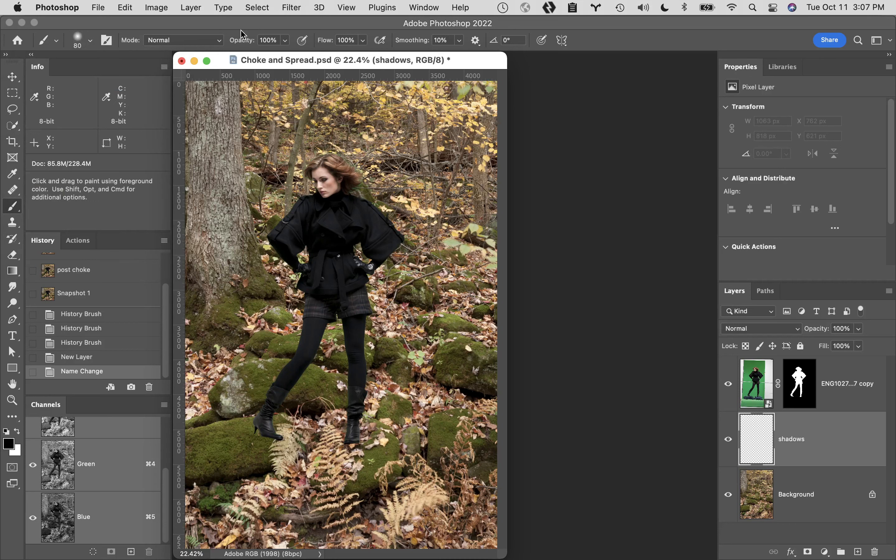
pyautogui.click(381, 45)
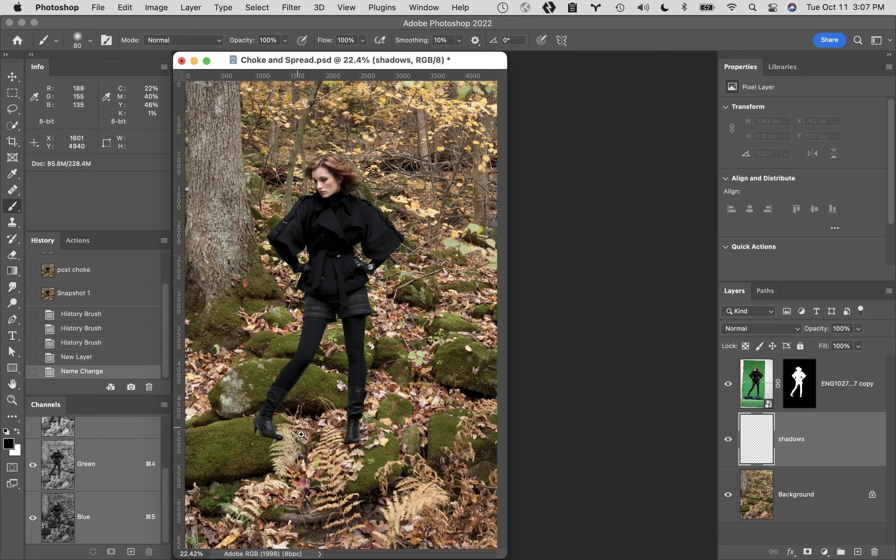
# - Paint a solid black shadow beneath the raised boot's sole and toe on the shadows layer
pyautogui.keyDown('super'); pyautogui.click(284, 443); pyautogui.keyUp('super')
pyautogui.keyDown('super'); pyautogui.click(289, 420); pyautogui.keyUp('super')
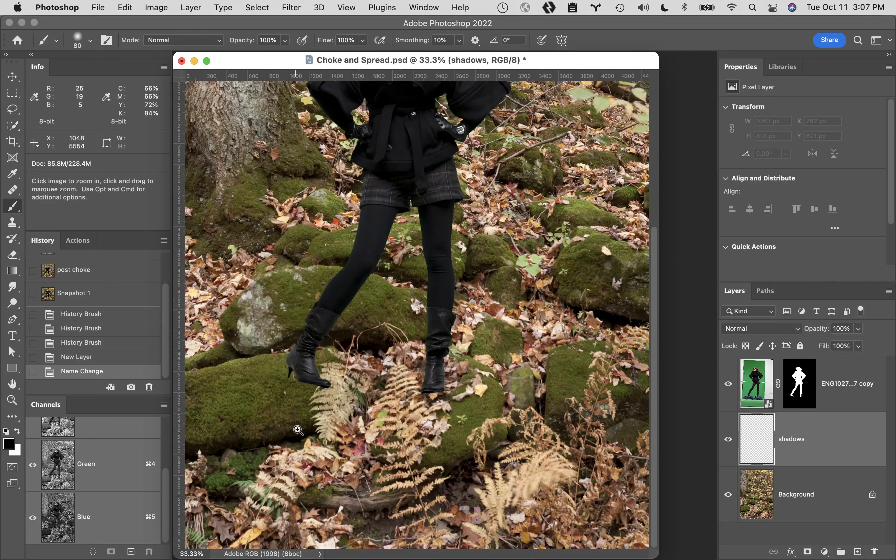
pyautogui.keyDown('super'); pyautogui.click(315, 381); pyautogui.keyUp('super')
pyautogui.keyDown('super'); pyautogui.click(396, 311); pyautogui.keyUp('super')
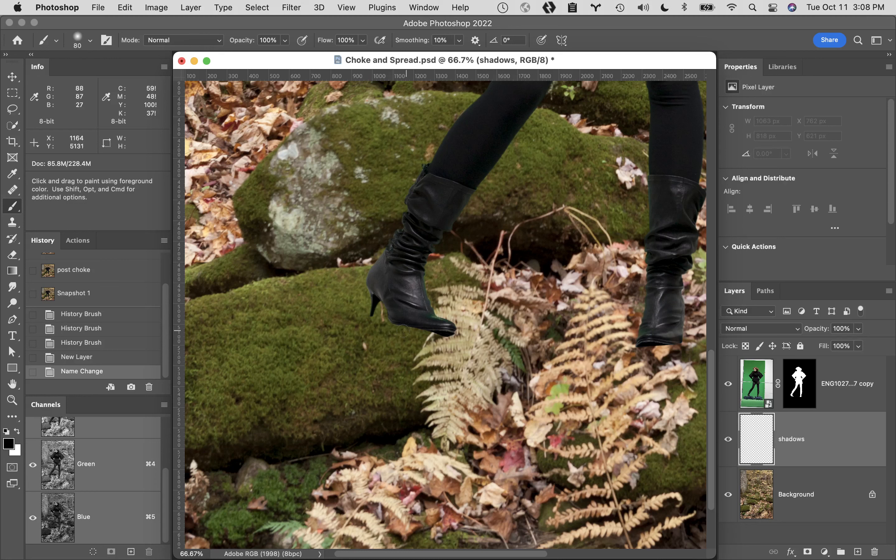
pyautogui.moveTo(378, 330)
pyautogui.mouseDown()
pyautogui.moveTo(437, 313)
pyautogui.moveTo(451, 335)
pyautogui.moveTo(387, 339)
pyautogui.moveTo(381, 319)
pyautogui.mouseUp()
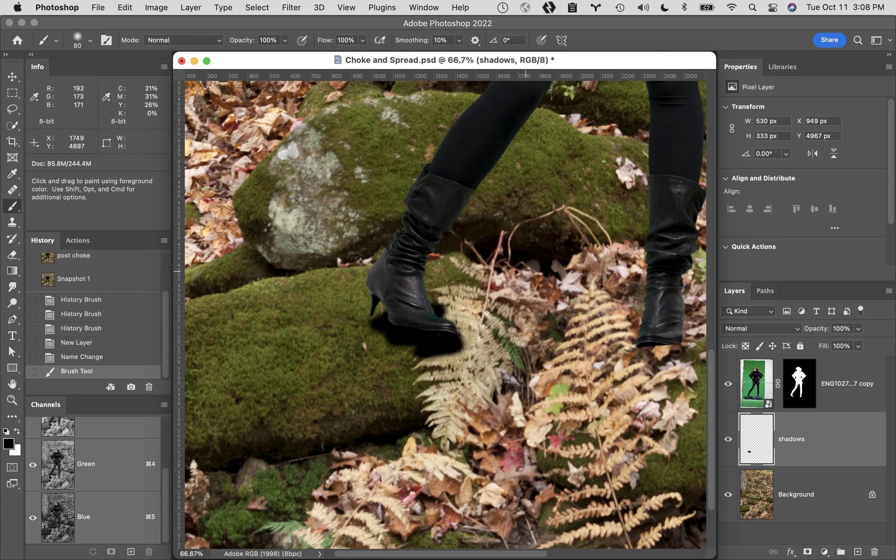
# - Move the shadows layer above the woman cutout, and mask it with an inverted copy of the cutout's mask
pyautogui.moveTo(827, 441); pyautogui.dragTo(815, 348)
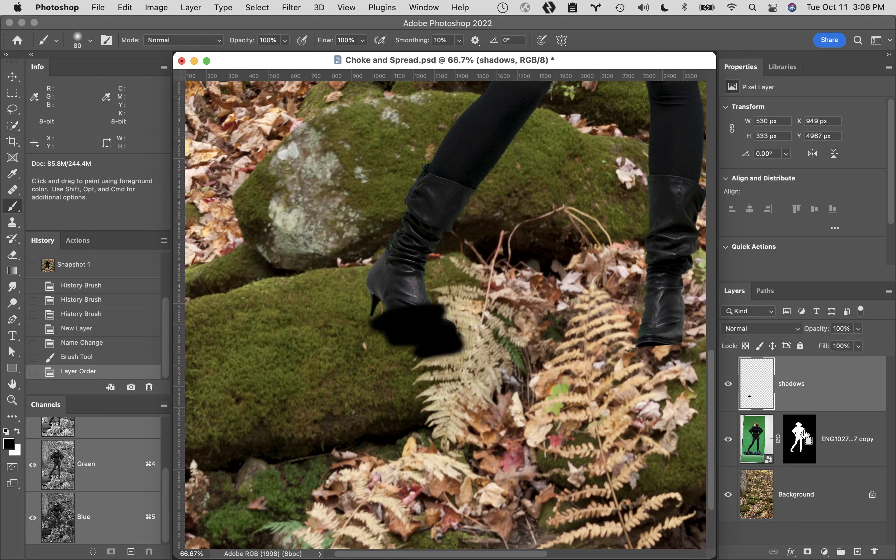
pyautogui.keyDown('super'); pyautogui.click(799, 440); pyautogui.keyUp('super')
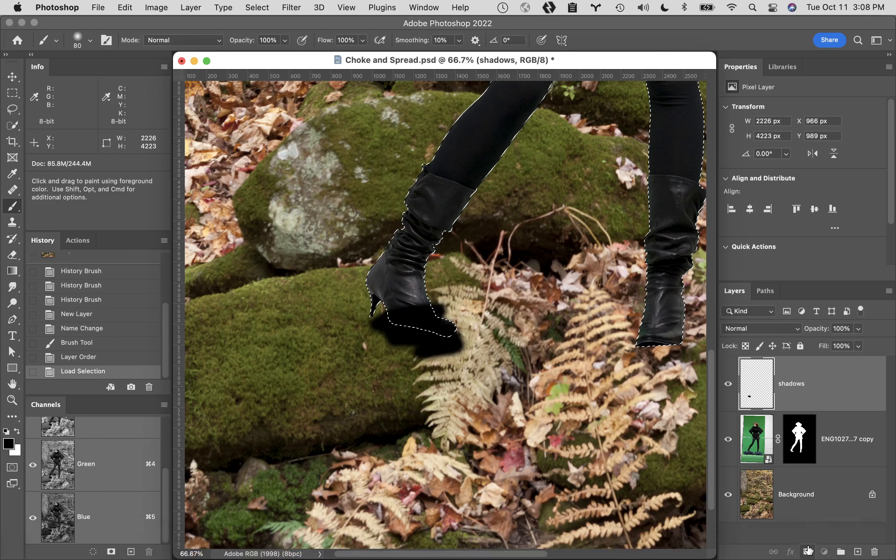
pyautogui.click(809, 551)
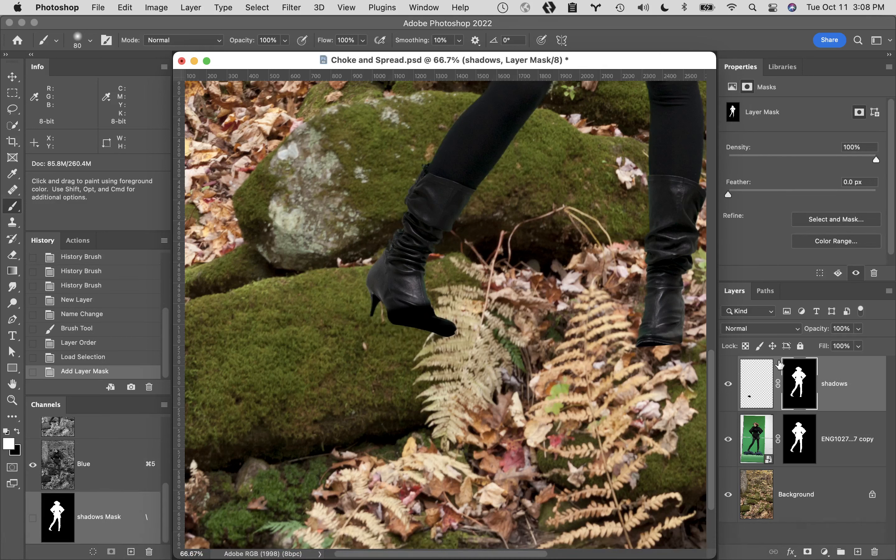
pyautogui.press('super+i')
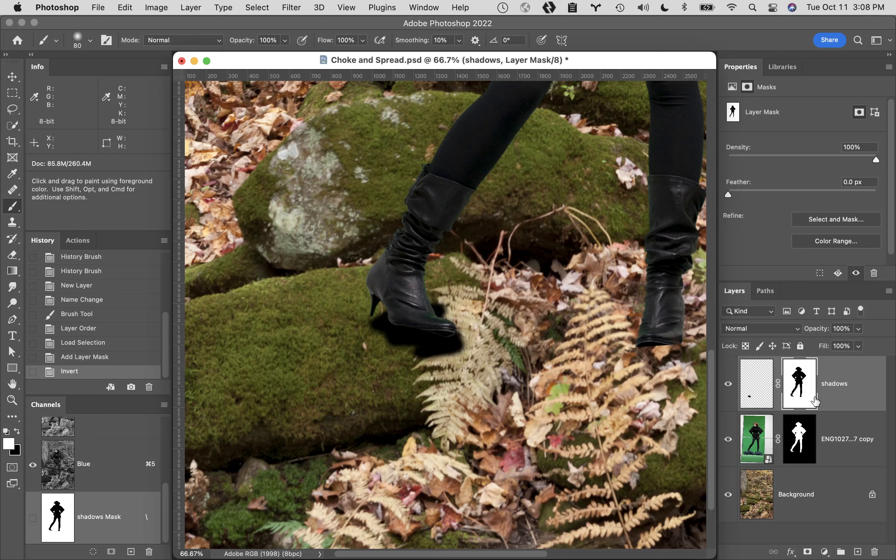
# - Delete the shadows layer's mask without applying it, and move the layer back beneath the woman cutout
pyautogui.moveTo(801, 389); pyautogui.dragTo(874, 552)
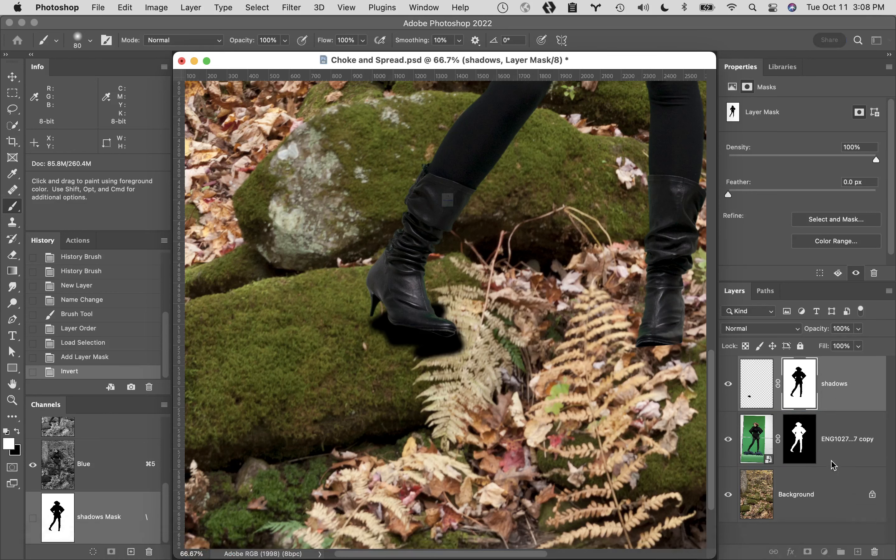
pyautogui.click(504, 227)
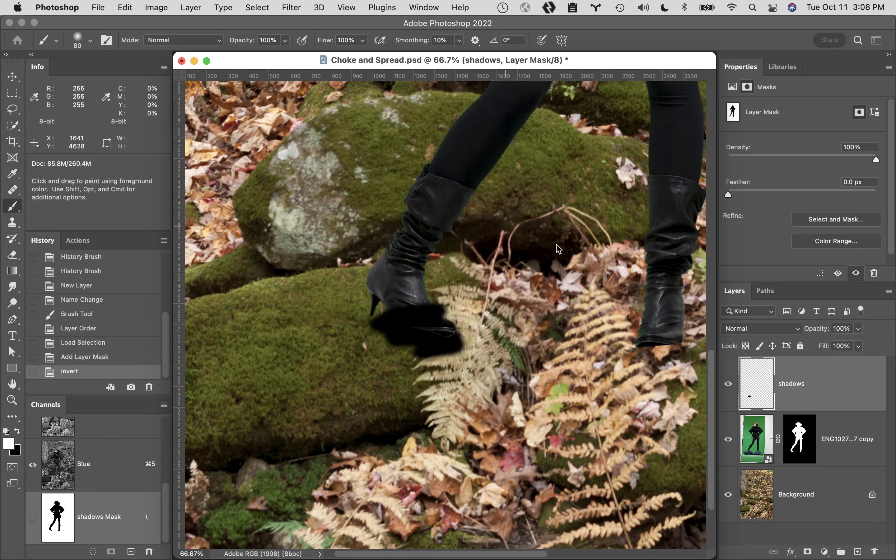
pyautogui.moveTo(804, 381); pyautogui.dragTo(798, 461)
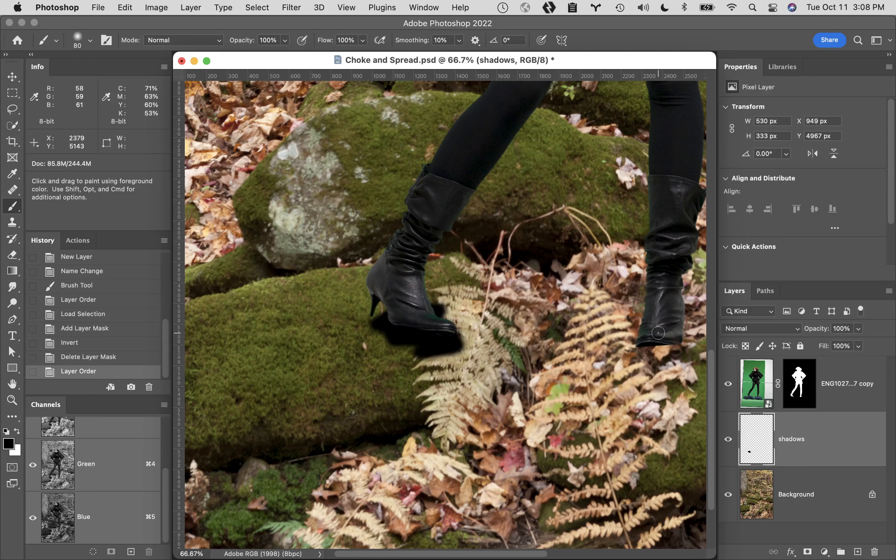
# - Clear all the painted content from the shadows layer, and remove the selection
pyautogui.press('super+a')
pyautogui.press('Delete')
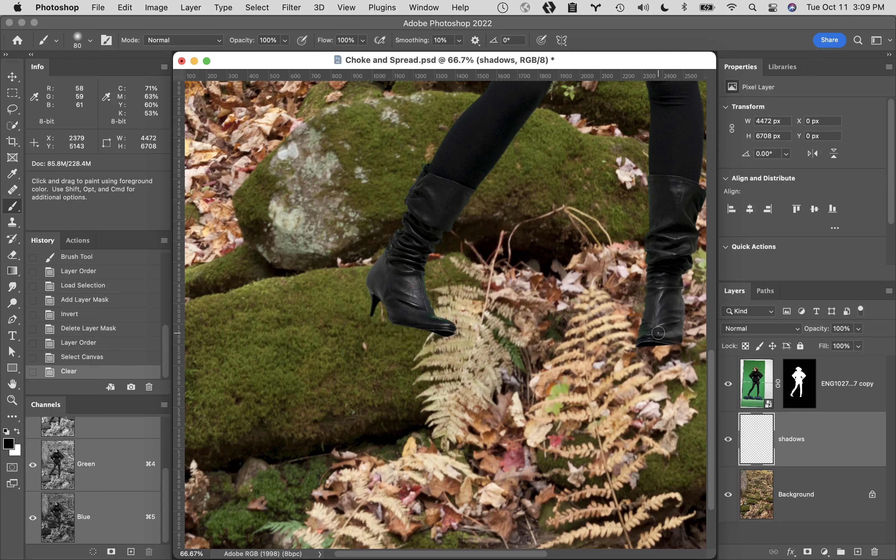
pyautogui.press('super+d')
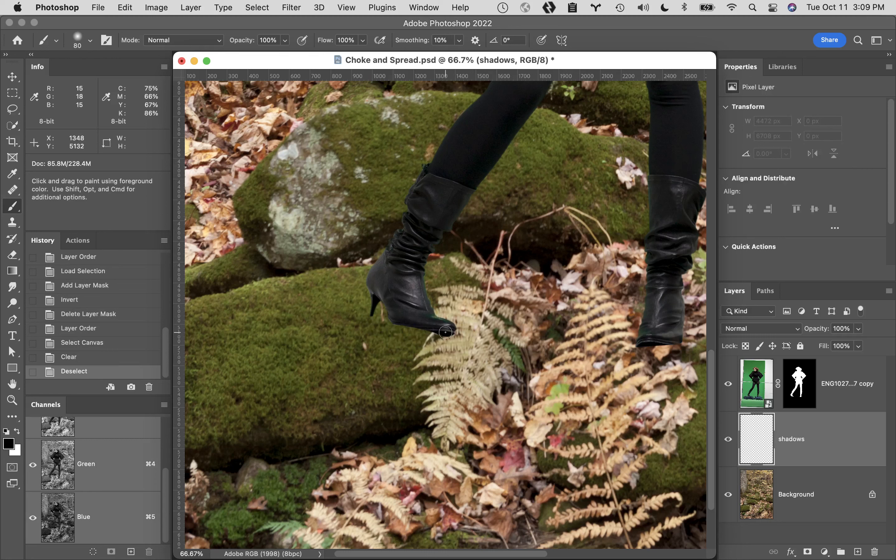
# - Paint a black shadow under the boot's sole and around its heel, and set the shadows layer's opacity to 50%
pyautogui.moveTo(446, 330)
pyautogui.mouseDown()
pyautogui.moveTo(390, 320)
pyautogui.moveTo(453, 332)
pyautogui.mouseUp()
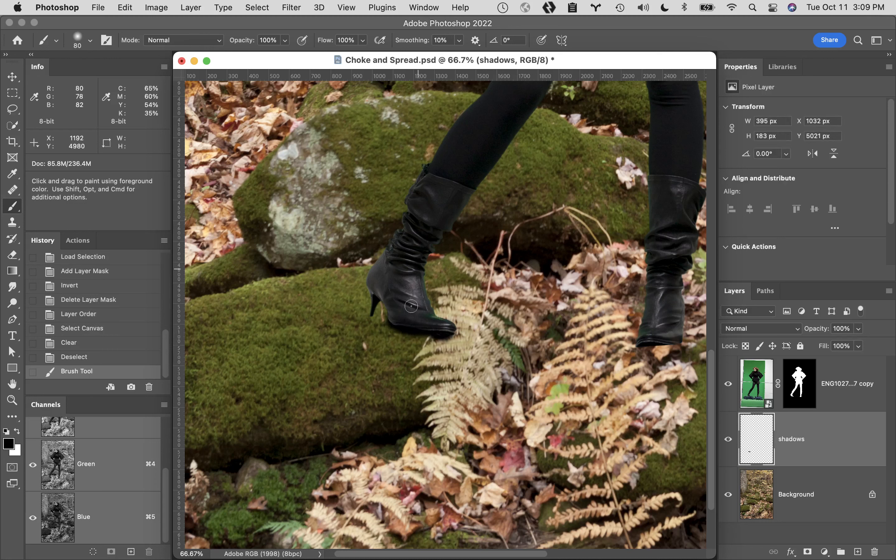
pyautogui.moveTo(380, 317)
pyautogui.mouseDown()
pyautogui.moveTo(376, 303)
pyautogui.moveTo(390, 325)
pyautogui.moveTo(370, 303)
pyautogui.moveTo(370, 288)
pyautogui.moveTo(367, 320)
pyautogui.moveTo(367, 299)
pyautogui.mouseUp()
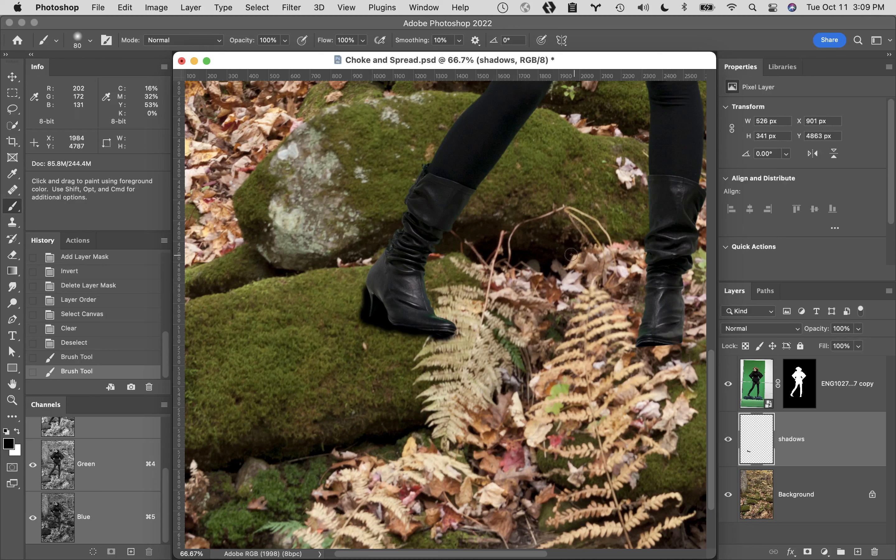
pyautogui.moveTo(820, 333); pyautogui.dragTo(804, 334)
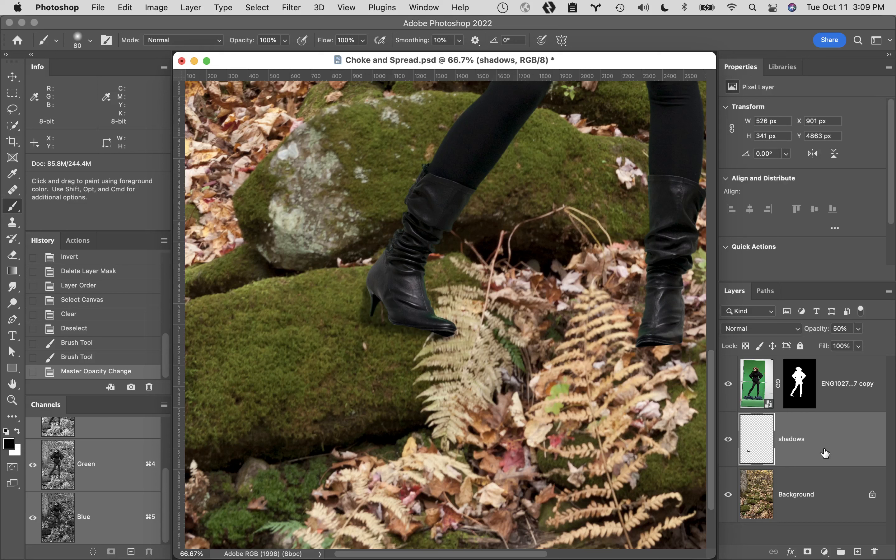
# - Delete the shadows layer
pyautogui.moveTo(834, 437); pyautogui.dragTo(875, 551)
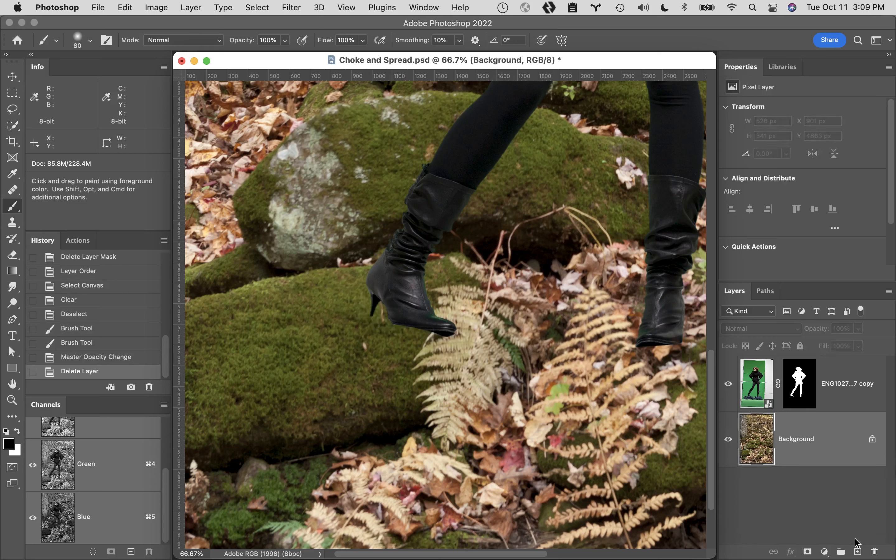
# - Add a new empty layer between the Background and the woman cutout, and name it "shadow 1"
pyautogui.click(858, 552)
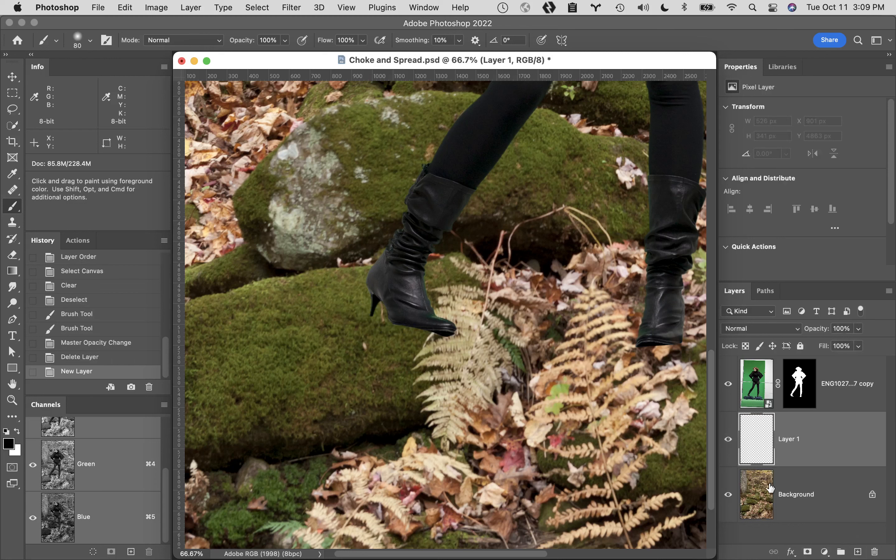
pyautogui.doubleClick(792, 439)
pyautogui.write('shadow')
pyautogui.press('Return')
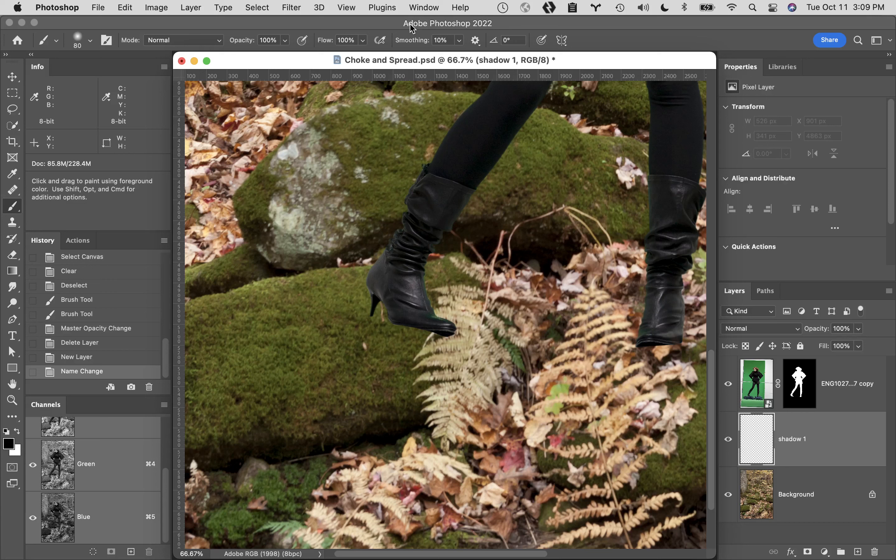
# - Switch to the Gradient tool and choose the black-to-transparent preset from the Basics group
pyautogui.press('g')
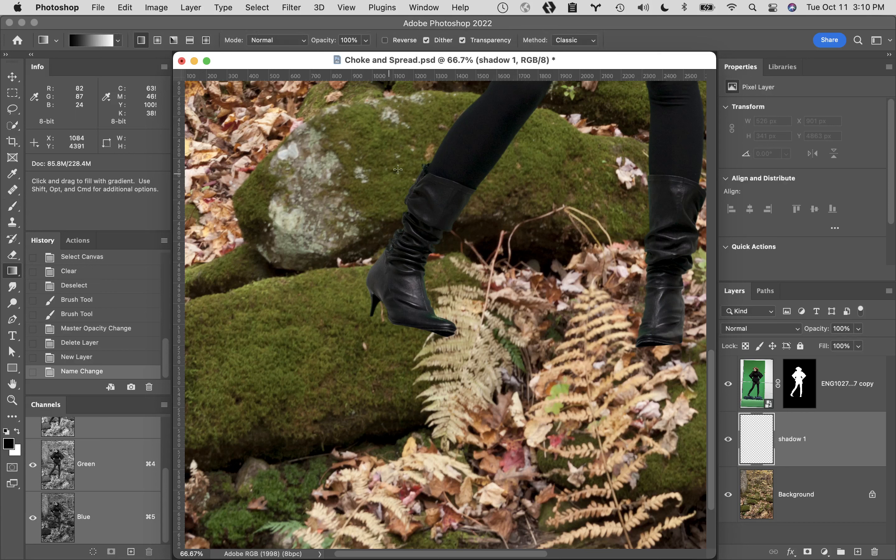
pyautogui.press('e')
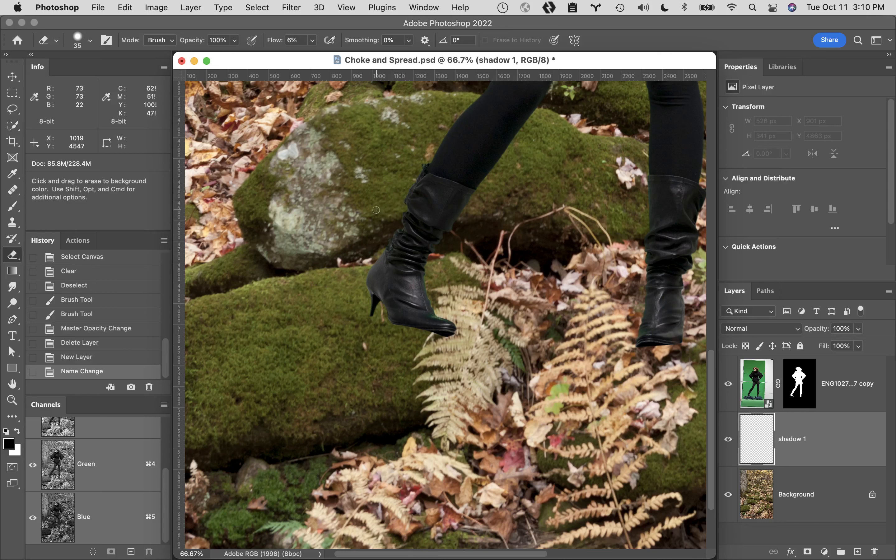
pyautogui.press('g')
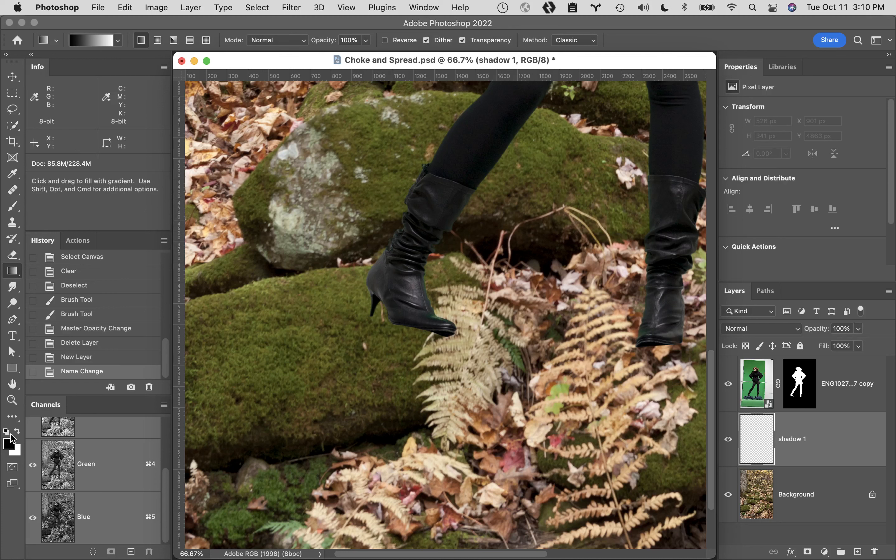
pyautogui.click(118, 42)
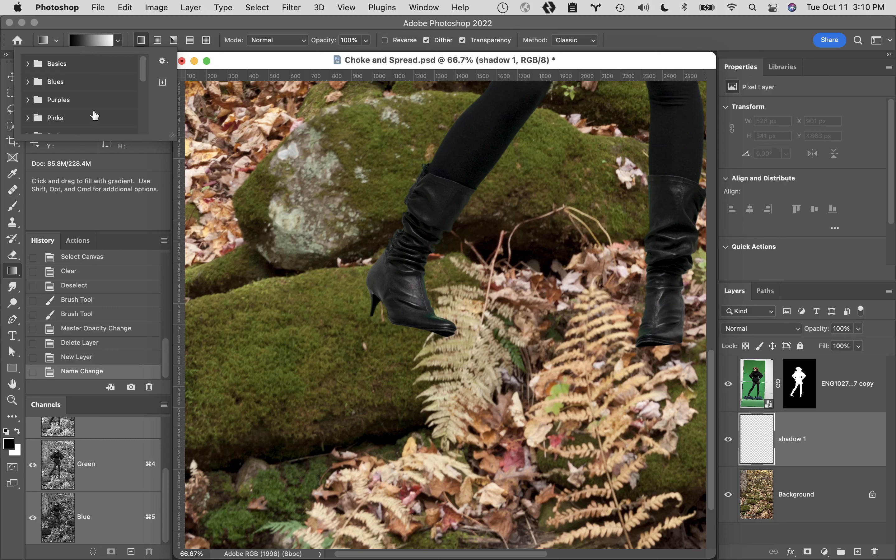
pyautogui.click(27, 63)
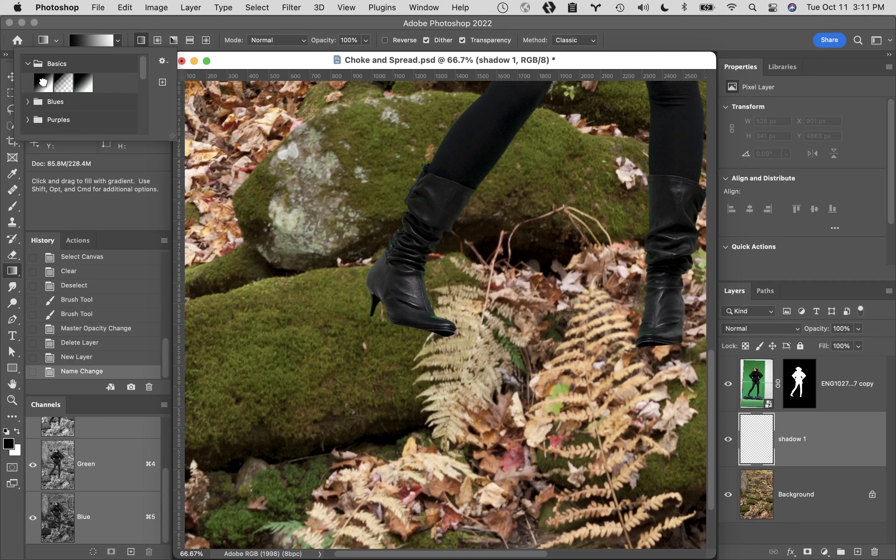
pyautogui.click(43, 83)
pyautogui.click(64, 83)
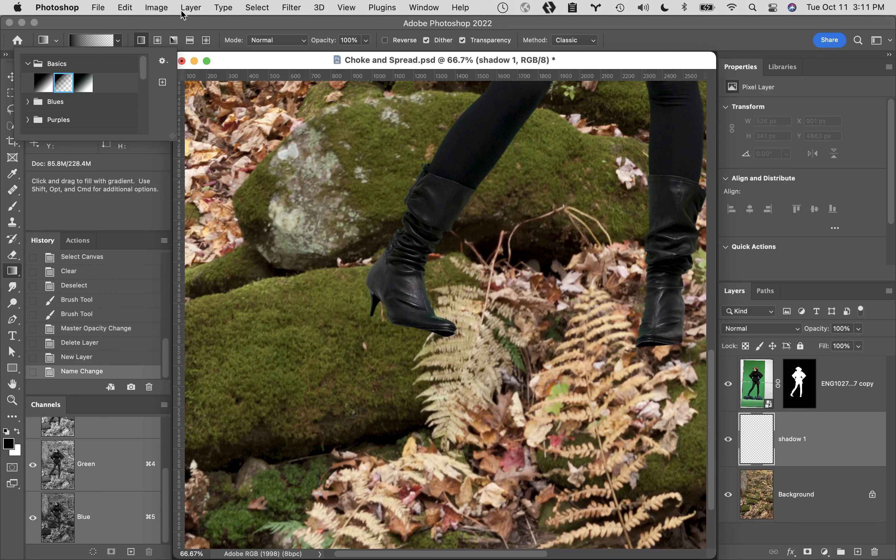
pyautogui.click(191, 7)
pyautogui.moveTo(382, 8)
pyautogui.click(346, 20)
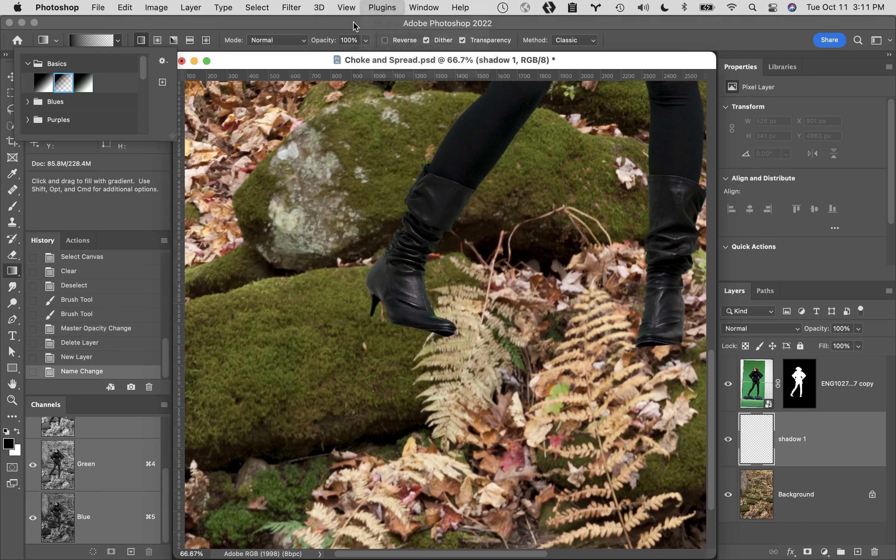
pyautogui.click(409, 19)
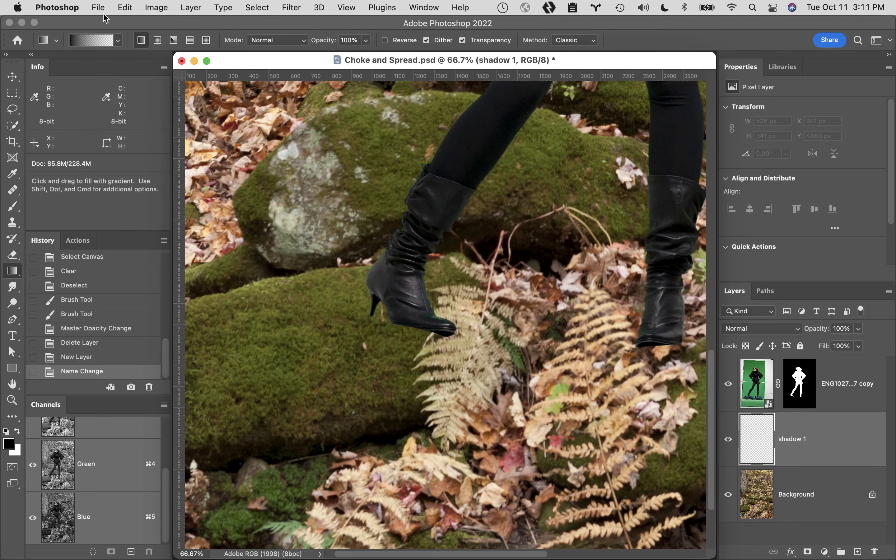
# - Swap the foreground and background colors to preview the gradient in white, restore black, and reselect the foreground-to-transparent preset
pyautogui.press('x')
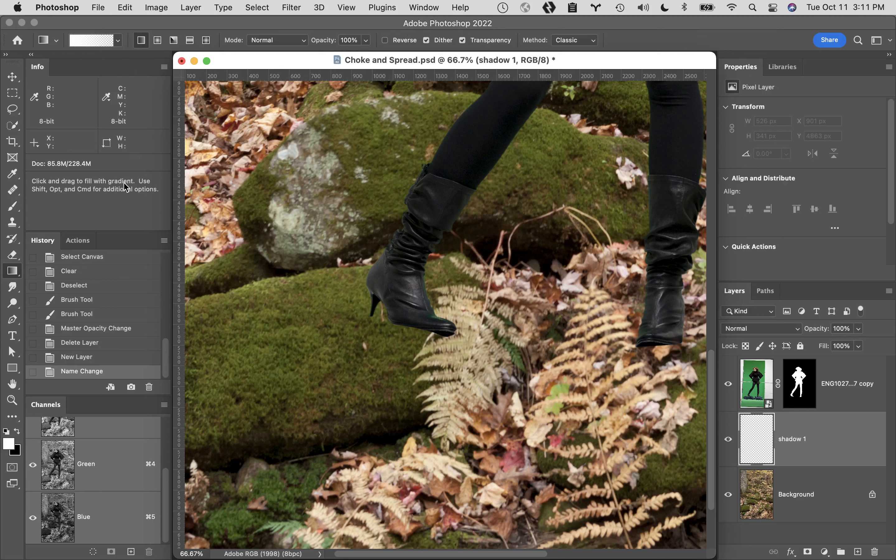
pyautogui.press('x')
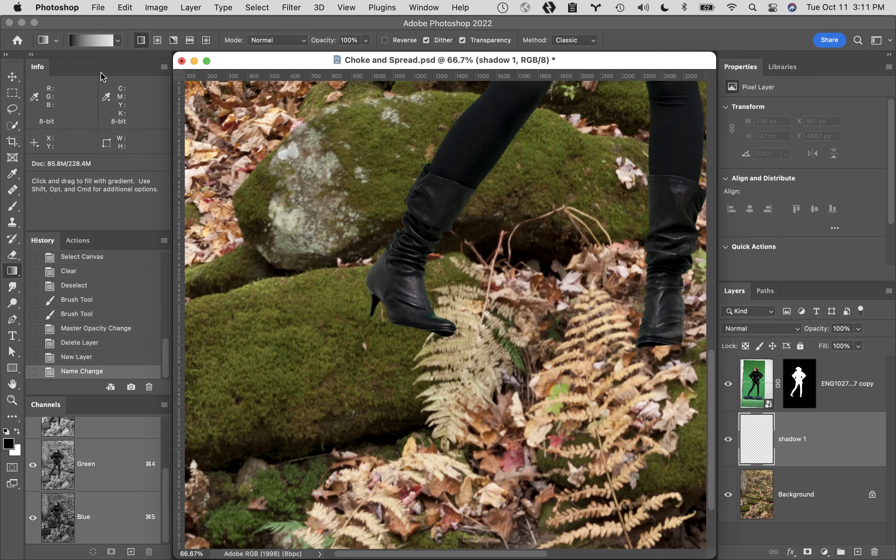
pyautogui.click(120, 41)
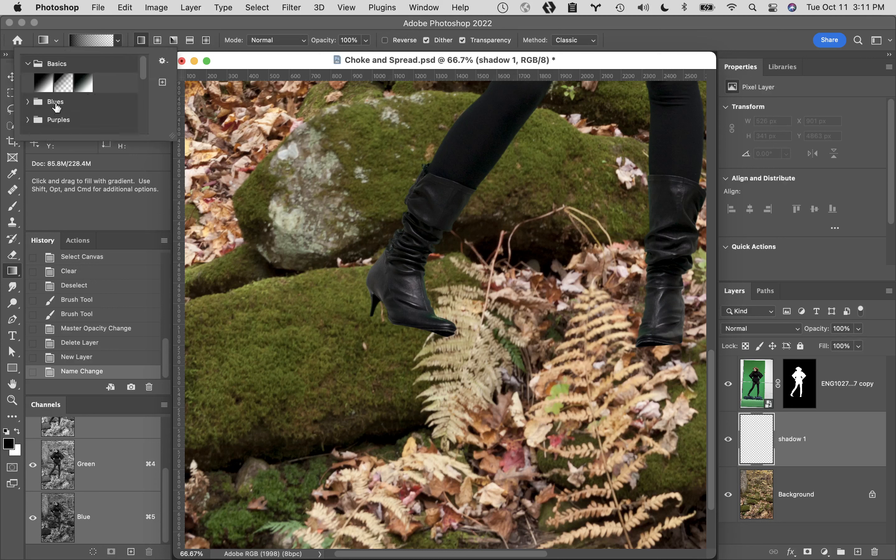
pyautogui.click(63, 83)
pyautogui.click(126, 25)
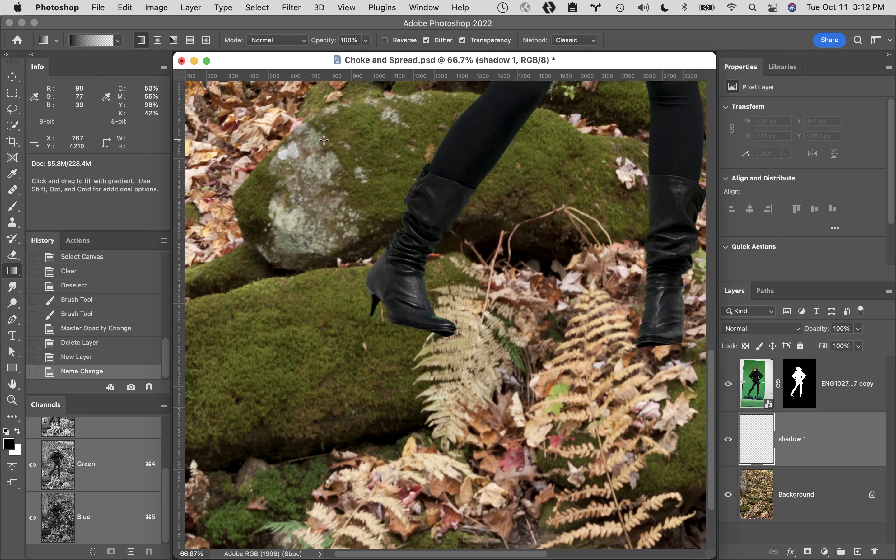
# - Create a white 10 by 8 inch, 300 pixels/inch document, and test a linear gradient across its width, undoing it
pyautogui.press('super+n')
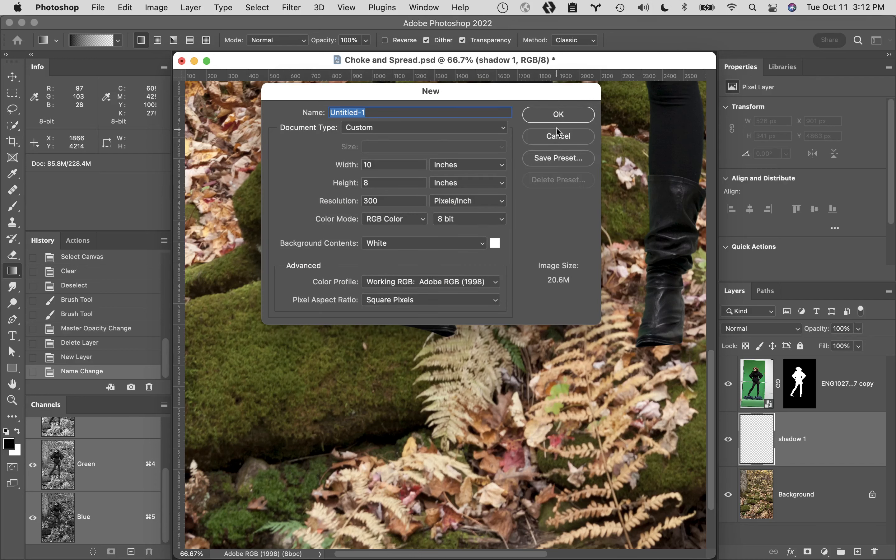
pyautogui.click(566, 115)
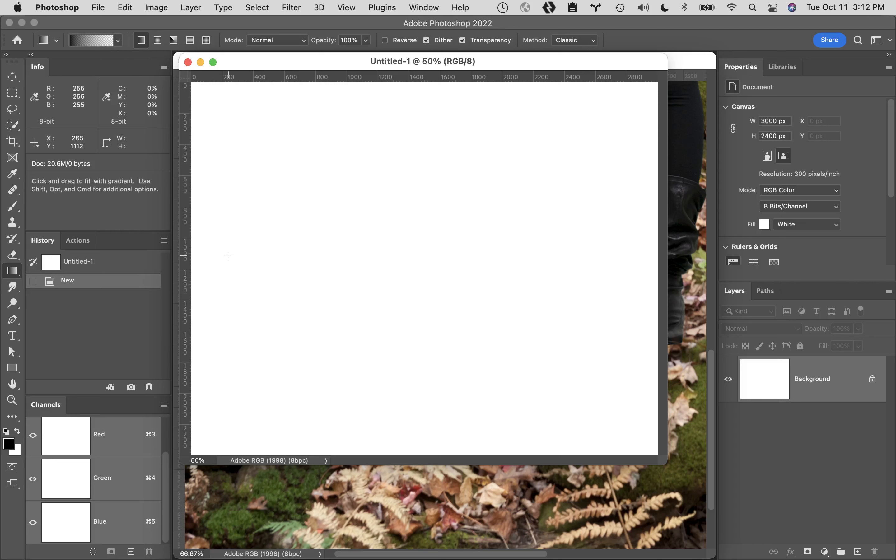
pyautogui.moveTo(205, 240); pyautogui.dragTo(654, 223)
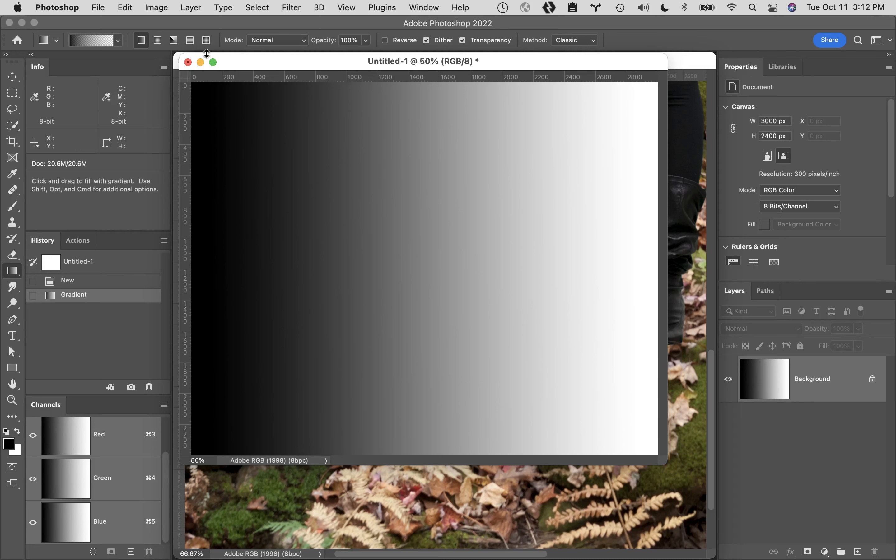
pyautogui.press('super+z')
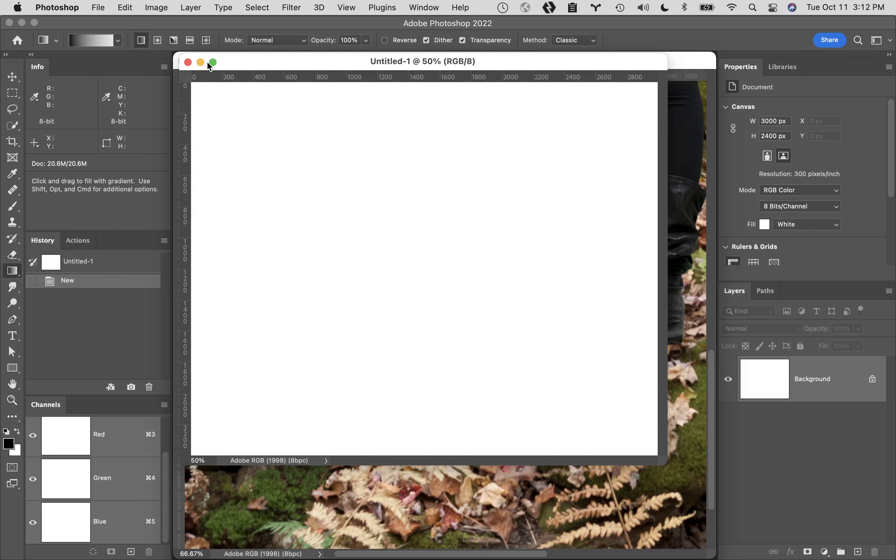
# - Try a radial gradient and an angle gradient from the middle of the blank canvas, undoing each one
pyautogui.click(158, 42)
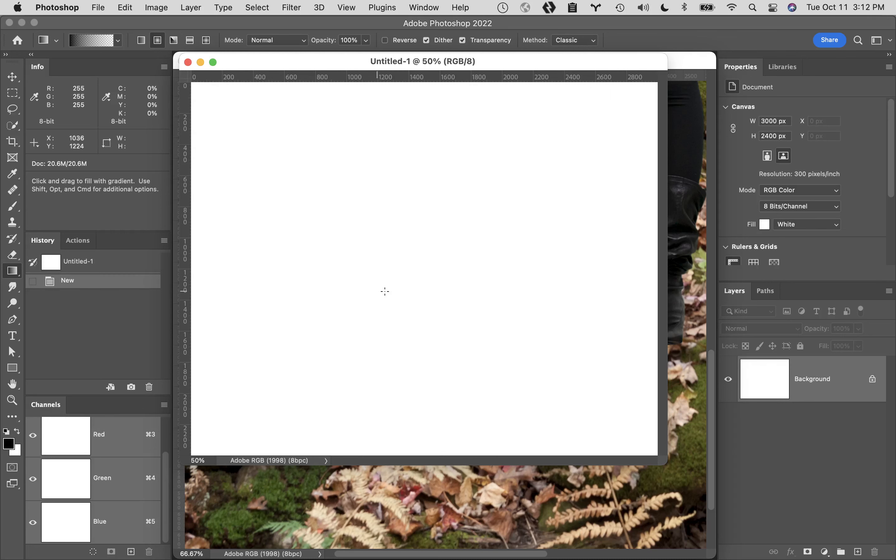
pyautogui.moveTo(417, 250); pyautogui.dragTo(502, 358)
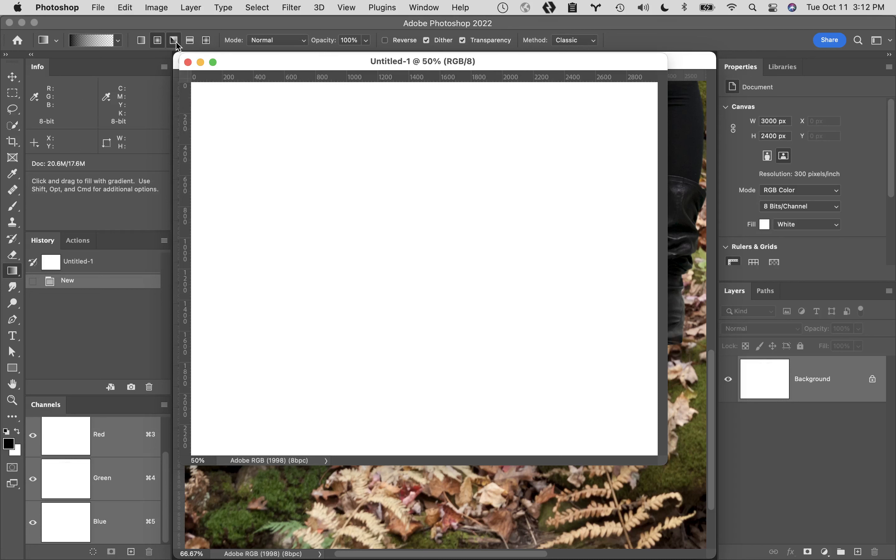
pyautogui.click(173, 40)
pyautogui.moveTo(393, 238); pyautogui.dragTo(473, 372)
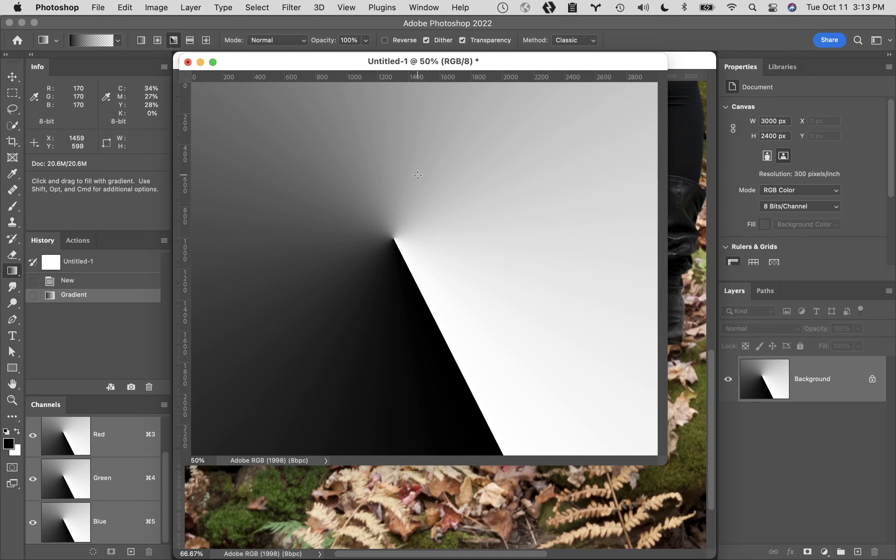
pyautogui.press('super+z')
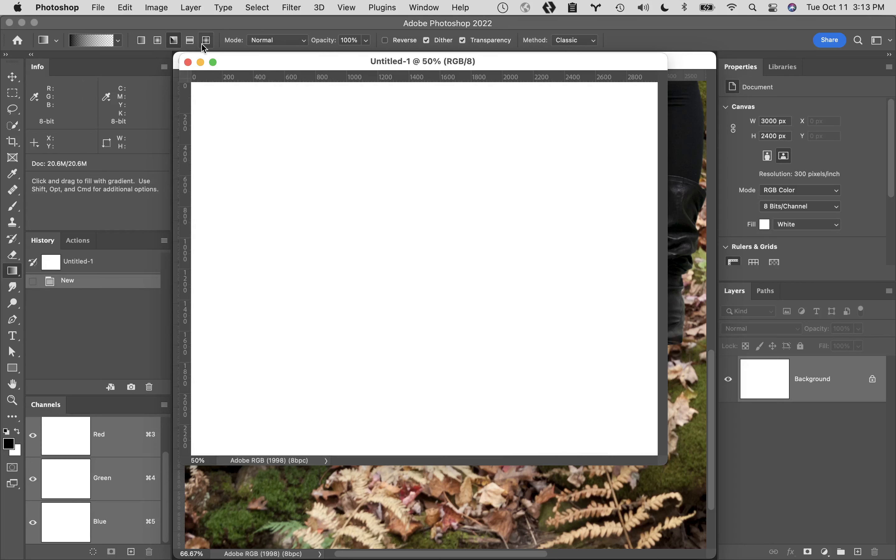
# - Try three overlapping reflected gradients down the canvas, and refill the canvas with white
pyautogui.click(190, 40)
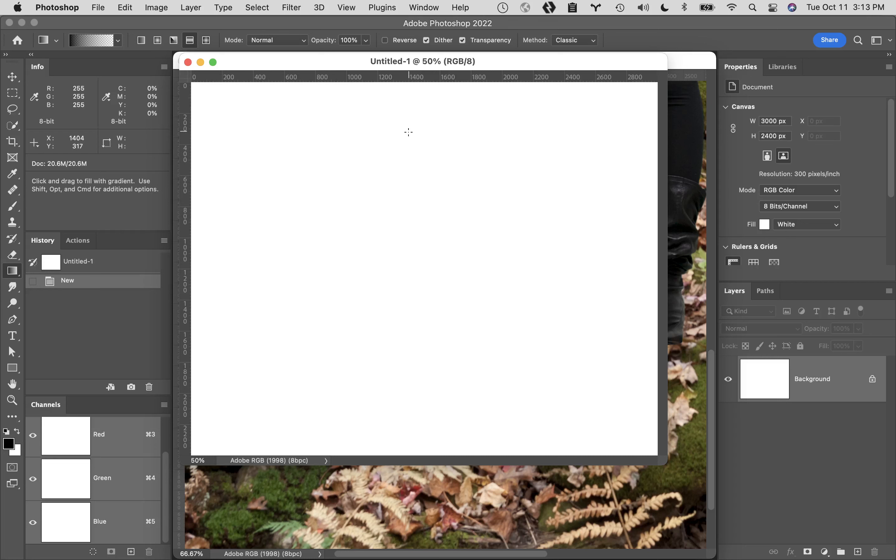
pyautogui.moveTo(409, 132); pyautogui.dragTo(410, 389)
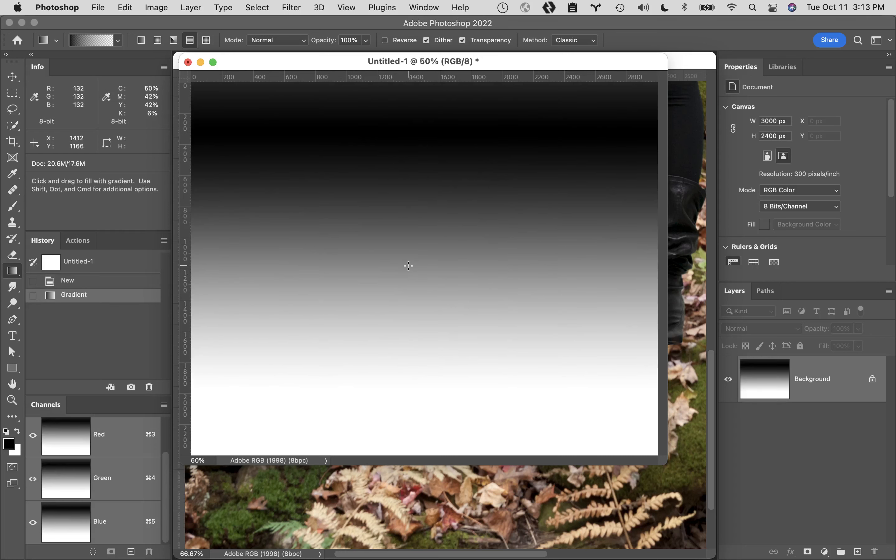
pyautogui.moveTo(411, 260); pyautogui.dragTo(410, 411)
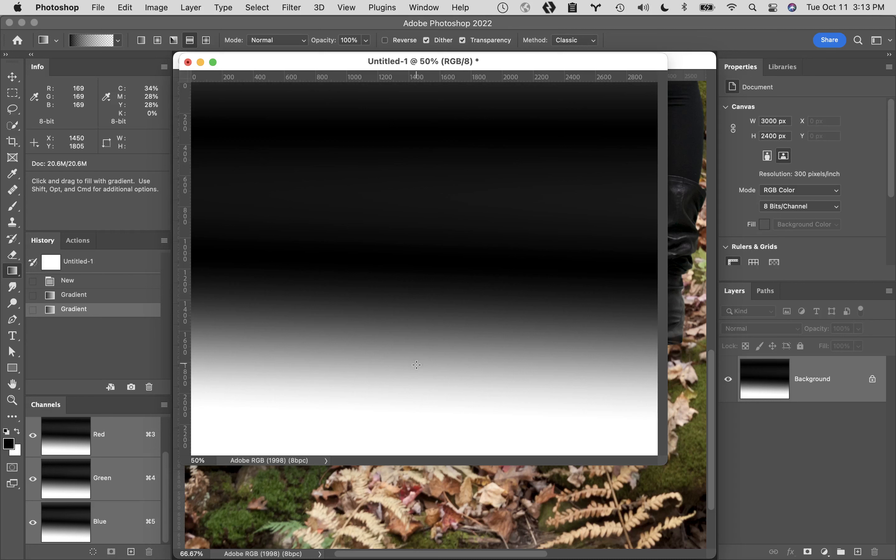
pyautogui.moveTo(417, 362); pyautogui.dragTo(416, 429)
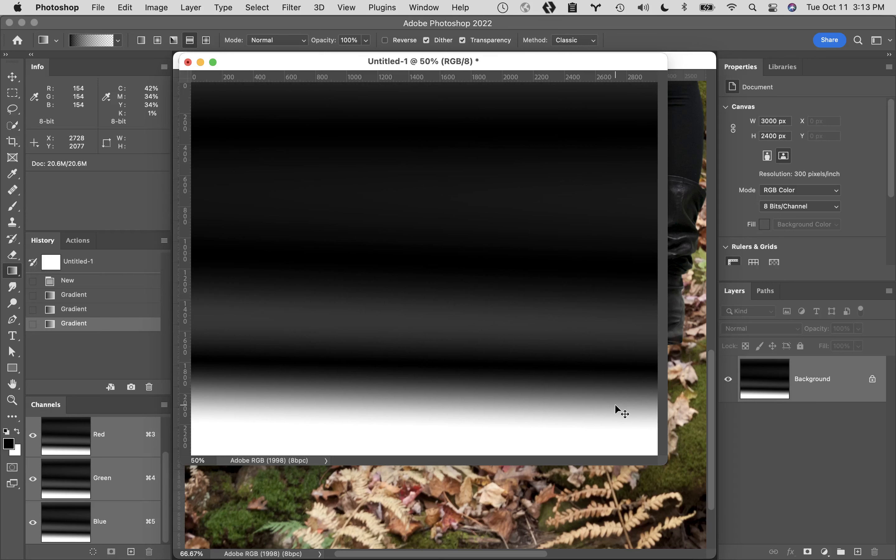
pyautogui.press('super+BackSpace')
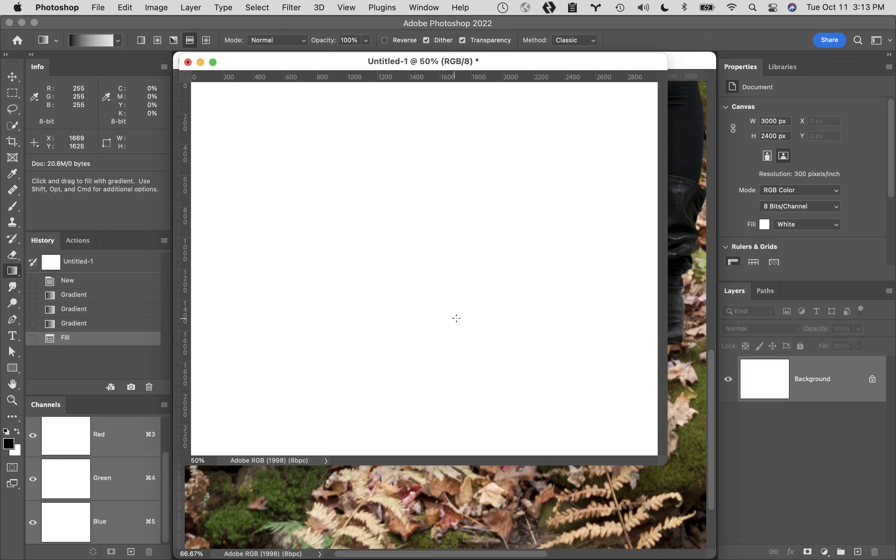
# - Try a narrow reflected gradient band across the lower canvas and a diamond gradient near its middle, undoing each one
pyautogui.moveTo(412, 340); pyautogui.dragTo(413, 400)
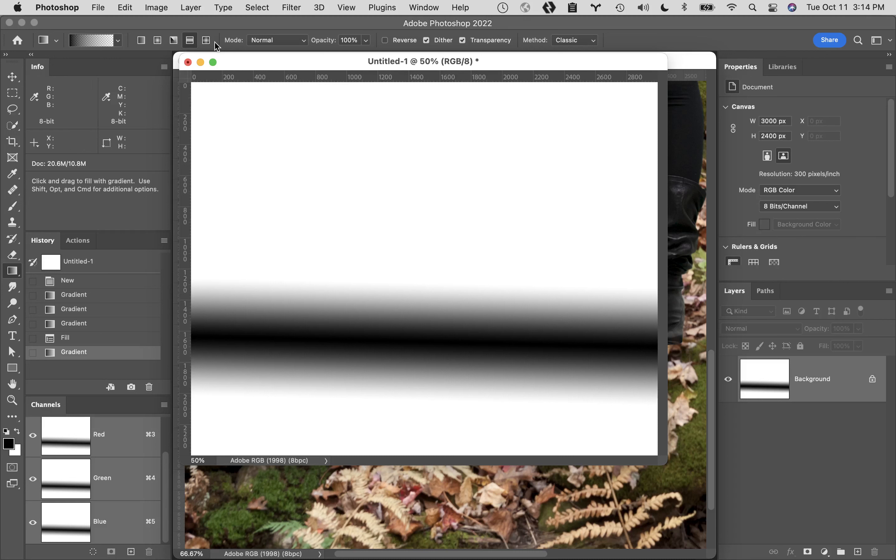
pyautogui.press('super+z')
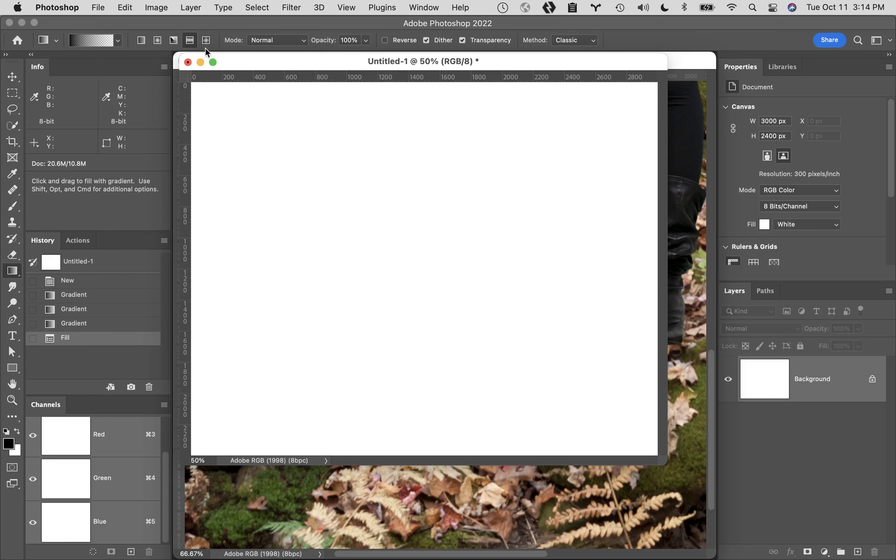
pyautogui.click(206, 40)
pyautogui.moveTo(403, 227); pyautogui.dragTo(428, 348)
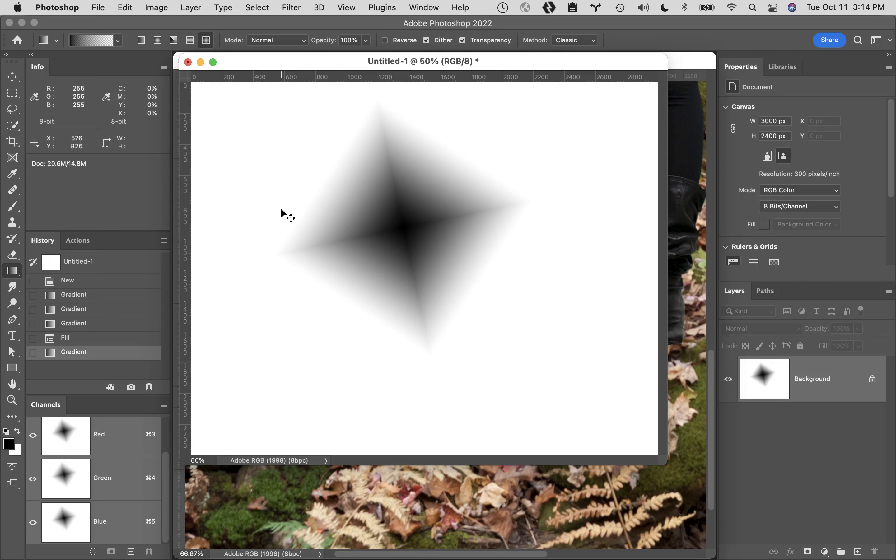
pyautogui.press('super+z')
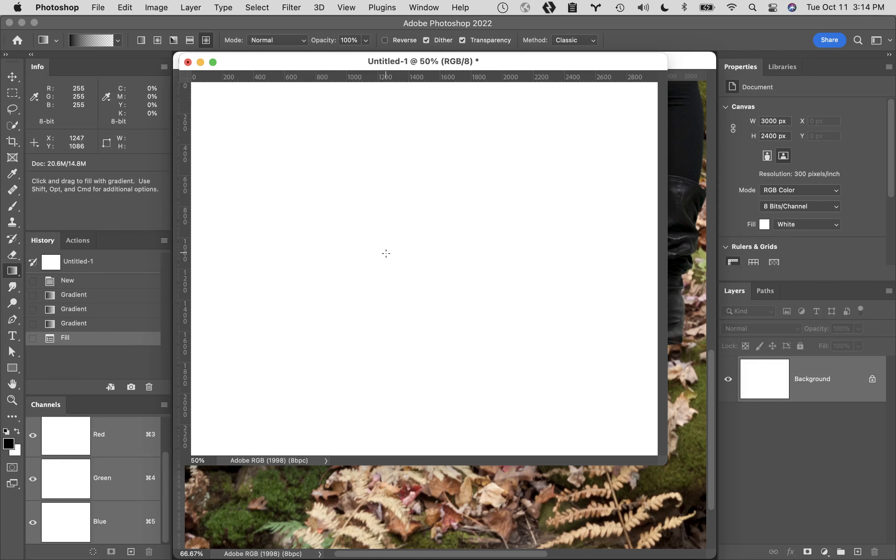
# - Set the gradient type to radial, test it with one large gradient, and close the scratch document without saving
pyautogui.click(160, 43)
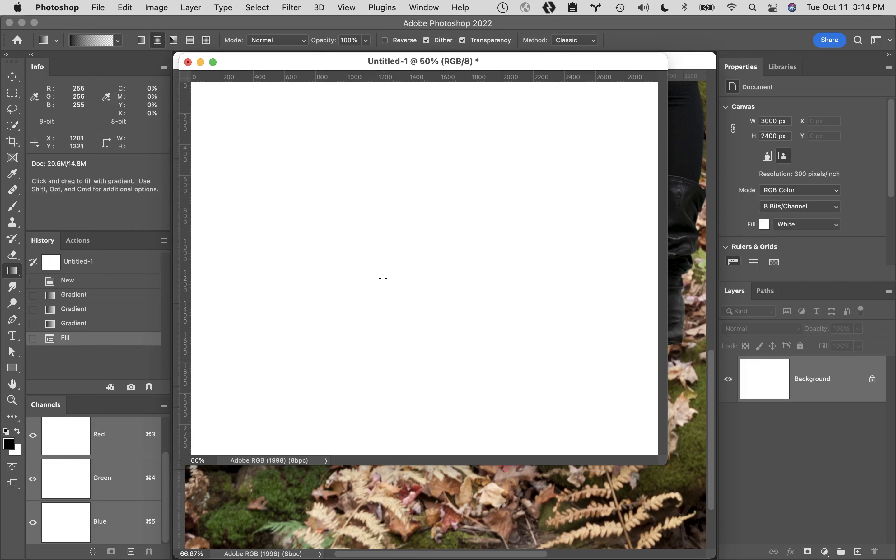
pyautogui.moveTo(383, 198); pyautogui.dragTo(460, 333)
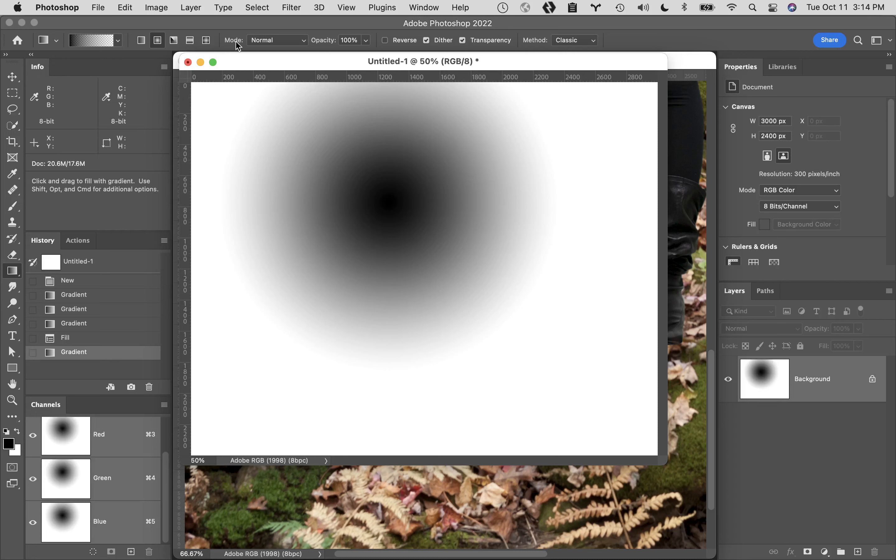
pyautogui.click(188, 62)
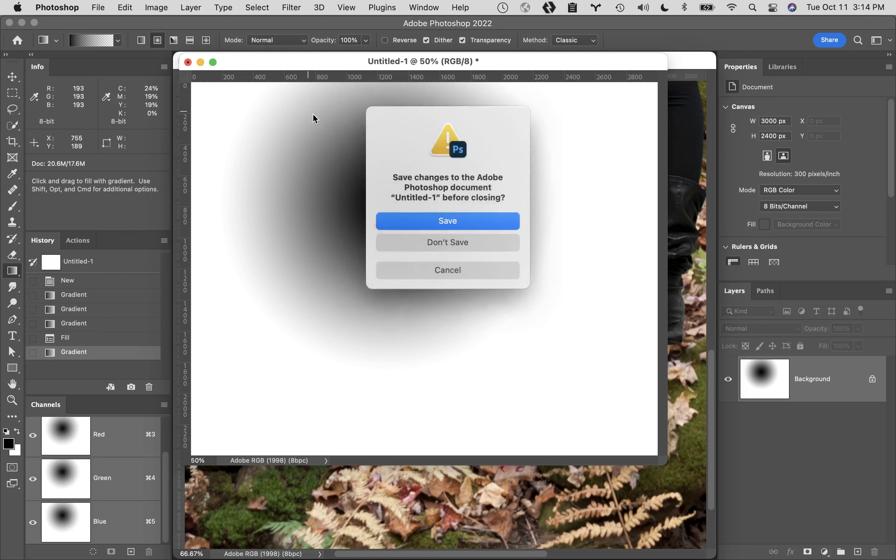
pyautogui.click(448, 239)
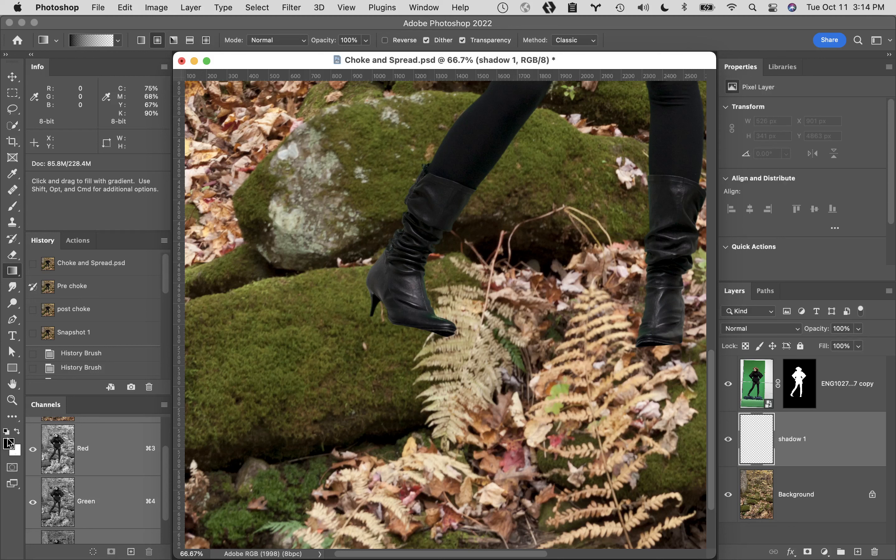
# - Switch to Keynote, close the Digital Fund Part I slideshow, and switch back to Photoshop
pyautogui.click(118, 41)
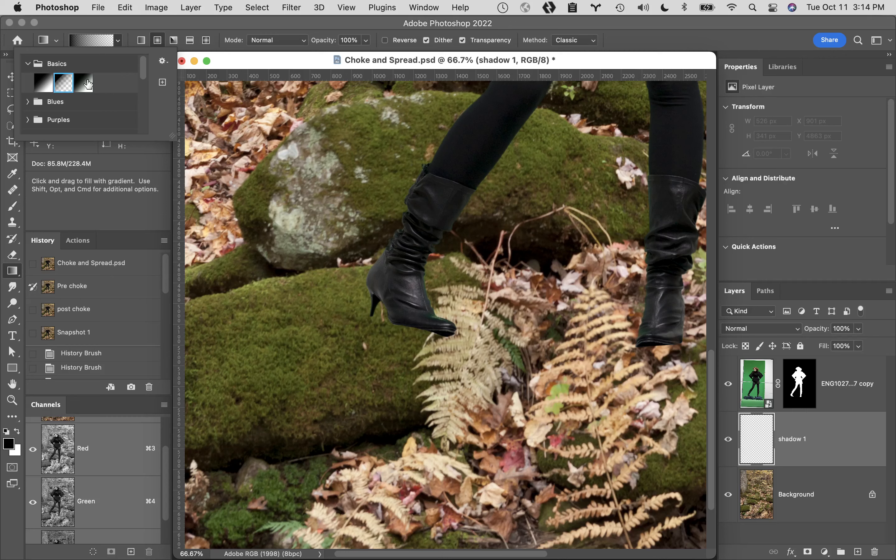
pyautogui.press('super+Tab')
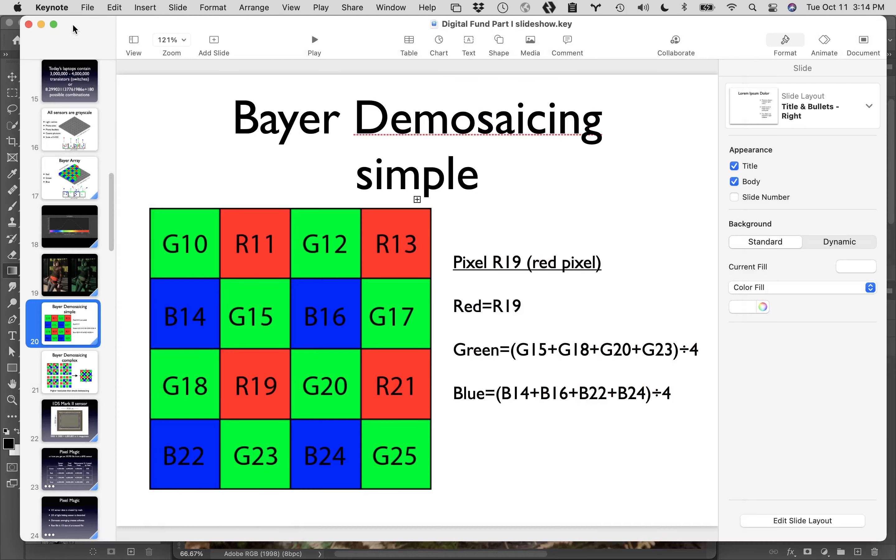
pyautogui.press('super+w')
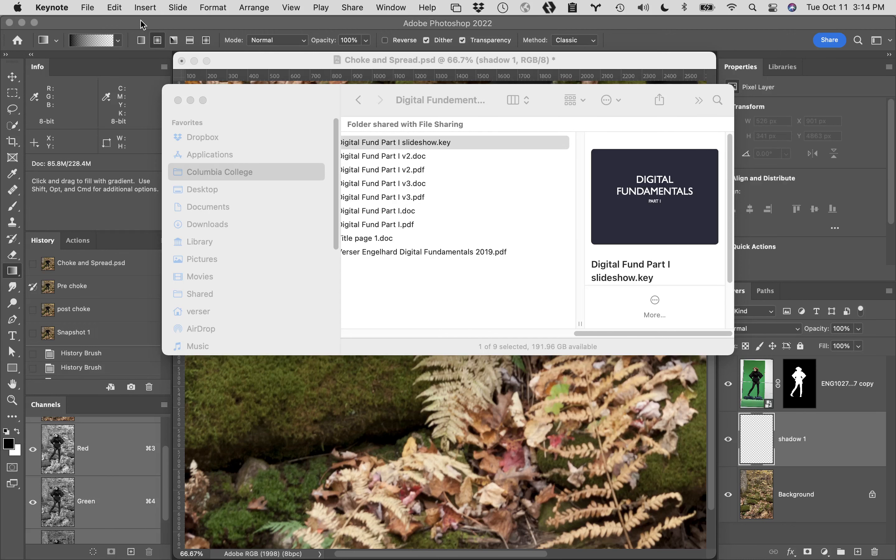
pyautogui.press('super+Tab')
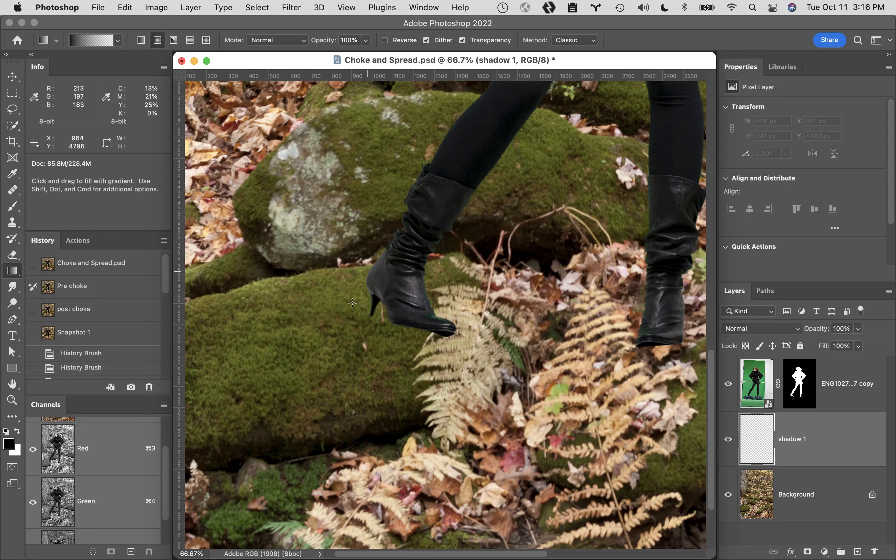
# - Draw a radial gradient about 859 px across over the upper rock on the shadow 1 layer, try flattening it one-sidedly, and undo that flattening
pyautogui.rightClick(13, 271)
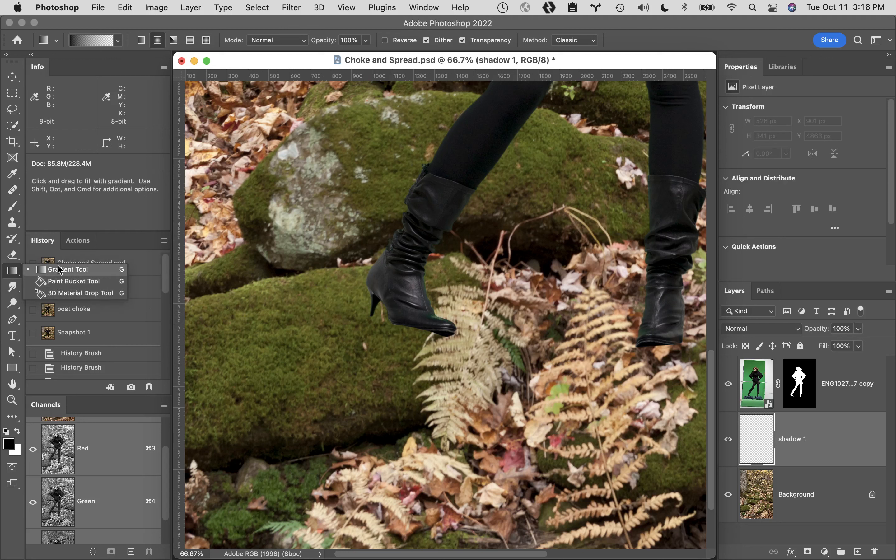
pyautogui.click(69, 269)
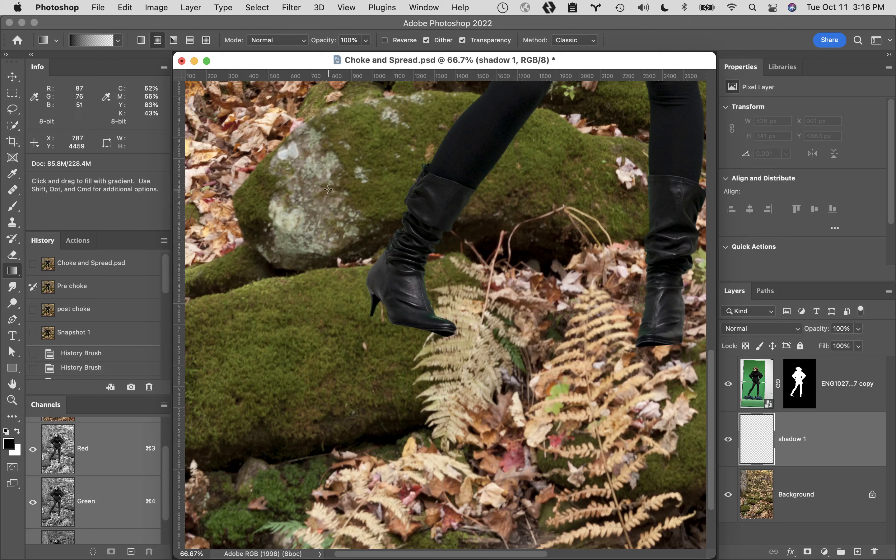
pyautogui.moveTo(326, 200); pyautogui.dragTo(337, 287)
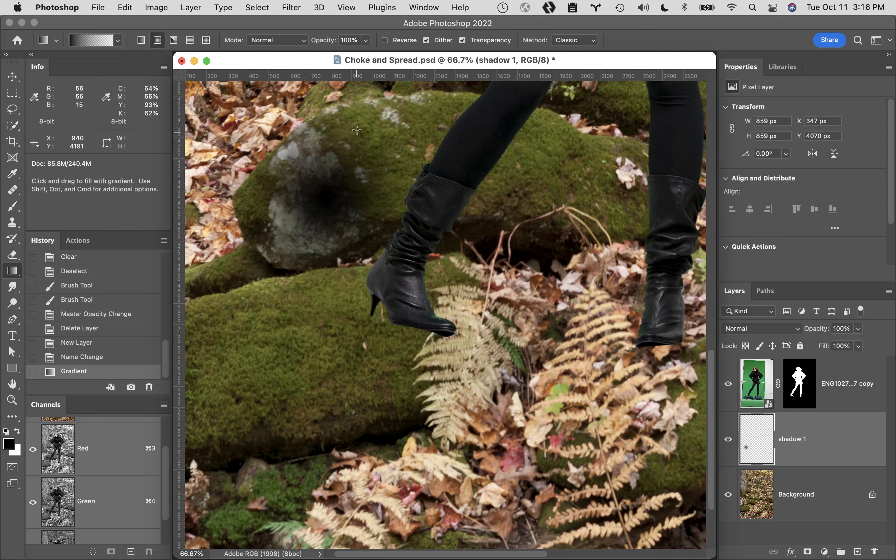
pyautogui.press('super+t')
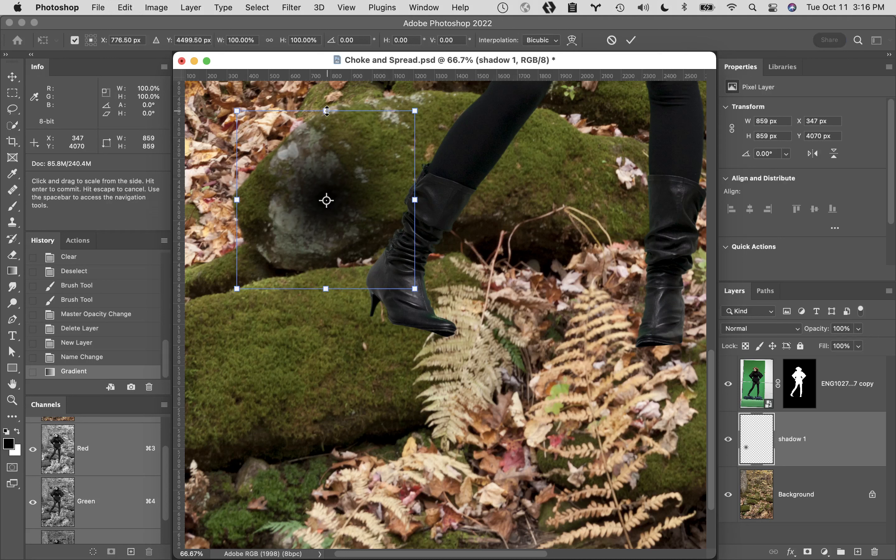
pyautogui.moveTo(324, 107); pyautogui.dragTo(329, 203)
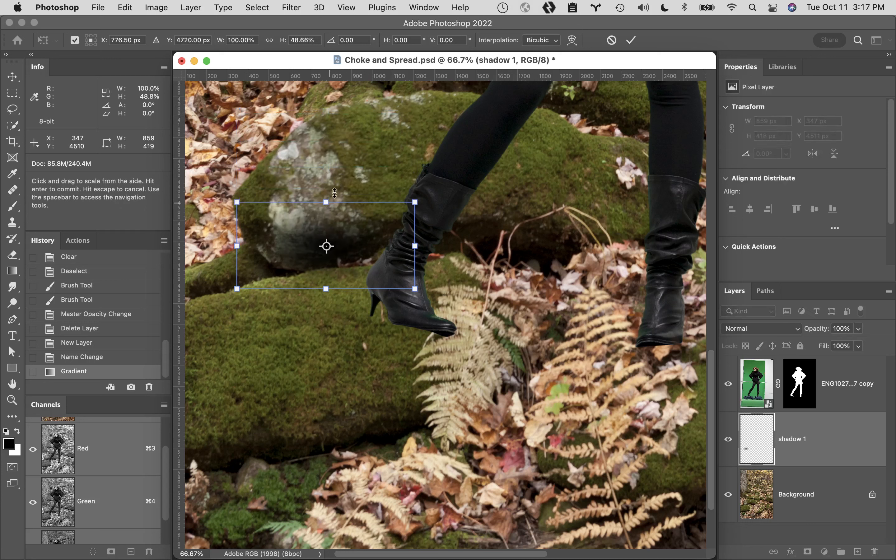
pyautogui.press('super+z')
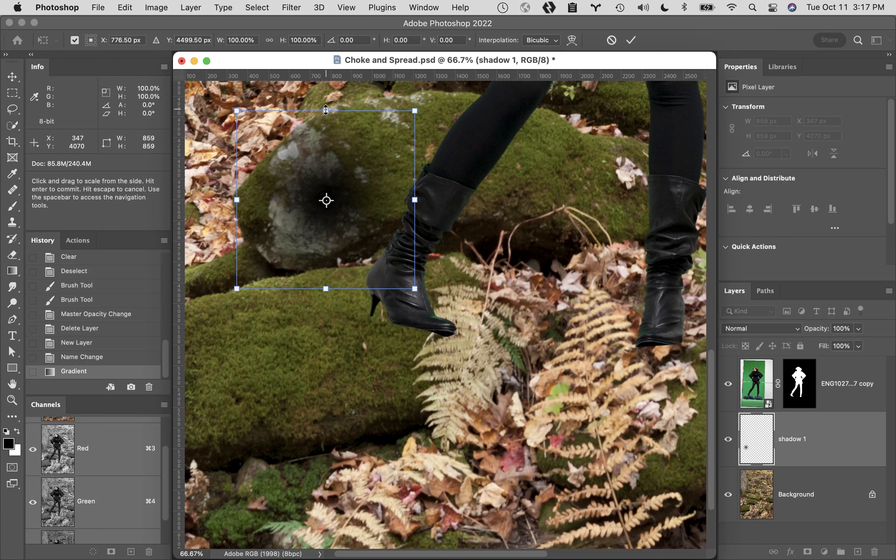
# - Flatten the gradient about its centre to about 16% height and stretch it to about 117% width
pyautogui.moveTo(326, 110); pyautogui.dragTo(324, 180)
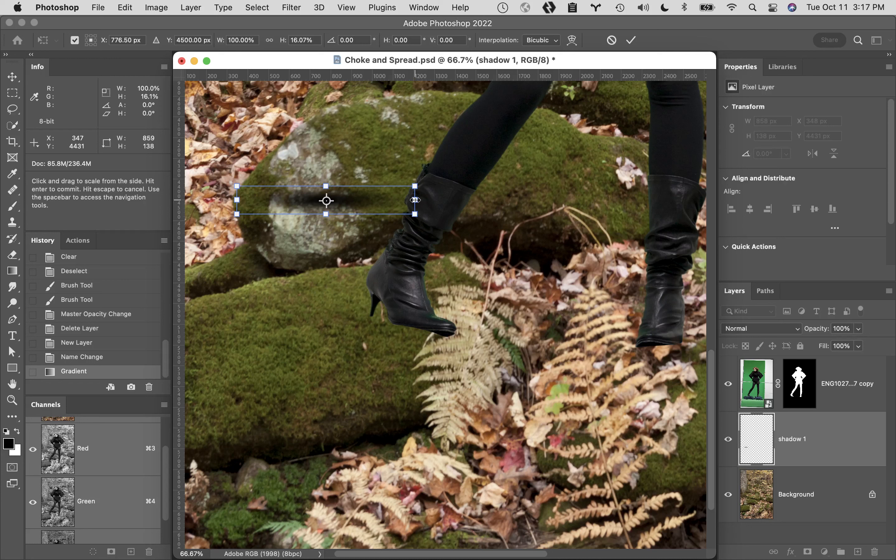
pyautogui.moveTo(415, 200); pyautogui.dragTo(434, 202)
pyautogui.moveTo(434, 201); pyautogui.dragTo(430, 200)
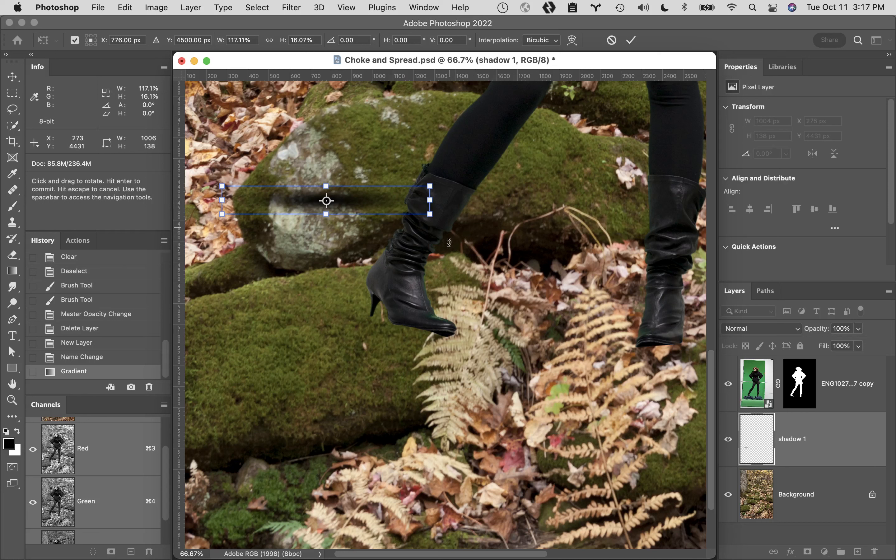
# - Narrow the shadow to about 79% width, rotate it about 14°, place it beneath the front boot, and apply the transform
pyautogui.moveTo(448, 243); pyautogui.dragTo(448, 340)
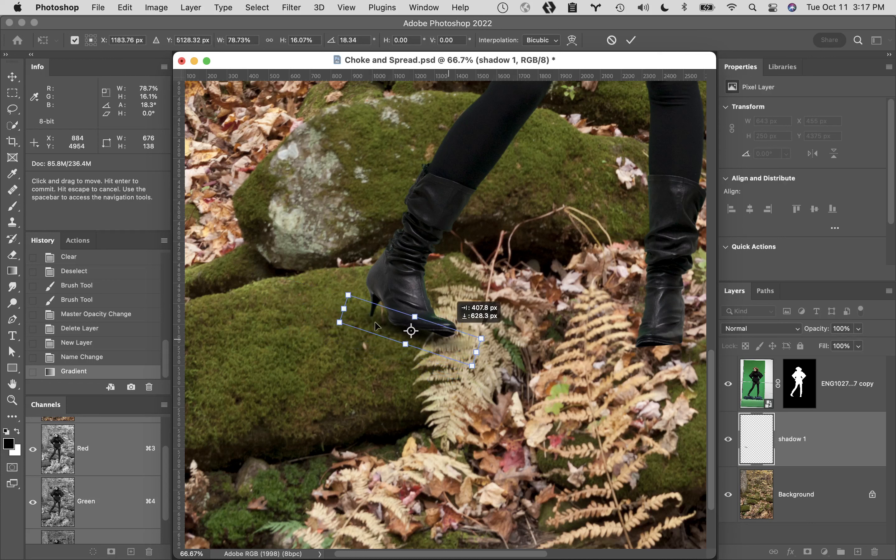
pyautogui.moveTo(331, 257); pyautogui.dragTo(326, 266)
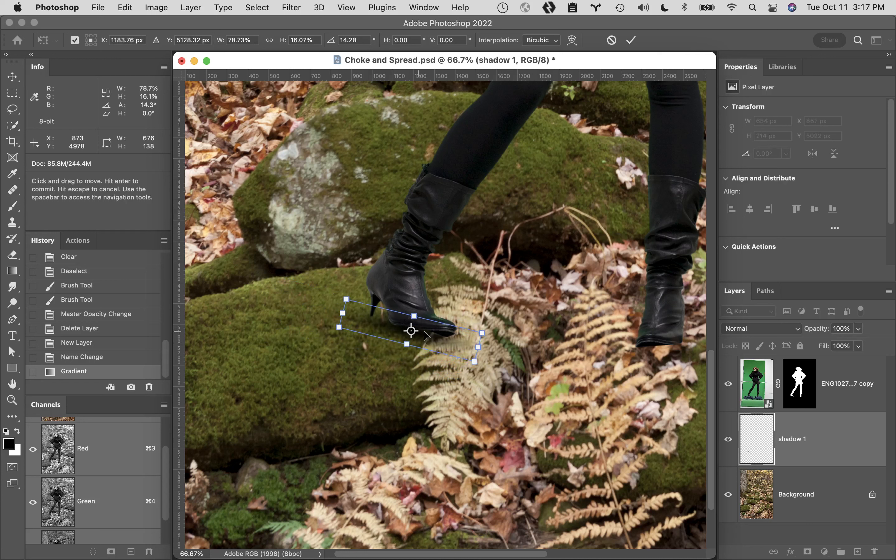
pyautogui.moveTo(432, 341)
pyautogui.mouseDown()
pyautogui.moveTo(435, 350)
pyautogui.moveTo(444, 339)
pyautogui.moveTo(441, 346)
pyautogui.mouseUp()
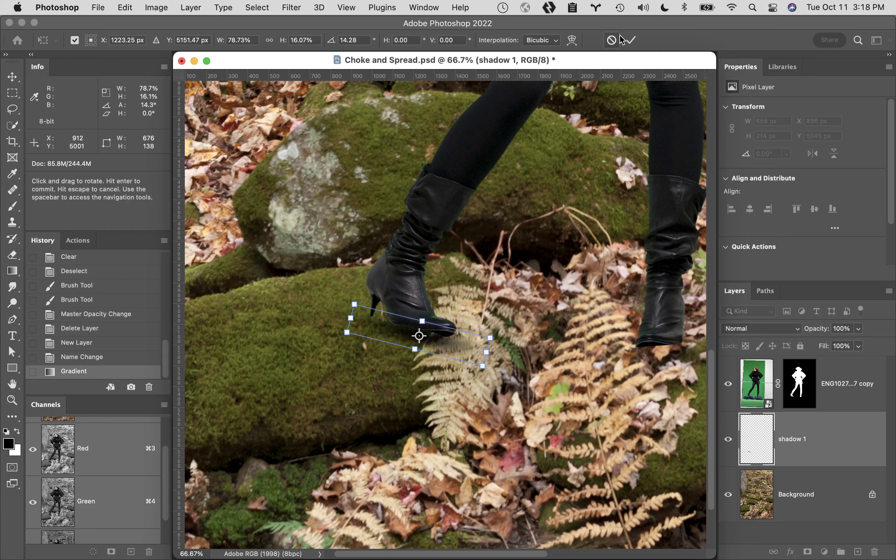
pyautogui.click(633, 41)
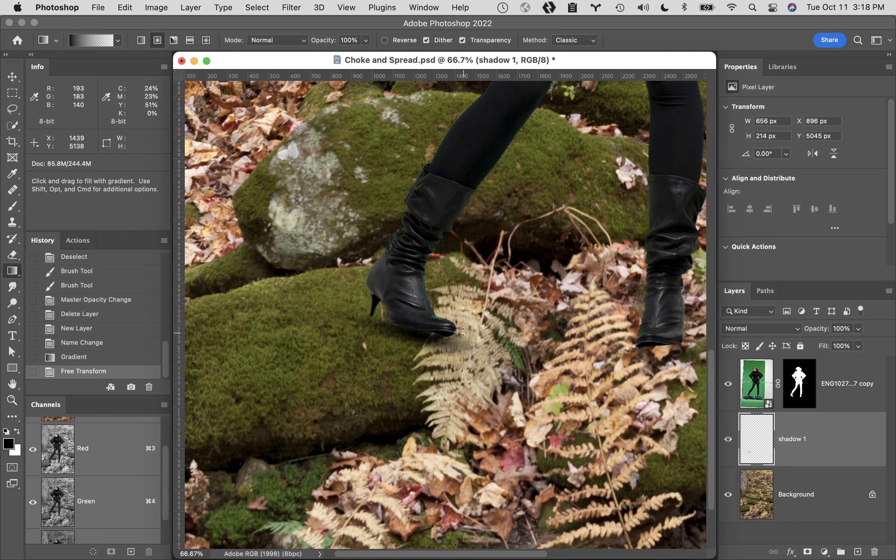
# - Softly erase the shadow spilling past the boot's toe, nudge it up about 14 px, and compare the image with it hidden and shown
pyautogui.press('e')
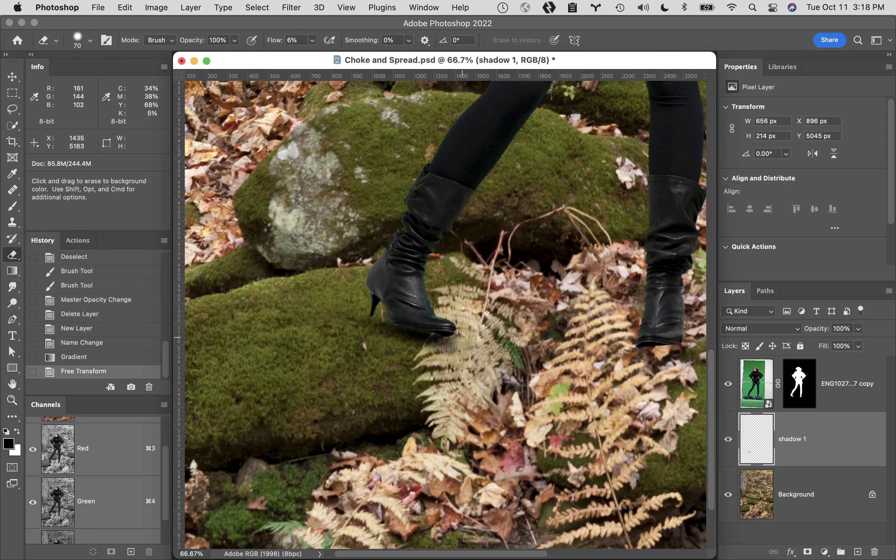
pyautogui.moveTo(456, 346); pyautogui.dragTo(480, 328)
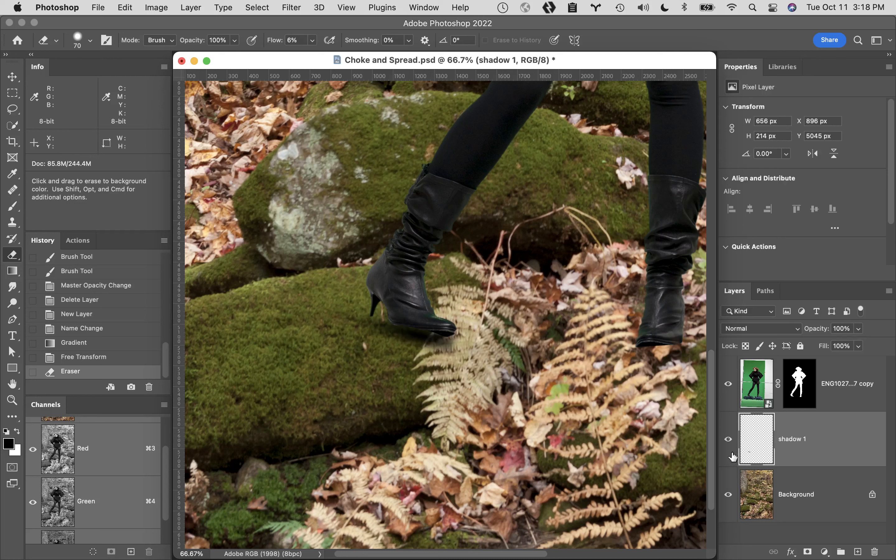
pyautogui.press('v')
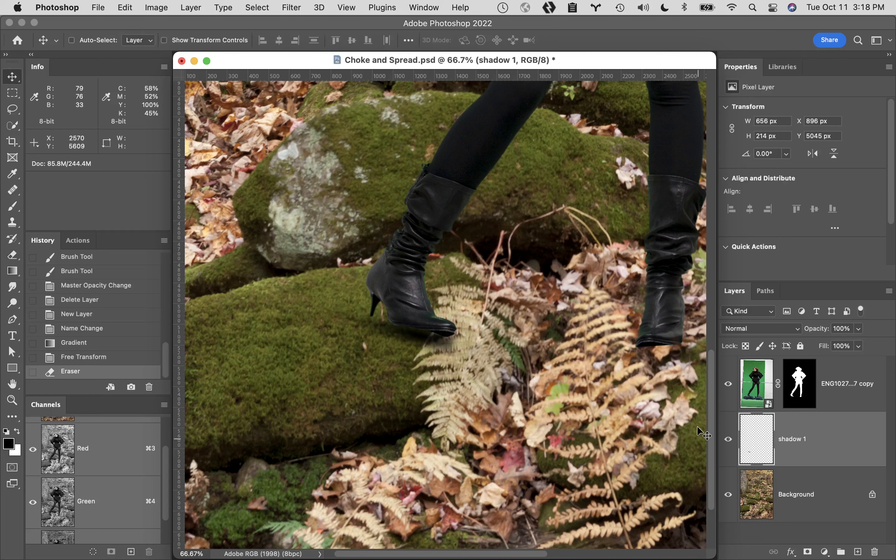
pyautogui.press('Up')
pyautogui.press('Up')
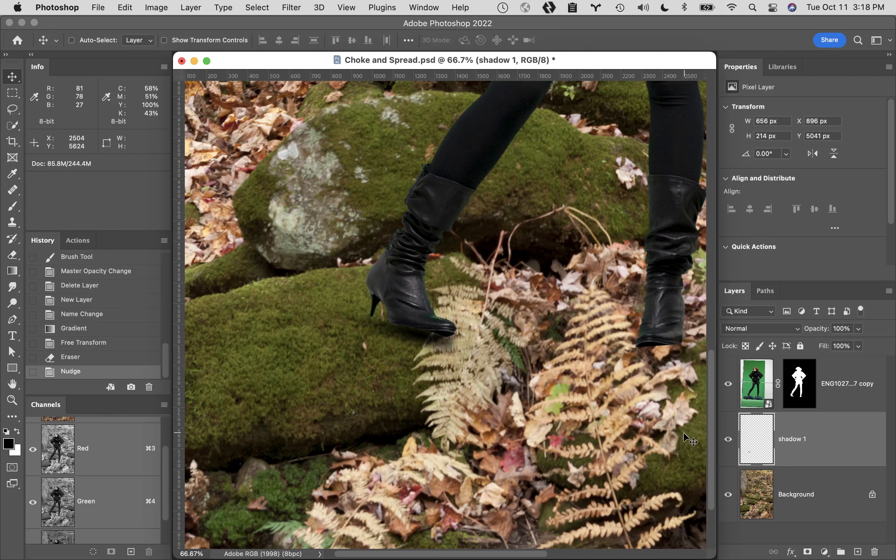
pyautogui.press('Up')
pyautogui.press('Up')
pyautogui.press('Up')
pyautogui.press('Up')
pyautogui.press('Up')
pyautogui.press('Up')
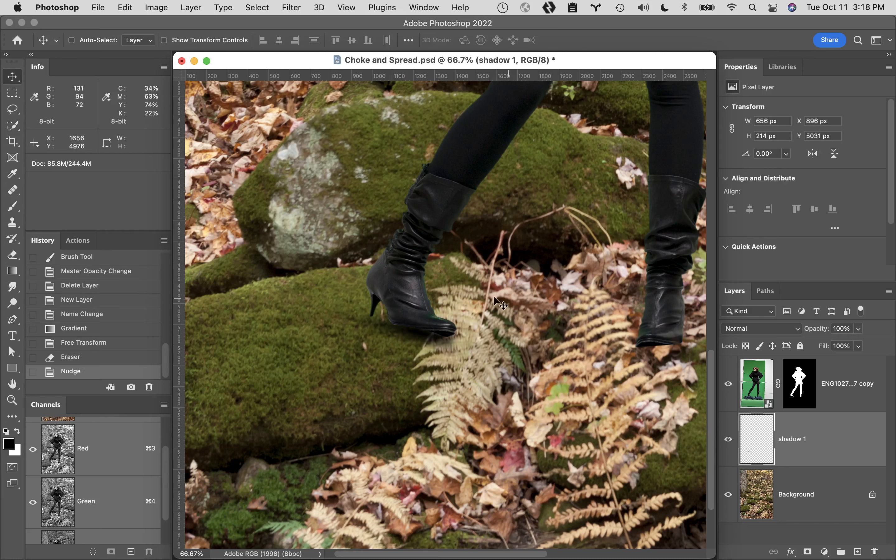
pyautogui.click(728, 441)
pyautogui.click(729, 441)
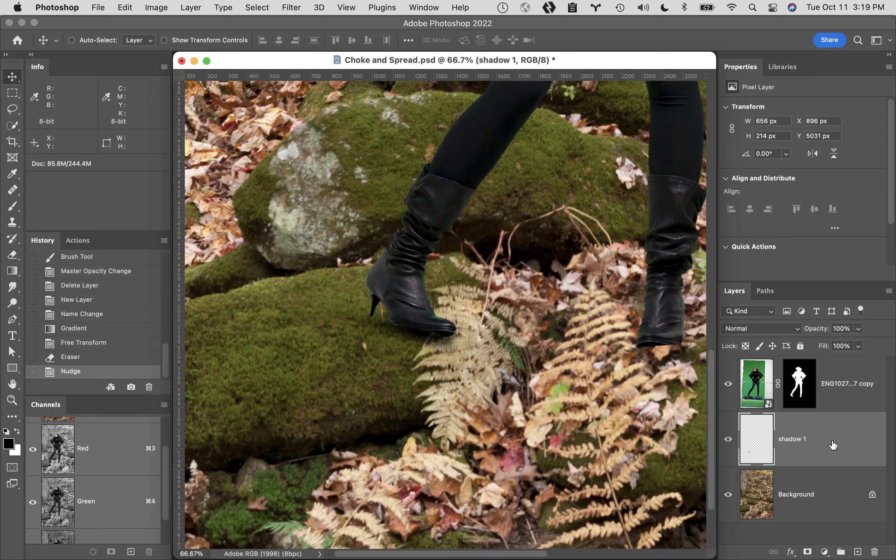
# - Delete the shadow 1 layer and replace it with a new empty layer named shadow 1 above the Background
pyautogui.moveTo(837, 445); pyautogui.dragTo(874, 552)
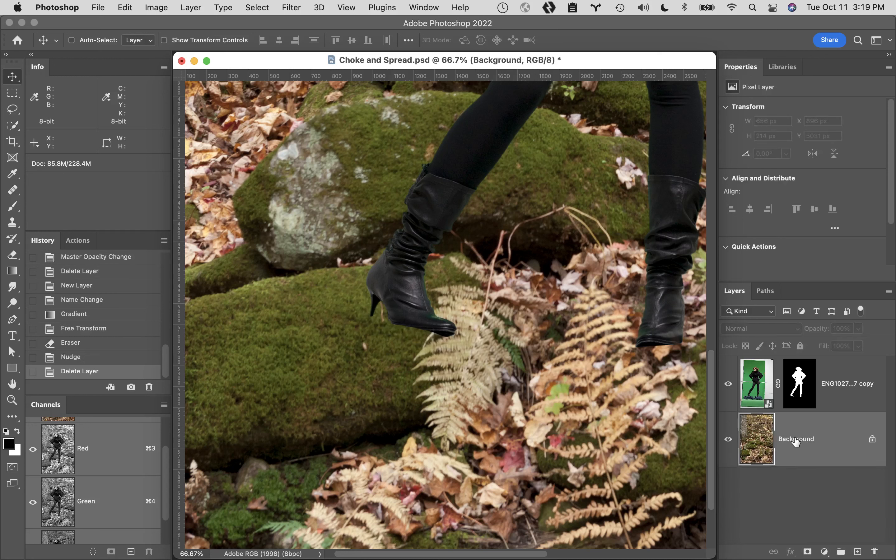
pyautogui.click(857, 552)
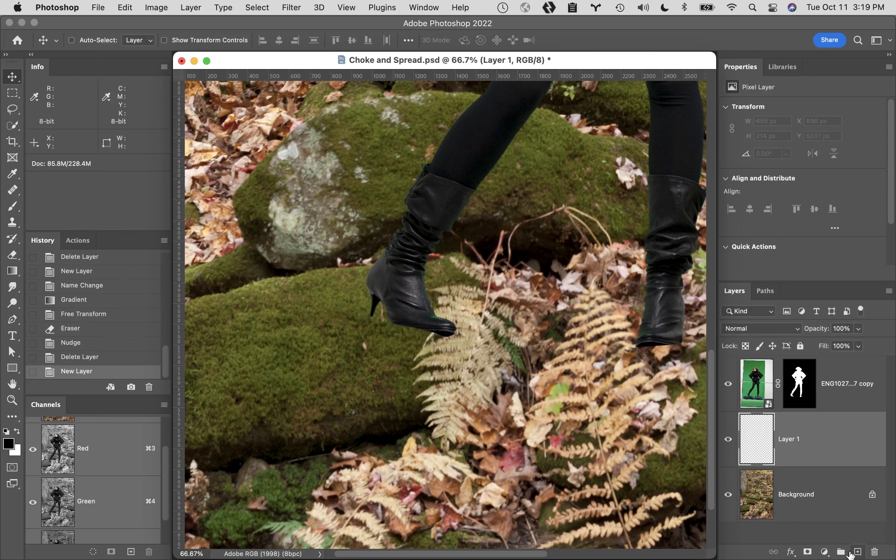
pyautogui.doubleClick(791, 439)
pyautogui.write('shadow 1')
pyautogui.press('Return')
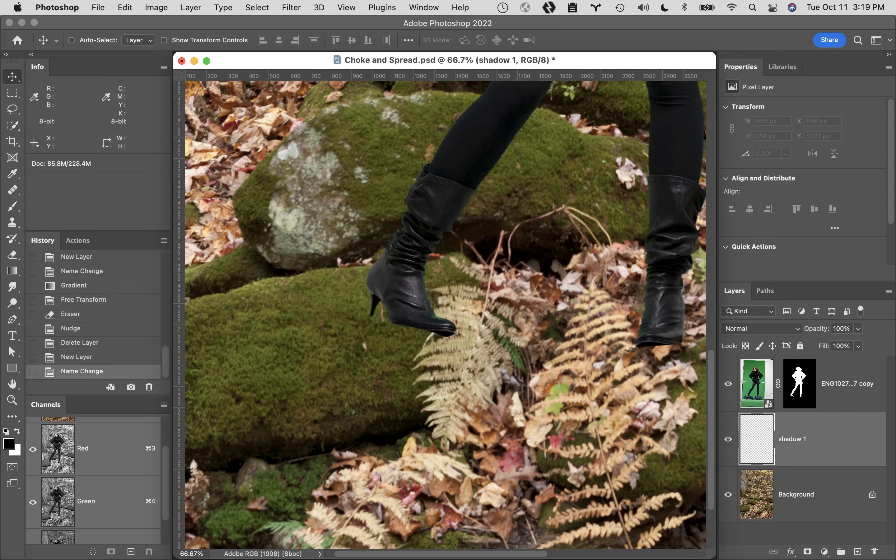
# - Draw a radial gradient about 997 px across over the upper rock and transform it to about 72% width and 14% height
pyautogui.press('g')
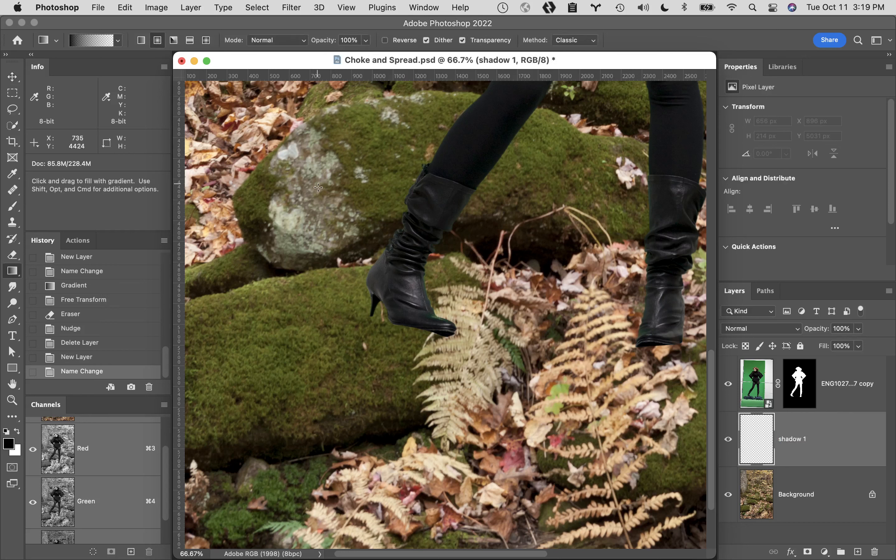
pyautogui.moveTo(317, 184); pyautogui.dragTo(330, 288)
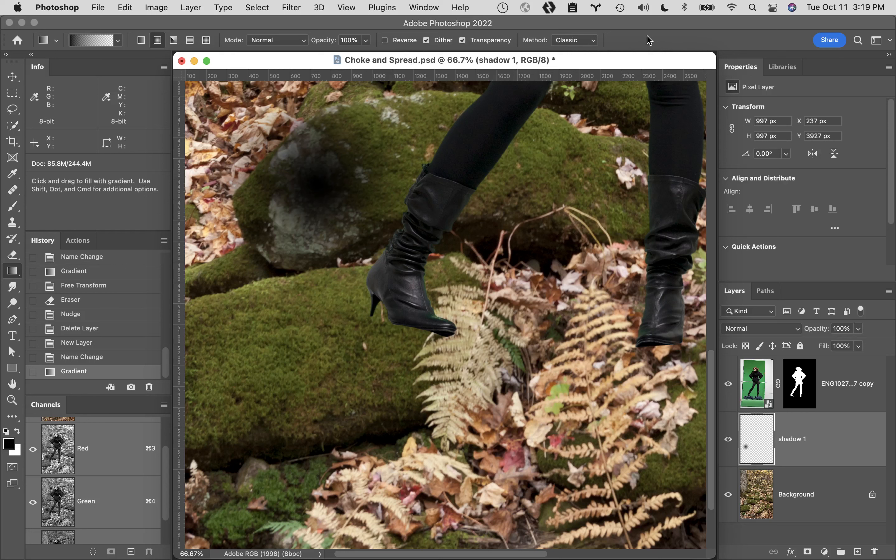
pyautogui.press('cmd+t')
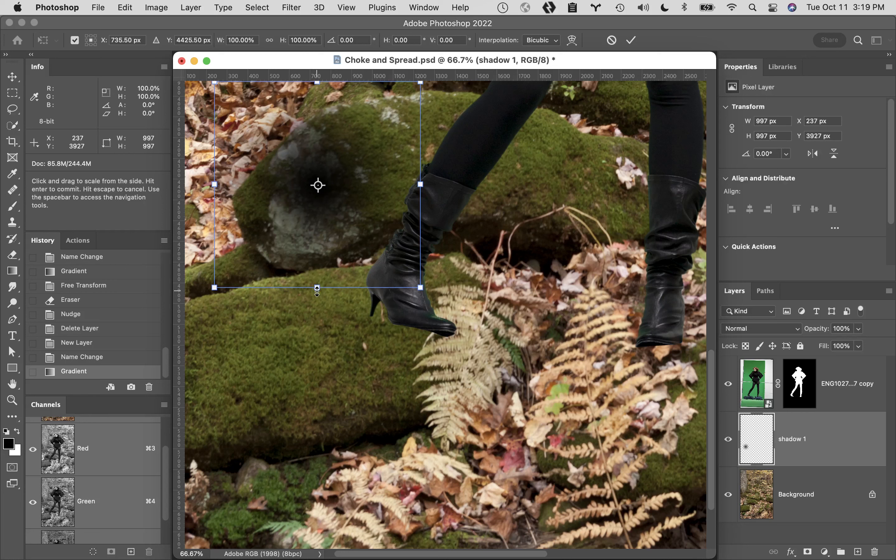
pyautogui.moveTo(317, 288); pyautogui.dragTo(317, 203)
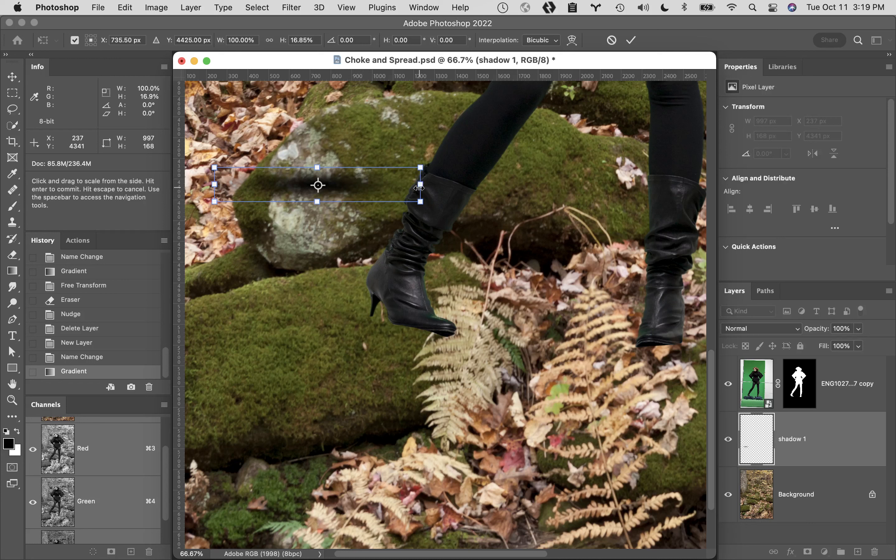
pyautogui.moveTo(419, 185); pyautogui.dragTo(390, 184)
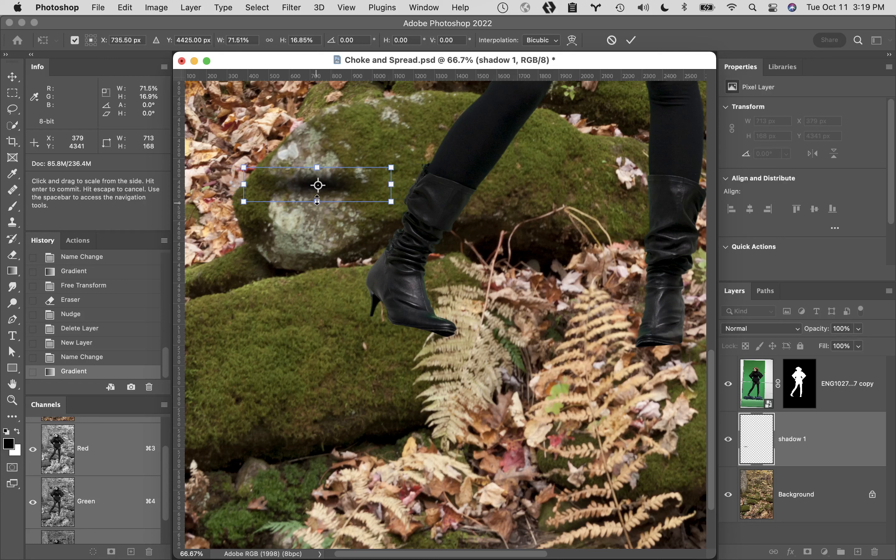
pyautogui.moveTo(317, 200); pyautogui.dragTo(317, 199)
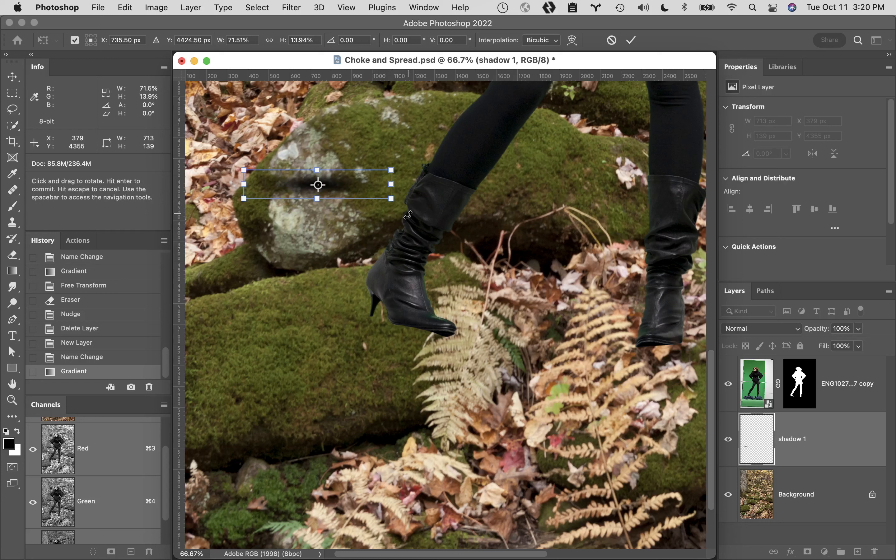
# - Rotate the flattened gradient about 18°, place it beneath the front boot's sole, and apply the transform
pyautogui.moveTo(407, 212); pyautogui.dragTo(395, 244)
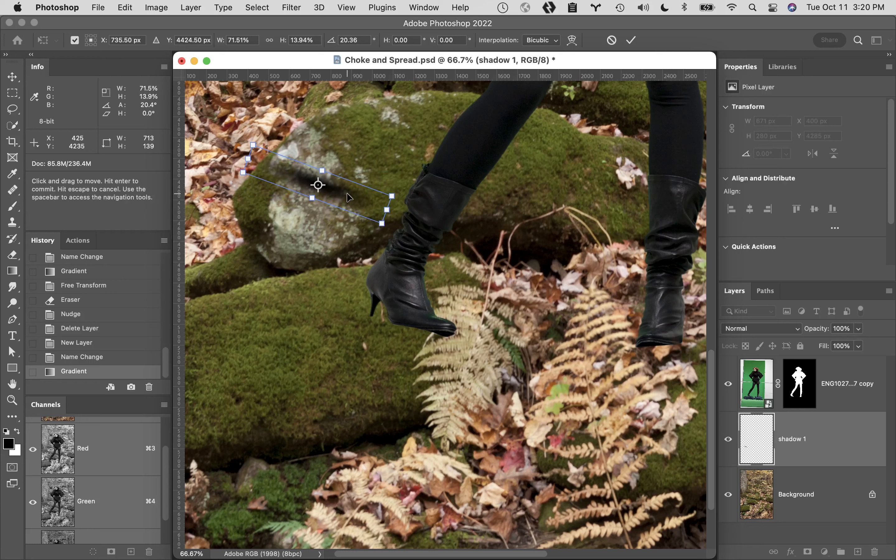
pyautogui.moveTo(349, 197); pyautogui.dragTo(432, 331)
pyautogui.moveTo(495, 380); pyautogui.dragTo(515, 358)
pyautogui.moveTo(433, 340); pyautogui.dragTo(434, 339)
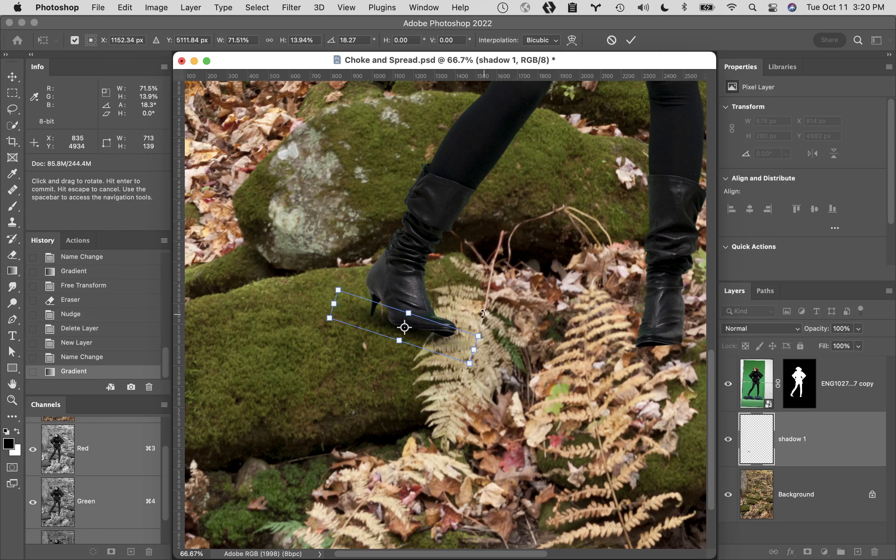
pyautogui.click(631, 40)
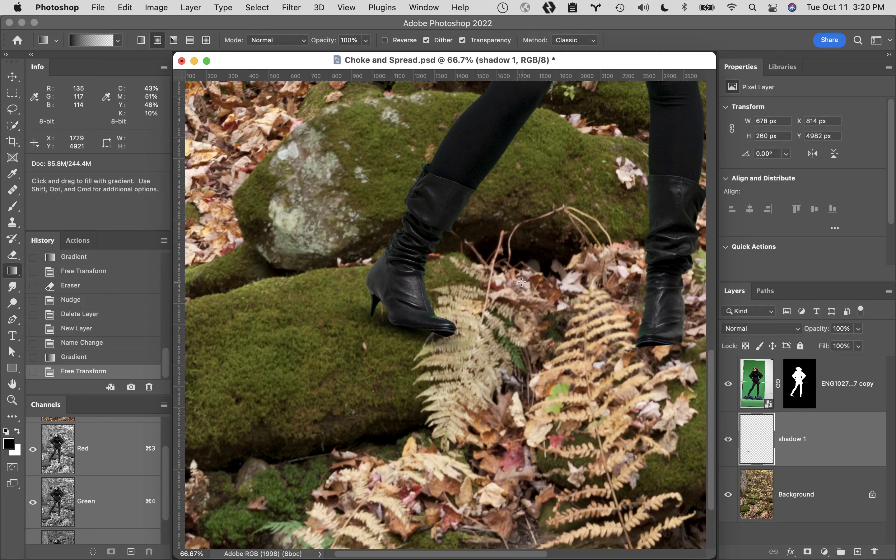
# - Softly erase the shadow extending past the front boot's toe with a 70 px eraser at 48% hardness and 6% flow
pyautogui.press('e')
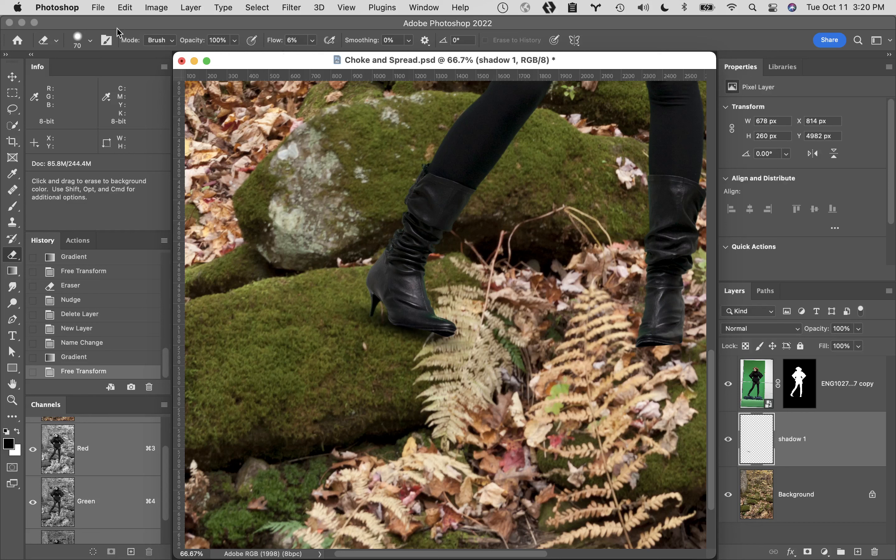
pyautogui.click(89, 41)
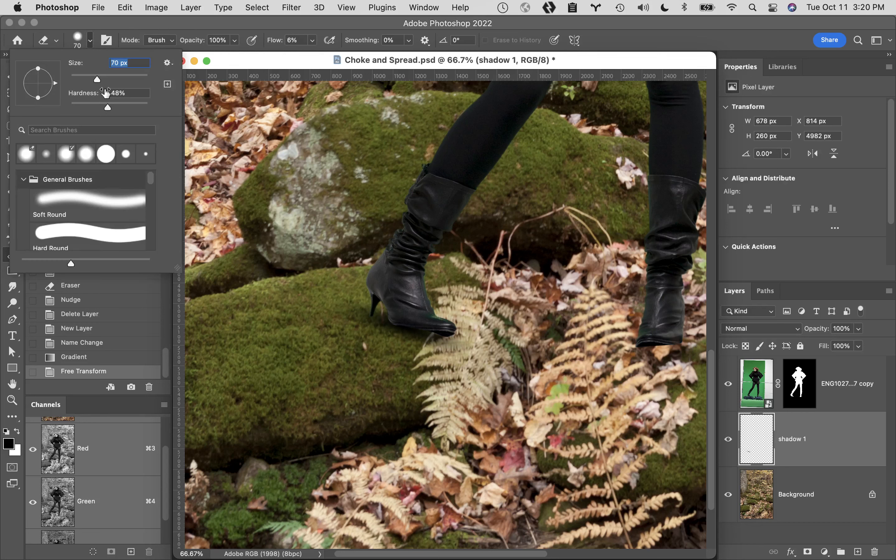
pyautogui.click(374, 25)
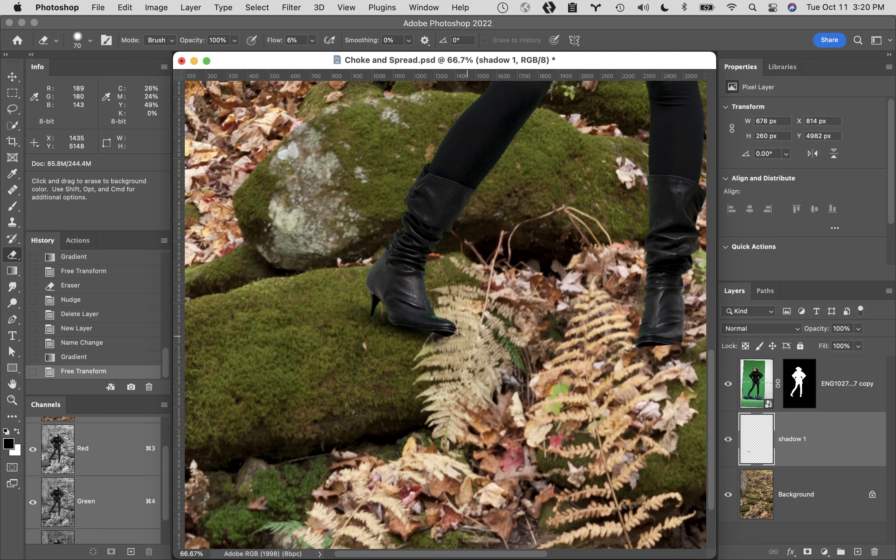
pyautogui.moveTo(463, 329); pyautogui.dragTo(478, 387)
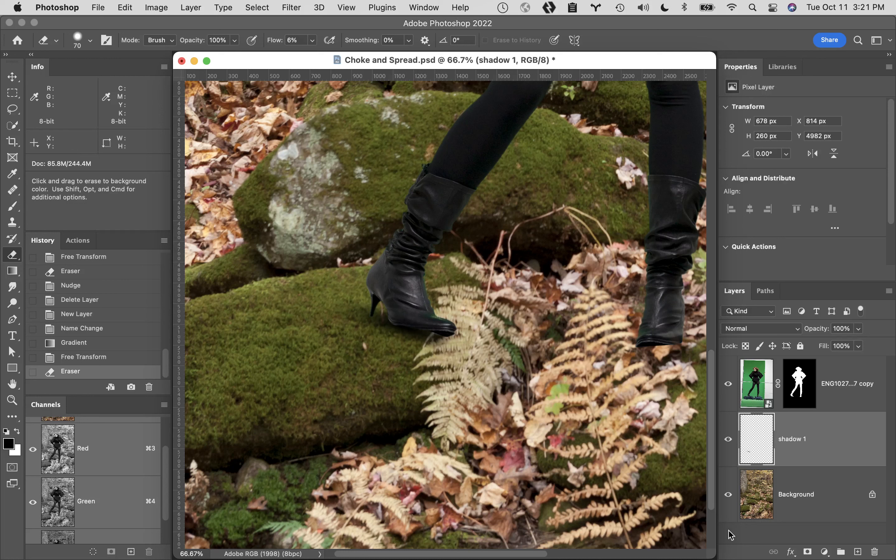
# - Add a new empty layer above shadow 1
pyautogui.click(858, 552)
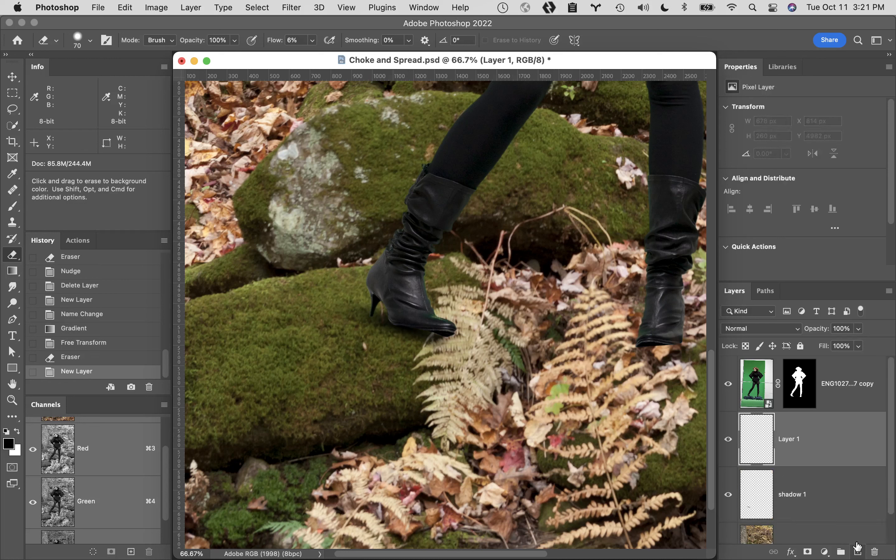
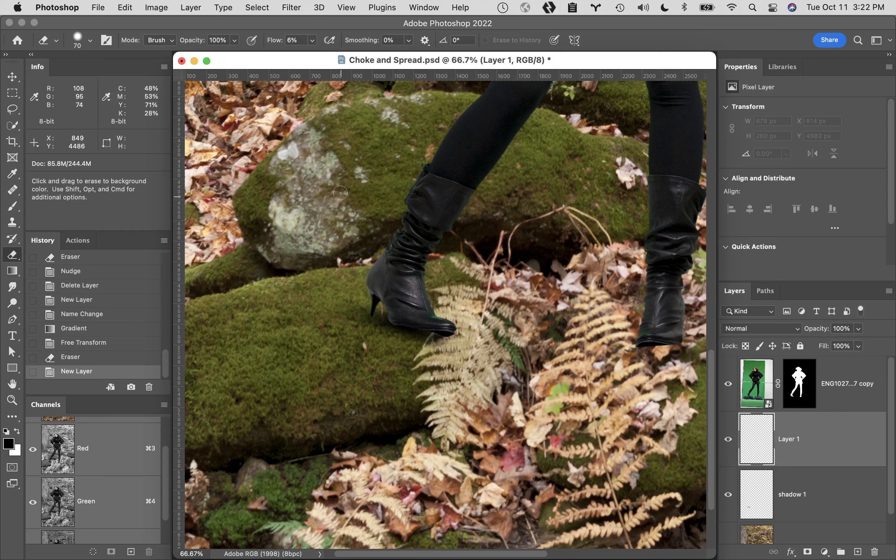
# - Draw a radial gradient about 946 px across over the upper rock and transform it to about 126% width and 10% height
pyautogui.press('g')
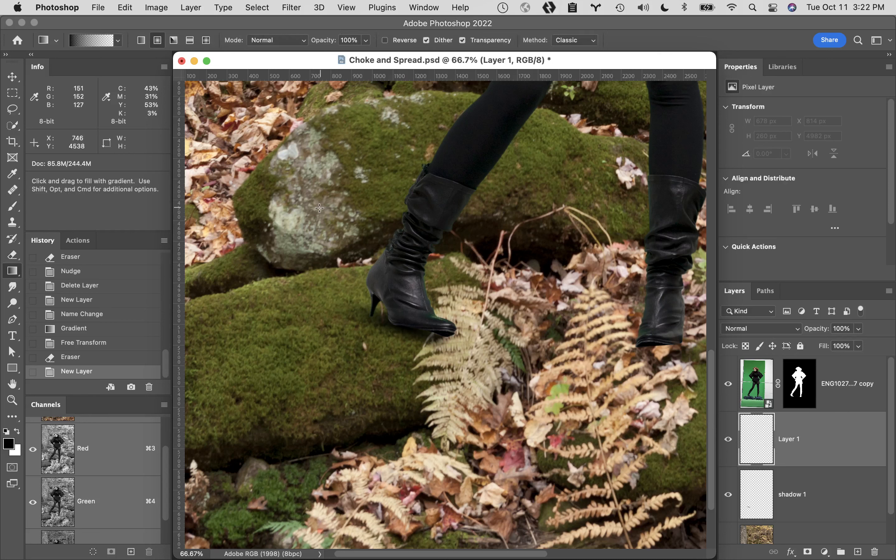
pyautogui.moveTo(318, 201); pyautogui.dragTo(318, 304)
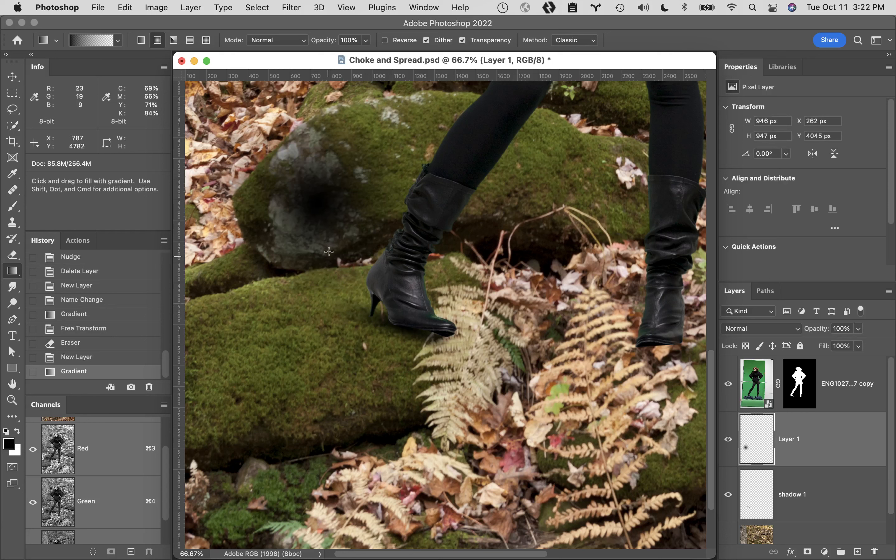
pyautogui.press('super+t')
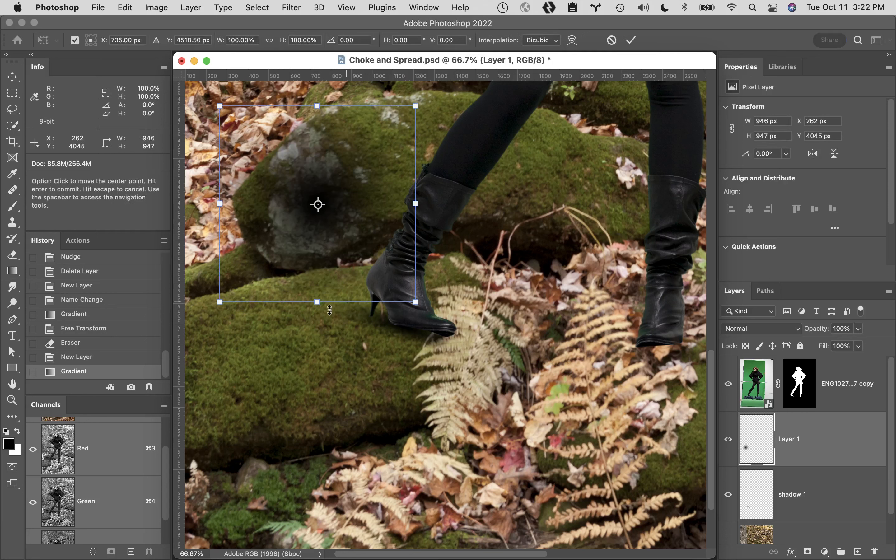
pyautogui.moveTo(317, 286); pyautogui.dragTo(318, 213)
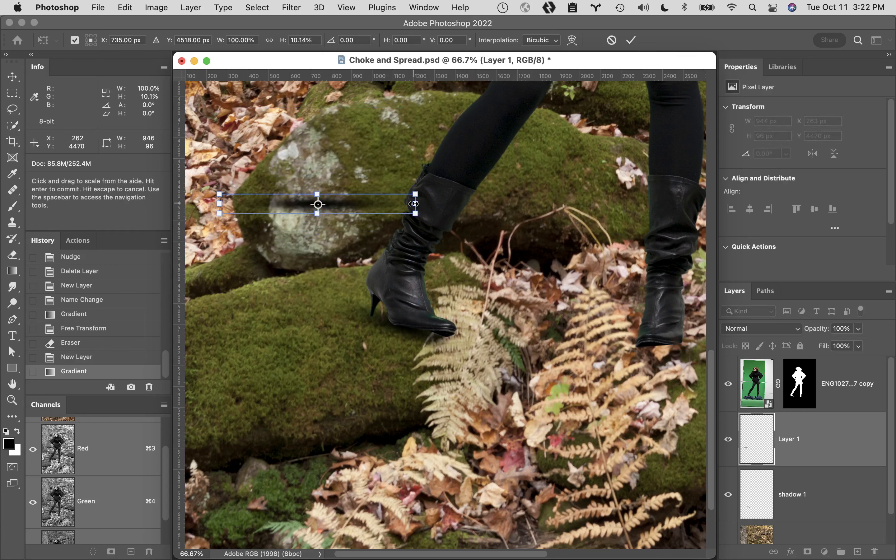
pyautogui.moveTo(414, 204); pyautogui.dragTo(441, 203)
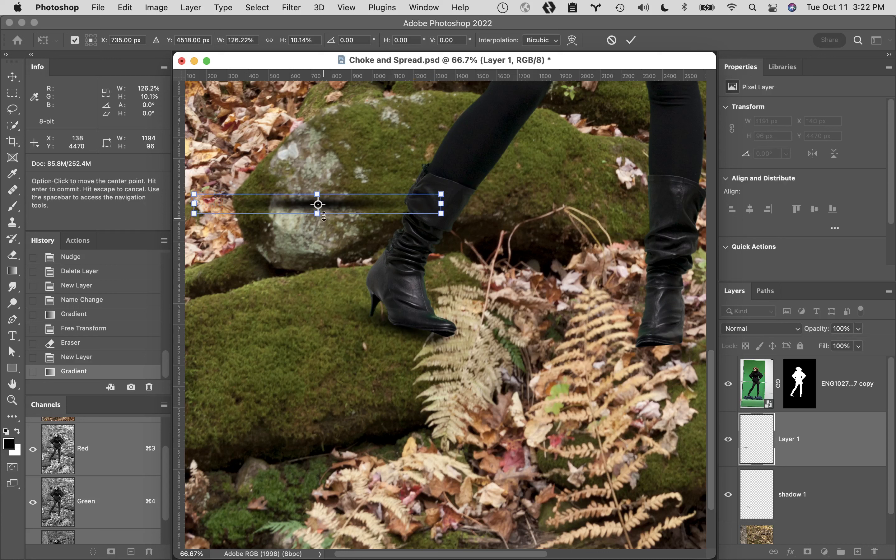
# - Rotate the thin gradient about 22°, place it along the front boot's heel and sole, and apply the transform
pyautogui.moveTo(318, 204); pyautogui.dragTo(318, 214)
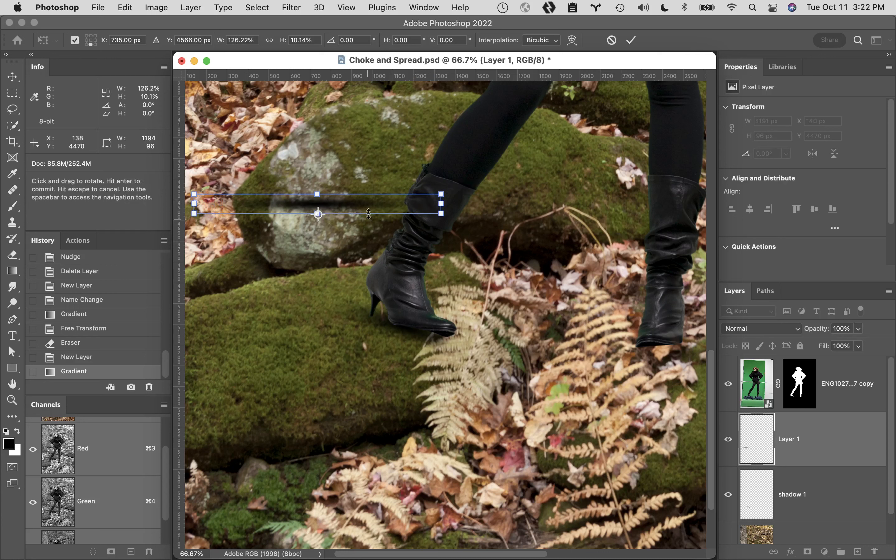
pyautogui.press('super+z')
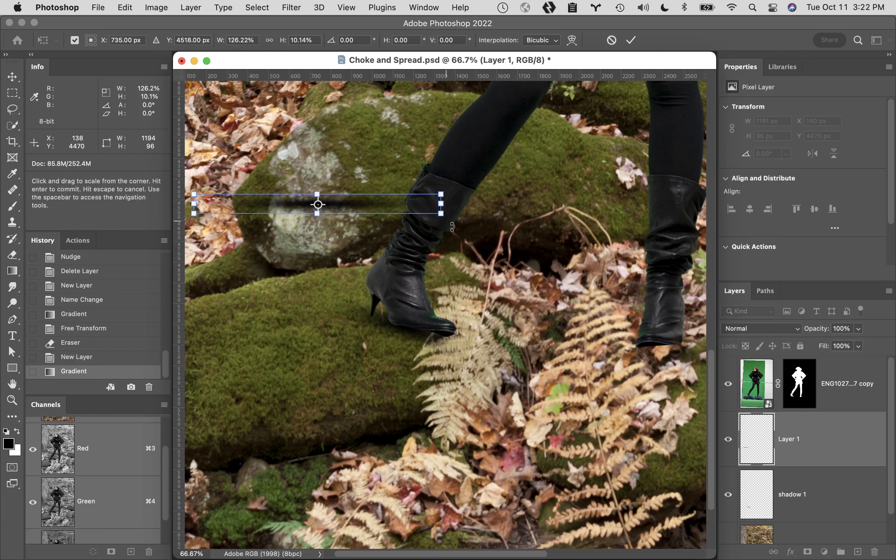
pyautogui.moveTo(452, 227)
pyautogui.mouseDown()
pyautogui.moveTo(457, 221)
pyautogui.moveTo(450, 270)
pyautogui.mouseUp()
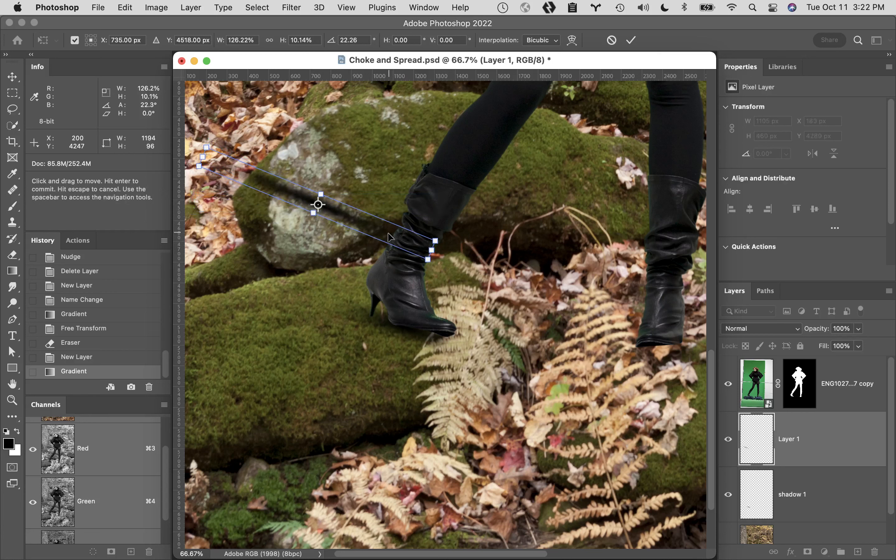
pyautogui.moveTo(389, 237); pyautogui.dragTo(475, 356)
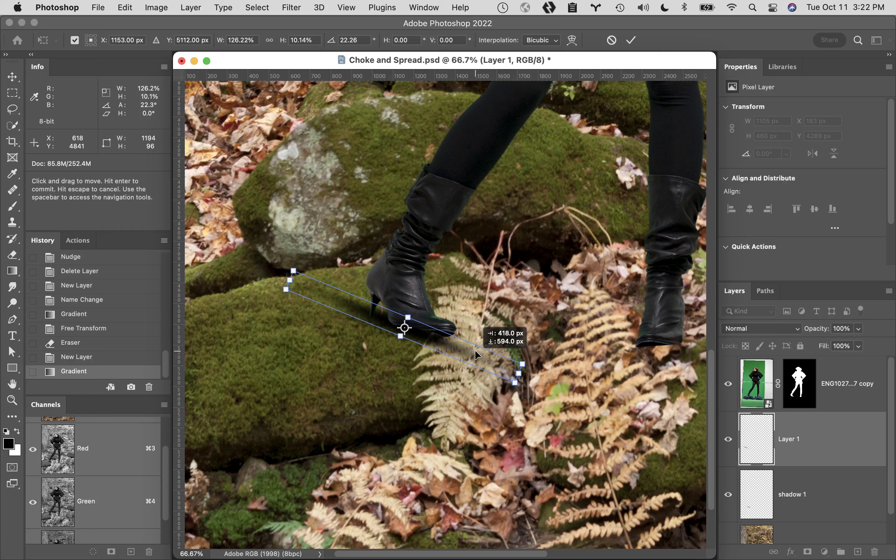
pyautogui.moveTo(475, 355); pyautogui.dragTo(500, 367)
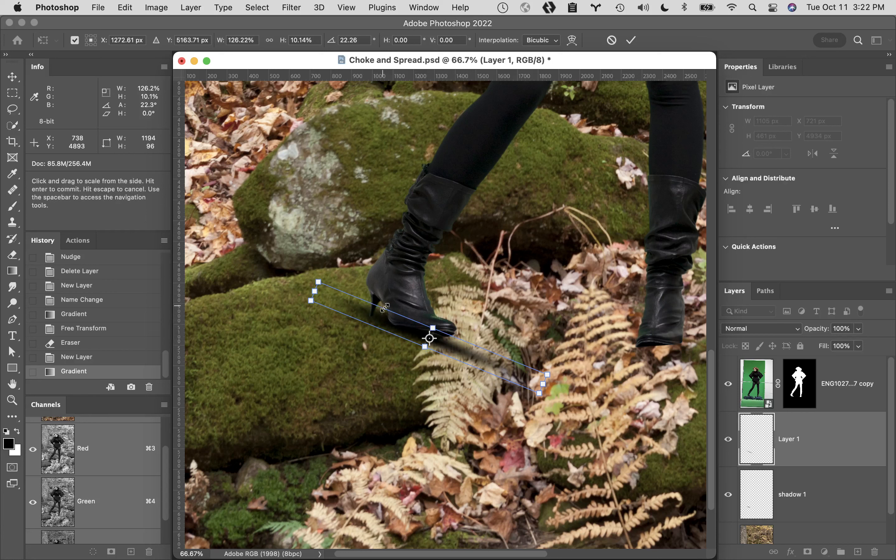
pyautogui.click(632, 41)
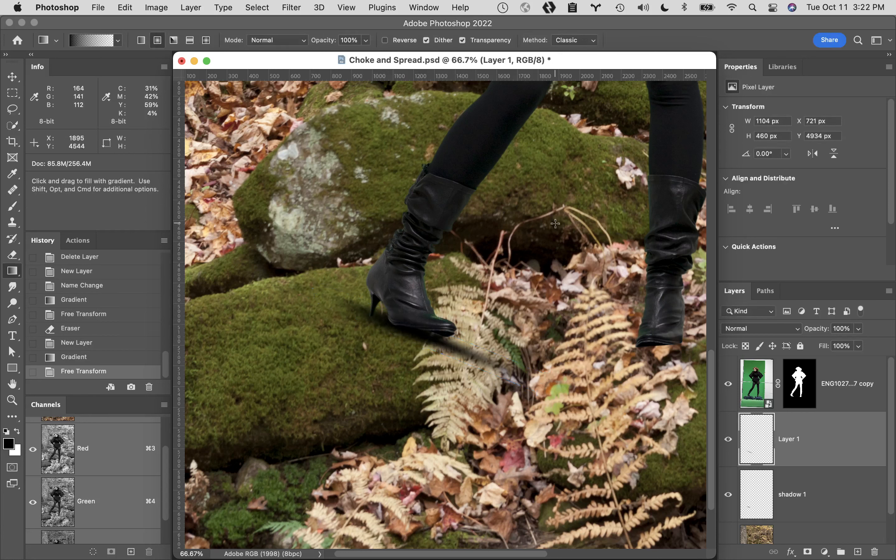
# - Softly erase the thin shadow extending past the front boot's toe at 6% flow, and add a new empty layer above it
pyautogui.press('e')
pyautogui.moveTo(449, 321)
pyautogui.mouseDown()
pyautogui.moveTo(408, 337)
pyautogui.moveTo(448, 339)
pyautogui.moveTo(489, 361)
pyautogui.moveTo(445, 341)
pyautogui.moveTo(461, 348)
pyautogui.mouseUp()
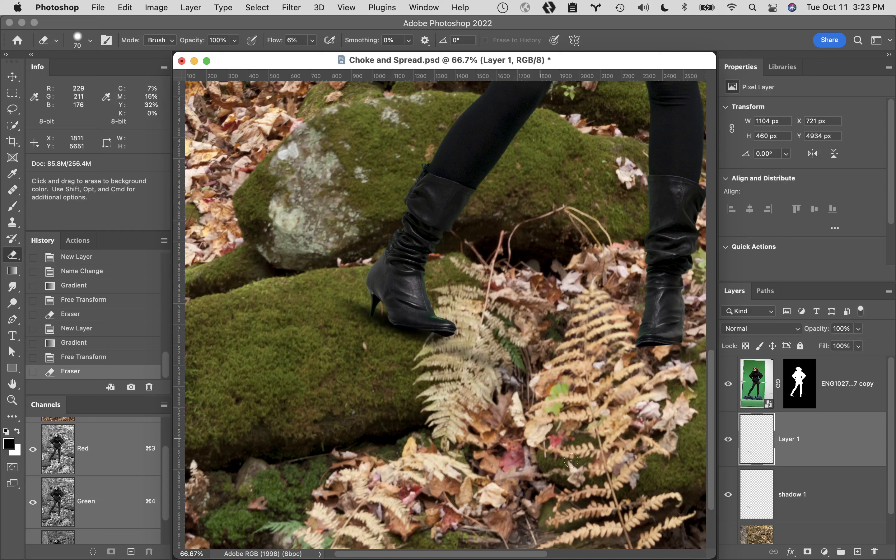
pyautogui.click(857, 551)
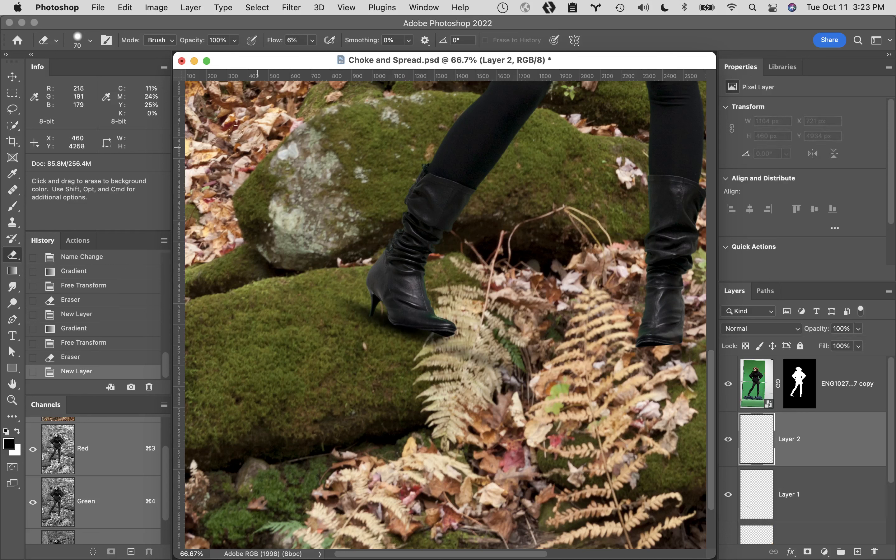
# - Draw a radial gradient about 717 px across over the upper rock and flatten it to about 26% height
pyautogui.press('g')
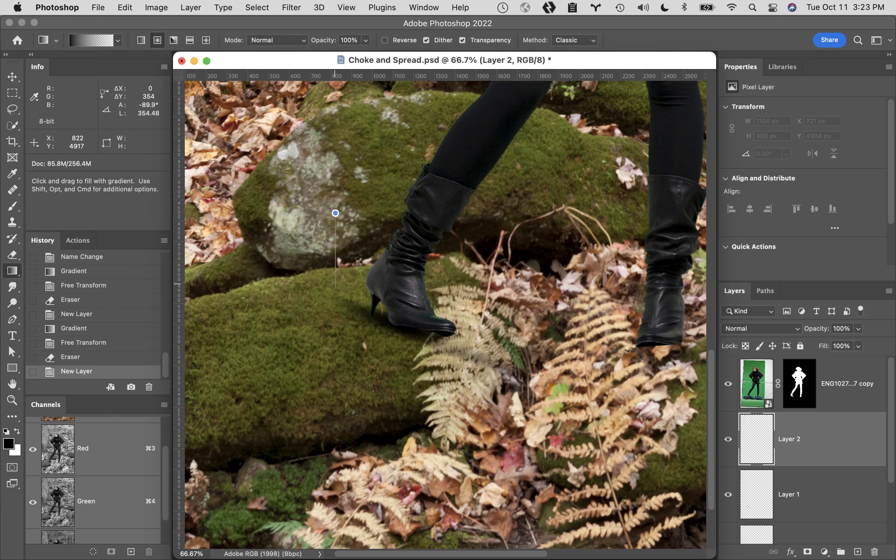
pyautogui.moveTo(344, 224); pyautogui.dragTo(345, 149)
pyautogui.press('super+t')
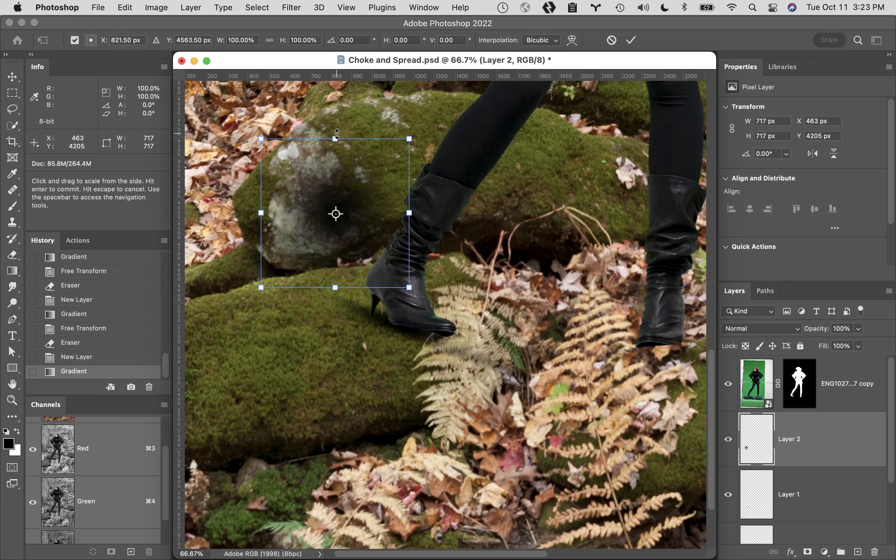
pyautogui.moveTo(336, 137); pyautogui.dragTo(335, 194)
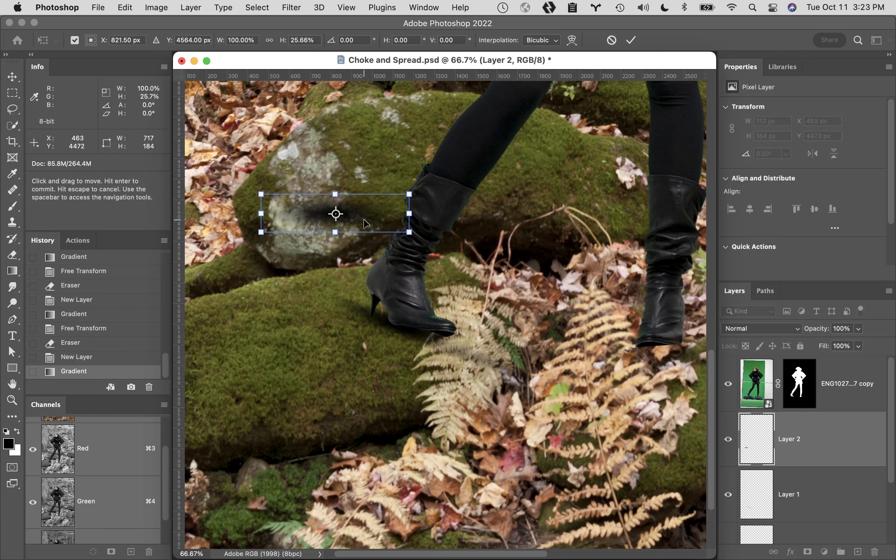
# - Move the flattened gradient beneath the front boot's toe, rotate it about 9°, and apply the transform
pyautogui.moveTo(359, 228); pyautogui.dragTo(455, 344)
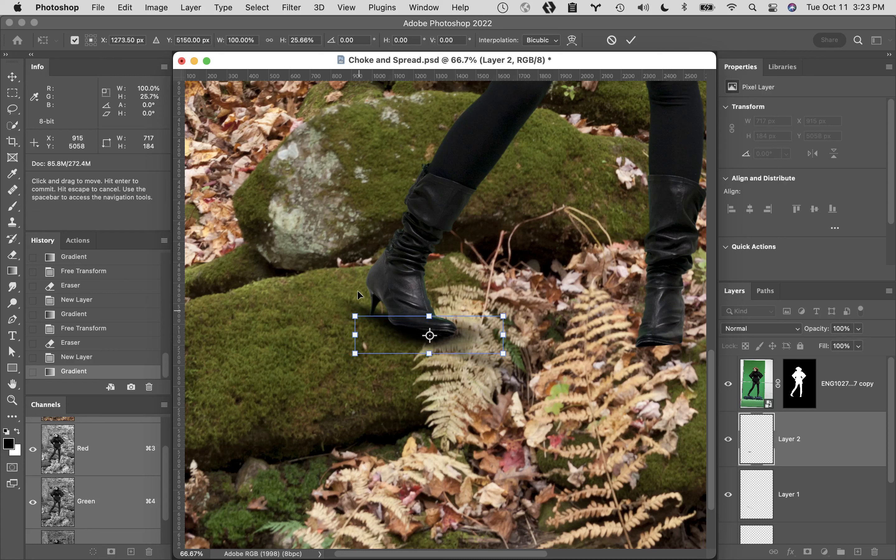
pyautogui.moveTo(340, 295); pyautogui.dragTo(347, 281)
pyautogui.moveTo(461, 338); pyautogui.dragTo(463, 331)
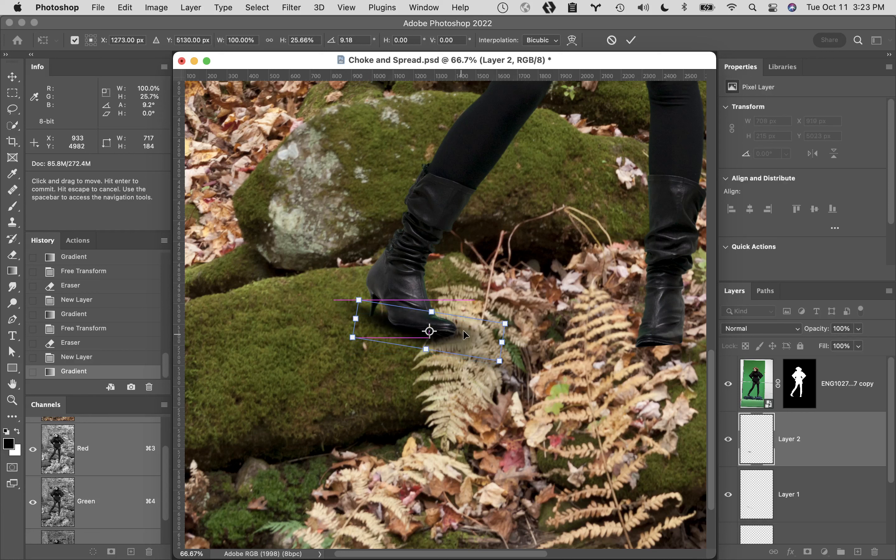
pyautogui.click(631, 40)
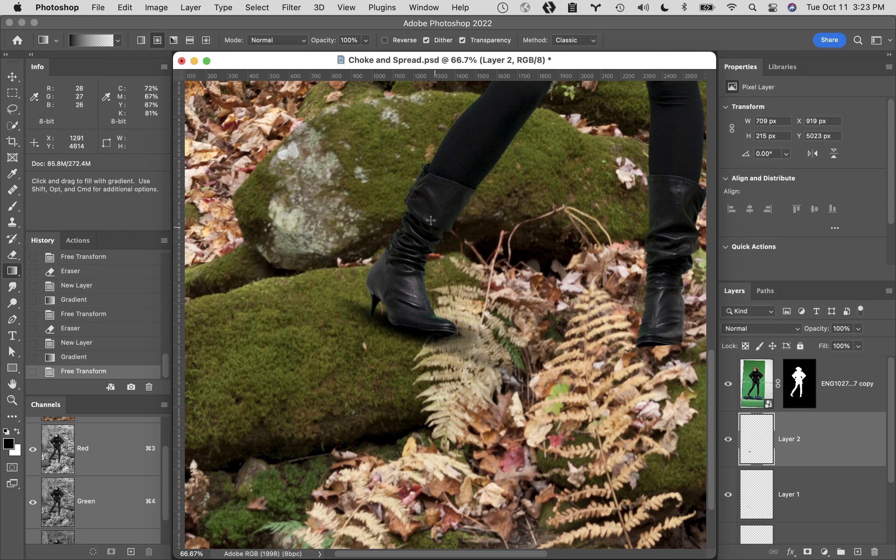
# - Soften the new shadow around the front boot's toe and the fern with a 70 px eraser at 6% flow
pyautogui.press('e')
pyautogui.click(463, 348)
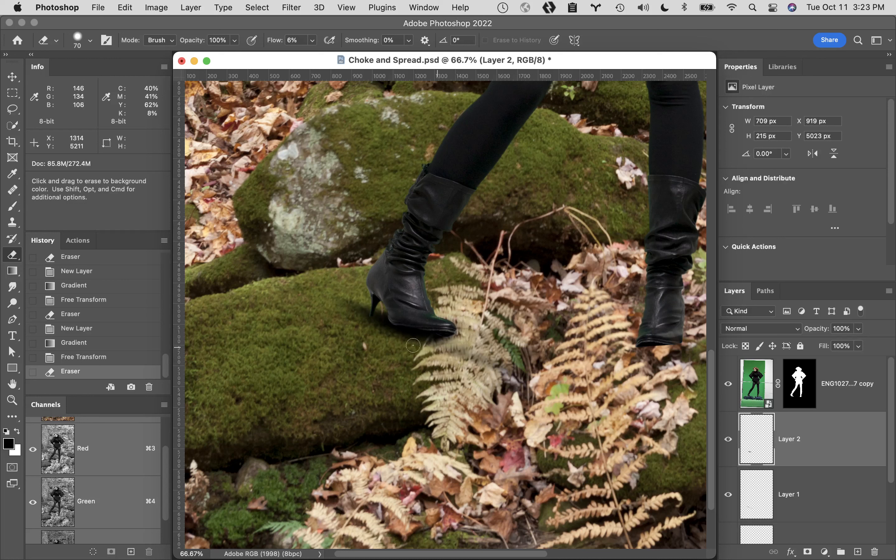
pyautogui.moveTo(462, 365); pyautogui.dragTo(459, 372)
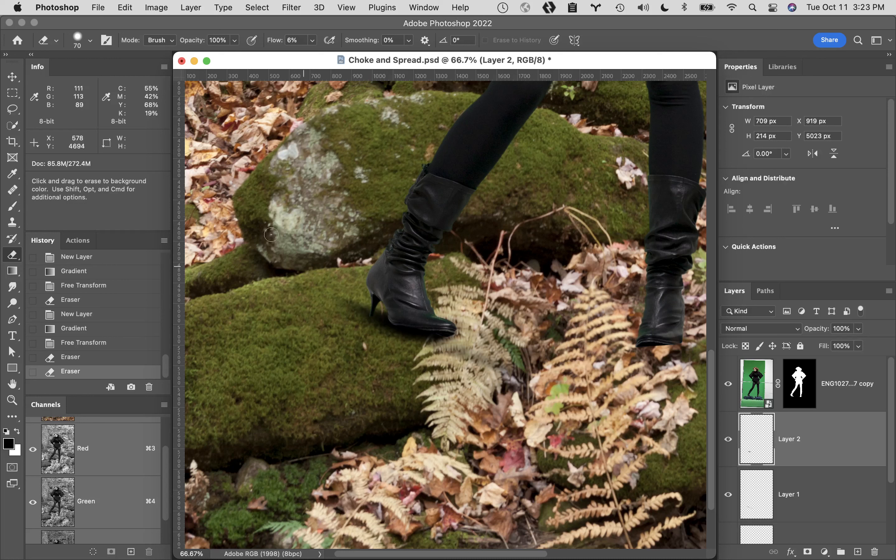
# - Add a new layer below the woman cutout and draw a radial gradient about 1307 px across between the two boots
pyautogui.press('space')
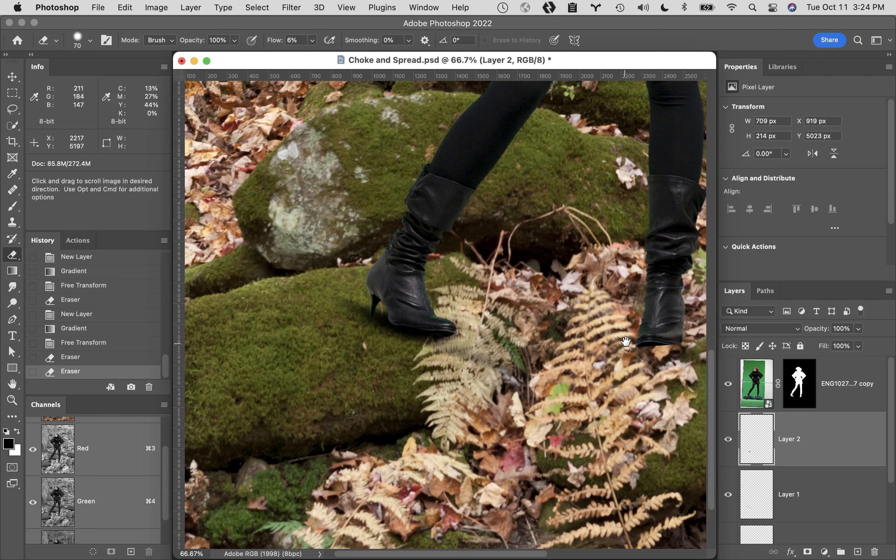
pyautogui.moveTo(628, 348); pyautogui.dragTo(558, 333)
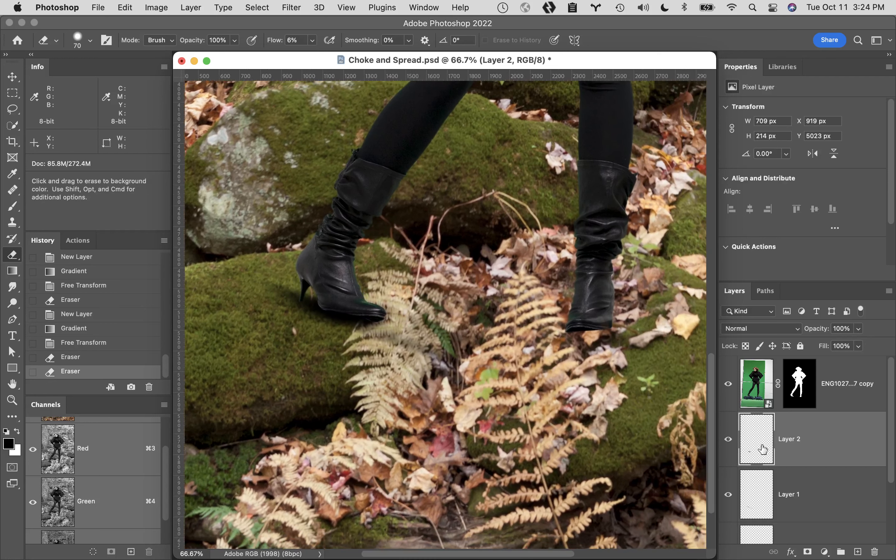
pyautogui.click(857, 553)
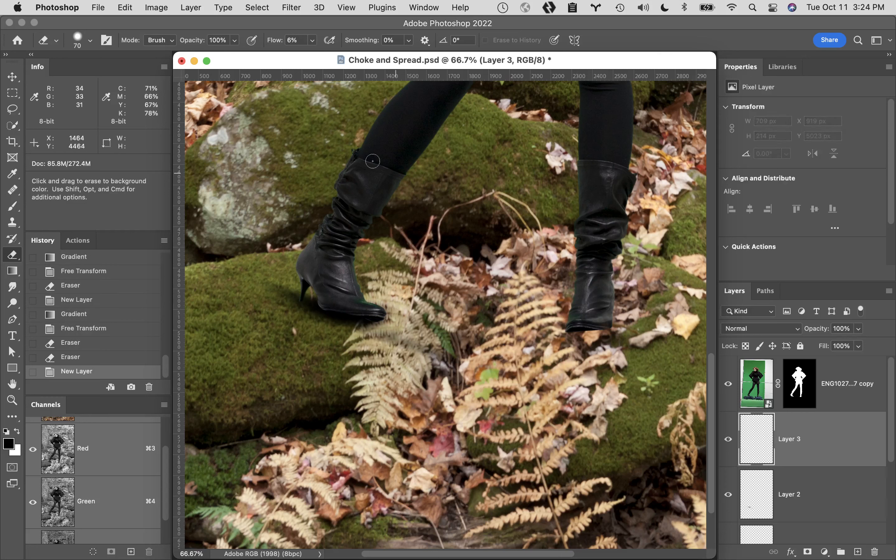
pyautogui.press('g')
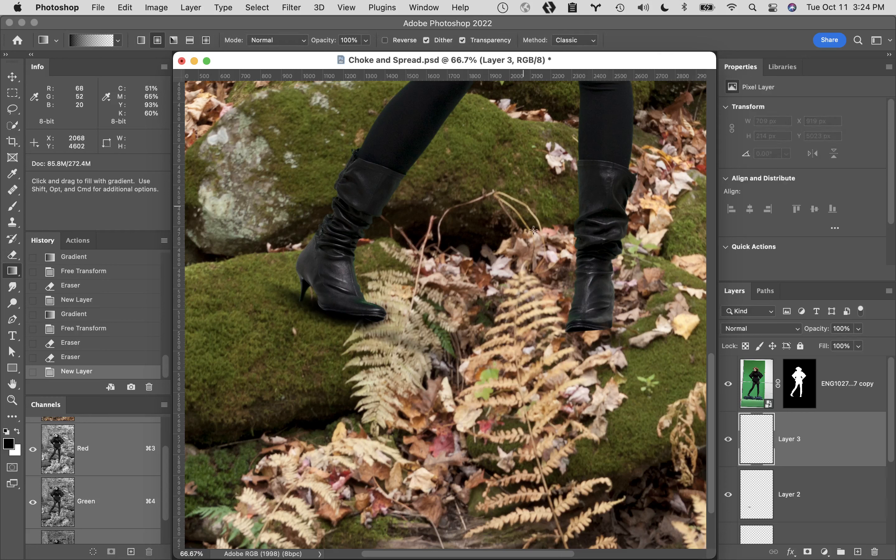
pyautogui.moveTo(473, 249)
pyautogui.mouseDown()
pyautogui.moveTo(473, 326)
pyautogui.moveTo(514, 348)
pyautogui.moveTo(499, 333)
pyautogui.mouseUp()
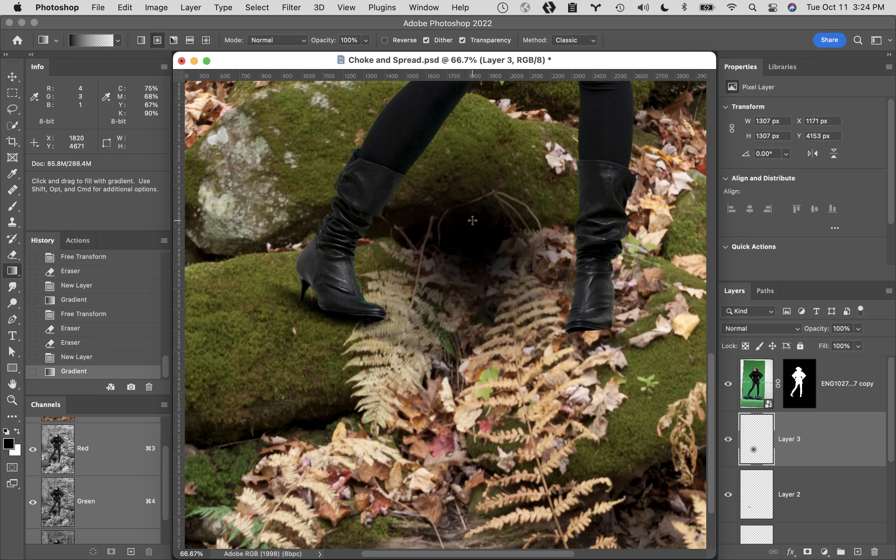
# - Move the large gradient onto the leaves below the boots and scale it to about 60% width and 13% height
pyautogui.press('super+t')
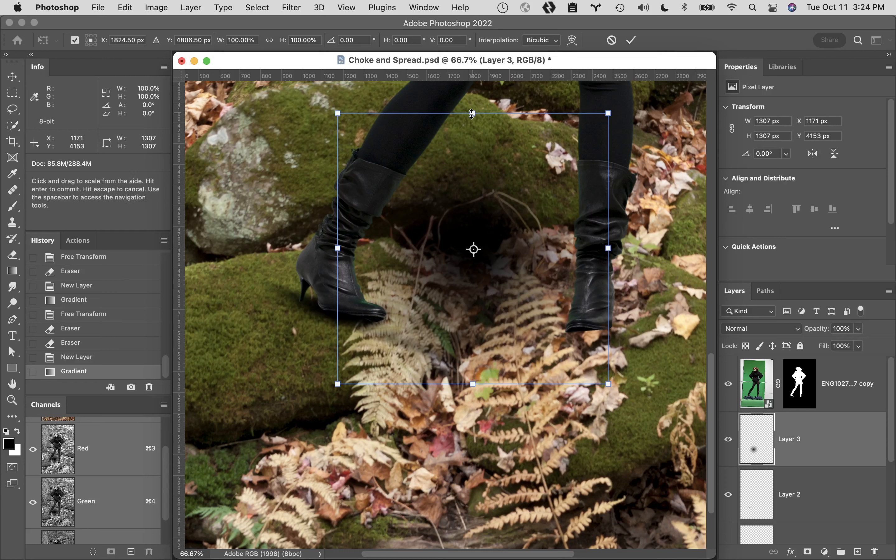
pyautogui.moveTo(471, 114); pyautogui.dragTo(478, 226)
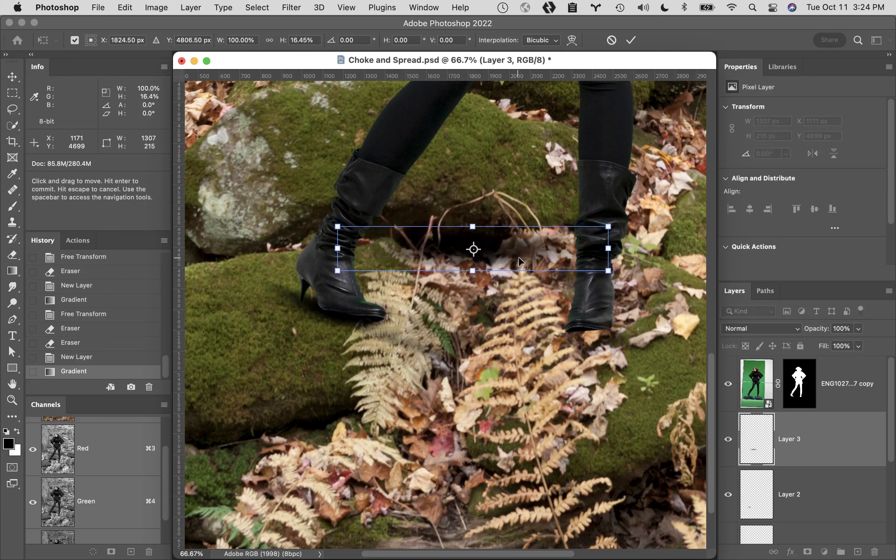
pyautogui.moveTo(520, 255); pyautogui.dragTo(594, 381)
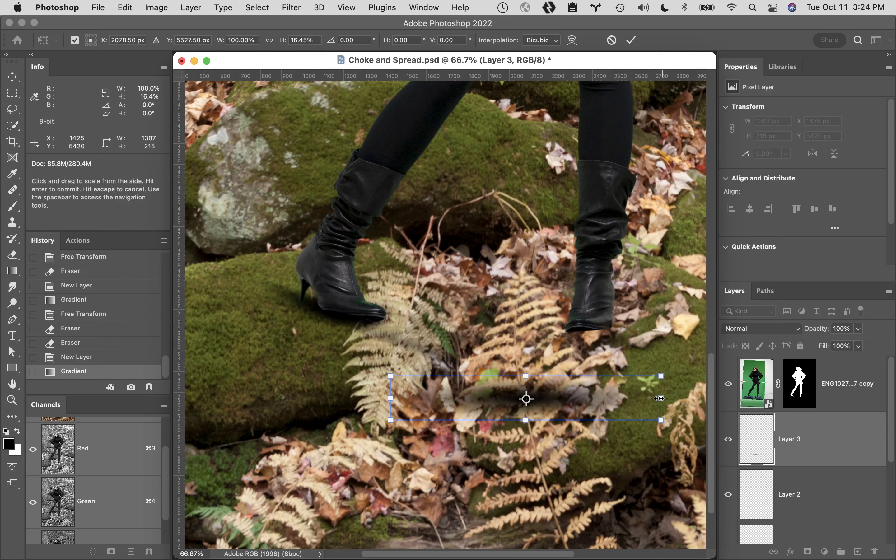
pyautogui.moveTo(661, 399); pyautogui.dragTo(611, 398)
pyautogui.moveTo(524, 420)
pyautogui.mouseDown()
pyautogui.moveTo(524, 400)
pyautogui.moveTo(525, 415)
pyautogui.mouseUp()
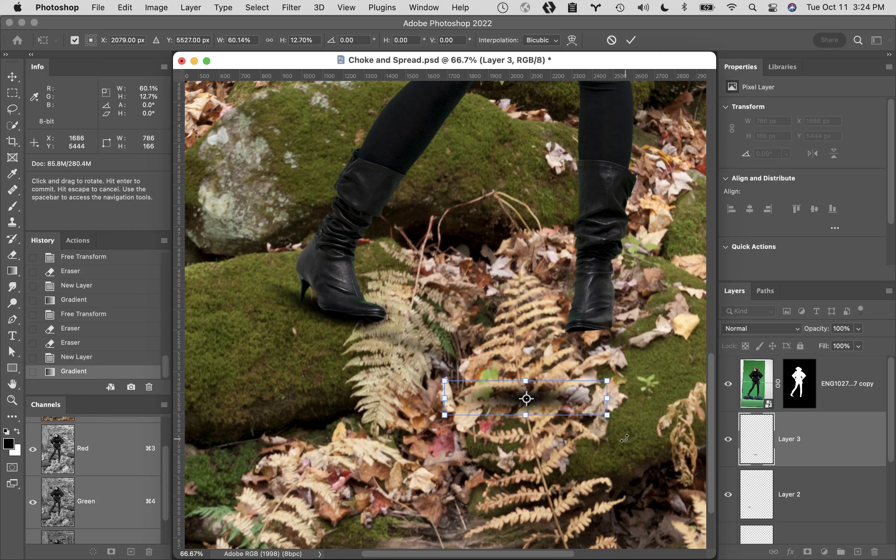
# - Position the flattened gradient beneath the rear boot's sole, narrow it to about 42% width, and apply the transform
pyautogui.moveTo(563, 398); pyautogui.dragTo(617, 336)
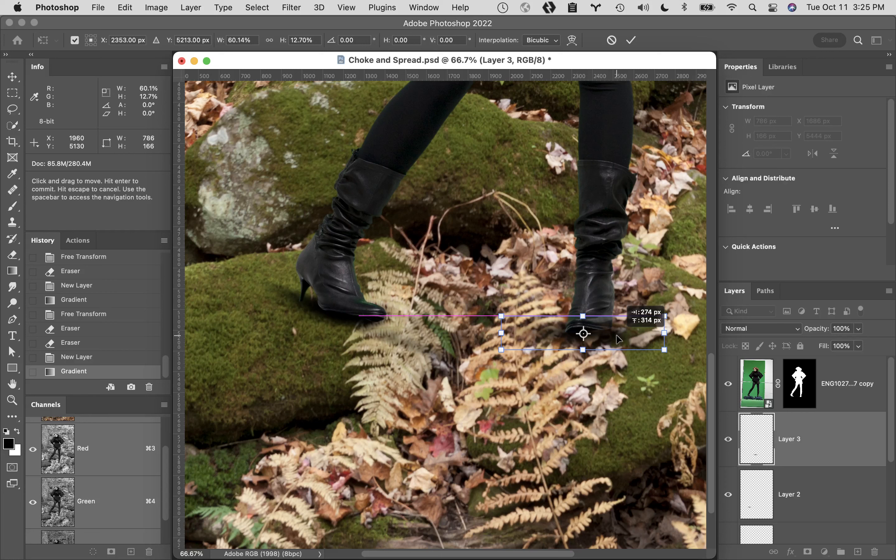
pyautogui.moveTo(618, 339); pyautogui.dragTo(618, 339)
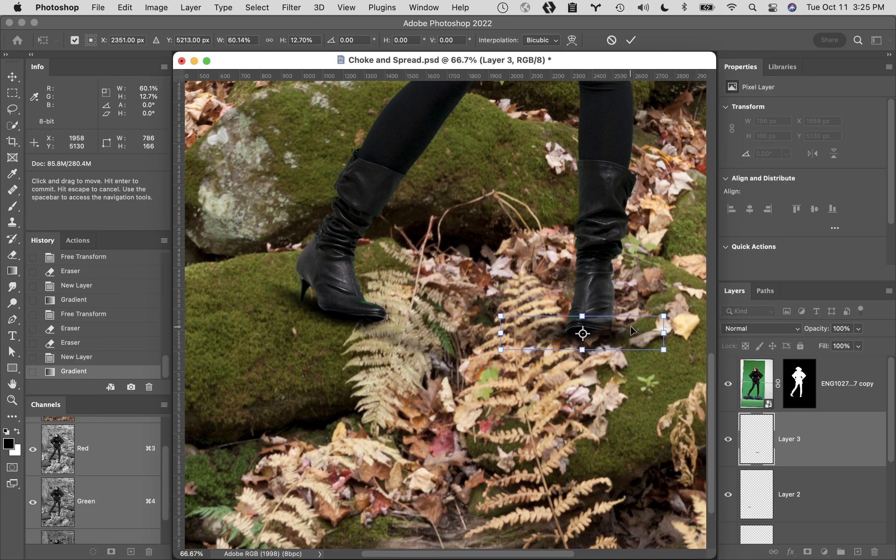
pyautogui.moveTo(631, 327); pyautogui.dragTo(633, 327)
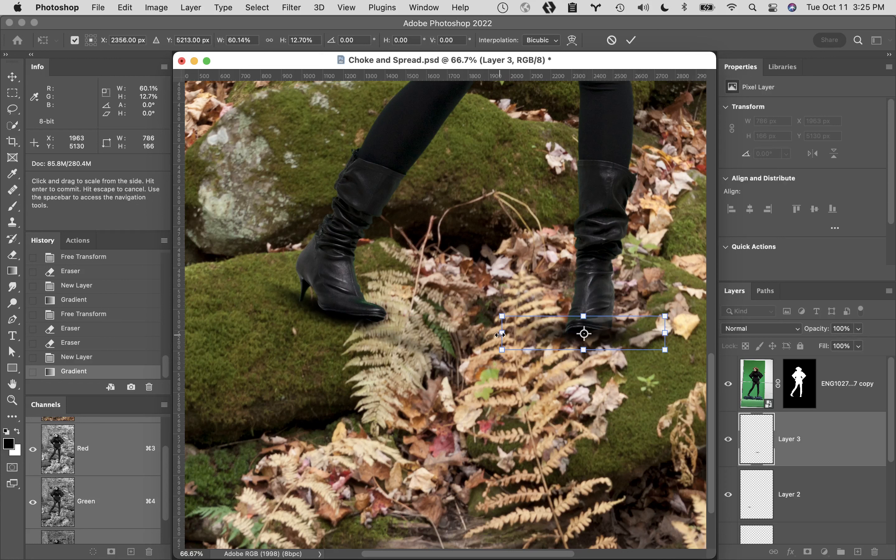
pyautogui.moveTo(500, 335); pyautogui.dragTo(520, 340)
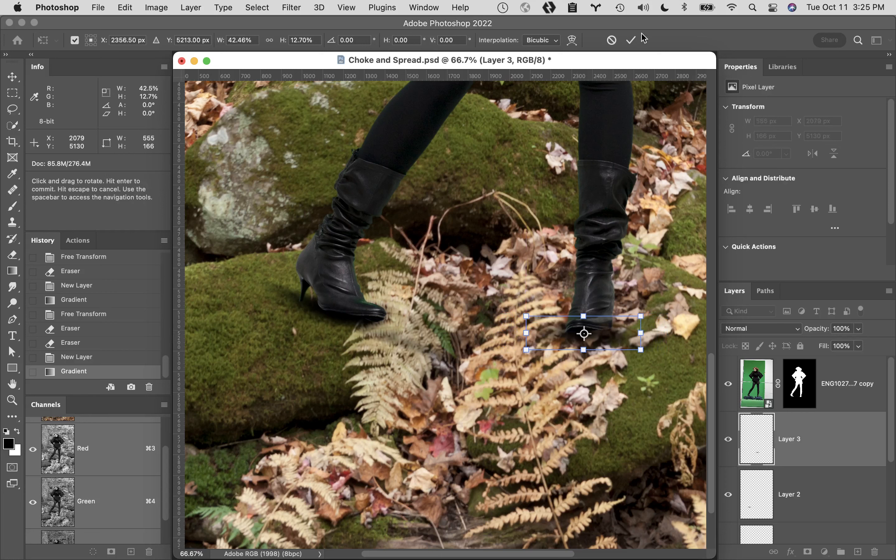
pyautogui.click(631, 41)
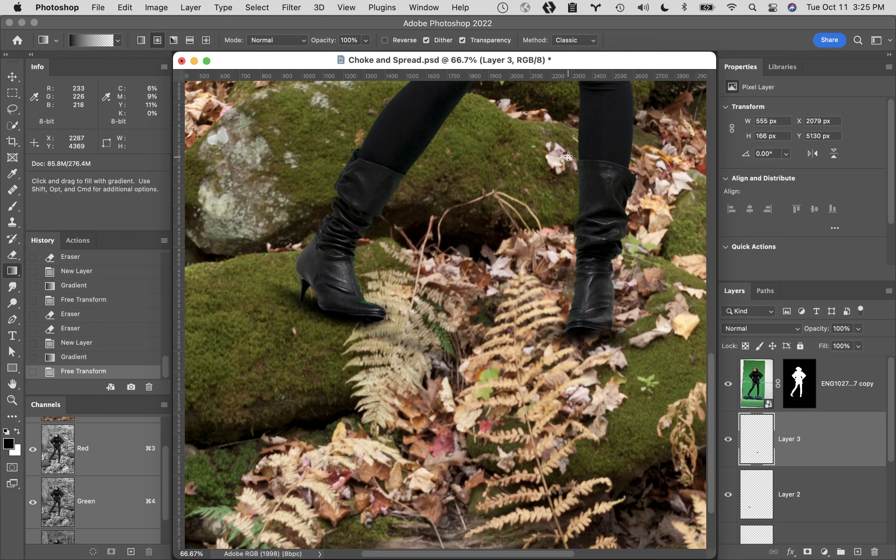
# - Nudge the rear boot's flattened shadow up and down until it sits about 3 px lower beneath the sole
pyautogui.press('v')
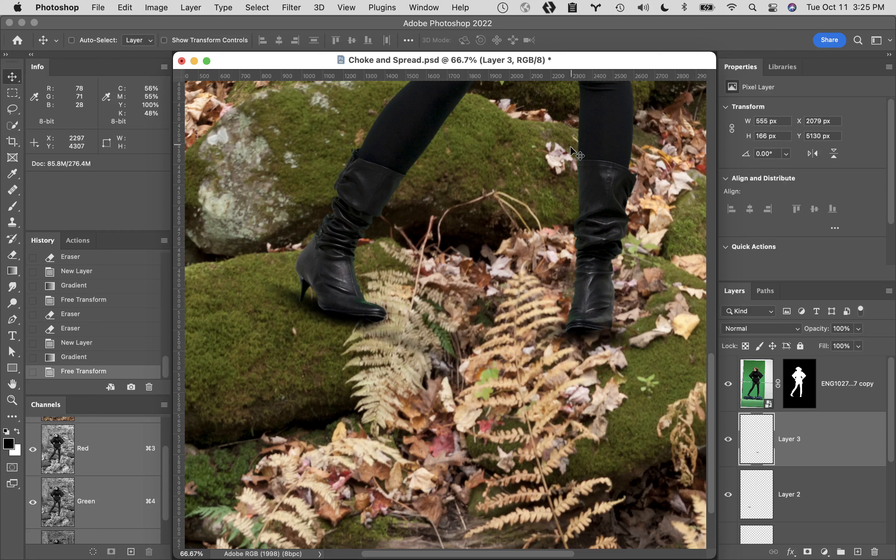
pyautogui.press('Up')
pyautogui.press('Up')
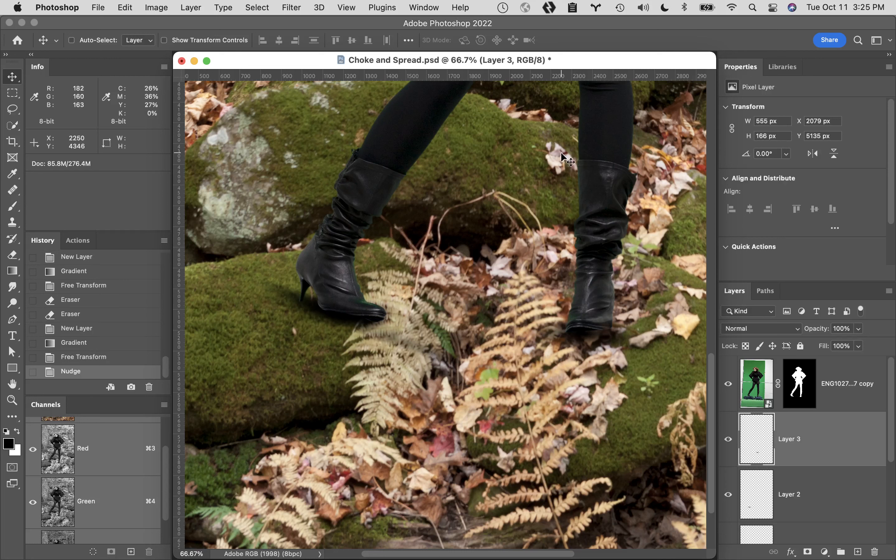
pyautogui.press('Up')
pyautogui.press('Up')
pyautogui.press('Up')
pyautogui.press('Up')
pyautogui.press('Up')
pyautogui.press('Down')
pyautogui.press('Down')
pyautogui.press('Down')
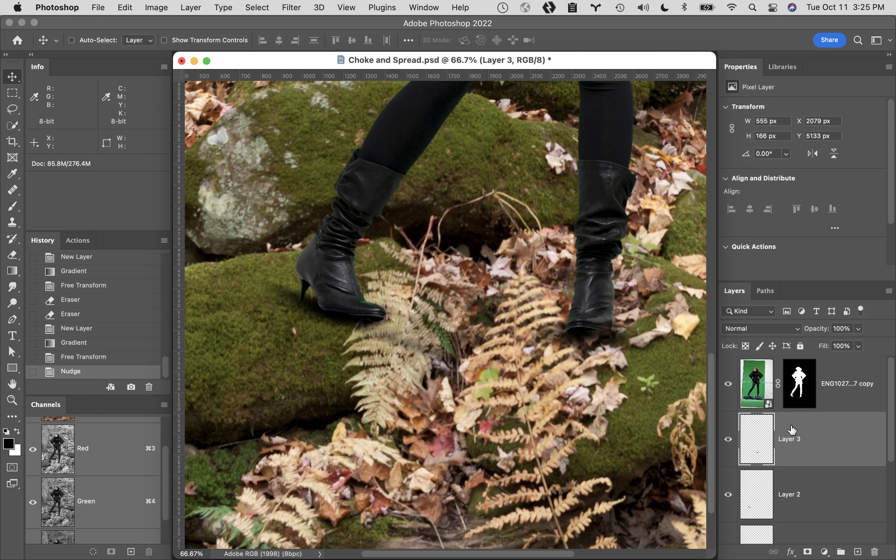
# - Soften the rear boot's shadow around the toe and nearby leaves with the 70 px eraser at 6% flow, checking its visibility
pyautogui.press('e')
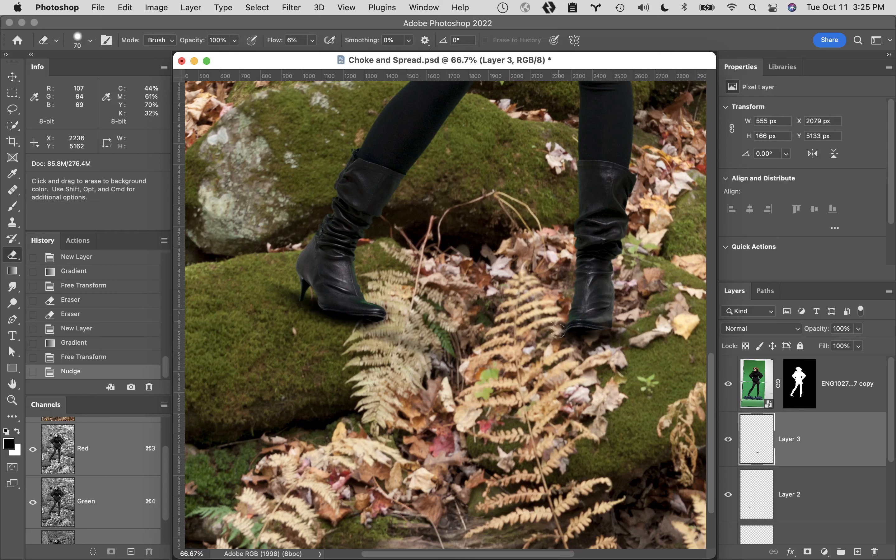
pyautogui.moveTo(557, 331)
pyautogui.mouseDown()
pyautogui.moveTo(593, 351)
pyautogui.moveTo(592, 416)
pyautogui.mouseUp()
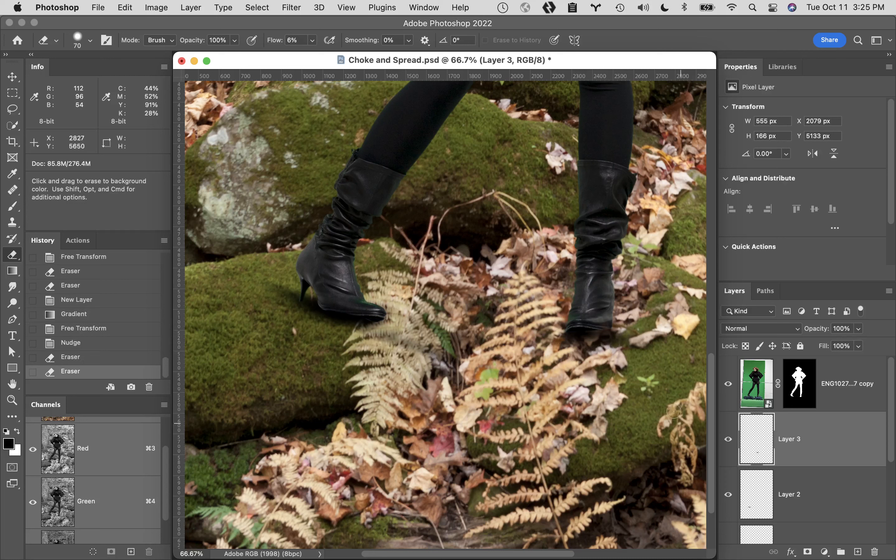
pyautogui.click(728, 441)
pyautogui.moveTo(619, 336); pyautogui.dragTo(573, 359)
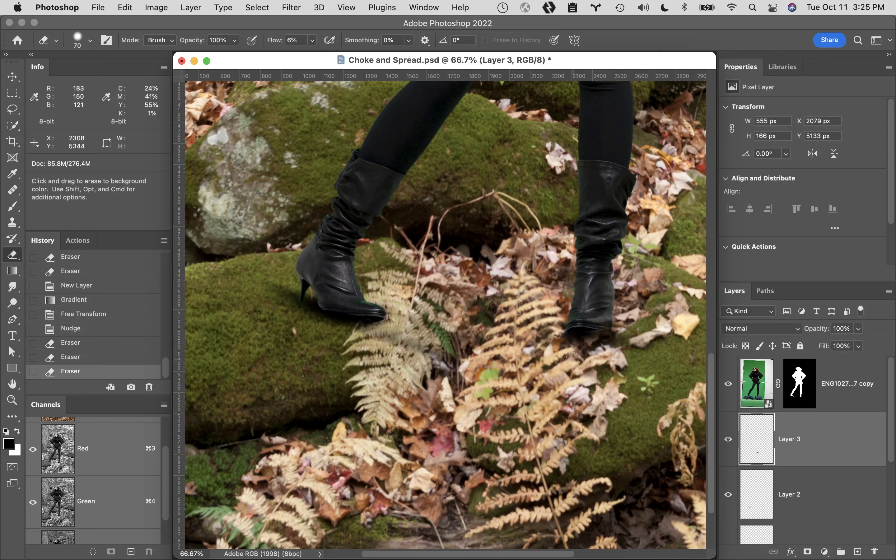
pyautogui.moveTo(559, 325); pyautogui.dragTo(527, 300)
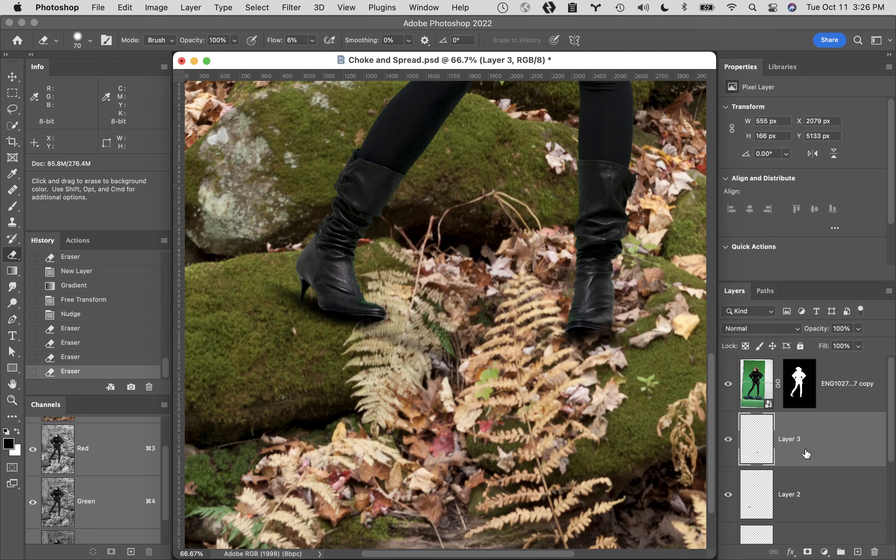
# - Add a new layer below the woman cutout and draw a radial gradient about 2663 px across, centred between her legs
pyautogui.click(857, 552)
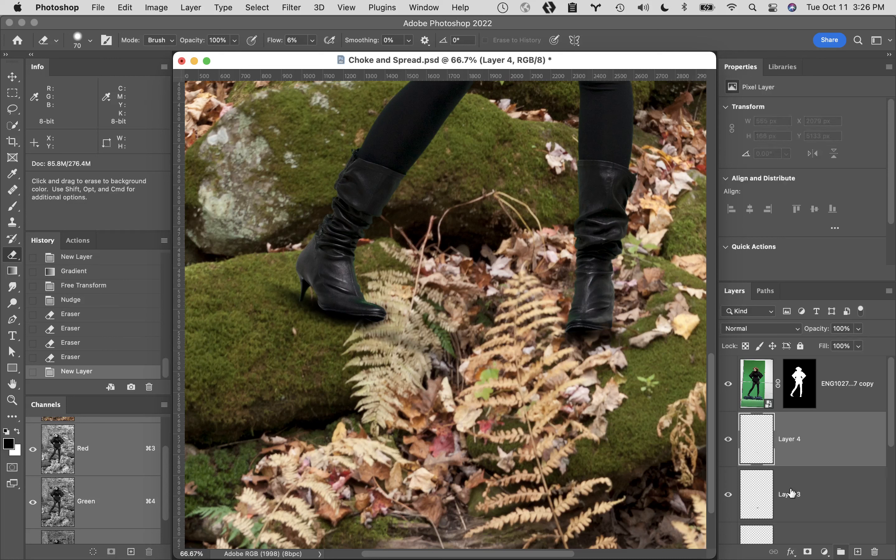
pyautogui.keyDown('super'); pyautogui.click(488, 289); pyautogui.keyUp('super')
pyautogui.keyDown('alt'); pyautogui.keyDown('super'); pyautogui.click(479, 310); pyautogui.keyUp('super'); pyautogui.keyUp('alt')
pyautogui.keyDown('alt'); pyautogui.keyDown('super'); pyautogui.click(459, 321); pyautogui.keyUp('super'); pyautogui.keyUp('alt')
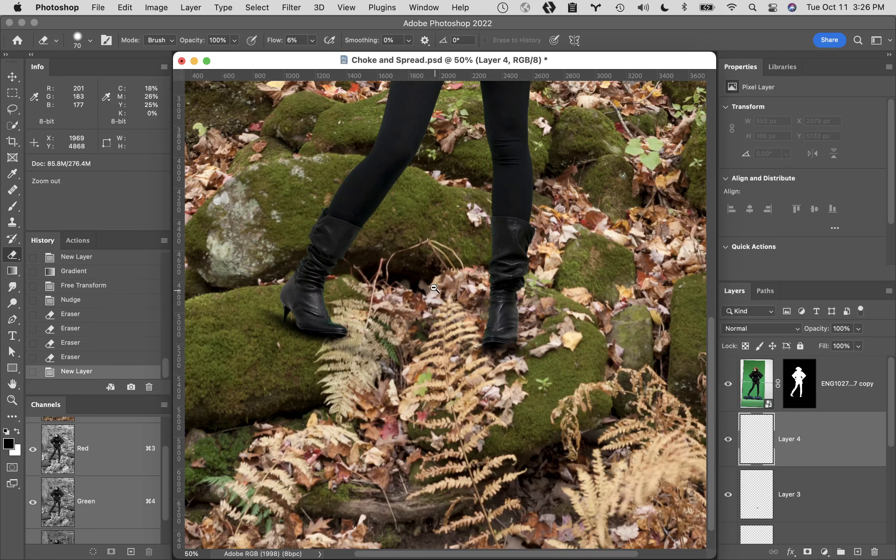
pyautogui.keyDown('alt'); pyautogui.keyDown('super'); pyautogui.click(432, 289); pyautogui.keyUp('super'); pyautogui.keyUp('alt')
pyautogui.moveTo(388, 294); pyautogui.dragTo(467, 296)
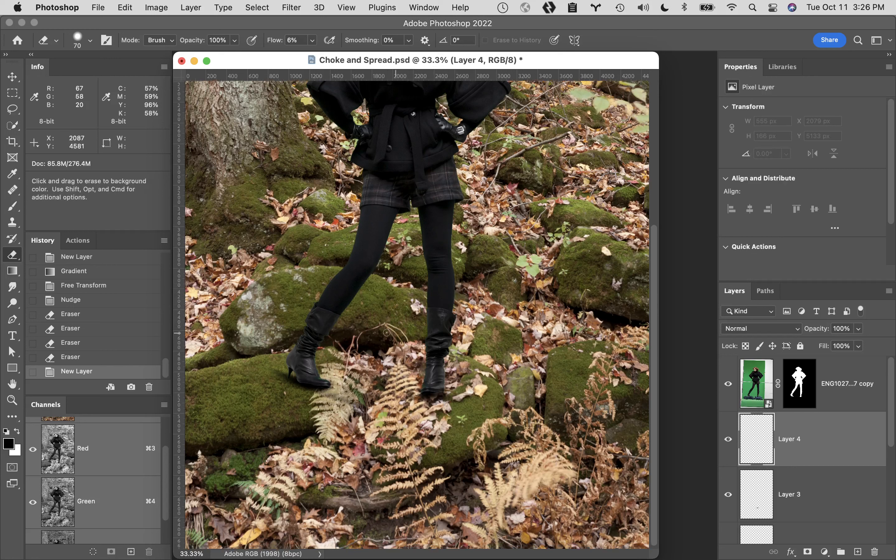
pyautogui.press('g')
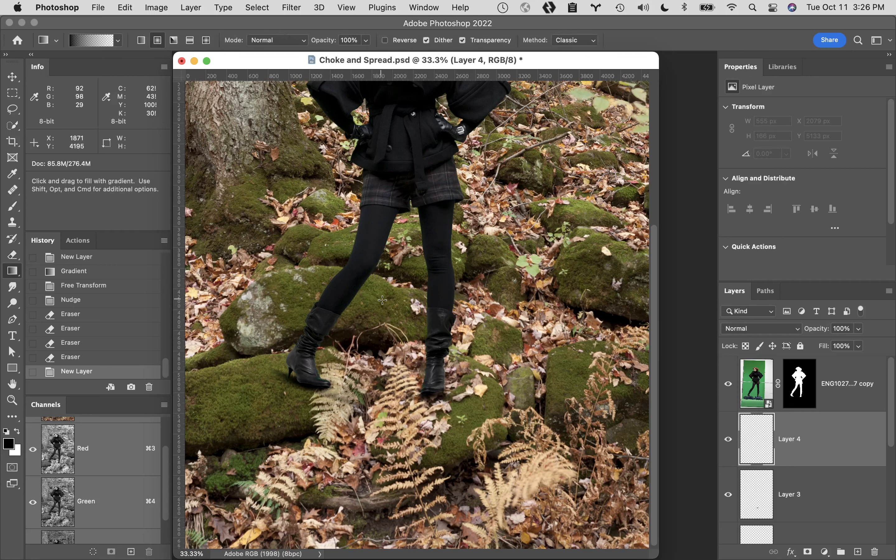
pyautogui.moveTo(396, 256); pyautogui.dragTo(396, 396)
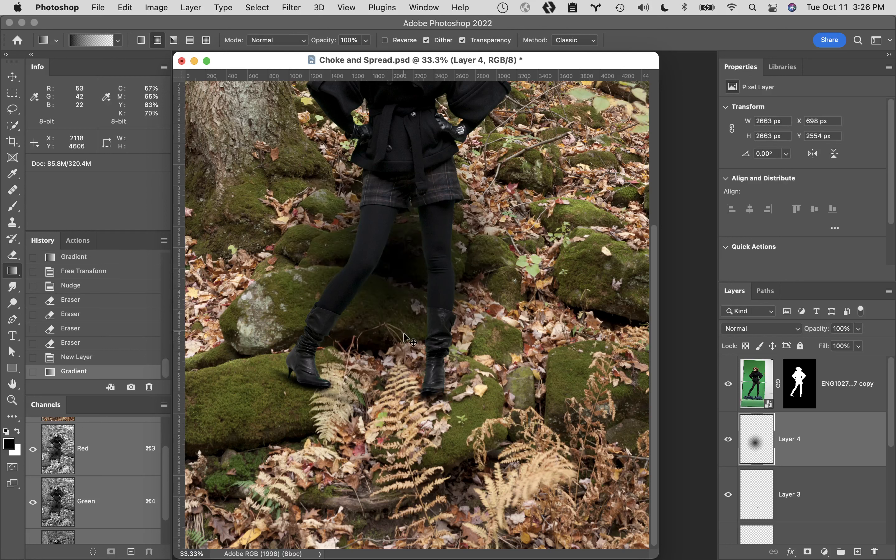
# - Scale the large gradient to about 120% width and 35% height, place it on the ground between both boots, and apply the transform
pyautogui.press('super+t')
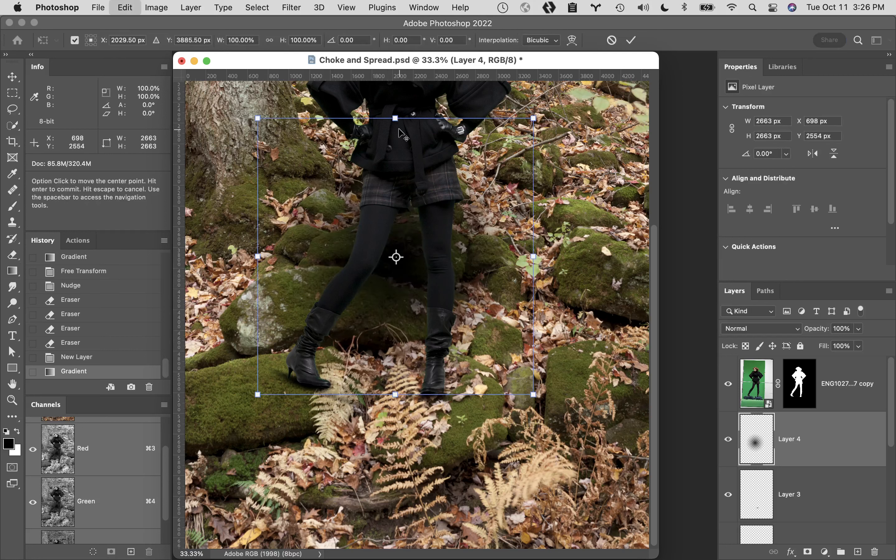
pyautogui.moveTo(395, 118); pyautogui.dragTo(396, 208)
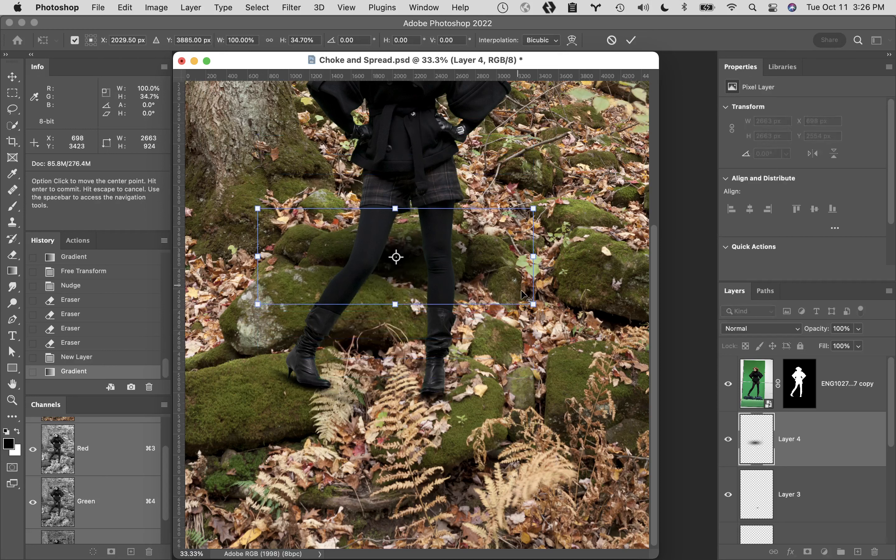
pyautogui.moveTo(533, 256); pyautogui.dragTo(560, 255)
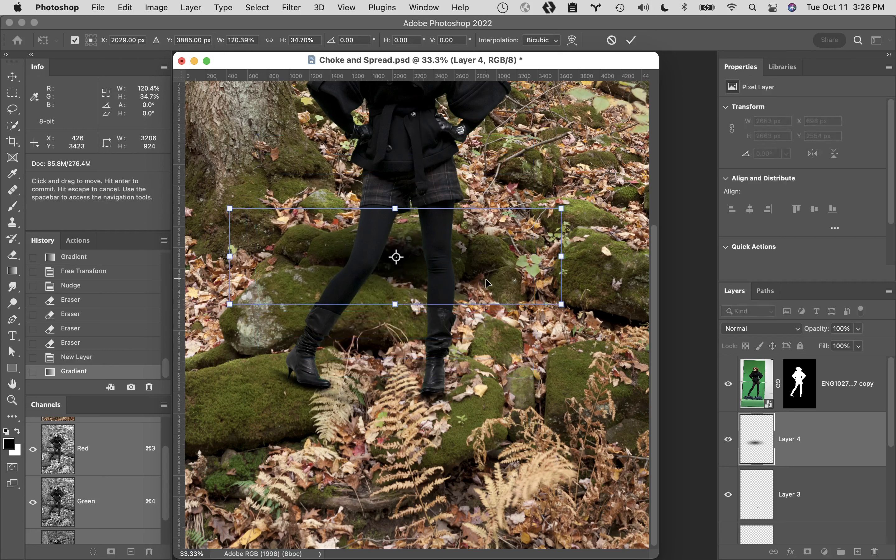
pyautogui.moveTo(489, 274); pyautogui.dragTo(473, 391)
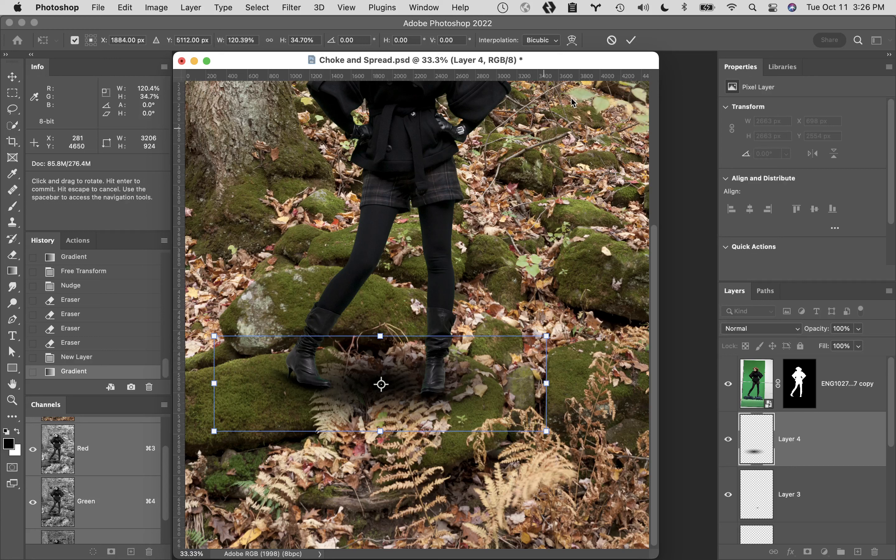
pyautogui.click(631, 40)
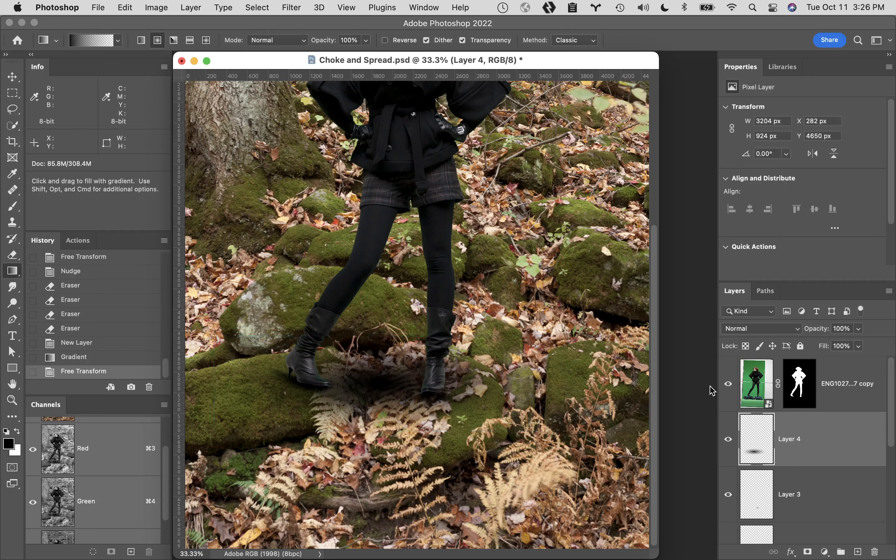
# - Lower the broad ground shadow's opacity to 34% and compare the image with that layer hidden and shown
pyautogui.moveTo(814, 331); pyautogui.dragTo(795, 333)
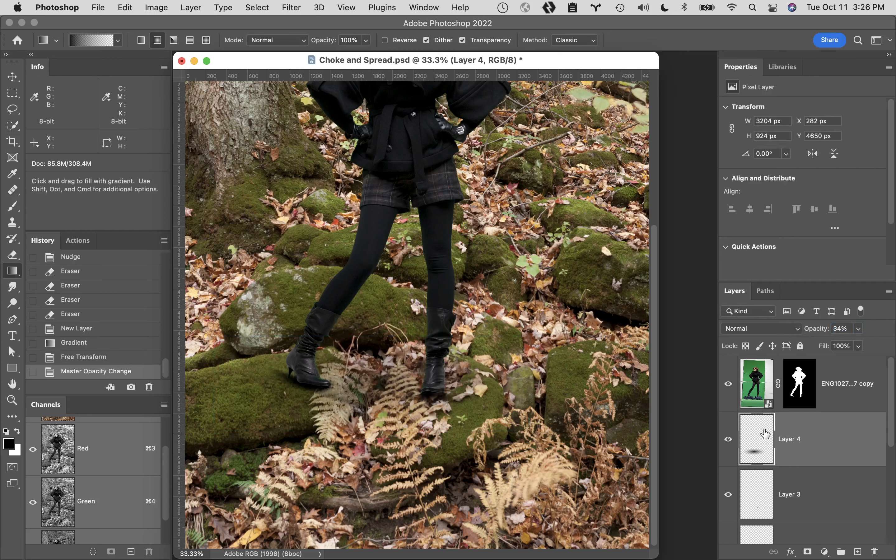
pyautogui.click(728, 439)
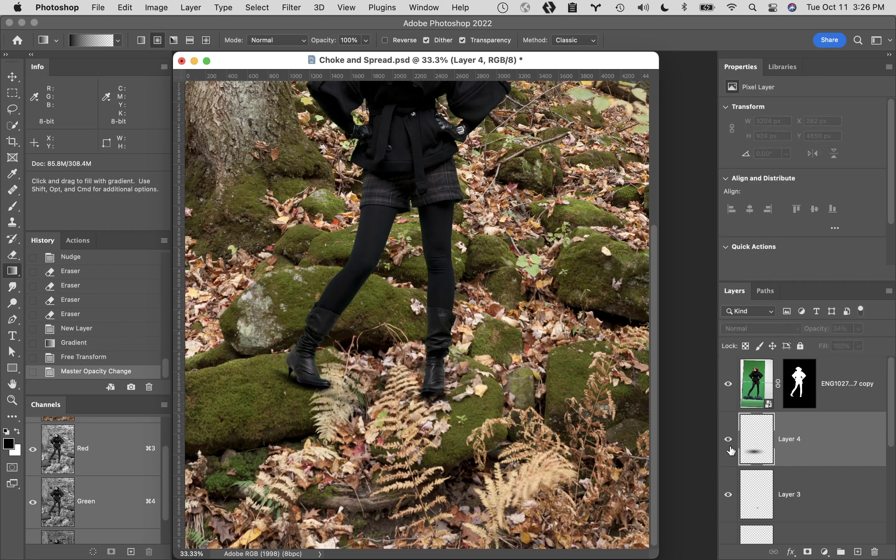
pyautogui.click(731, 451)
pyautogui.click(730, 453)
pyautogui.click(729, 454)
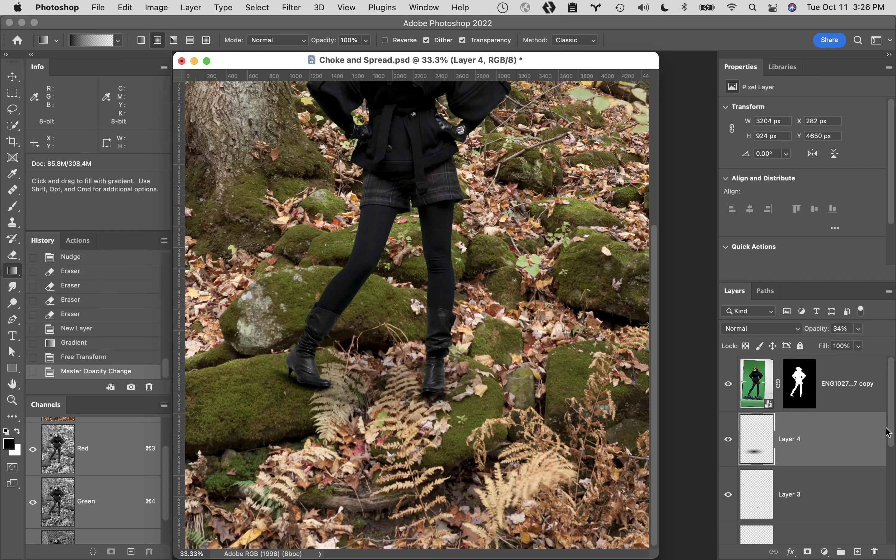
# - Review the boot shadows on Layer 2, Layer 3 and Layer 1 by switching their visibility
pyautogui.moveTo(893, 440); pyautogui.dragTo(893, 500)
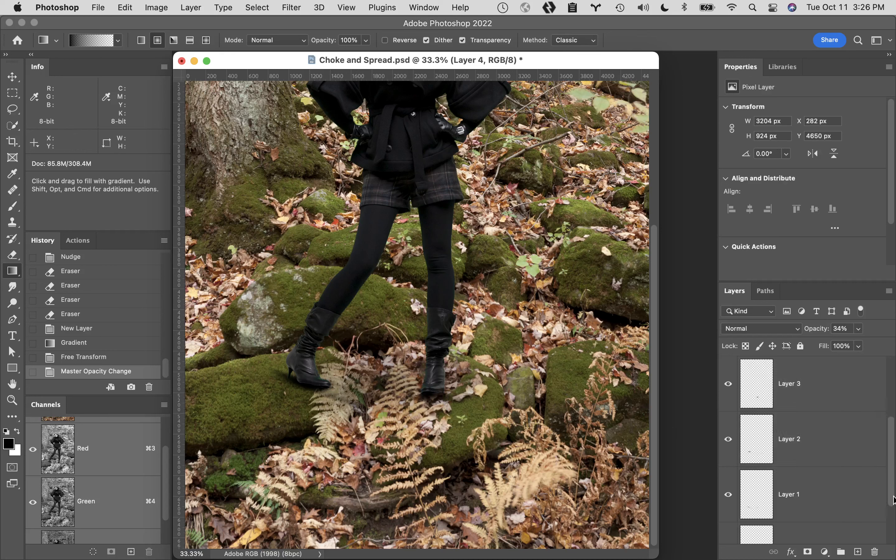
pyautogui.click(729, 440)
pyautogui.click(731, 386)
pyautogui.click(731, 387)
pyautogui.moveTo(893, 481); pyautogui.dragTo(892, 508)
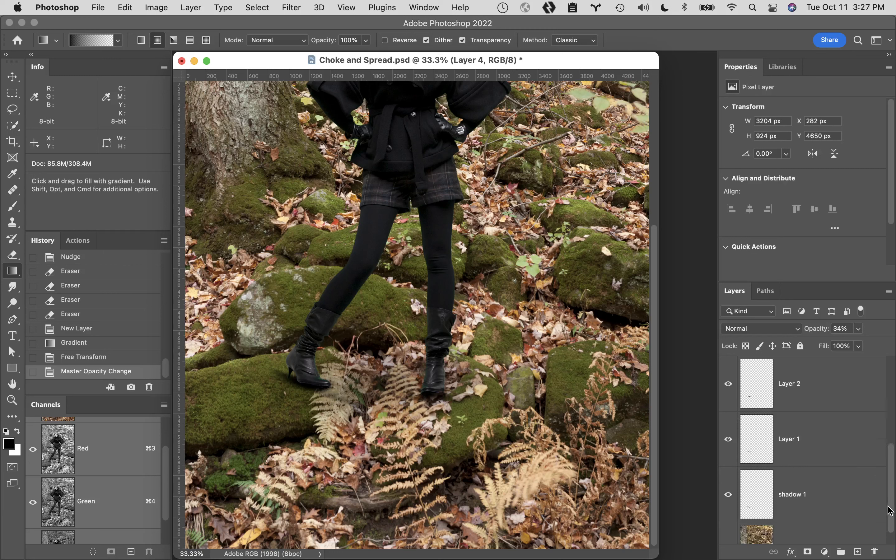
pyautogui.click(729, 443)
# - Select Layer 1, compare its shadow hidden and shown, and lightly erase it near the fern with the 70 px eraser at 6% flow
pyautogui.click(829, 437)
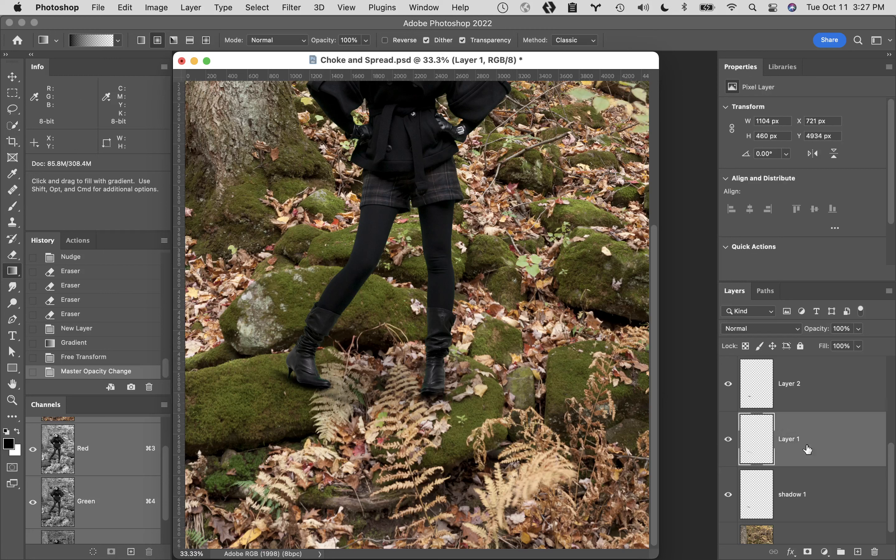
pyautogui.click(729, 439)
pyautogui.click(729, 441)
pyautogui.press('e')
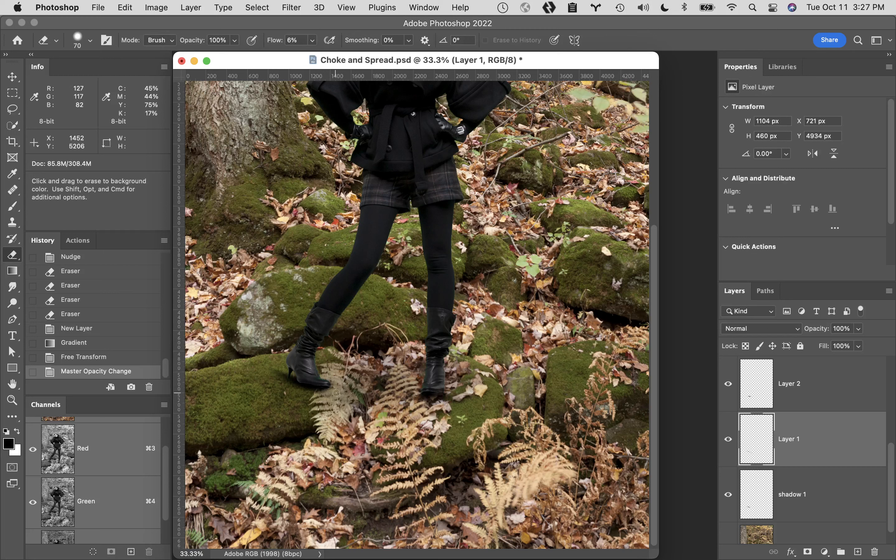
pyautogui.click(357, 431)
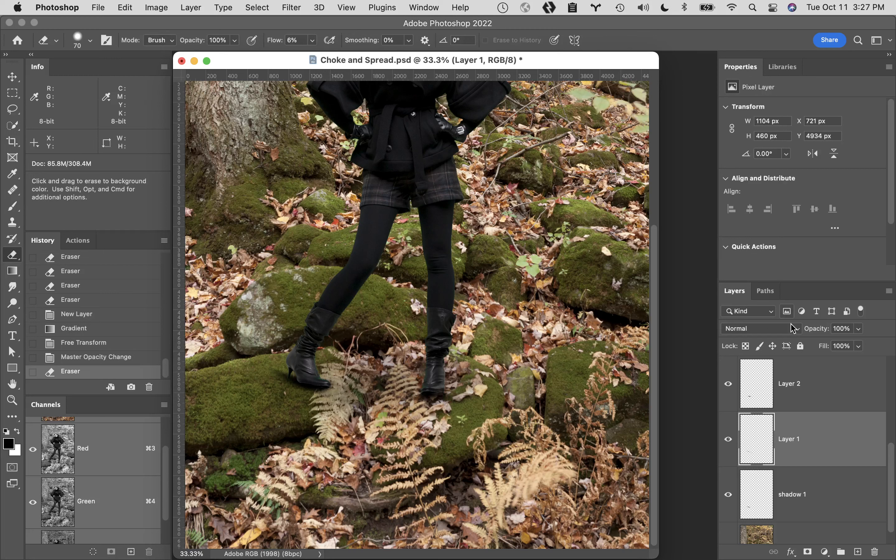
# - Reduce Layer 1's opacity, trying 21% before settling on 54%, and compare the shadow hidden and shown
pyautogui.moveTo(821, 332); pyautogui.dragTo(813, 333)
pyautogui.moveTo(810, 331); pyautogui.dragTo(789, 336)
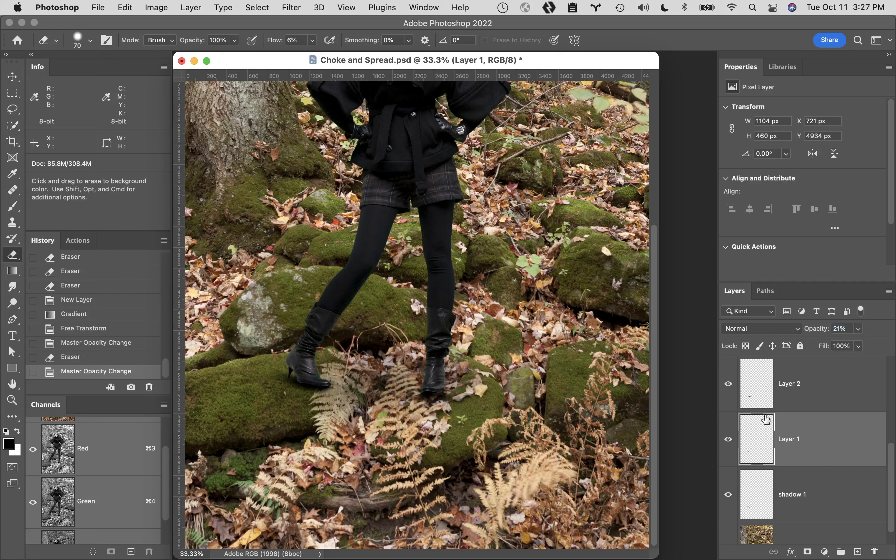
pyautogui.click(728, 440)
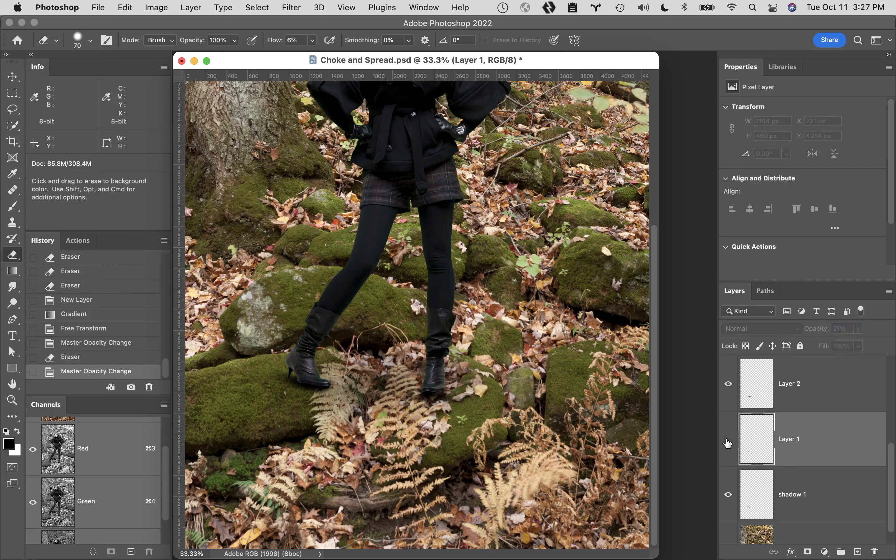
pyautogui.click(728, 441)
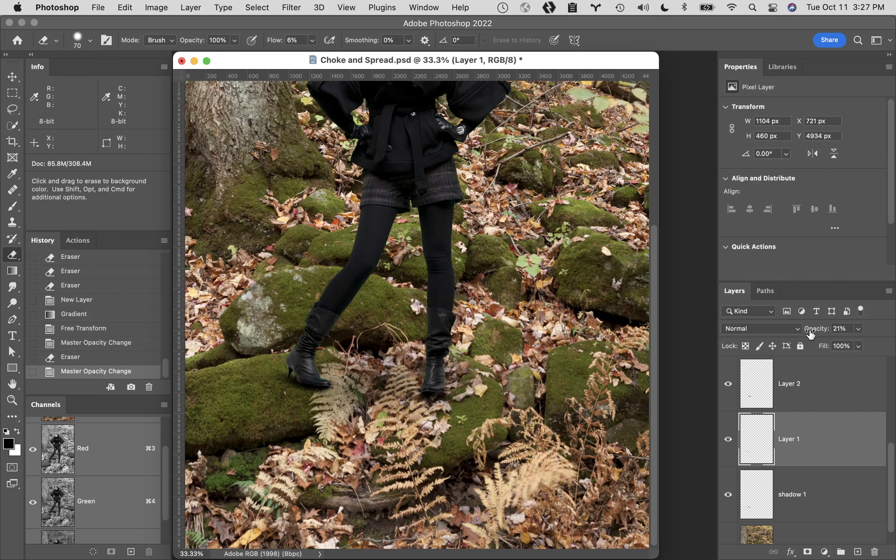
pyautogui.moveTo(809, 333); pyautogui.dragTo(820, 332)
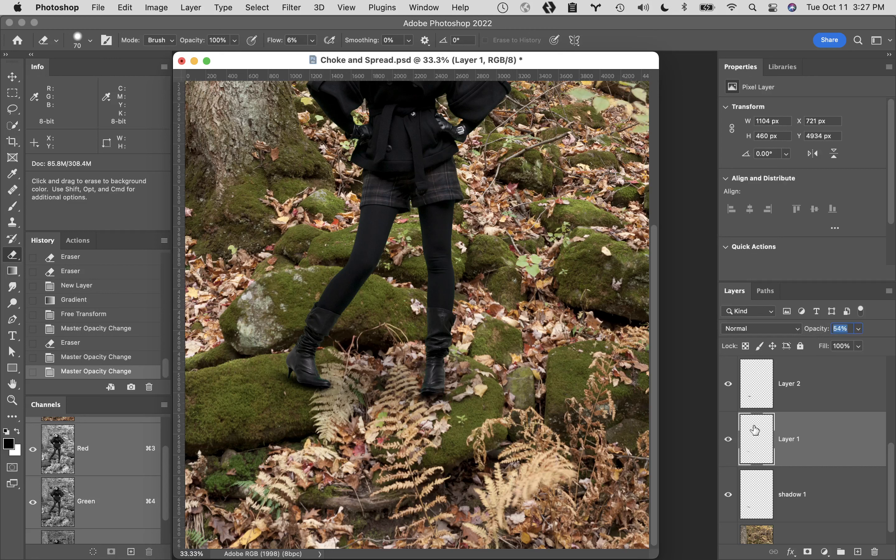
pyautogui.click(728, 441)
pyautogui.click(728, 441)
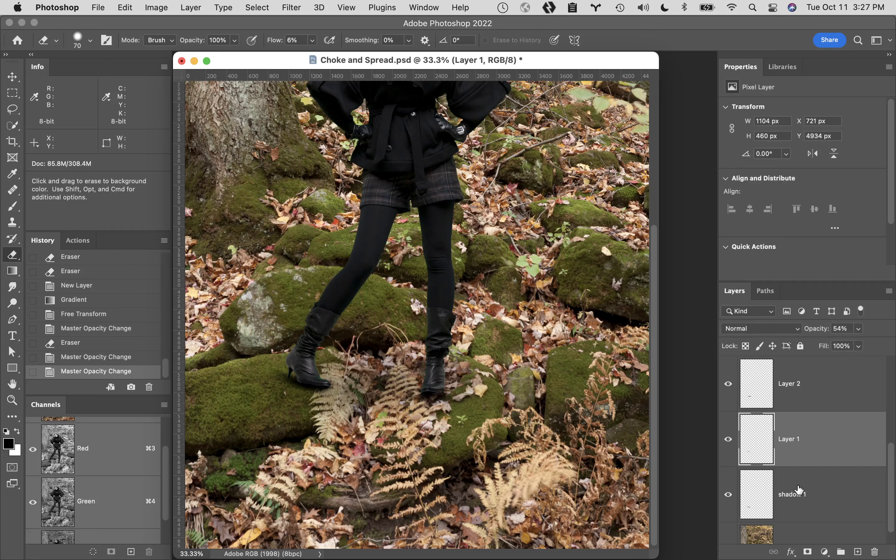
# - Lower the shadow 1 layer's opacity to 52%, compare its effect, and view the whole composite
pyautogui.click(816, 487)
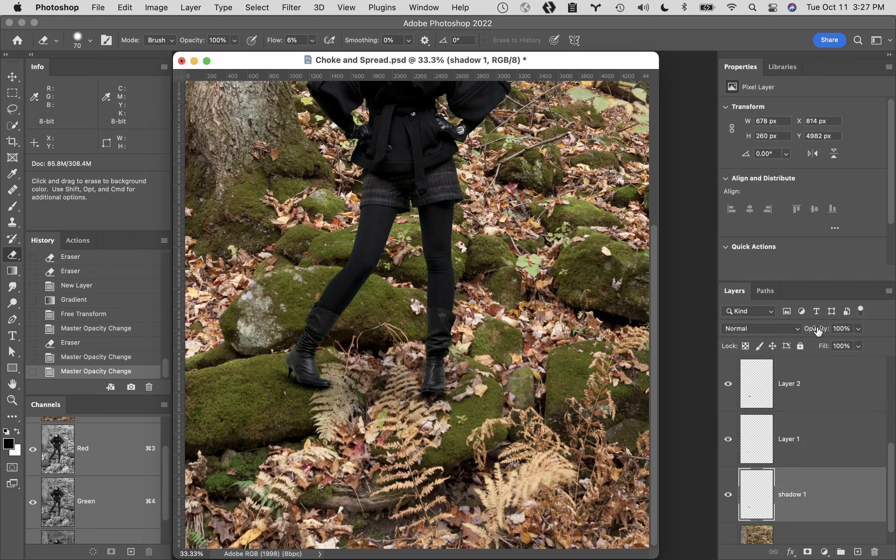
pyautogui.moveTo(820, 330); pyautogui.dragTo(804, 328)
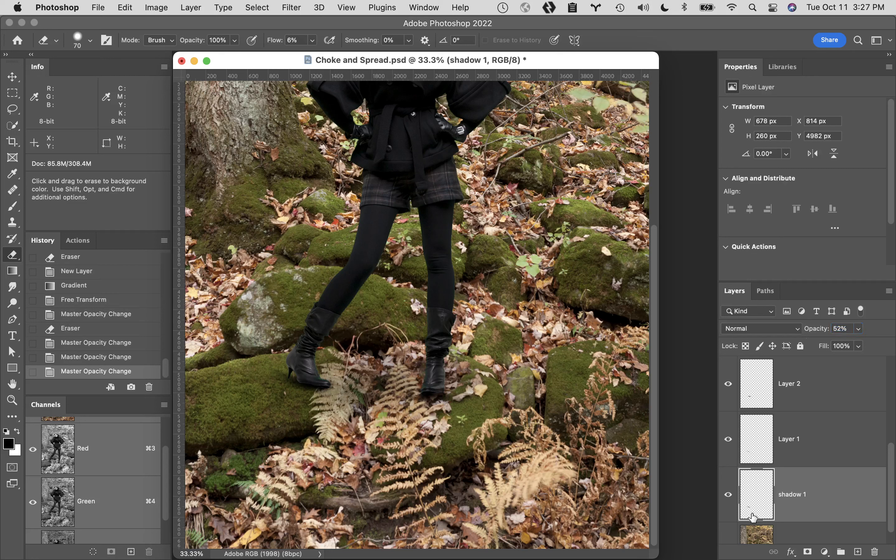
pyautogui.click(727, 497)
pyautogui.click(726, 496)
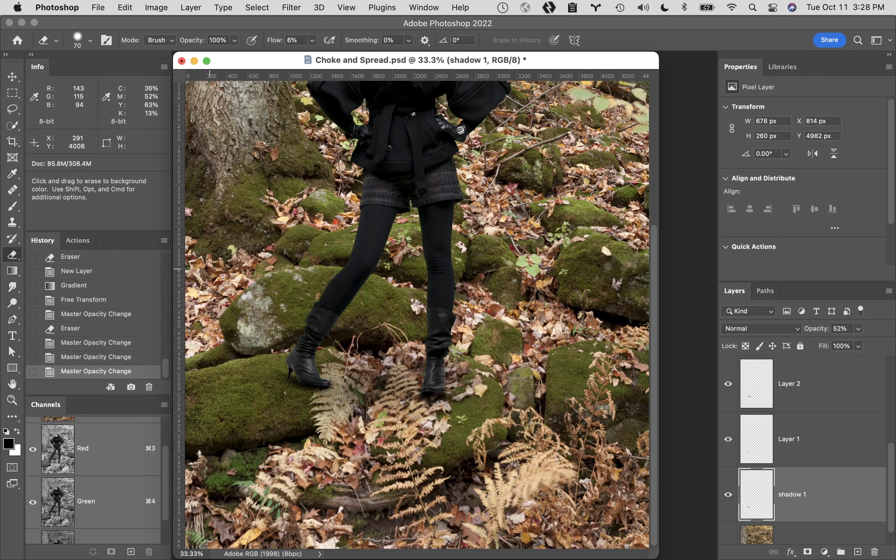
pyautogui.doubleClick(12, 384)
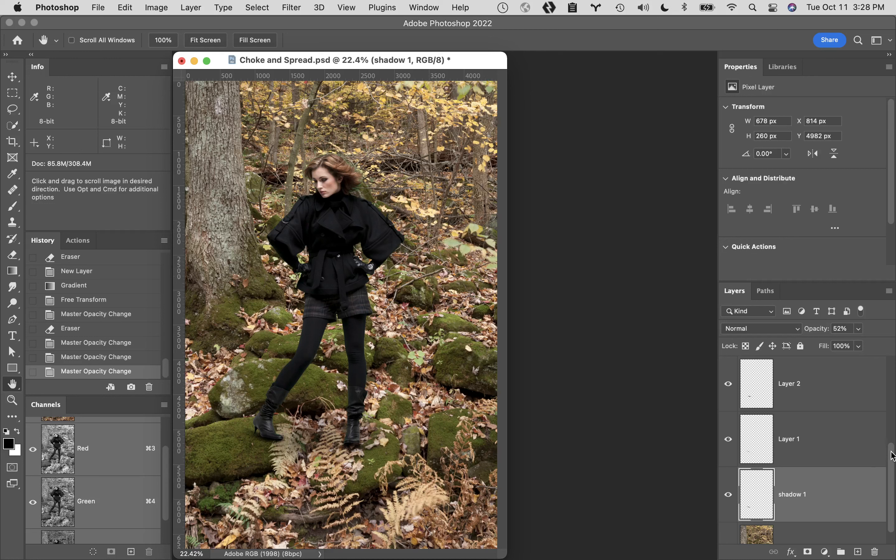
pyautogui.moveTo(892, 456); pyautogui.dragTo(889, 367)
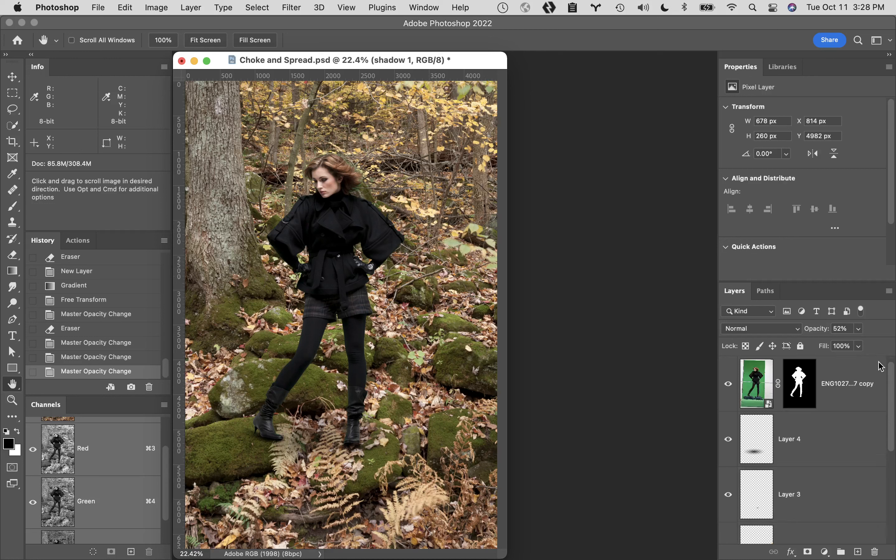
# - Select the woman cutout layer and add a new layer named spill removal above it
pyautogui.click(757, 380)
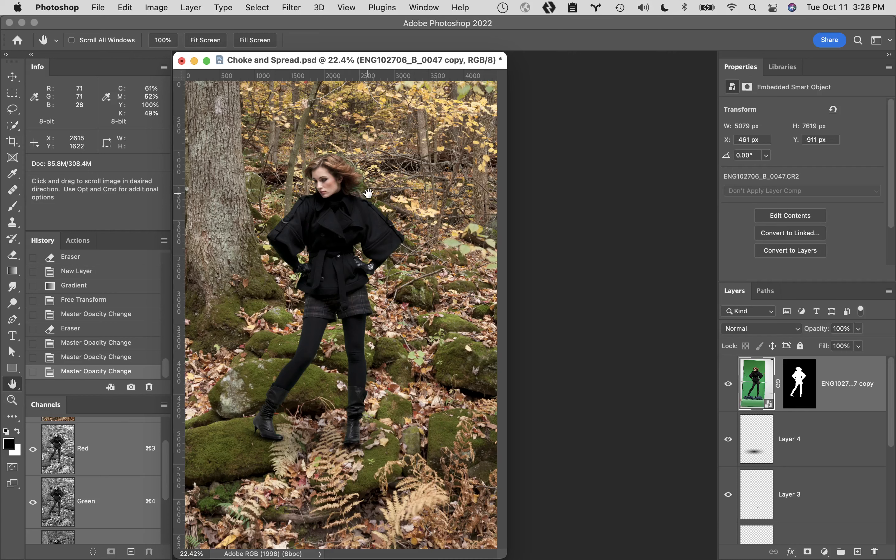
pyautogui.keyDown('super'); pyautogui.click(346, 193); pyautogui.keyUp('super')
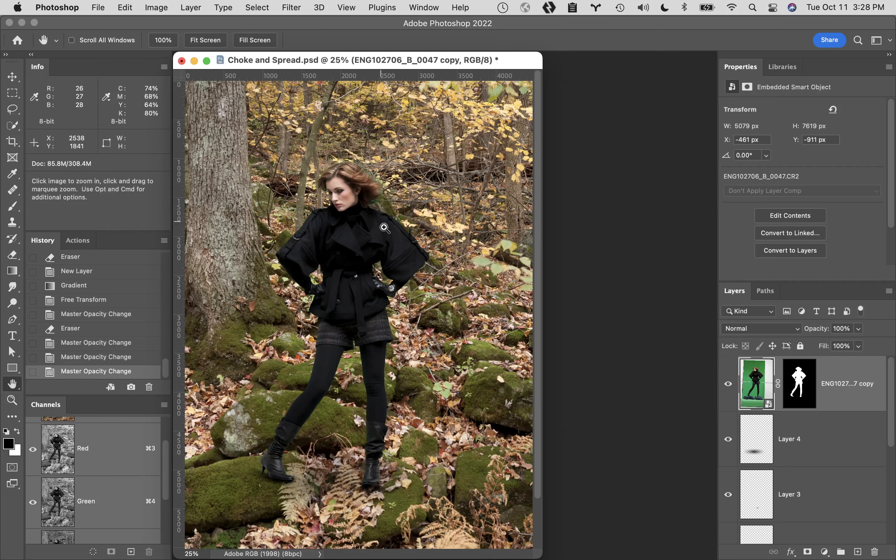
pyautogui.keyDown('super'); pyautogui.click(364, 206); pyautogui.keyUp('super')
pyautogui.keyDown('super'); pyautogui.click(401, 246); pyautogui.keyUp('super')
pyautogui.keyDown('super'); pyautogui.click(439, 279); pyautogui.keyUp('super')
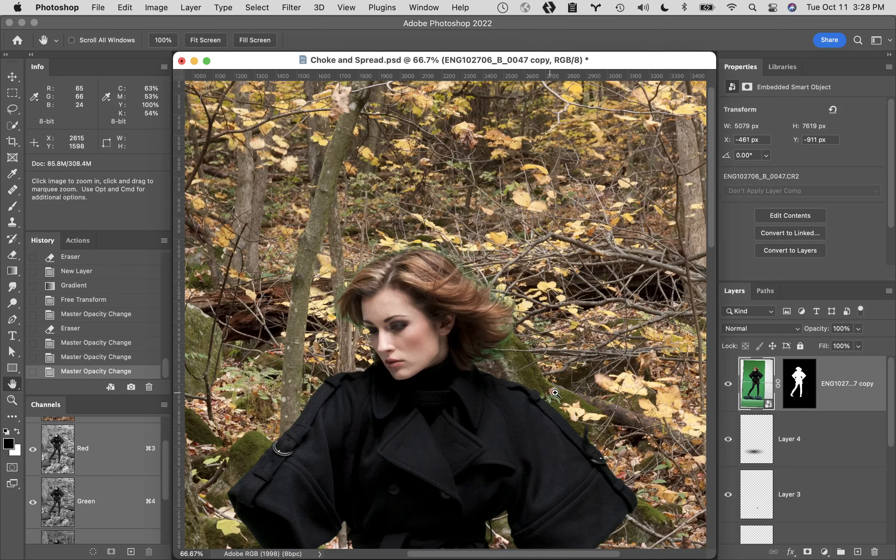
pyautogui.keyDown('super'); pyautogui.click(470, 326); pyautogui.keyUp('super')
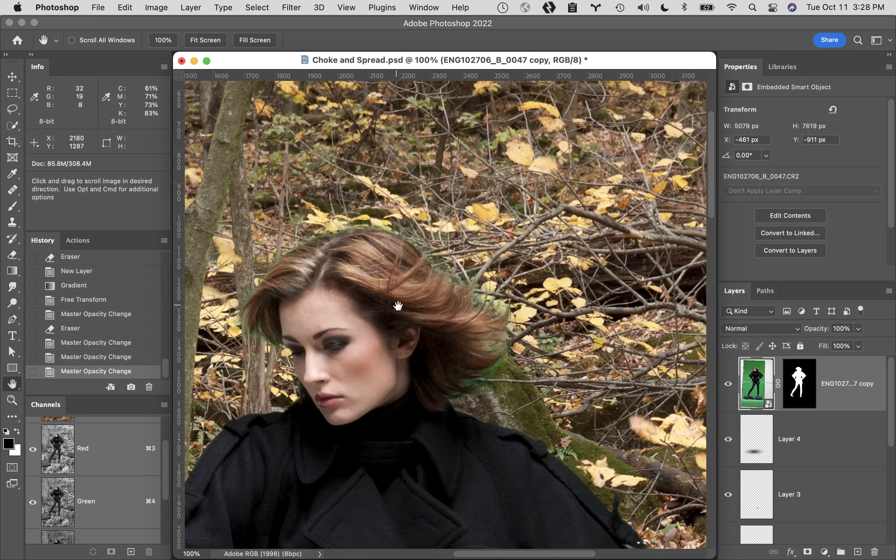
pyautogui.moveTo(396, 304); pyautogui.dragTo(465, 202)
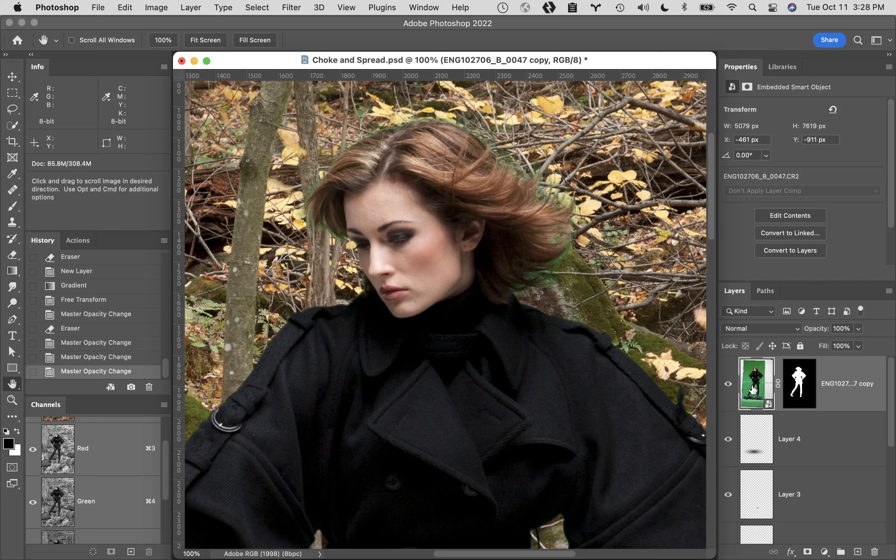
pyautogui.click(858, 552)
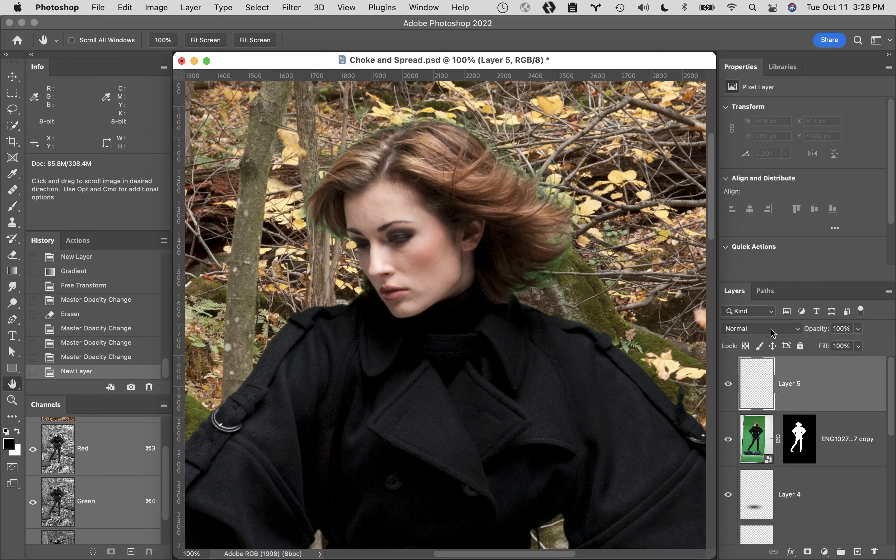
pyautogui.doubleClick(801, 381)
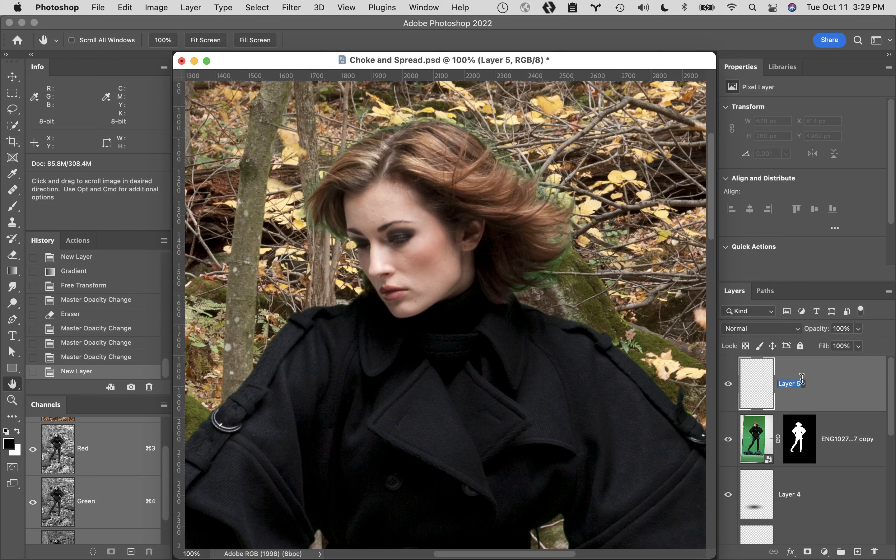
pyautogui.write('spill removal')
pyautogui.press('Return')
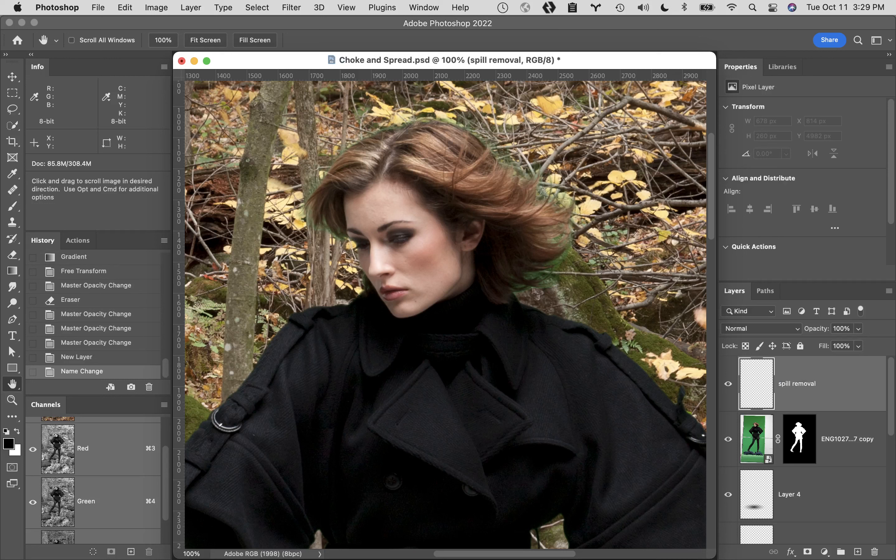
# - Set the spill removal layer's blend mode to Color
pyautogui.click(780, 331)
pyautogui.scroll(-3, 757, 519)
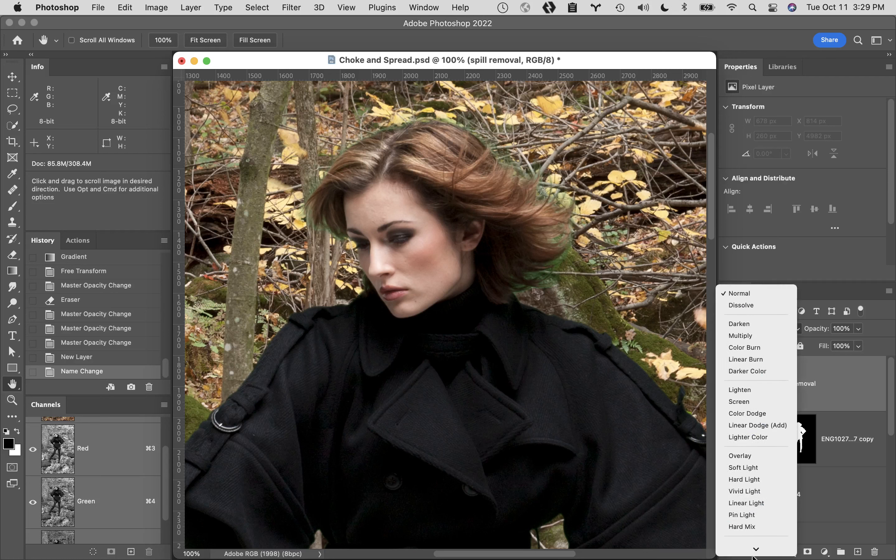
pyautogui.click(758, 537)
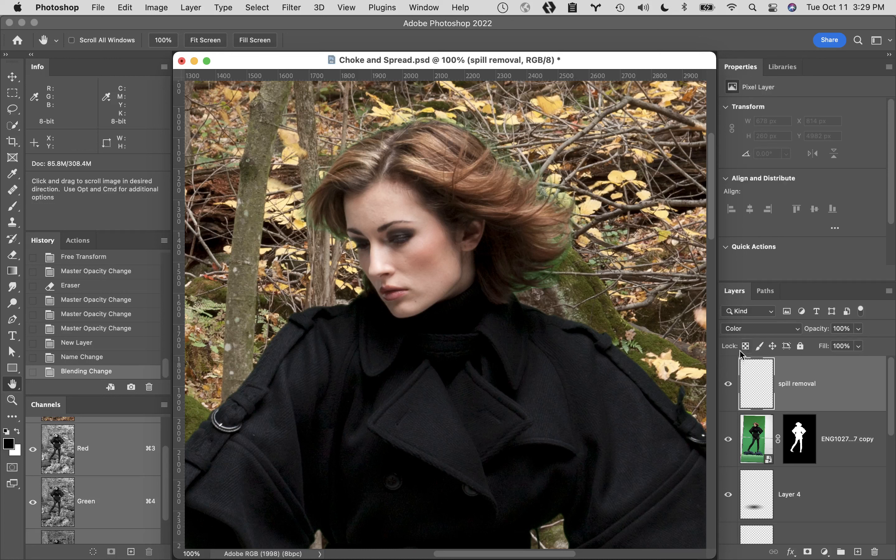
# - Paint a sampled hair color over the green spill along the hair's upper right edge with an 80 px brush at 0% hardness
pyautogui.press('b')
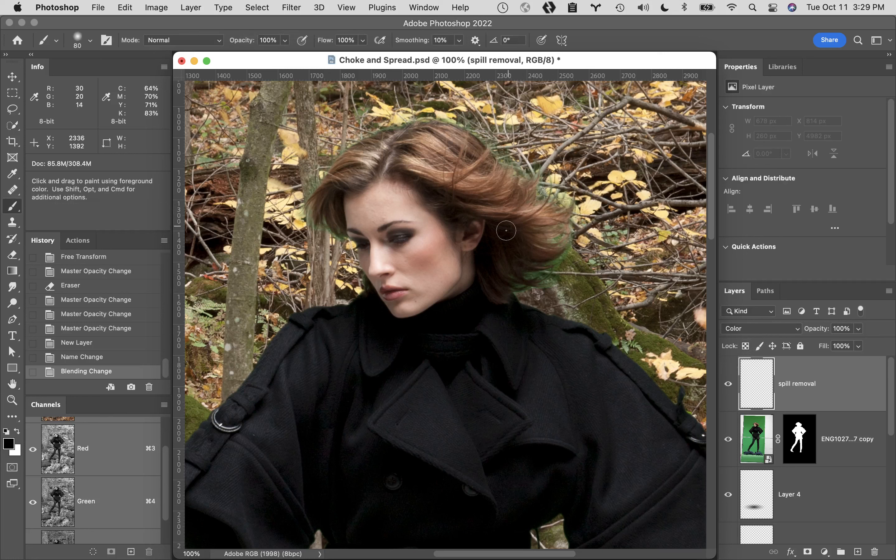
pyautogui.click(91, 41)
pyautogui.moveTo(97, 107)
pyautogui.mouseDown()
pyautogui.moveTo(115, 108)
pyautogui.moveTo(47, 109)
pyautogui.mouseUp()
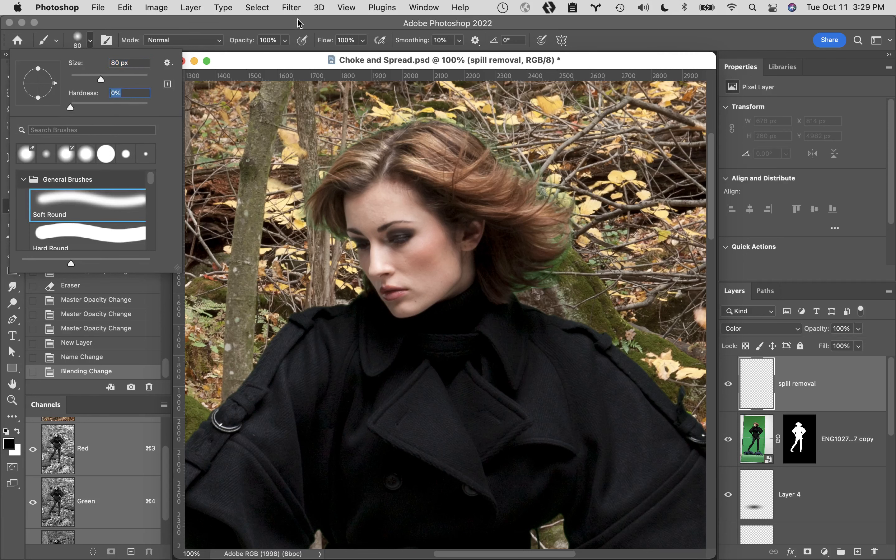
pyautogui.moveTo(300, 23); pyautogui.dragTo(302, 22)
pyautogui.moveTo(180, 22); pyautogui.dragTo(177, 22)
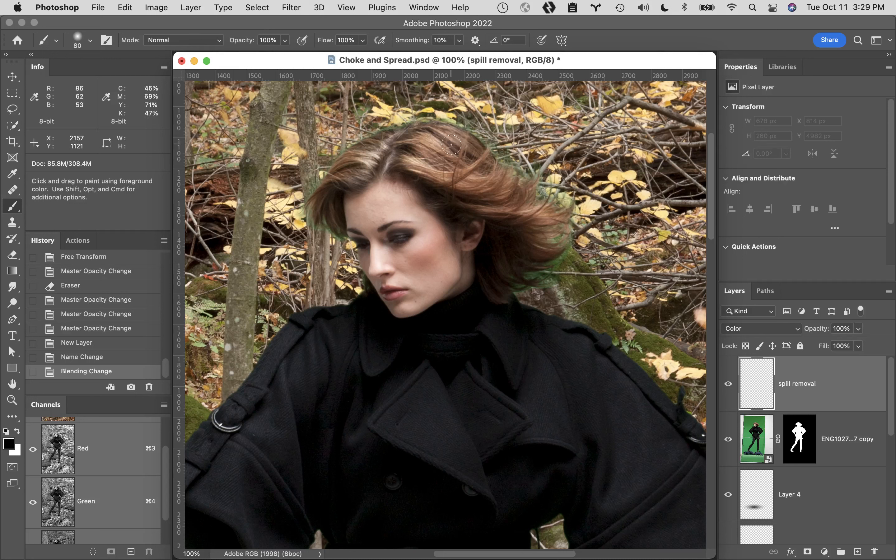
pyautogui.keyDown('alt'); pyautogui.click(459, 147); pyautogui.keyUp('alt')
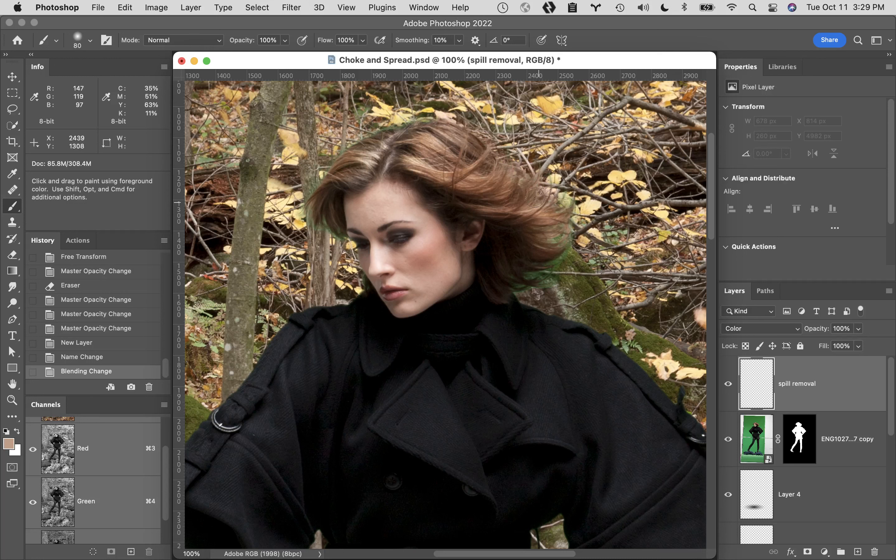
pyautogui.moveTo(535, 198); pyautogui.dragTo(536, 202)
# - Undo a trial stroke on the right hair tips and paint a resampled dark brown broadly along the hair's top and right edges
pyautogui.keyDown('alt'); pyautogui.click(524, 239); pyautogui.keyUp('alt')
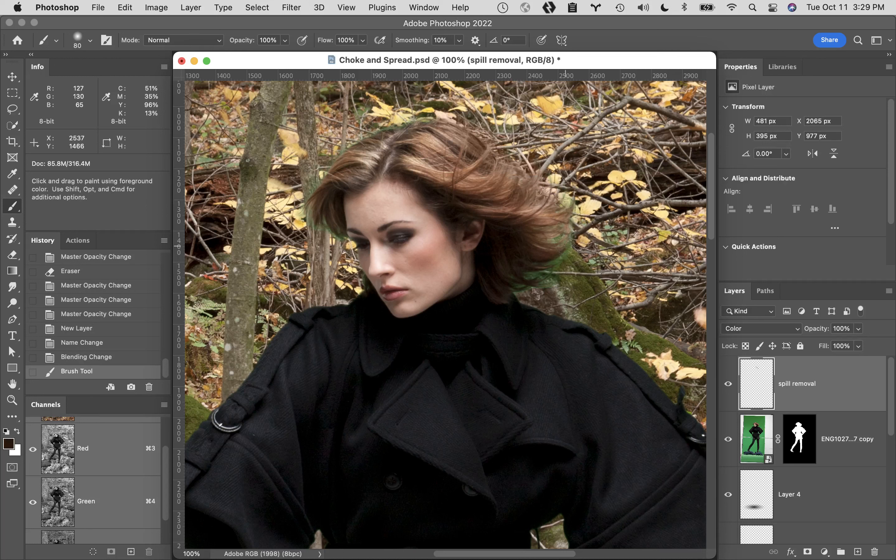
pyautogui.click(560, 212)
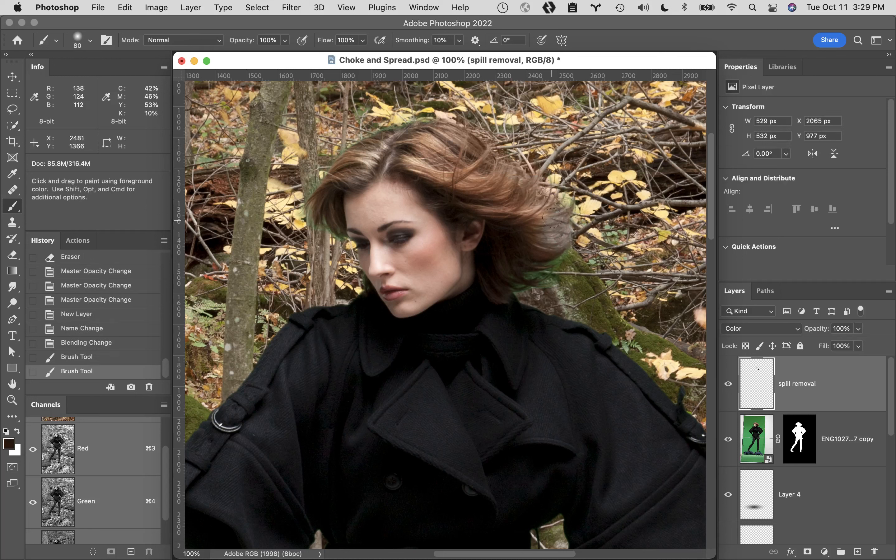
pyautogui.press('super+z')
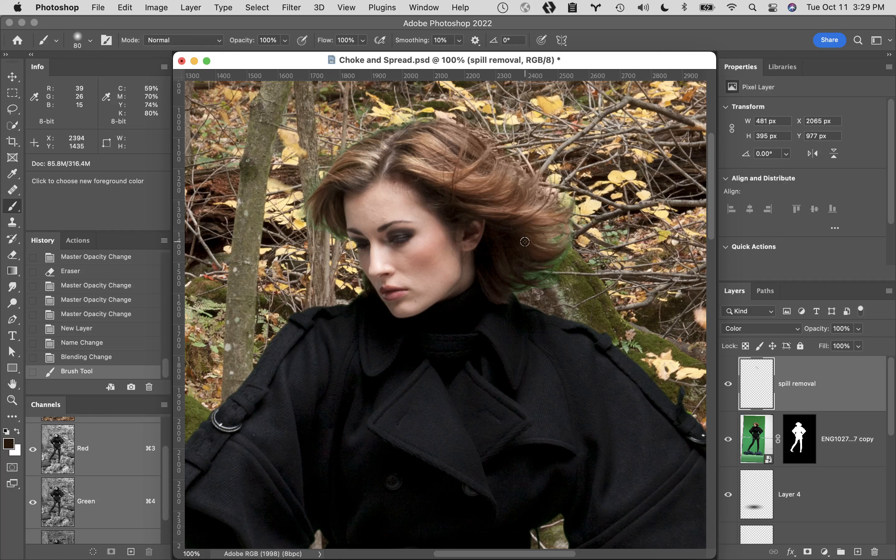
pyautogui.keyDown('alt'); pyautogui.click(525, 241); pyautogui.keyUp('alt')
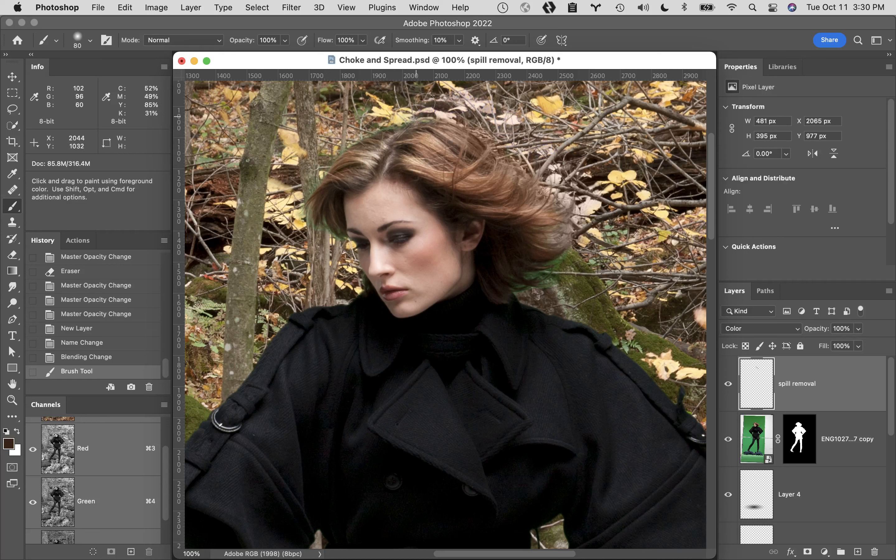
pyautogui.moveTo(402, 109)
pyautogui.mouseDown()
pyautogui.moveTo(515, 101)
pyautogui.moveTo(508, 177)
pyautogui.mouseUp()
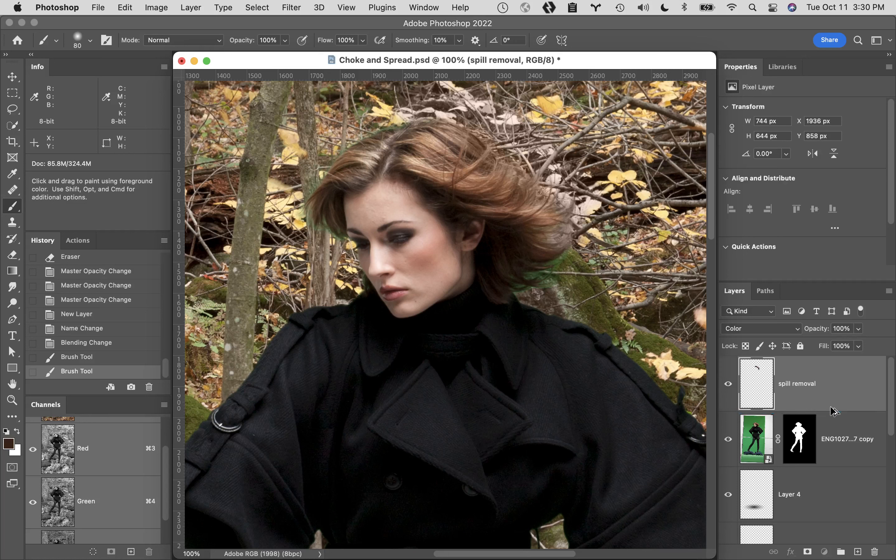
# - Clip the spill removal layer to the woman cutout layer, undoing the accidental layer duplicate
pyautogui.moveTo(833, 410); pyautogui.dragTo(828, 426)
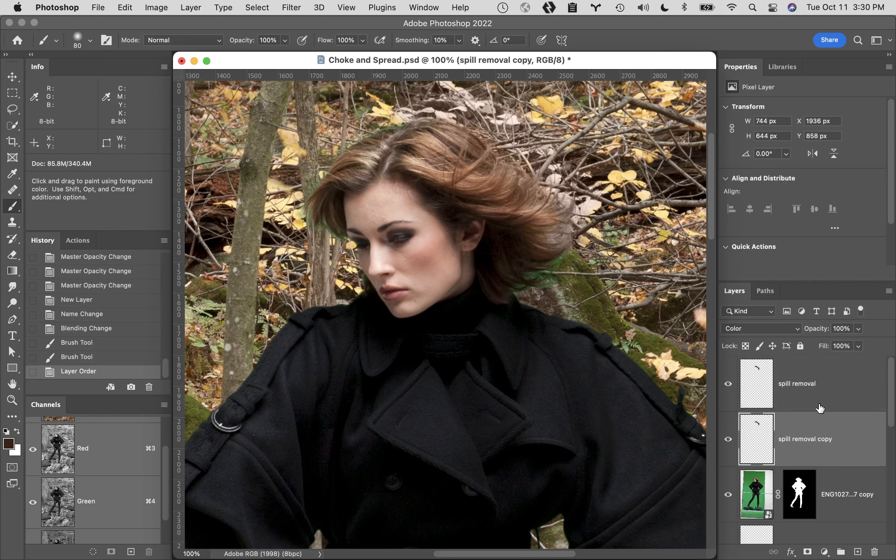
pyautogui.press('super+z')
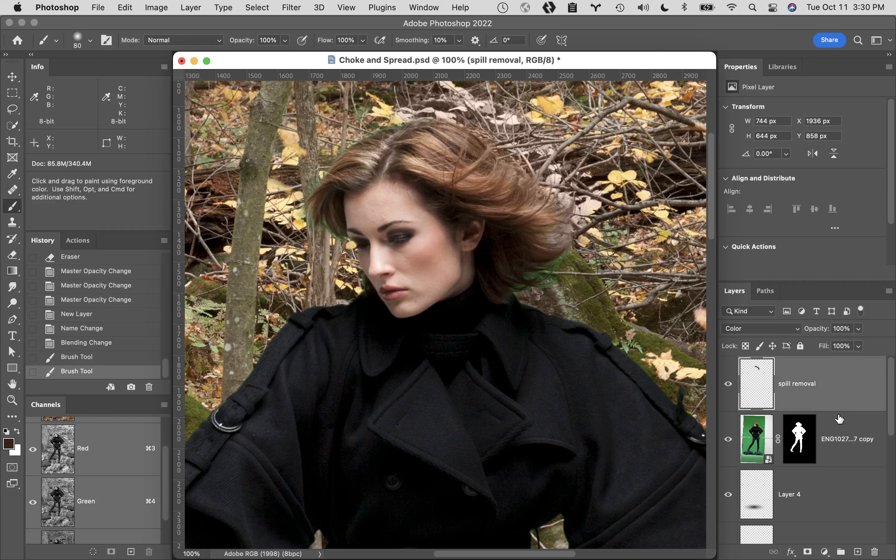
pyautogui.keyDown('alt'); pyautogui.click(838, 409); pyautogui.keyUp('alt')
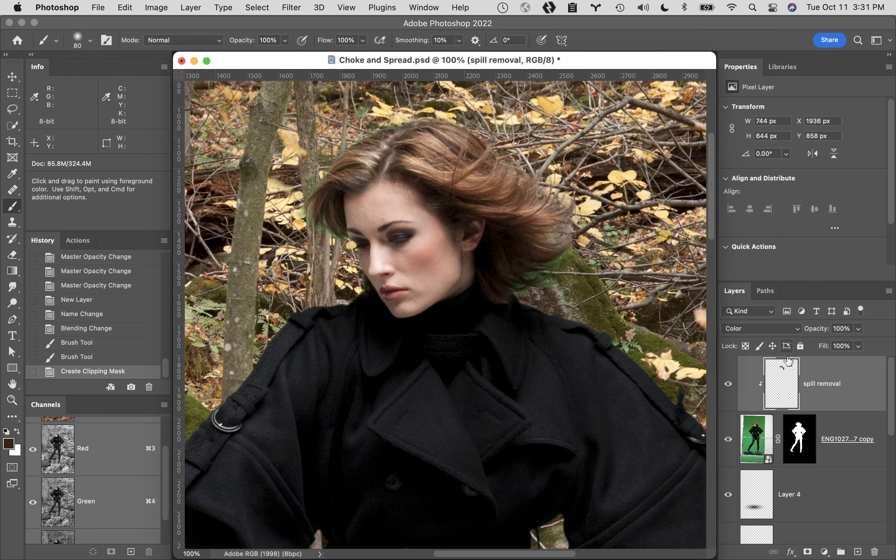
# - Test the clipping by painting black strokes over the woman in Normal mode, and restore the Create Clipping Mask history state
pyautogui.click(762, 329)
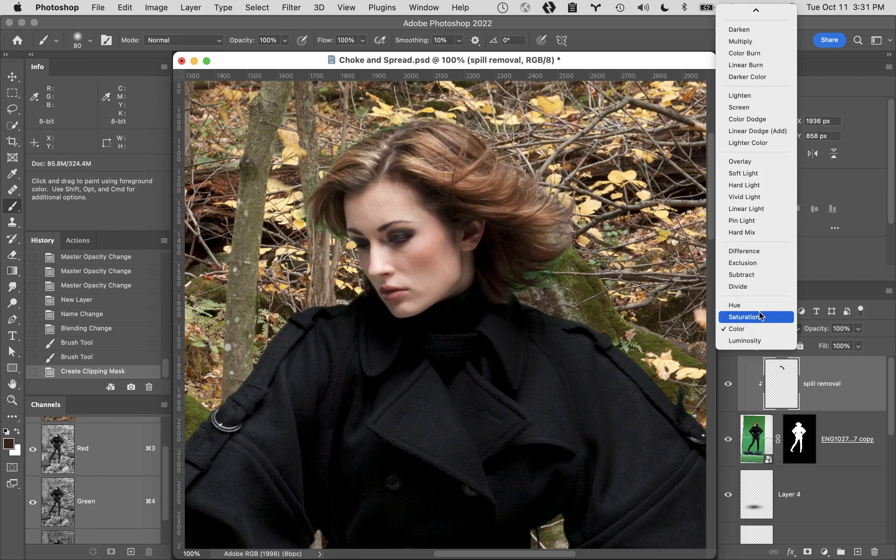
pyautogui.click(755, 12)
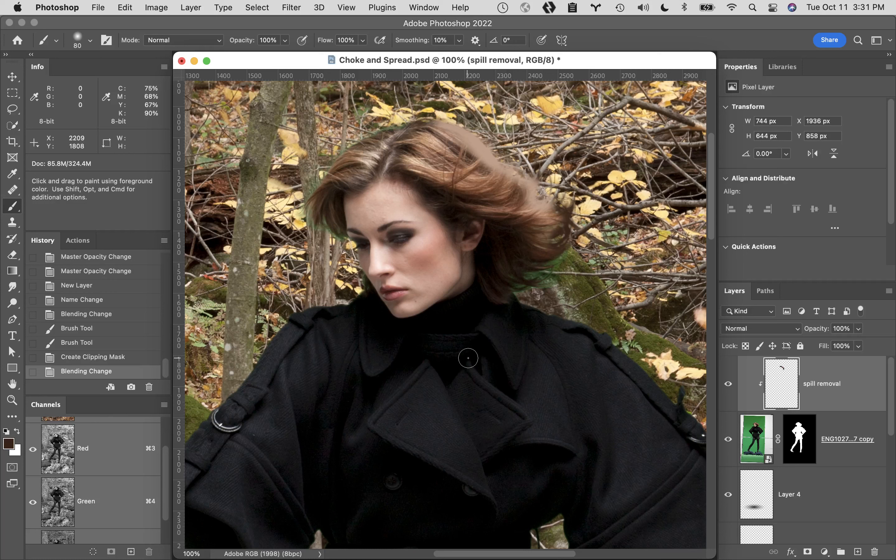
pyautogui.press('d')
pyautogui.moveTo(537, 176)
pyautogui.mouseDown()
pyautogui.moveTo(314, 348)
pyautogui.moveTo(325, 302)
pyautogui.mouseUp()
pyautogui.moveTo(604, 91)
pyautogui.mouseDown()
pyautogui.moveTo(608, 54)
pyautogui.moveTo(500, 63)
pyautogui.moveTo(310, 327)
pyautogui.moveTo(404, 538)
pyautogui.moveTo(491, 498)
pyautogui.moveTo(662, 300)
pyautogui.moveTo(683, 432)
pyautogui.mouseUp()
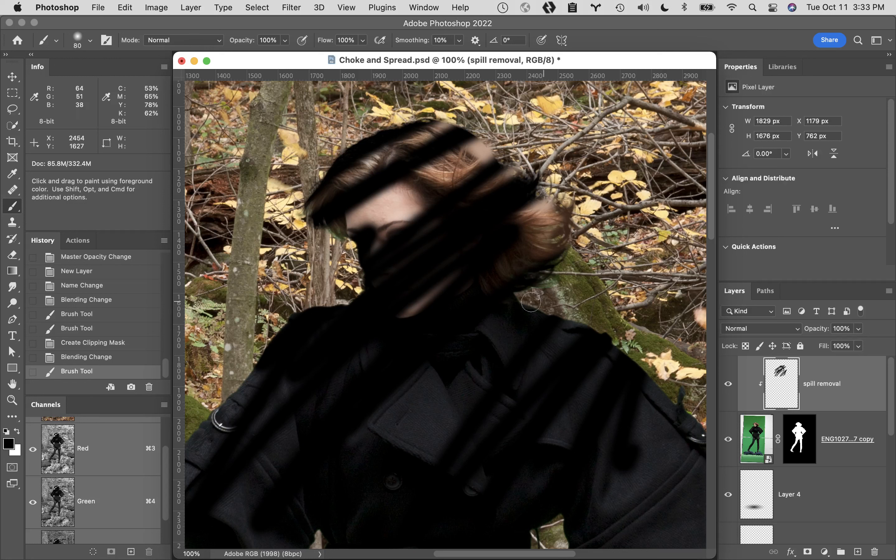
pyautogui.click(138, 343)
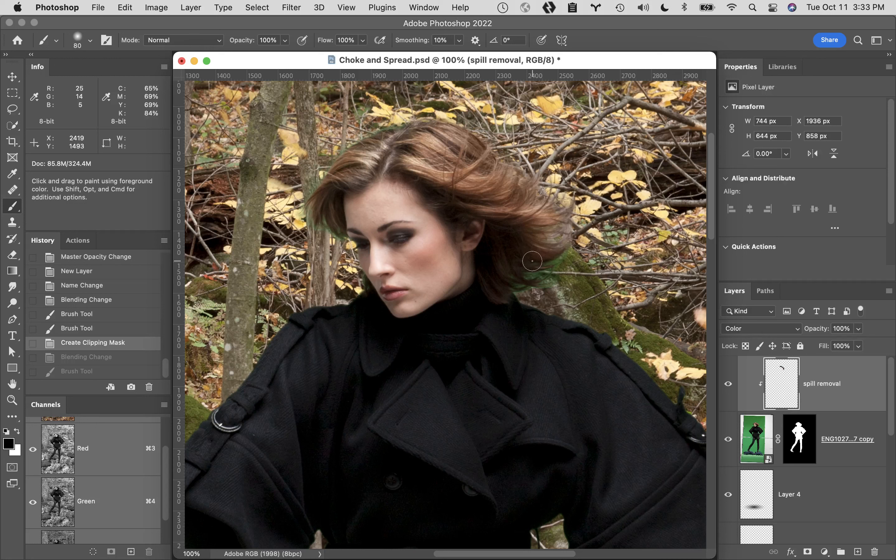
# - Paint sampled hair browns over the green spill at the hair's lower right, top and left edges
pyautogui.keyDown('alt'); pyautogui.click(528, 247); pyautogui.keyUp('alt')
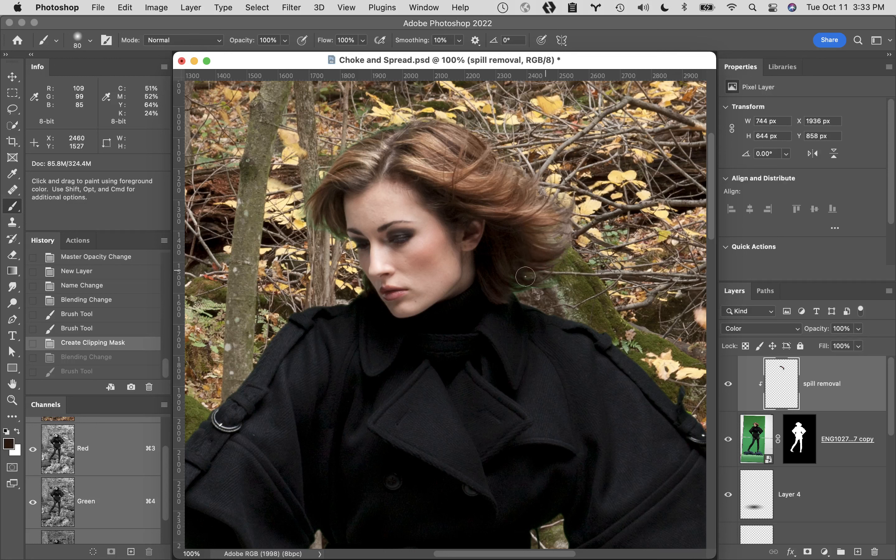
pyautogui.click(561, 253)
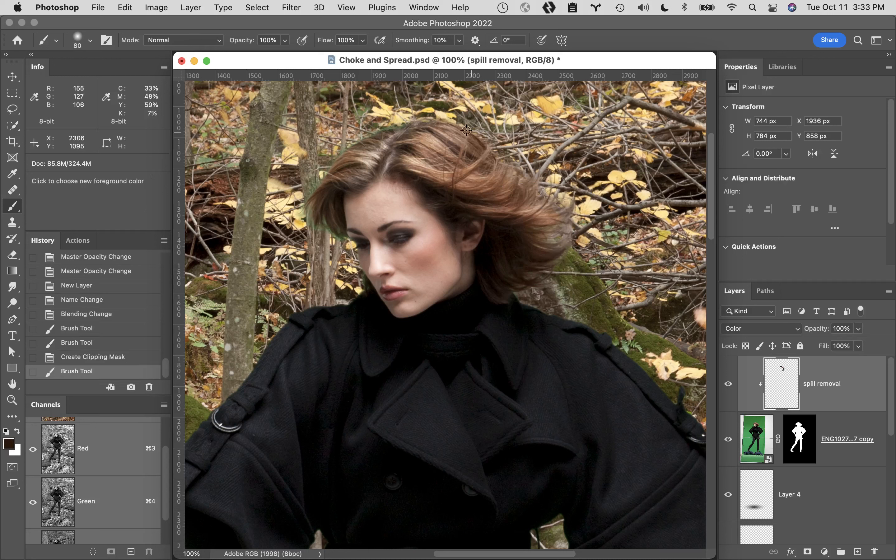
pyautogui.keyDown('alt'); pyautogui.click(378, 145); pyautogui.keyUp('alt')
pyautogui.moveTo(413, 116)
pyautogui.mouseDown()
pyautogui.moveTo(362, 139)
pyautogui.moveTo(317, 180)
pyautogui.moveTo(325, 207)
pyautogui.moveTo(306, 210)
pyautogui.moveTo(306, 220)
pyautogui.moveTo(349, 255)
pyautogui.mouseUp()
pyautogui.keyDown('alt'); pyautogui.click(324, 200); pyautogui.keyUp('alt')
# - Paint a sampled boot gray over the green spill on the left boot and along the right boot's inner edge
pyautogui.moveTo(476, 354); pyautogui.dragTo(494, 97)
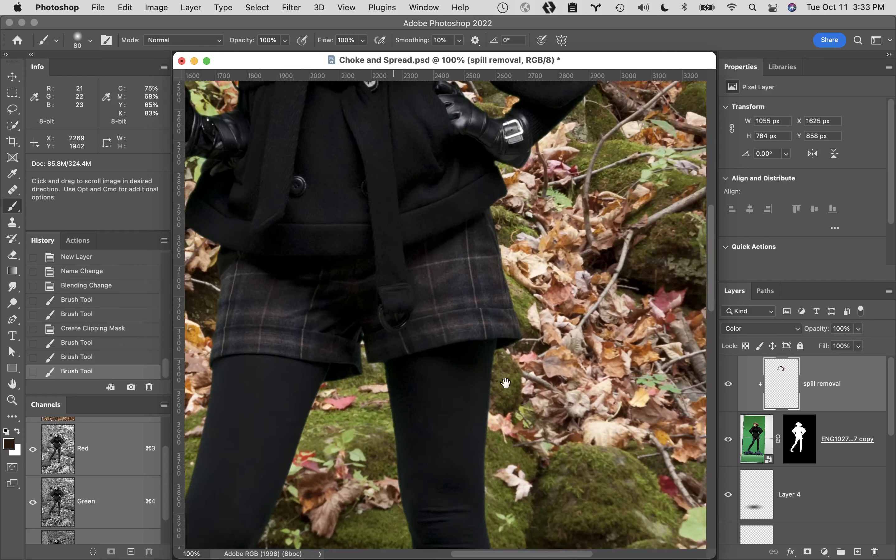
pyautogui.moveTo(504, 384); pyautogui.dragTo(557, 61)
pyautogui.moveTo(528, 233)
pyautogui.mouseDown()
pyautogui.moveTo(554, 110)
pyautogui.moveTo(626, 100)
pyautogui.mouseUp()
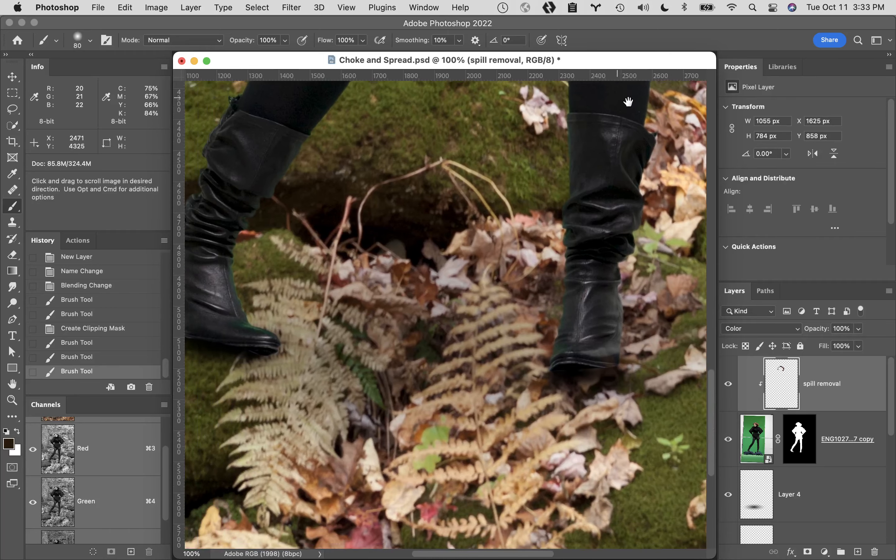
pyautogui.moveTo(450, 183); pyautogui.dragTo(472, 200)
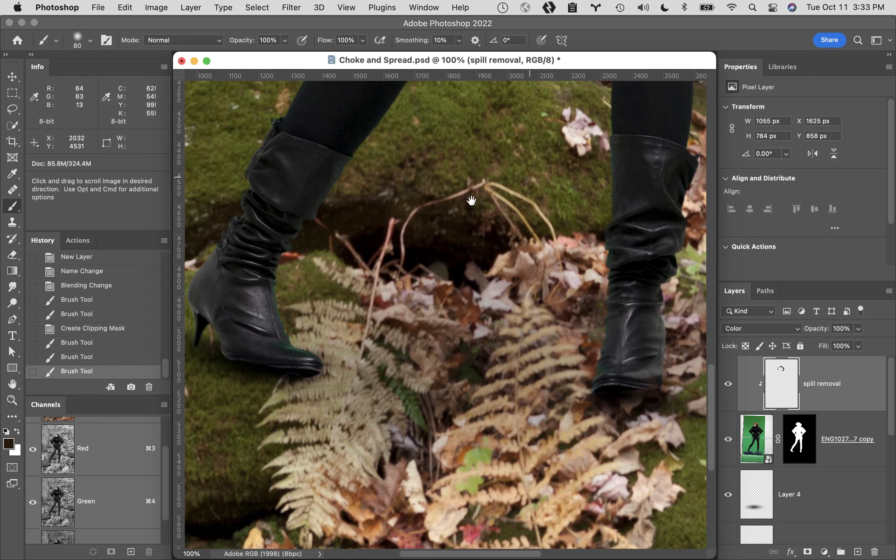
pyautogui.keyDown('alt'); pyautogui.click(256, 312); pyautogui.keyUp('alt')
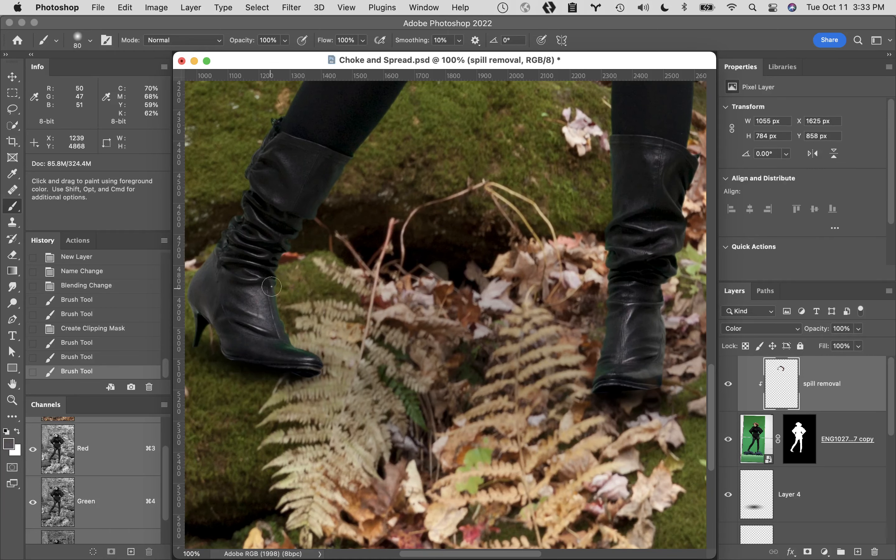
pyautogui.moveTo(279, 325)
pyautogui.mouseDown()
pyautogui.moveTo(274, 282)
pyautogui.moveTo(340, 176)
pyautogui.moveTo(271, 161)
pyautogui.mouseUp()
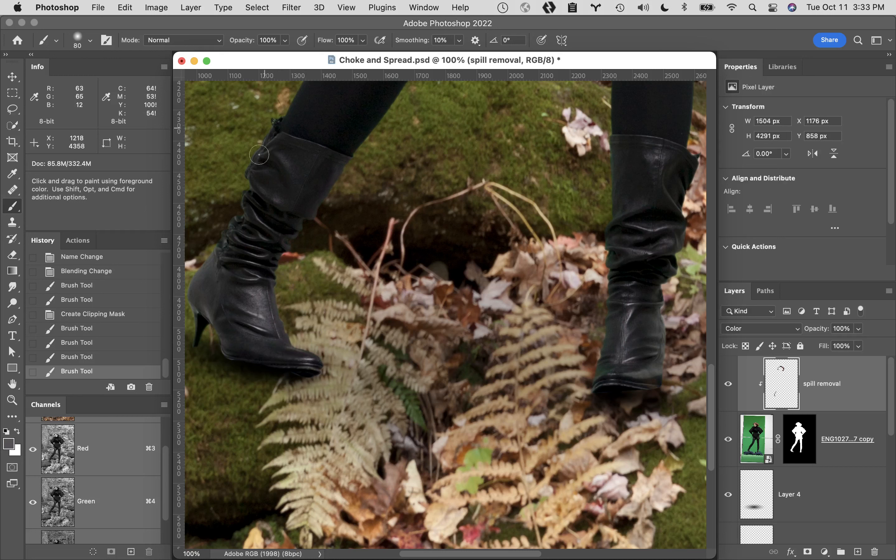
pyautogui.moveTo(186, 293); pyautogui.dragTo(191, 365)
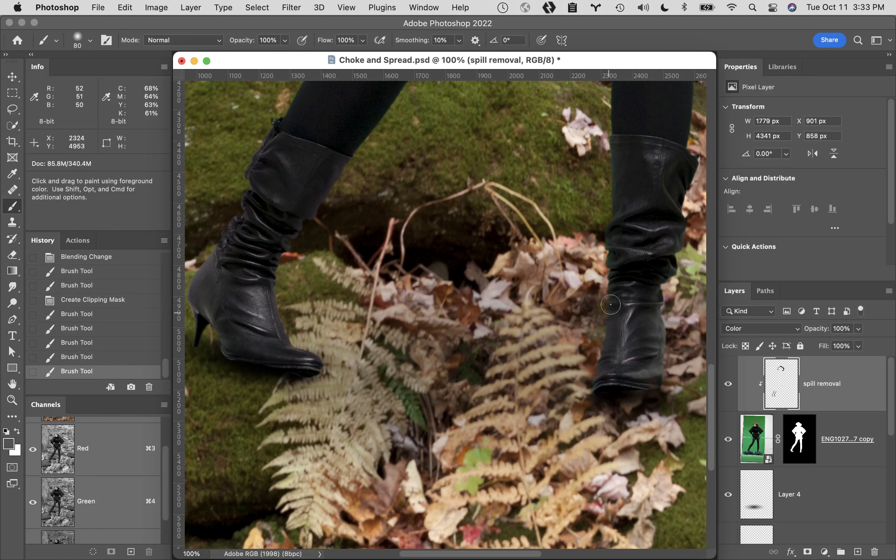
pyautogui.moveTo(614, 150); pyautogui.dragTo(614, 139)
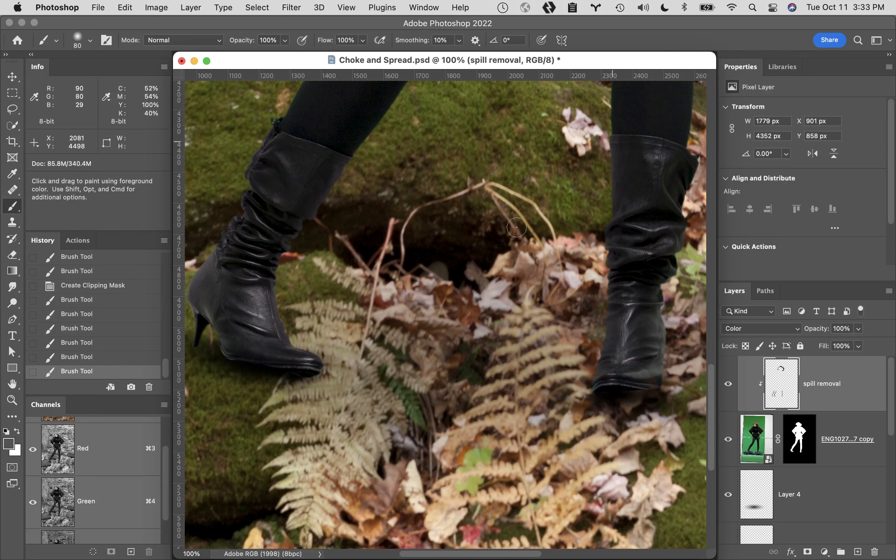
# - Examine the coat, gloves and shorts for remaining green spill
pyautogui.press('space')
pyautogui.moveTo(570, 246)
pyautogui.mouseDown()
pyautogui.moveTo(512, 418)
pyautogui.moveTo(511, 484)
pyautogui.mouseUp()
pyautogui.moveTo(532, 152); pyautogui.dragTo(550, 472)
pyautogui.moveTo(563, 285); pyautogui.dragTo(579, 393)
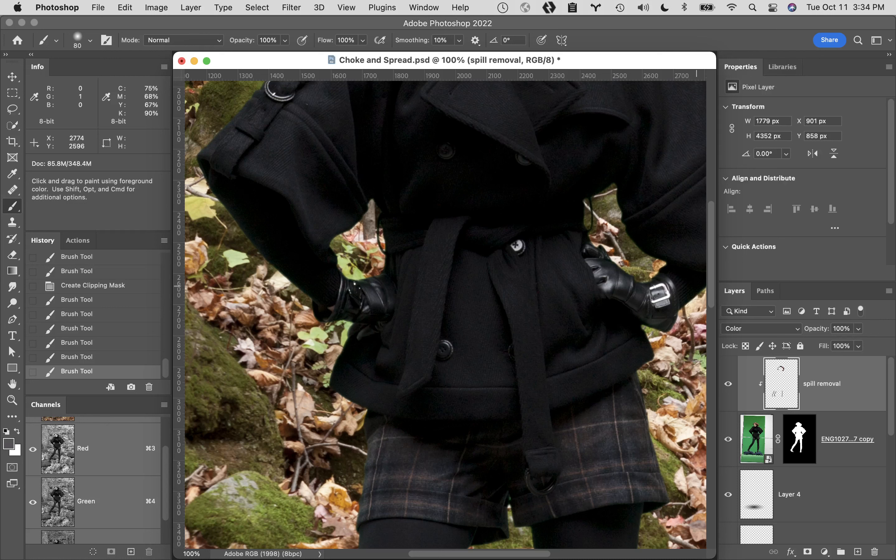
# - Delete the spill removal layer and duplicate the woman's masked smart object layer
pyautogui.moveTo(850, 400); pyautogui.dragTo(875, 552)
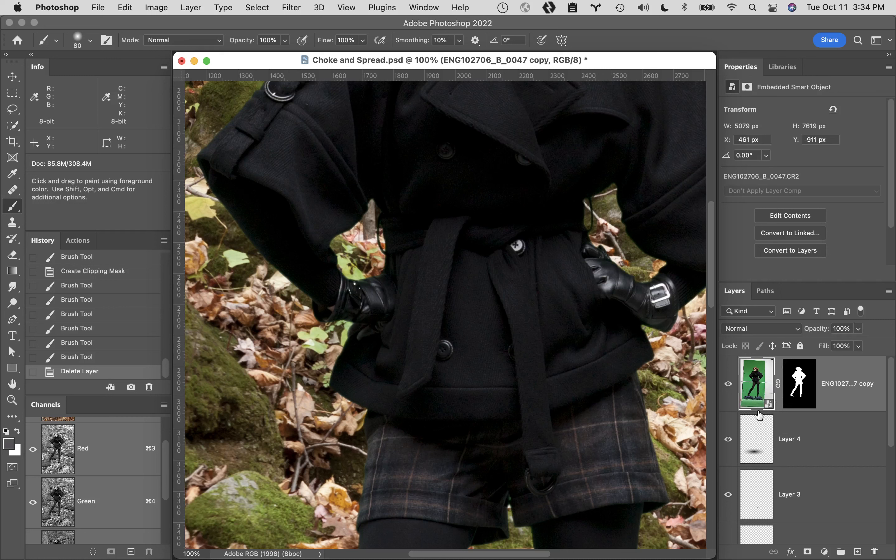
pyautogui.press('super+j')
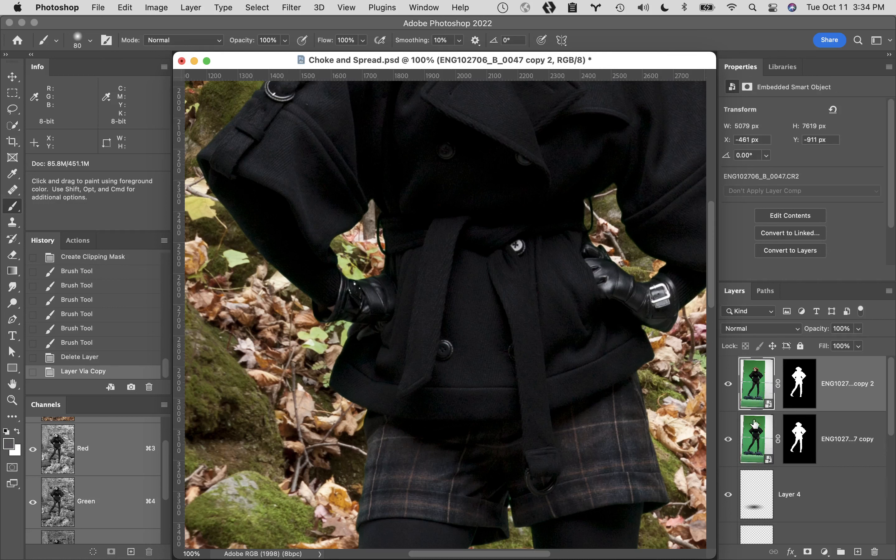
# - Hide the original woman layer beneath the copy, comparing the hair edges with it shown and hidden
pyautogui.click(728, 439)
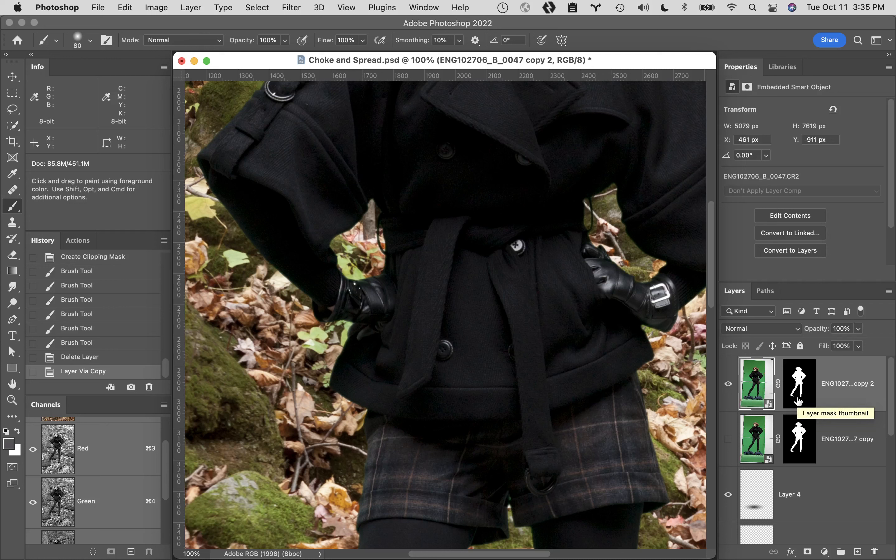
pyautogui.press('space')
pyautogui.moveTo(621, 160); pyautogui.dragTo(564, 492)
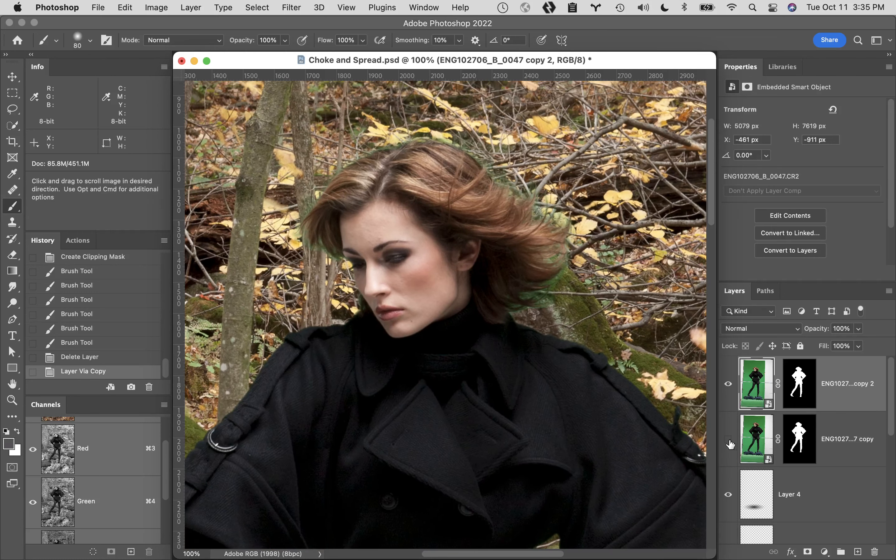
pyautogui.click(729, 441)
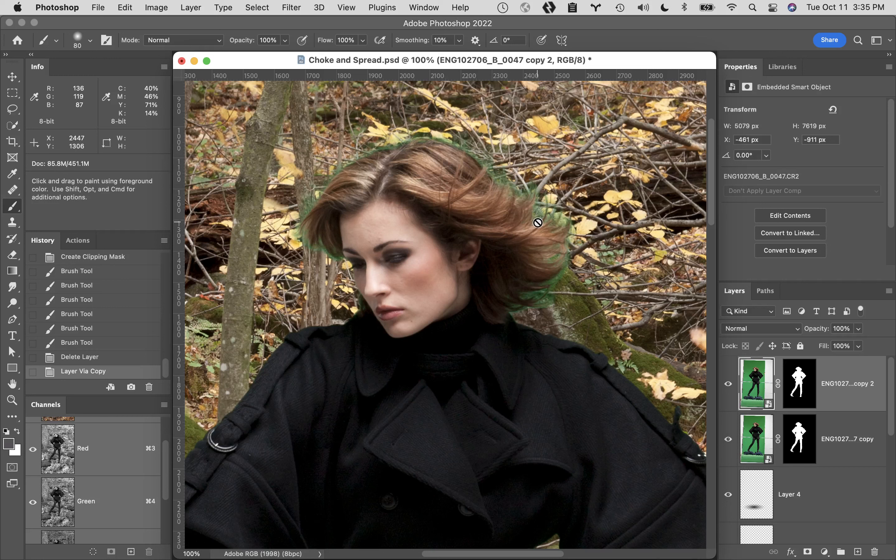
pyautogui.click(728, 439)
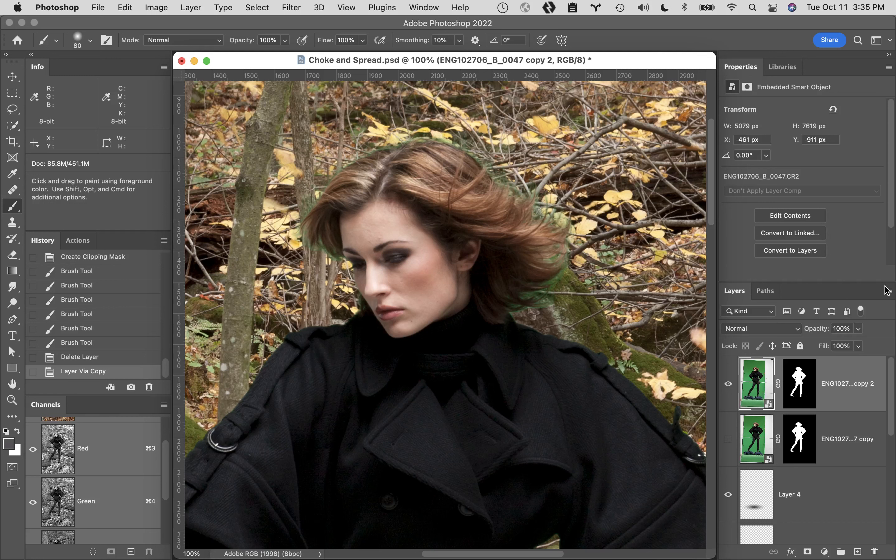
# - Rasterize the duplicated woman smart object into a pixel layer
pyautogui.click(196, 6)
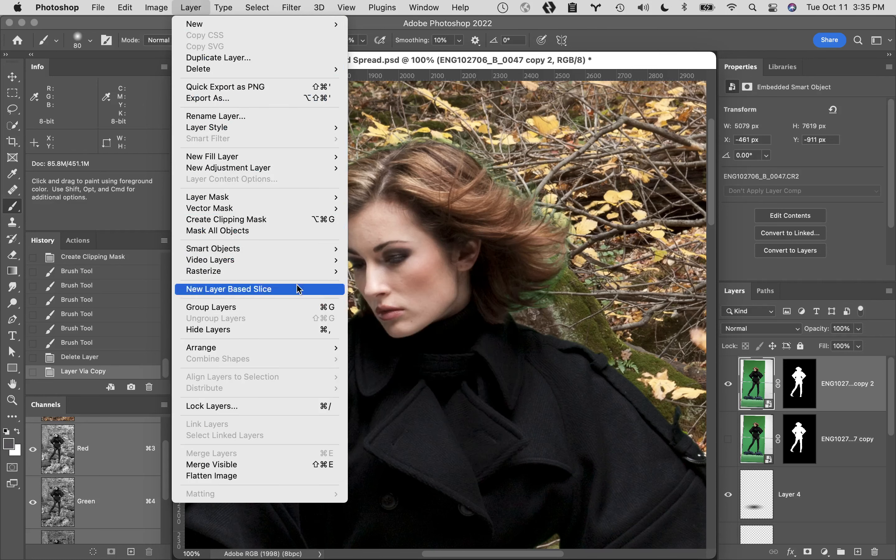
pyautogui.moveTo(274, 271)
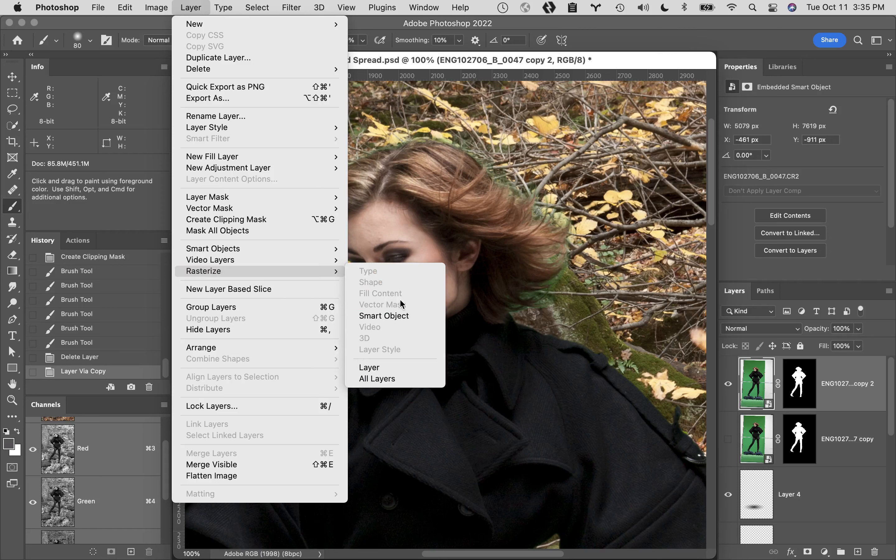
pyautogui.click(407, 321)
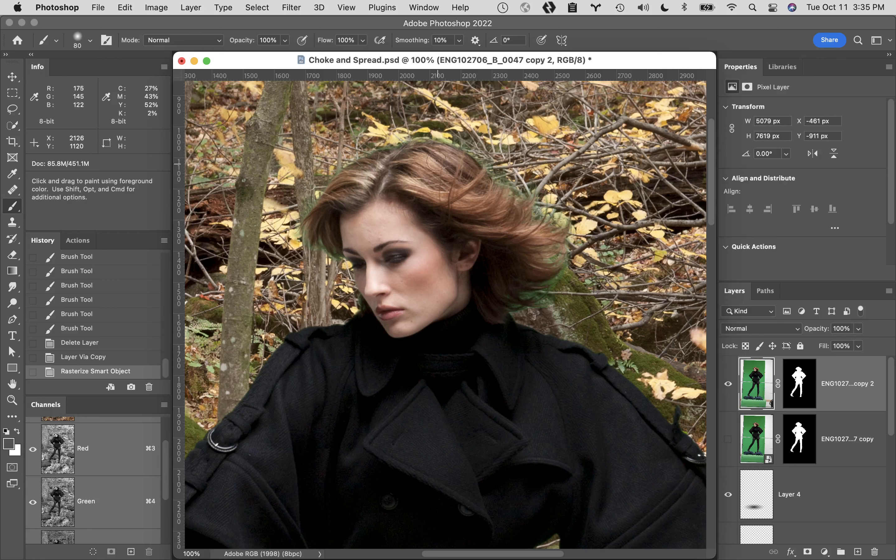
# - Set the brush to Color mode and paint sampled hair browns over the green spill along the hair's upper-right and lower-right edges
pyautogui.click(201, 43)
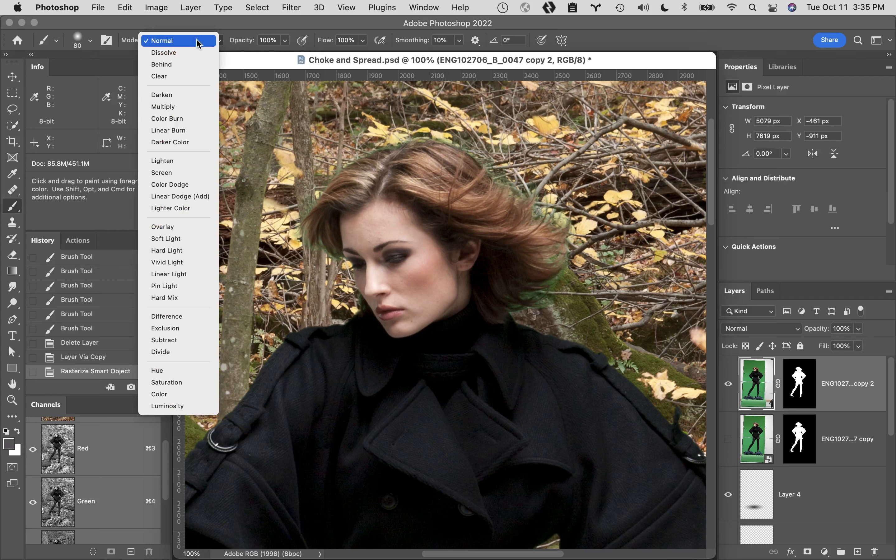
pyautogui.click(204, 395)
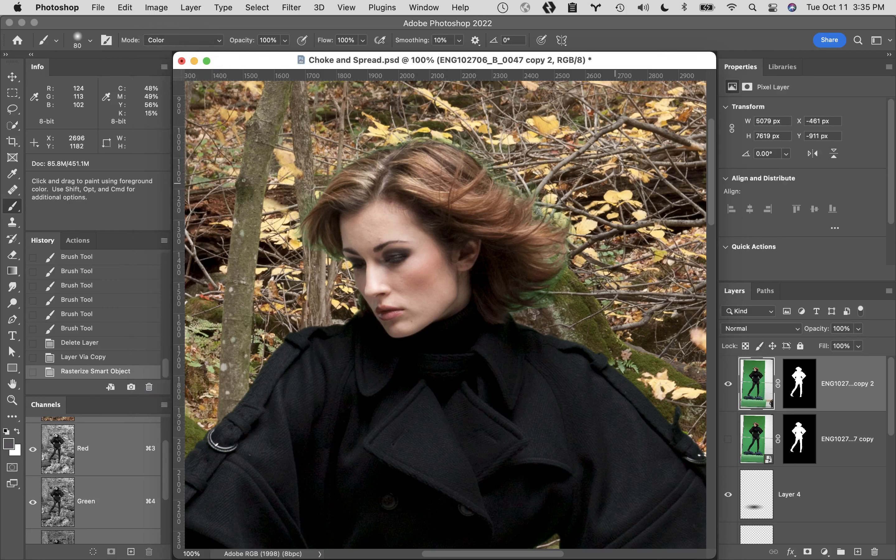
pyautogui.press('alt')
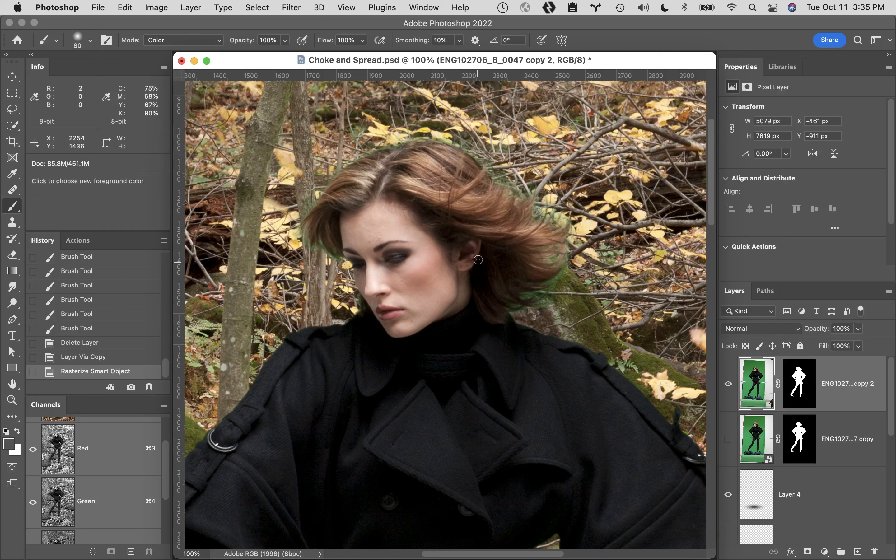
pyautogui.keyDown('alt'); pyautogui.click(467, 173); pyautogui.keyUp('alt')
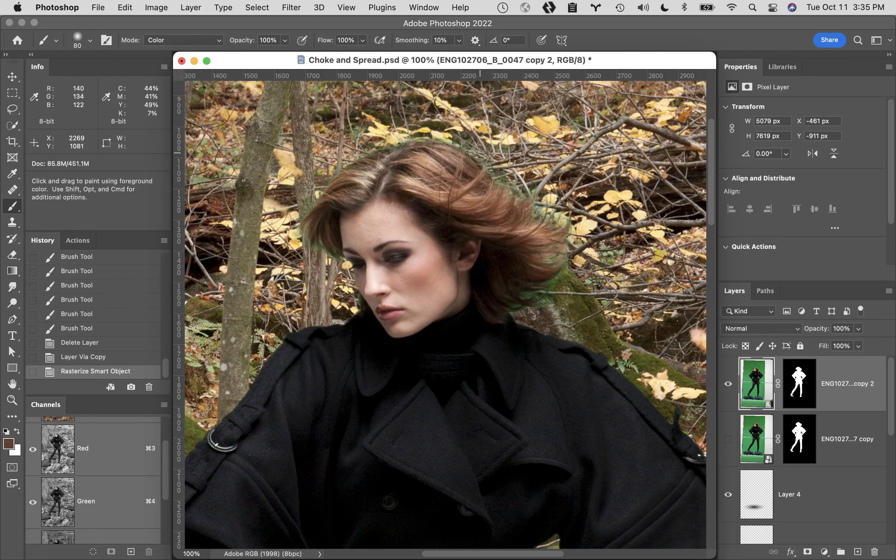
pyautogui.moveTo(479, 154); pyautogui.dragTo(500, 182)
pyautogui.keyDown('alt'); pyautogui.click(542, 273); pyautogui.keyUp('alt')
pyautogui.moveTo(563, 263)
pyautogui.mouseDown()
pyautogui.moveTo(558, 279)
pyautogui.moveTo(515, 303)
pyautogui.moveTo(534, 300)
pyautogui.moveTo(556, 272)
pyautogui.moveTo(524, 313)
pyautogui.moveTo(525, 297)
pyautogui.moveTo(516, 308)
pyautogui.mouseUp()
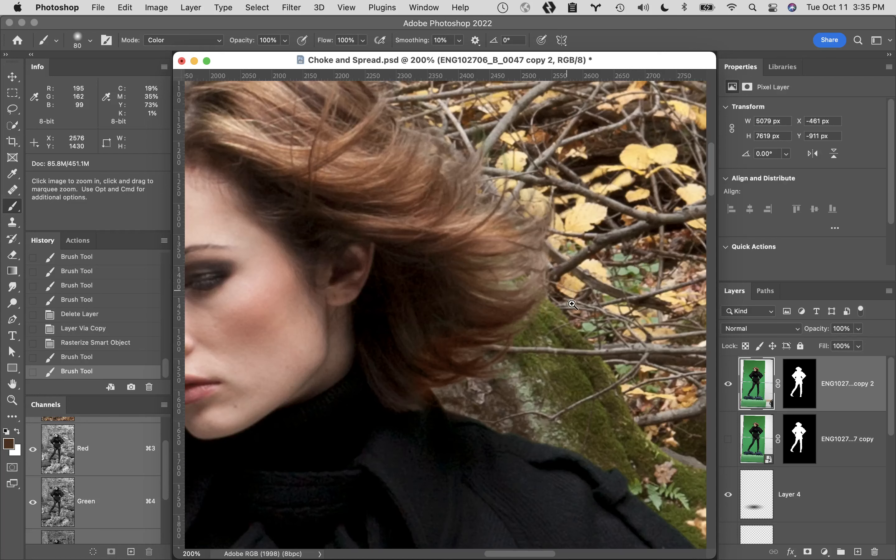
# - Sample a dark brown from the hair below the ear and paint it over the lower-right hair strands
pyautogui.click(522, 273)
pyautogui.click(490, 326)
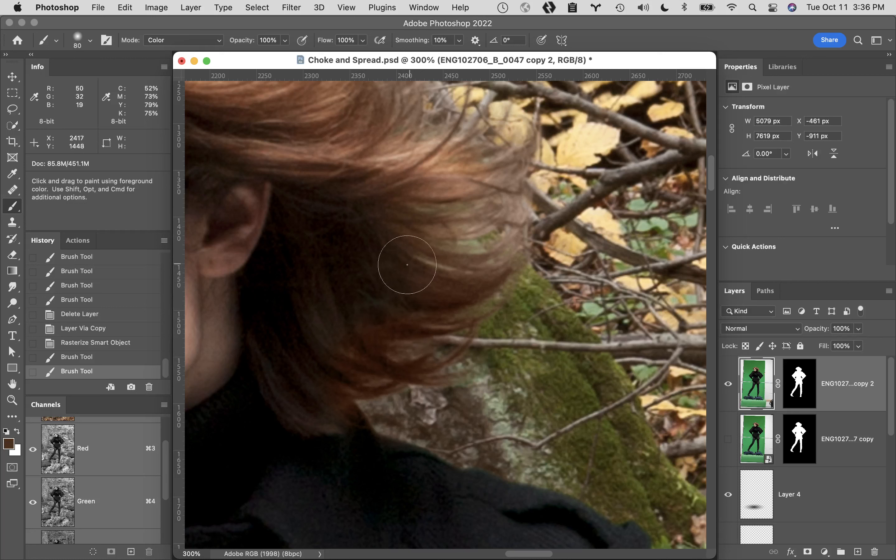
pyautogui.keyDown('alt'); pyautogui.click(311, 322); pyautogui.keyUp('alt')
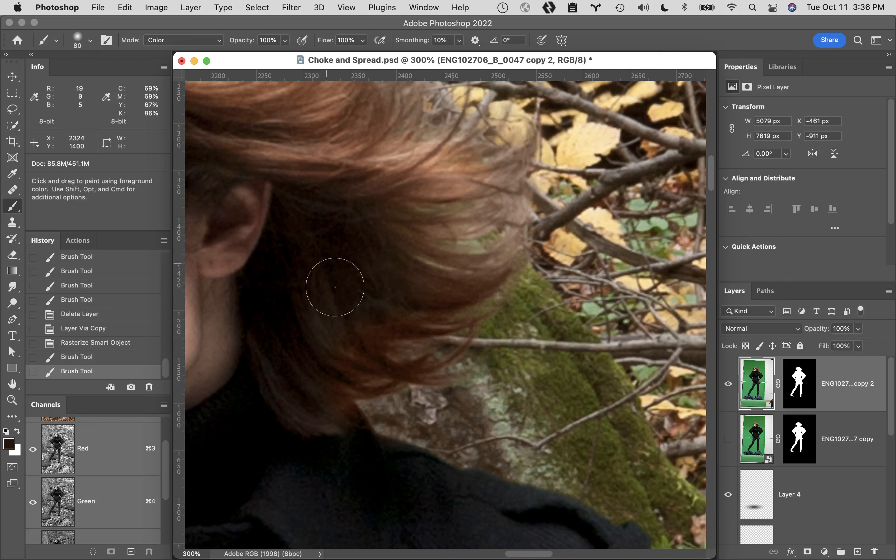
pyautogui.moveTo(380, 372)
pyautogui.mouseDown()
pyautogui.moveTo(403, 369)
pyautogui.moveTo(427, 348)
pyautogui.moveTo(411, 339)
pyautogui.moveTo(424, 324)
pyautogui.moveTo(457, 315)
pyautogui.mouseUp()
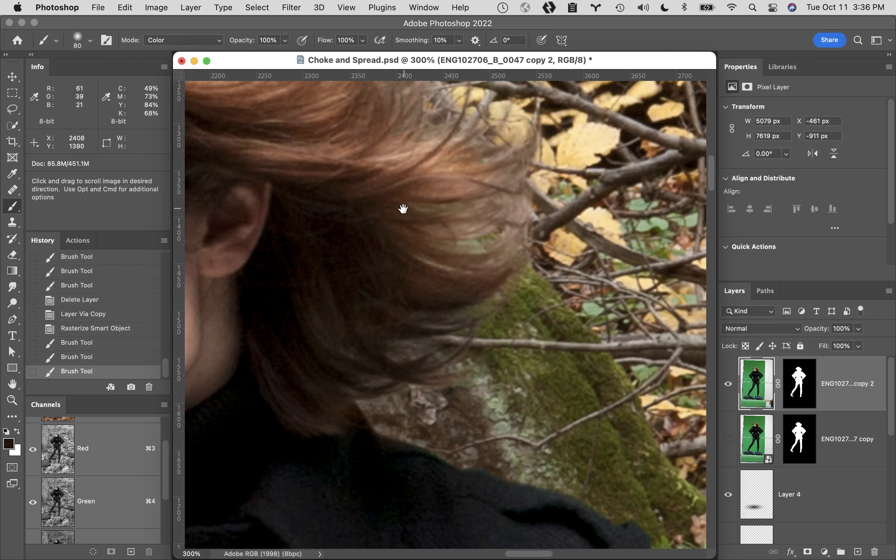
# - Paint a sampled light hair brown over the green spill along the top edge of the hair
pyautogui.moveTo(402, 206); pyautogui.dragTo(656, 304)
pyautogui.moveTo(605, 315); pyautogui.dragTo(644, 406)
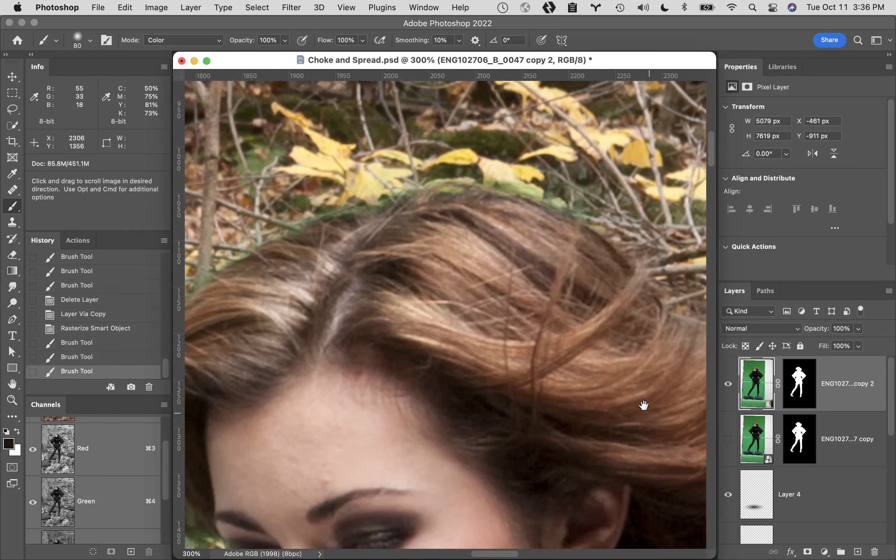
pyautogui.keyDown('alt'); pyautogui.click(551, 237); pyautogui.keyUp('alt')
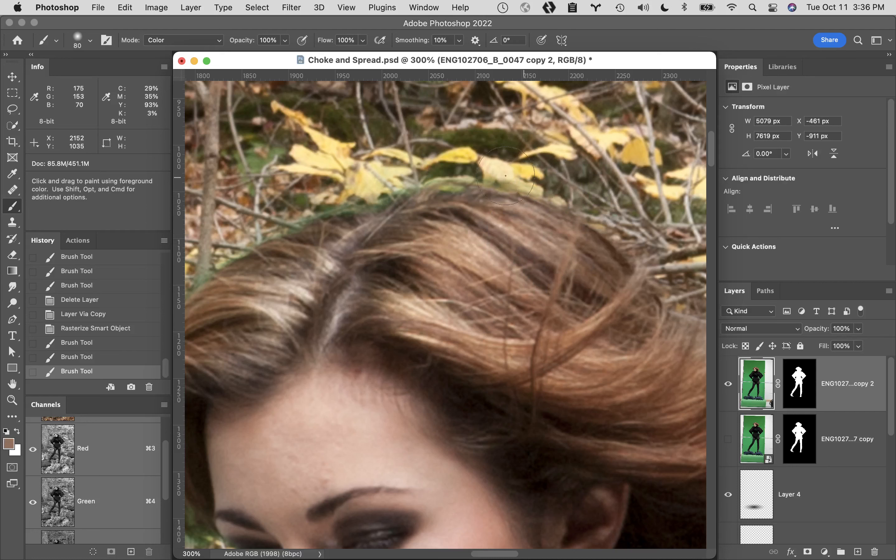
pyautogui.moveTo(293, 210); pyautogui.dragTo(218, 261)
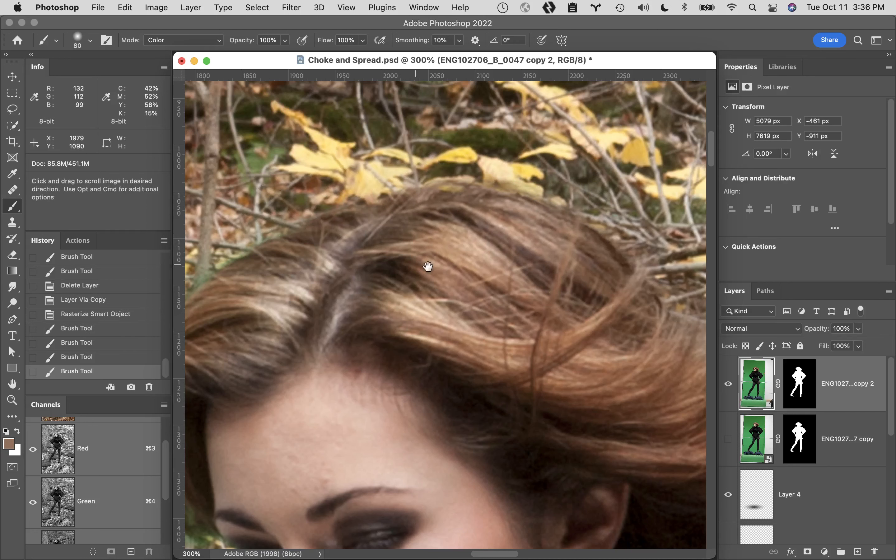
# - Paint sampled browns over the green spill on the hair's left edge beside the face, and fit the whole image in view
pyautogui.moveTo(458, 265); pyautogui.dragTo(592, 210)
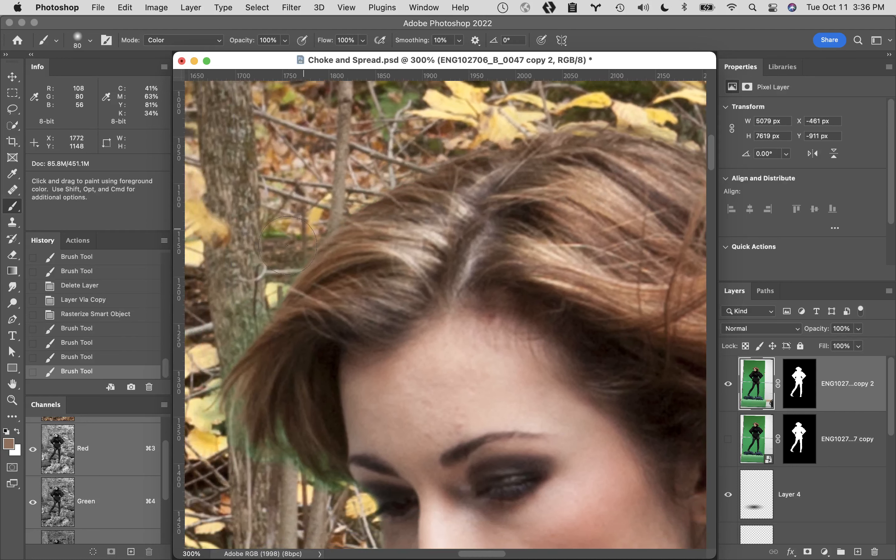
pyautogui.moveTo(262, 298); pyautogui.dragTo(310, 378)
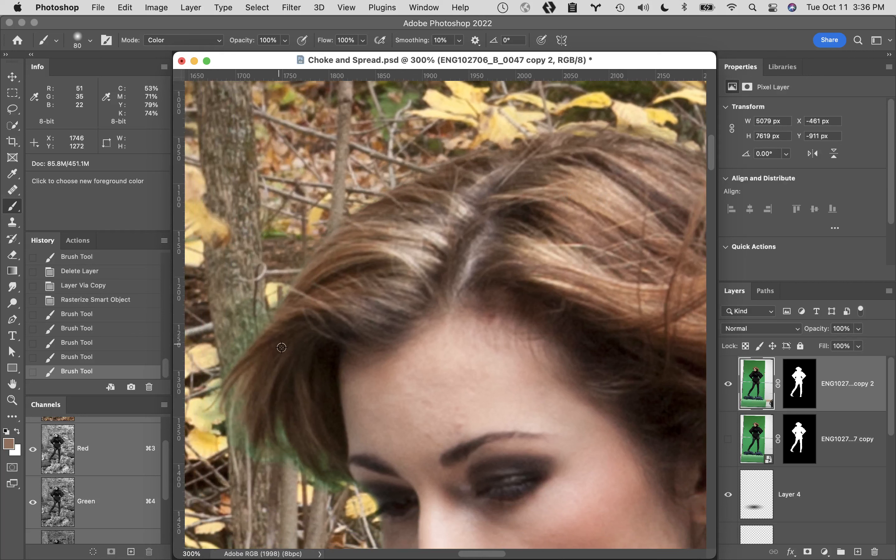
pyautogui.keyDown('alt'); pyautogui.click(296, 340); pyautogui.keyUp('alt')
pyautogui.moveTo(296, 340)
pyautogui.mouseDown()
pyautogui.moveTo(252, 355)
pyautogui.moveTo(215, 426)
pyautogui.moveTo(274, 439)
pyautogui.moveTo(294, 495)
pyautogui.moveTo(329, 500)
pyautogui.moveTo(318, 474)
pyautogui.mouseUp()
pyautogui.doubleClick(12, 385)
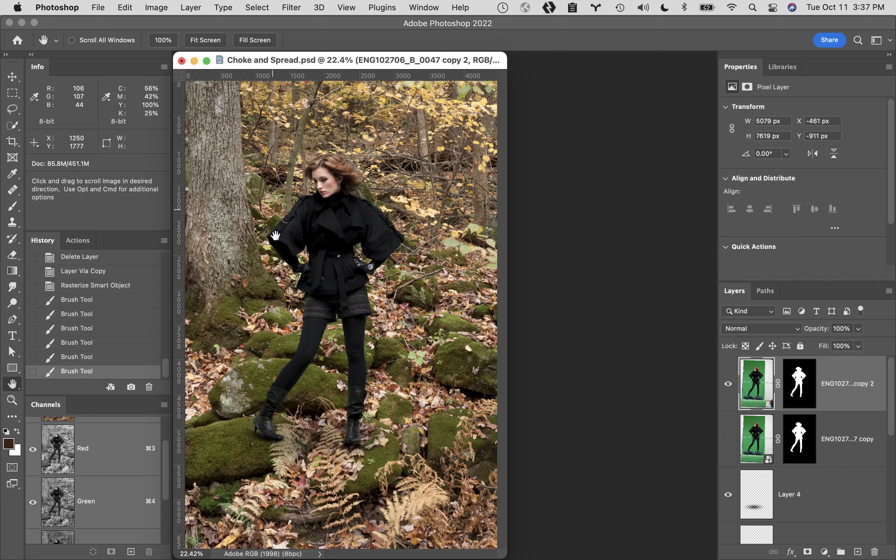
# - Add two empty layers above Layer 4 and another empty layer above the woman copy
pyautogui.click(840, 494)
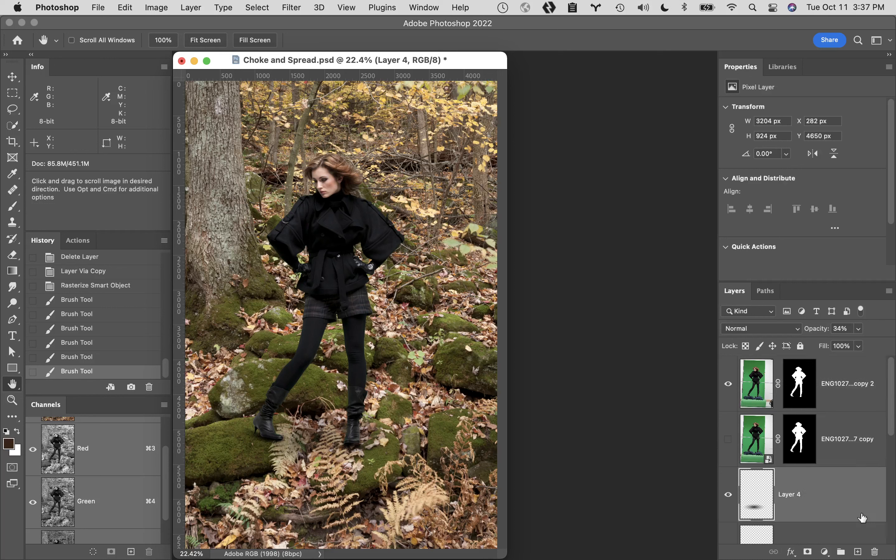
pyautogui.click(857, 552)
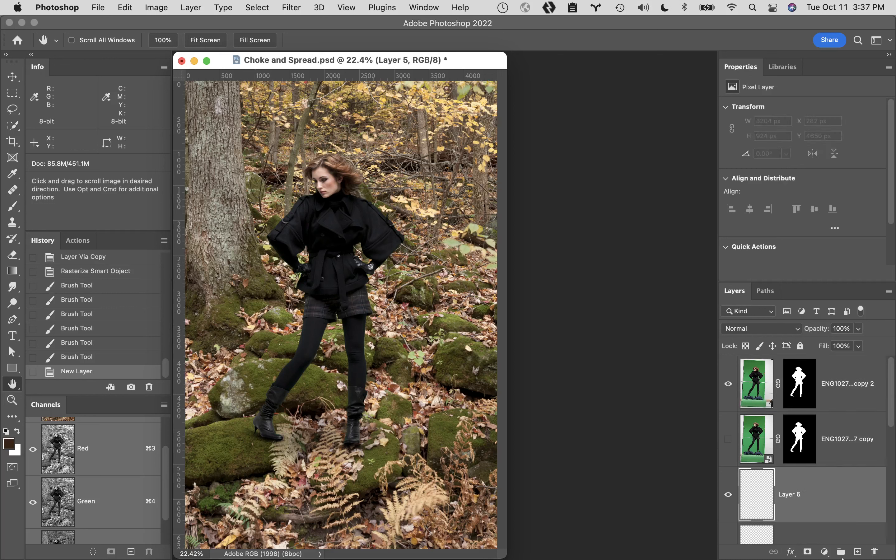
pyautogui.click(857, 552)
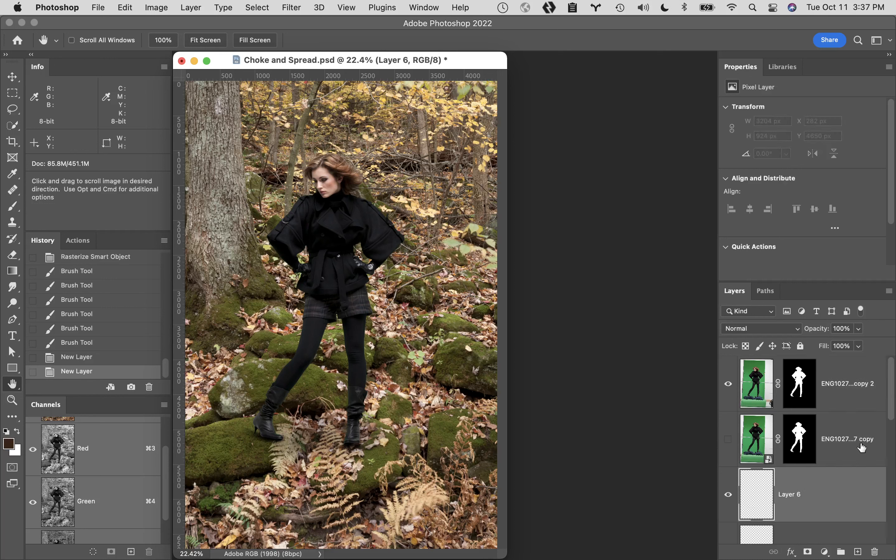
pyautogui.click(867, 404)
pyautogui.click(857, 551)
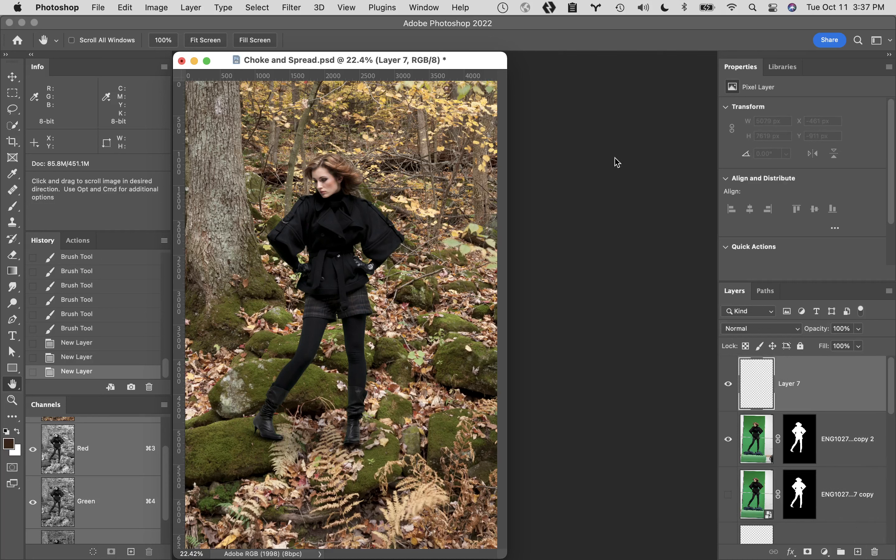
# - Try a dark brown radial gradient on the top layer, undo it, and draw a white radial glow beside the woman's head instead
pyautogui.press('g')
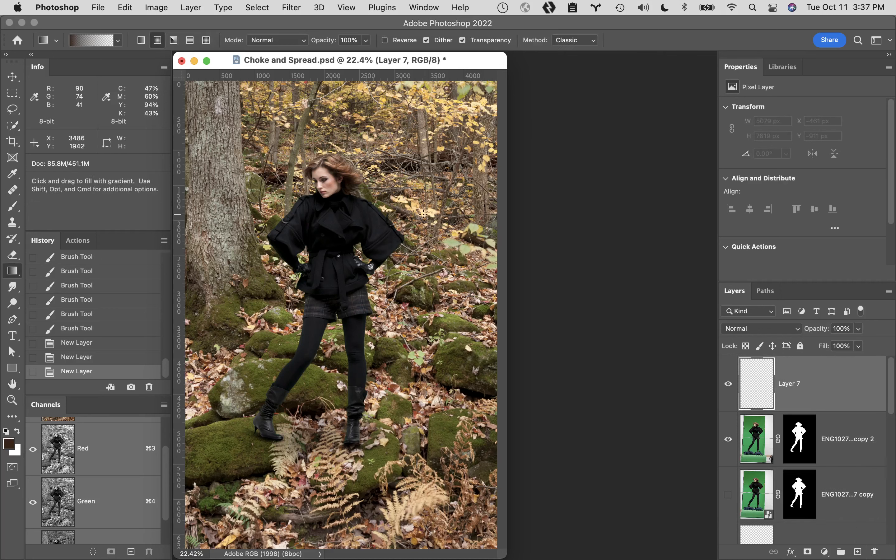
pyautogui.moveTo(419, 213); pyautogui.dragTo(414, 307)
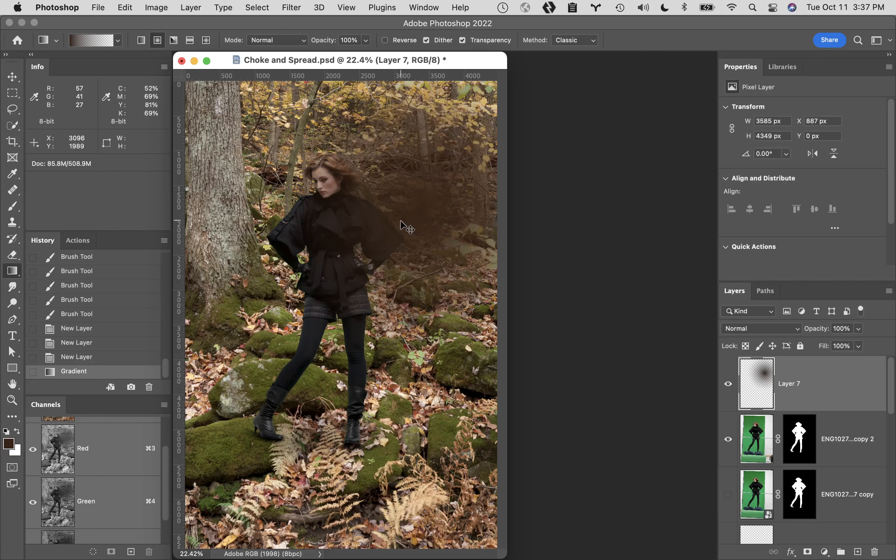
pyautogui.press('super+z')
pyautogui.press('x')
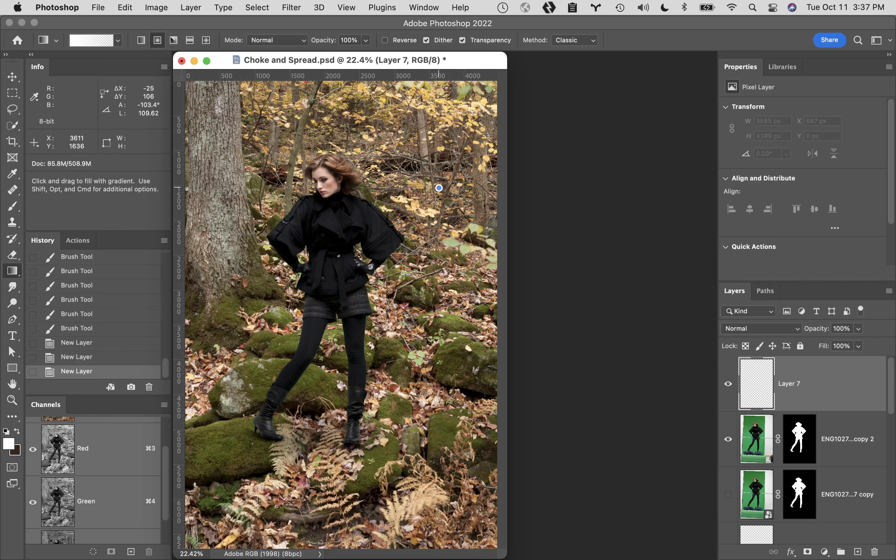
pyautogui.moveTo(439, 188)
pyautogui.mouseDown()
pyautogui.moveTo(519, 360)
pyautogui.moveTo(507, 360)
pyautogui.mouseUp()
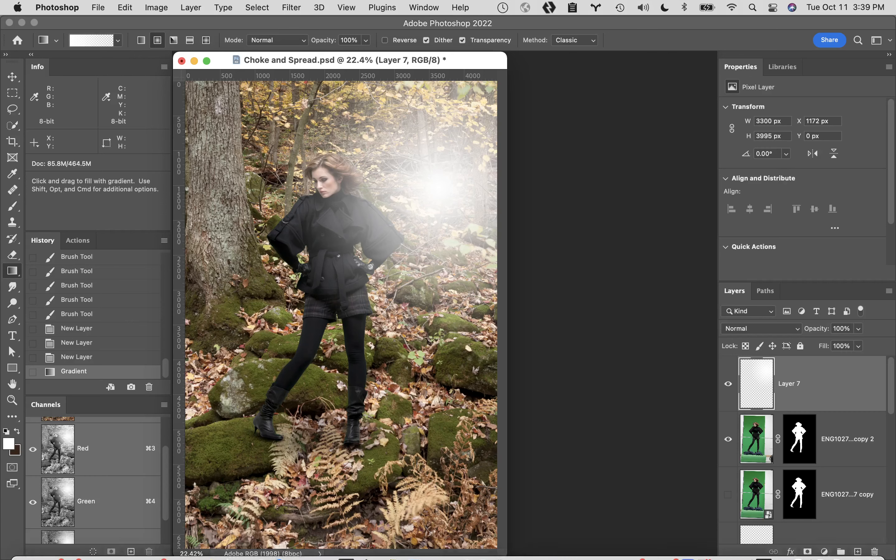
pyautogui.click(173, 551)
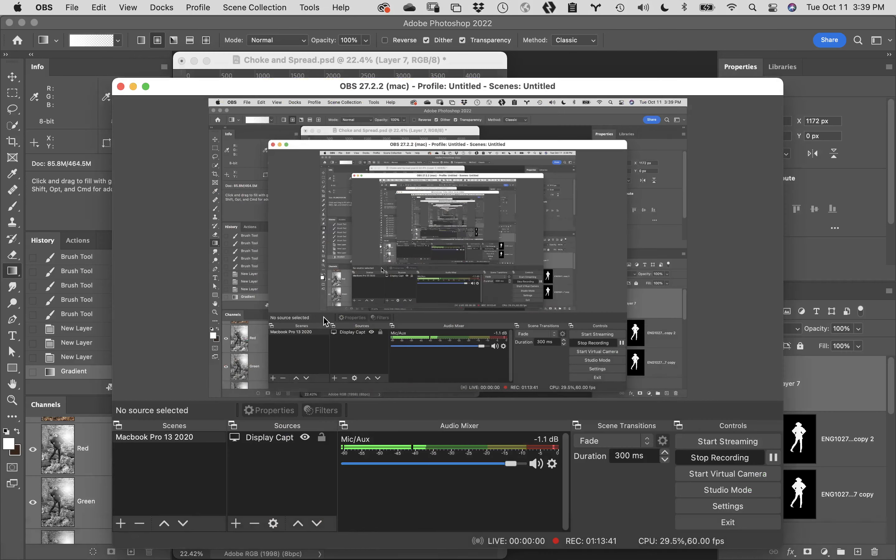